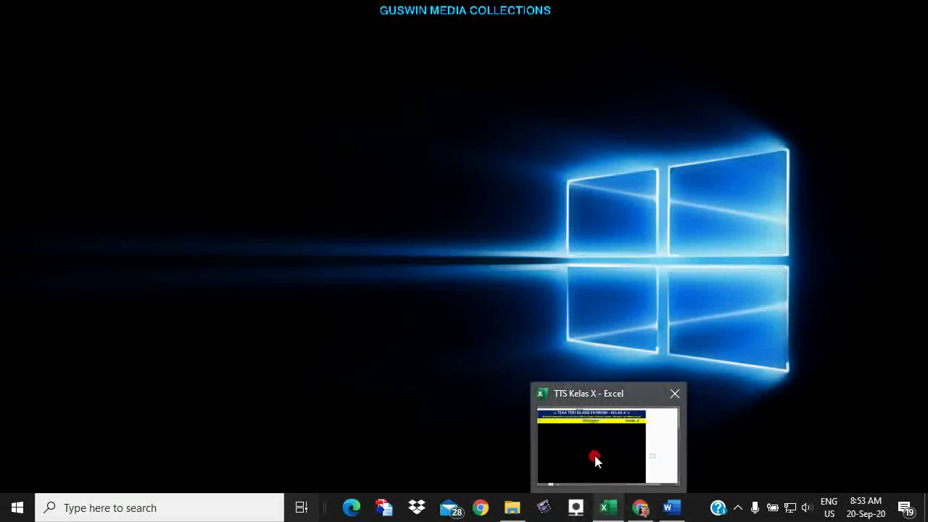
# - Restore the TTS Kelas X crossword workbook and select its SCORE cell, still at 0
pyautogui.click(596, 459)
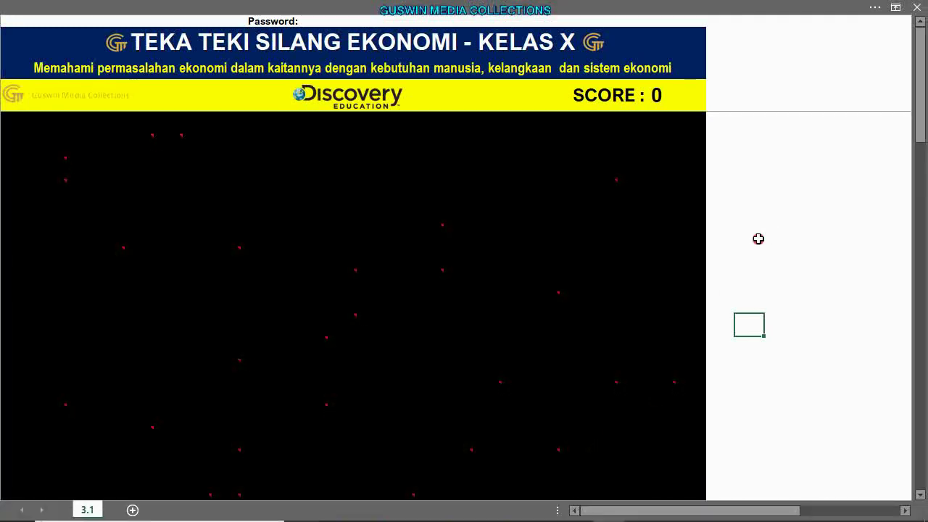
pyautogui.click(611, 98)
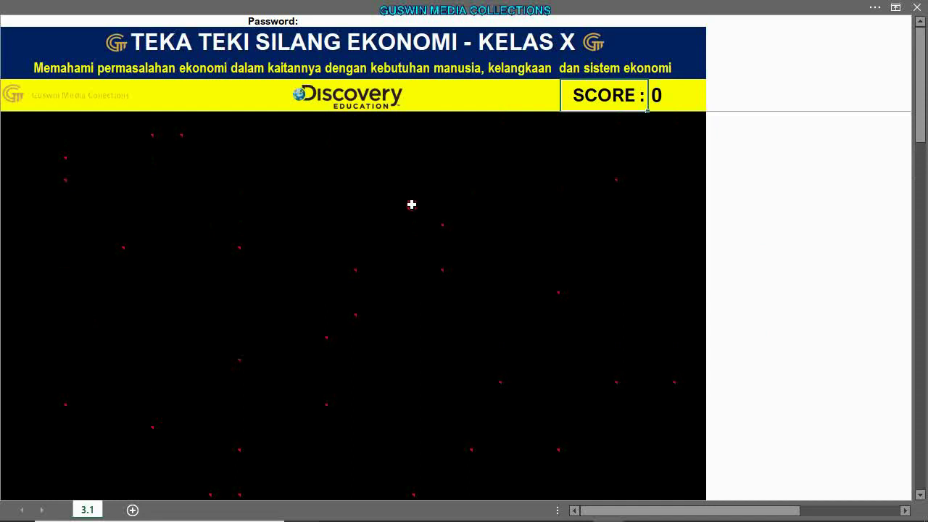
# - Enter the puzzle's password in the Password box to reveal the empty crossword grid
pyautogui.click(315, 24)
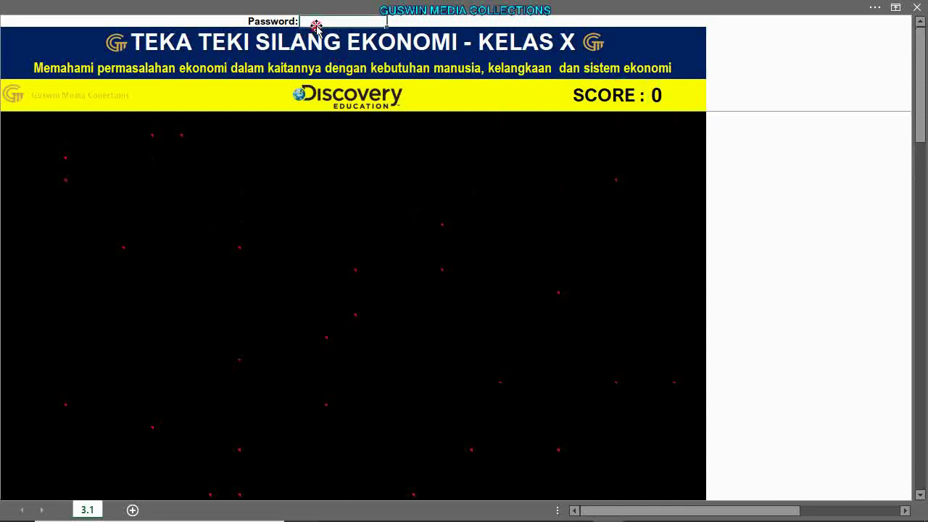
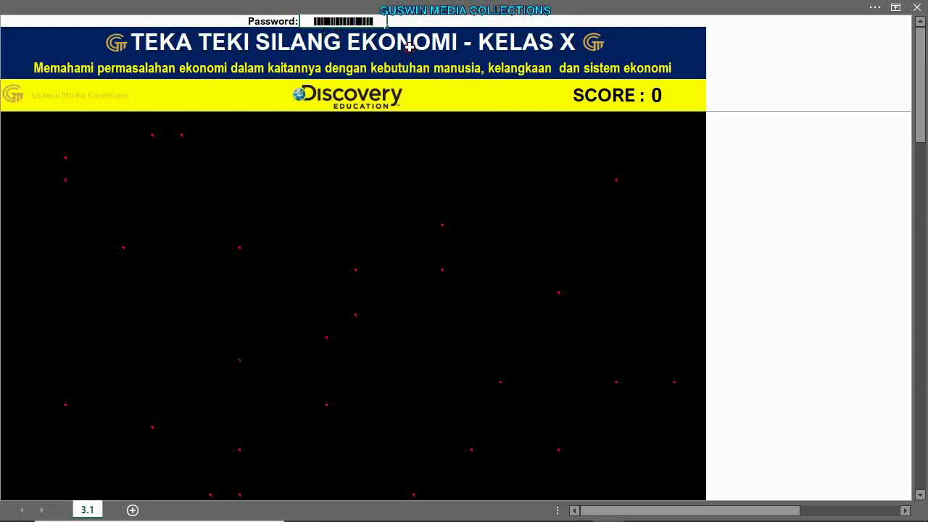
pyautogui.click(712, 170)
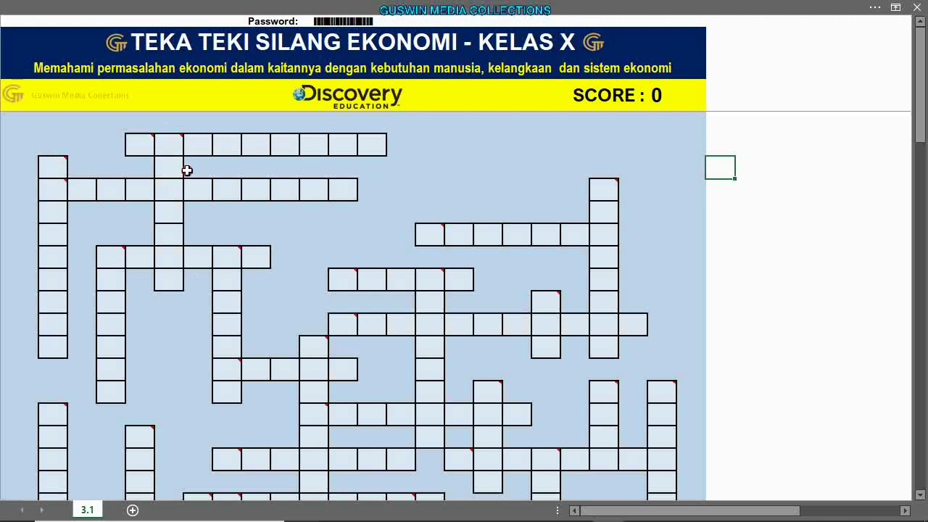
# - Fill in PANCASILA letter by letter across the top row of the grid
pyautogui.click(137, 145)
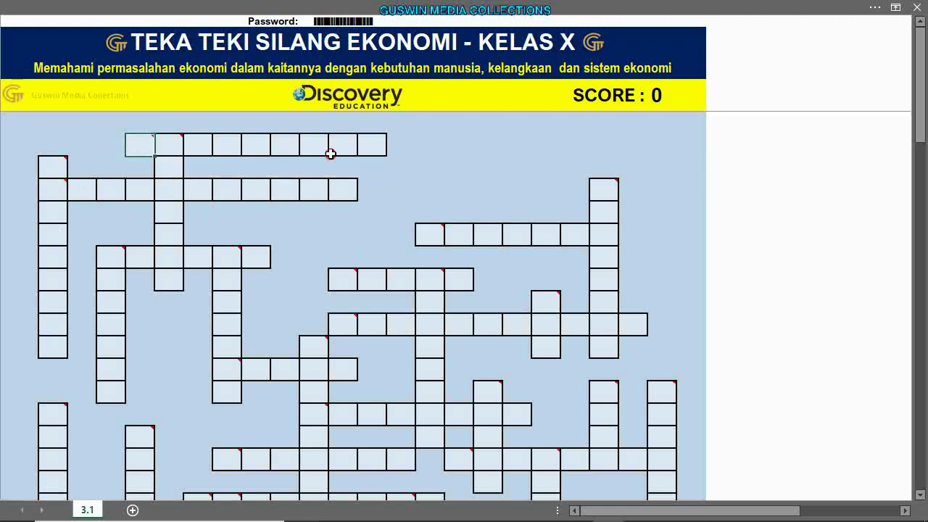
pyautogui.write('P')
pyautogui.press('Tab')
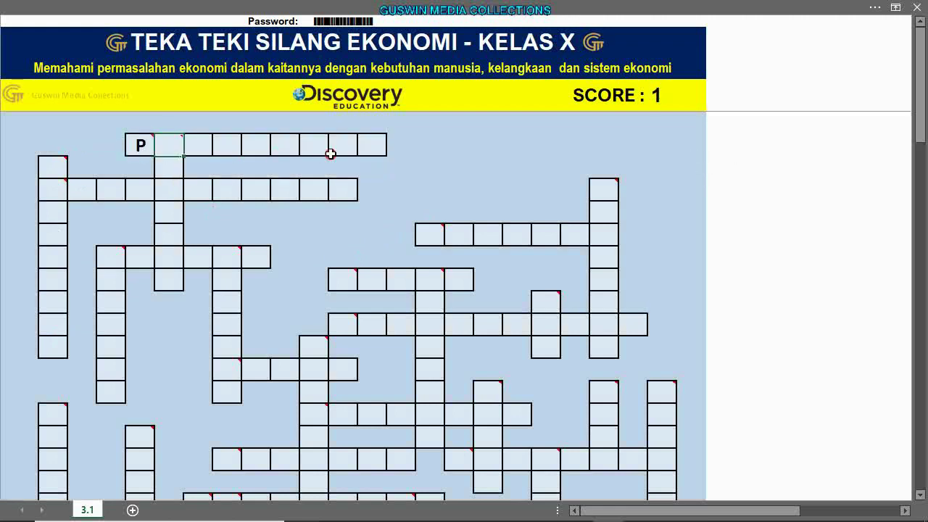
pyautogui.write('A')
pyautogui.press('Tab')
pyautogui.write('N')
pyautogui.press('Tab')
pyautogui.write('C')
pyautogui.press('Tab')
pyautogui.write('A')
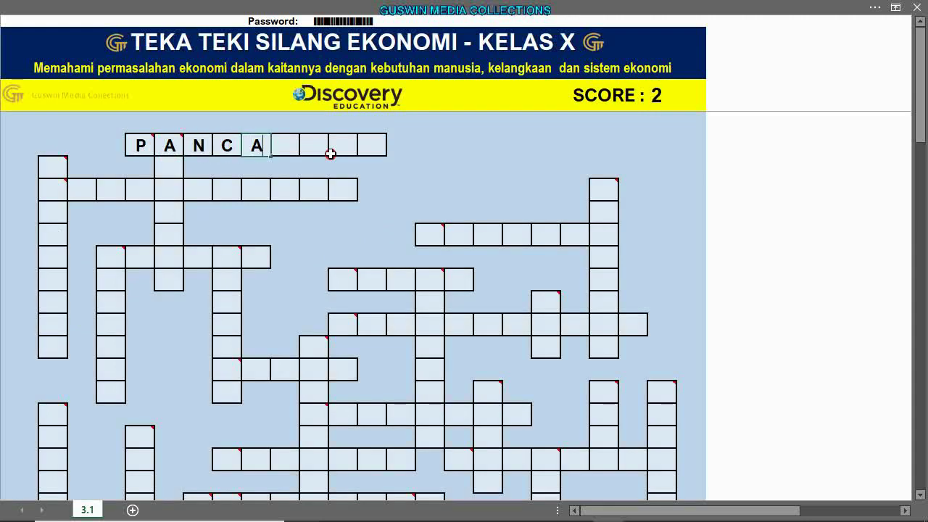
pyautogui.press('Tab')
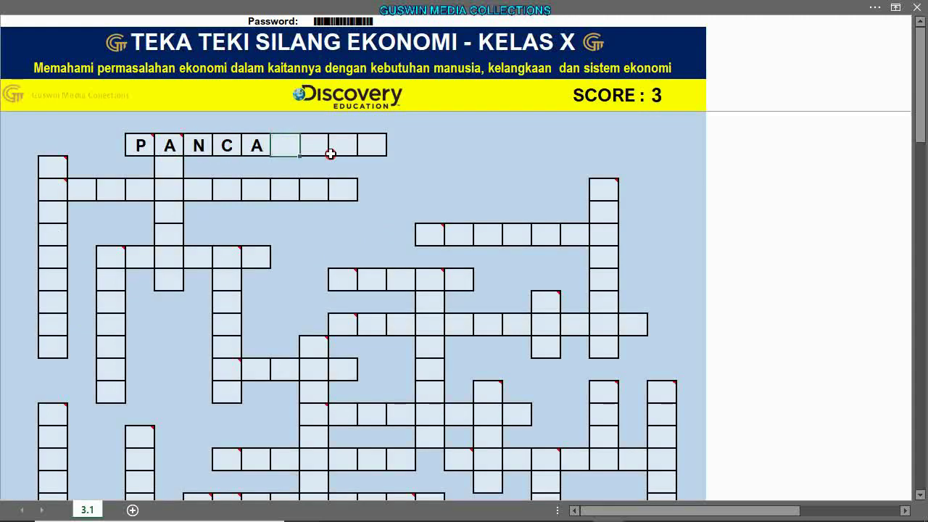
pyautogui.write('S')
pyautogui.press('Tab')
pyautogui.write('I')
pyautogui.press('Tab')
pyautogui.write('L')
pyautogui.press('Tab')
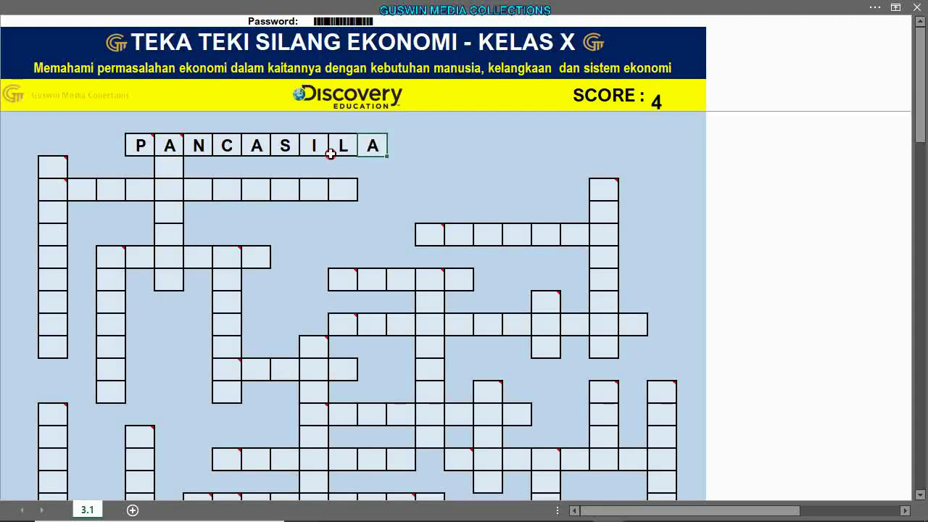
pyautogui.press('Tab')
# - Enter ABSOLUT for clue 6, then change its U to 0, dropping the score to 8
pyautogui.click(604, 167)
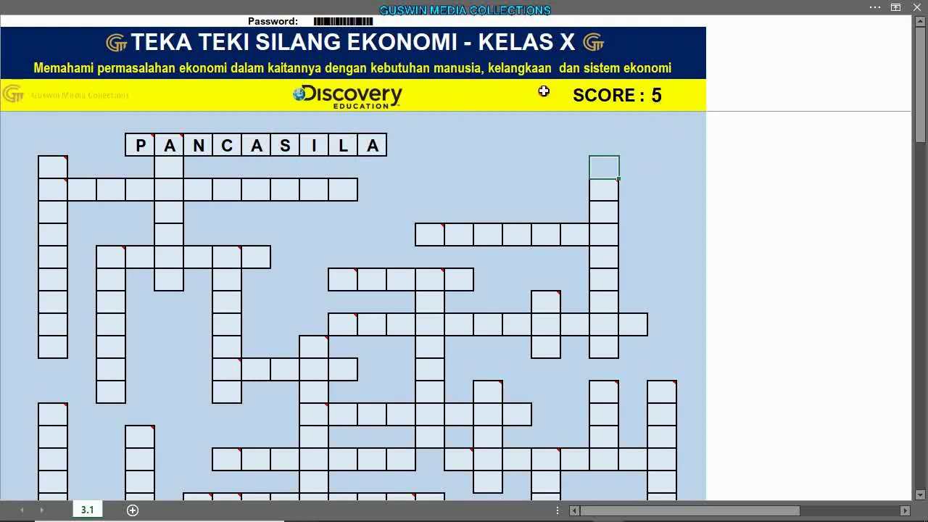
pyautogui.click(747, 220)
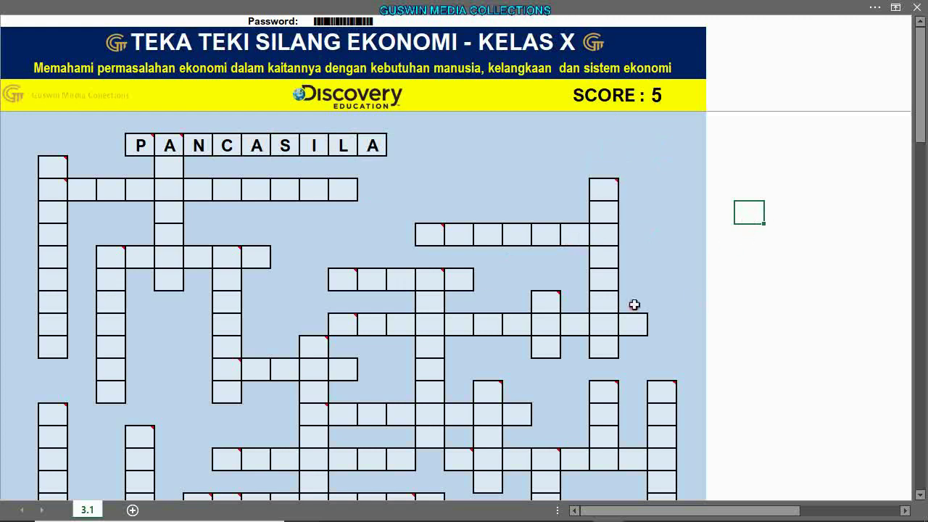
pyautogui.moveTo(429, 234)
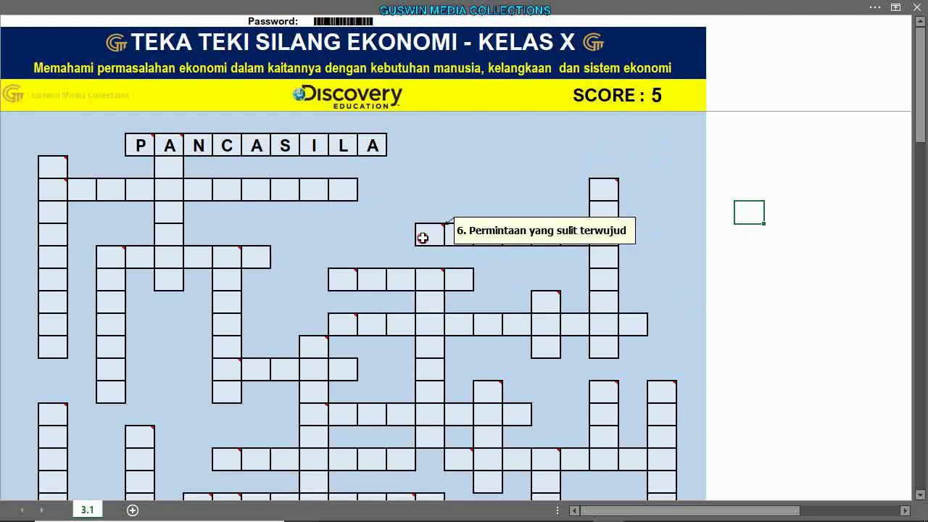
pyautogui.click(423, 238)
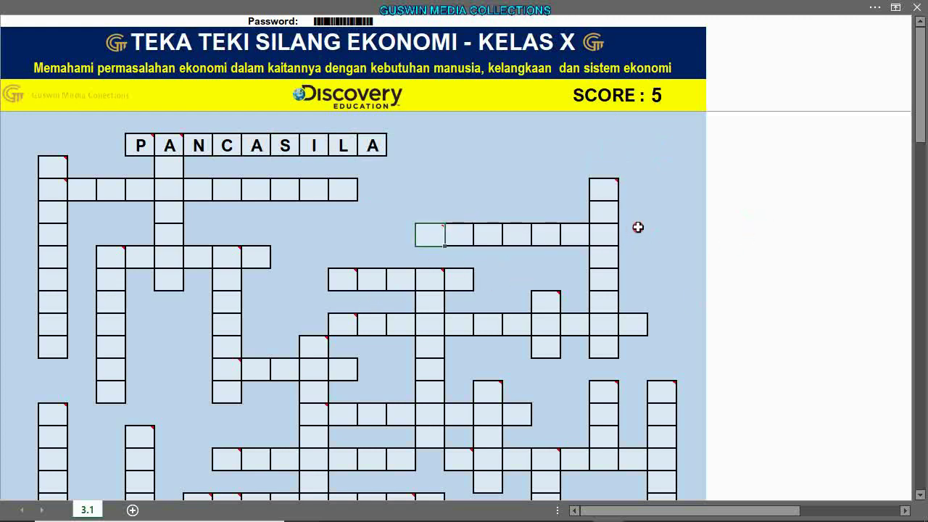
pyautogui.write('AB')
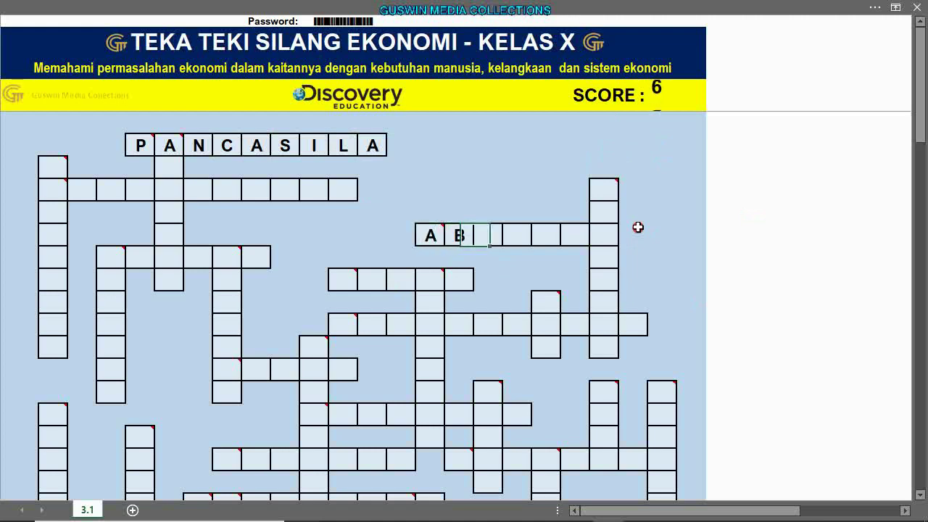
pyautogui.write('SOLU')
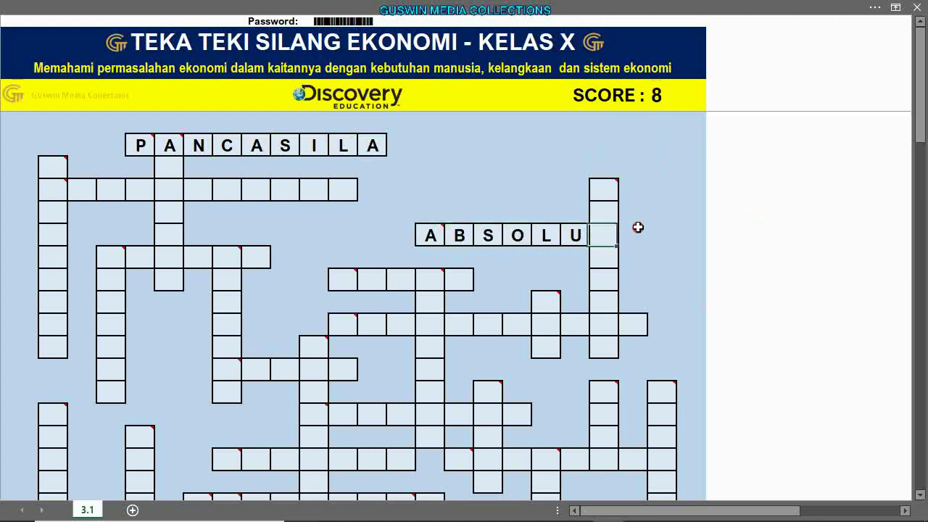
pyautogui.write('T')
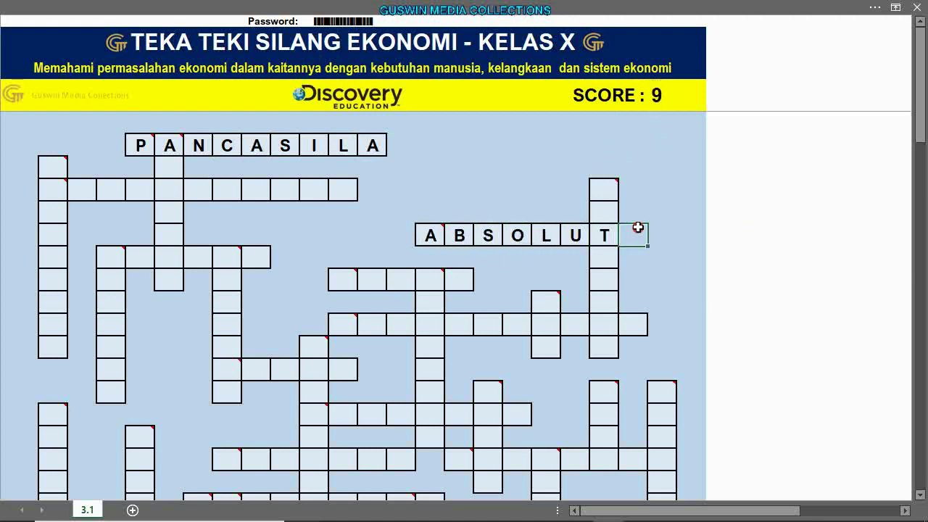
pyautogui.click(516, 236)
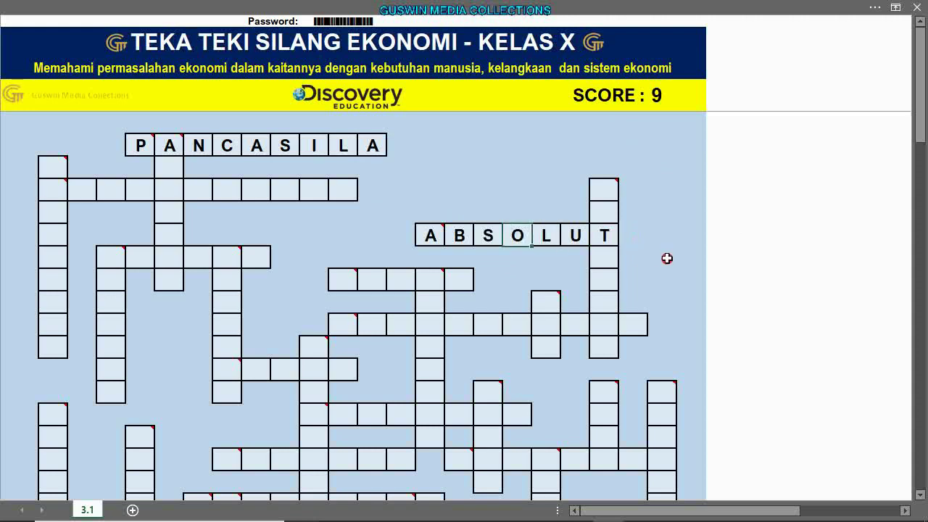
pyautogui.press('Right')
pyautogui.press('Right')
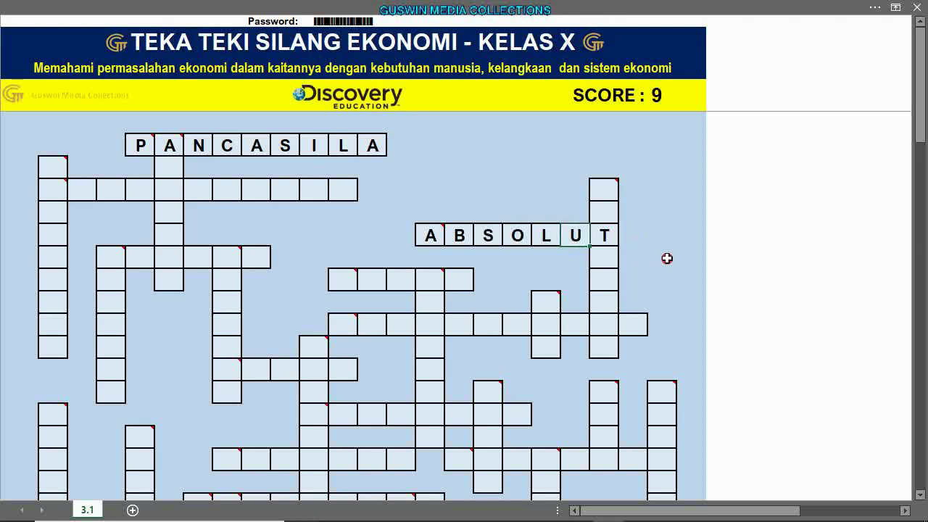
pyautogui.press('Right')
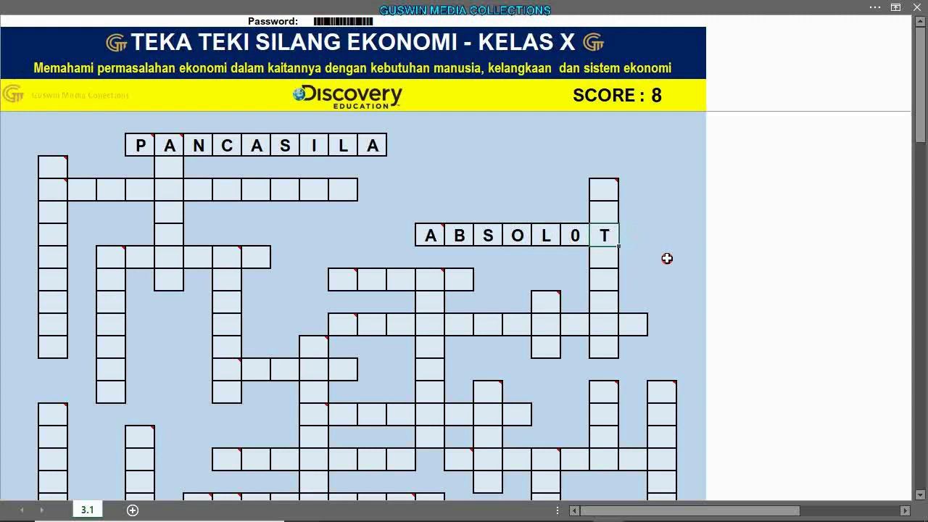
pyautogui.click(678, 219)
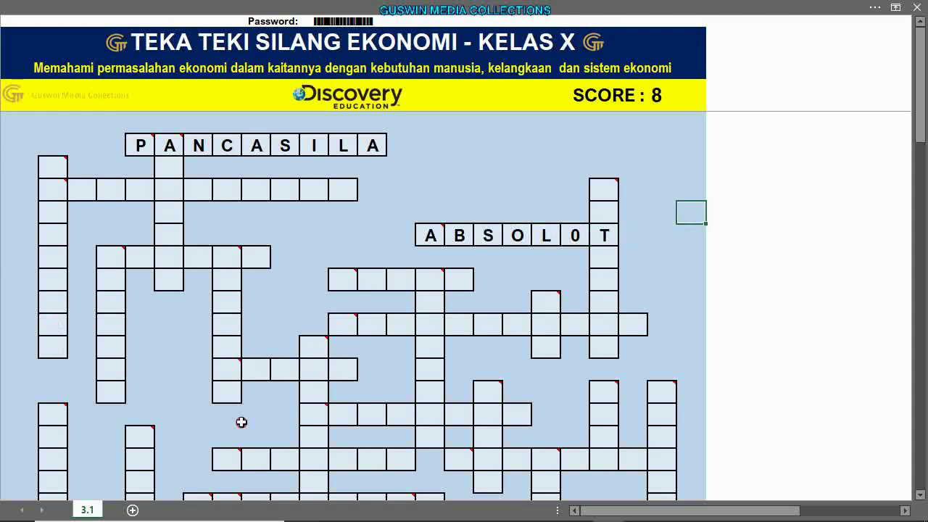
pyautogui.scroll(-3, 489, 290)
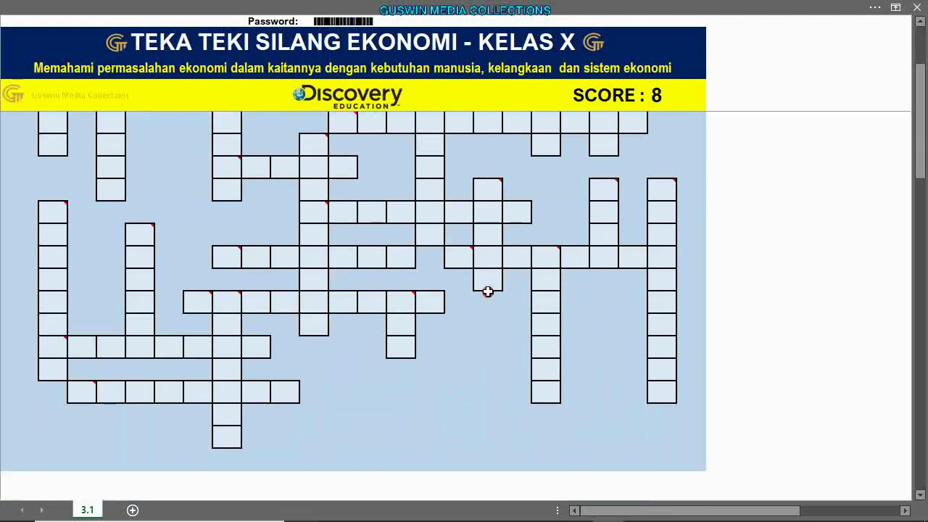
pyautogui.scroll(3, 351, 256)
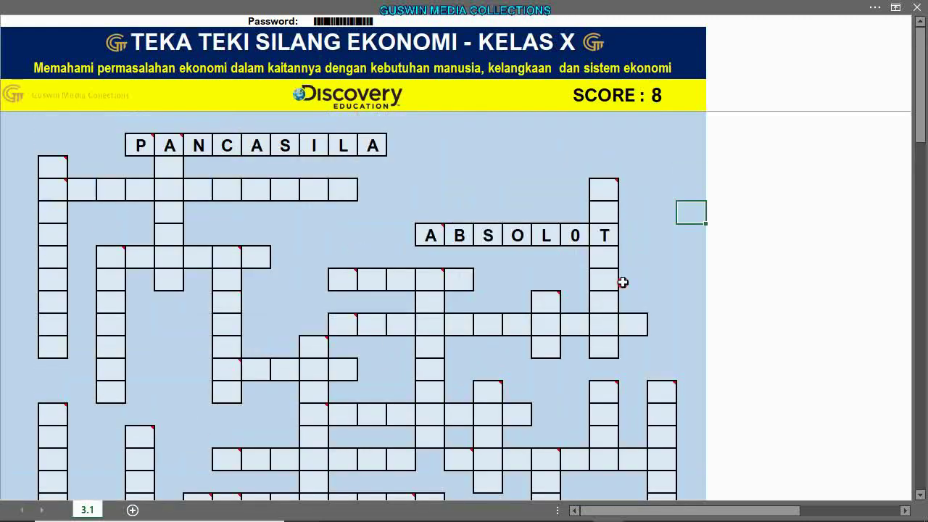
# - Select the upper board and delete PANCASILA and ABSOL0T, resetting the score to 0
pyautogui.click(671, 274)
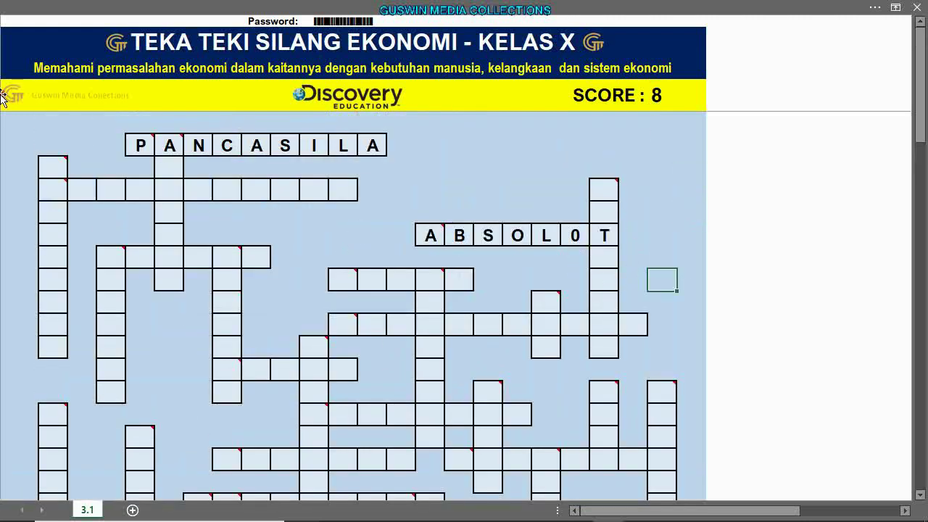
pyautogui.moveTo(8, 122); pyautogui.dragTo(673, 366)
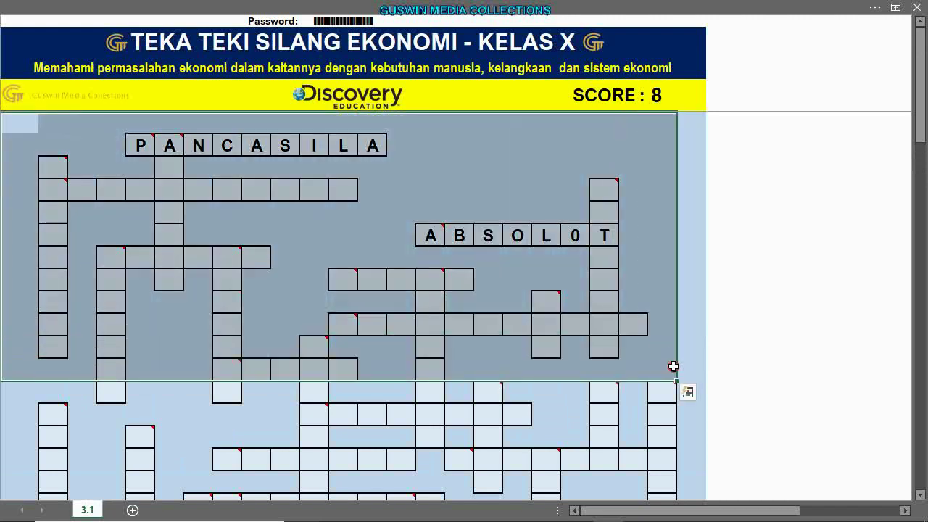
pyautogui.press('Delete')
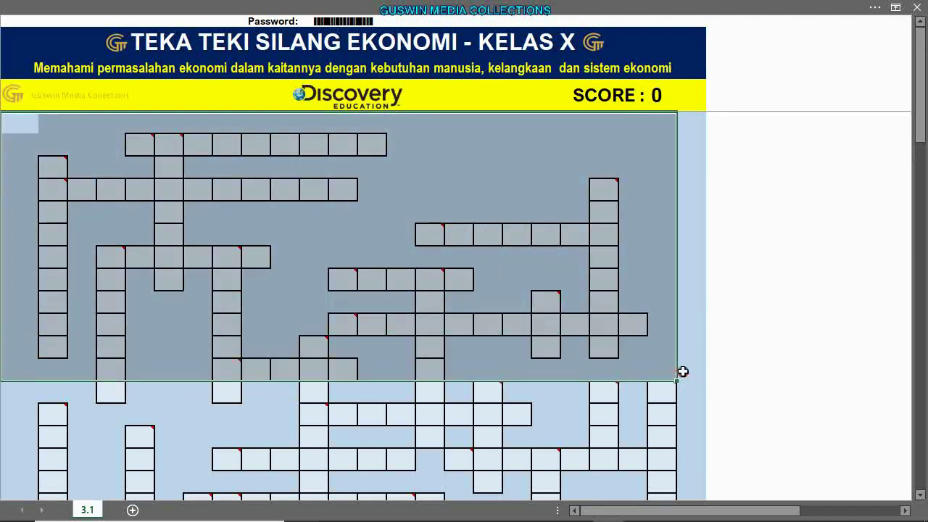
pyautogui.click(615, 310)
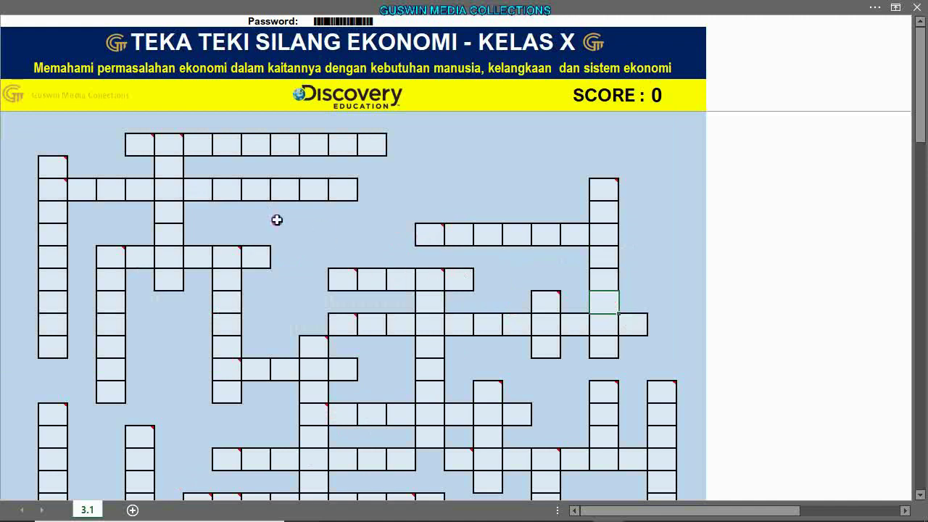
pyautogui.scroll(-3, 486, 224)
pyautogui.scroll(-2, 468, 264)
pyautogui.scroll(5, 468, 267)
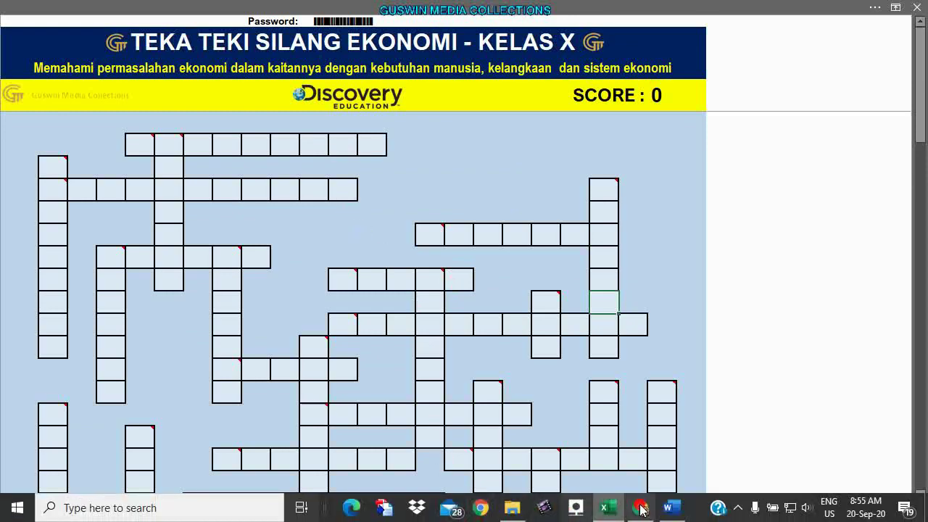
# - Review the Bahan Untuk TTS answer-and-clue list in Word, then return to the browser's crossword
pyautogui.click(669, 447)
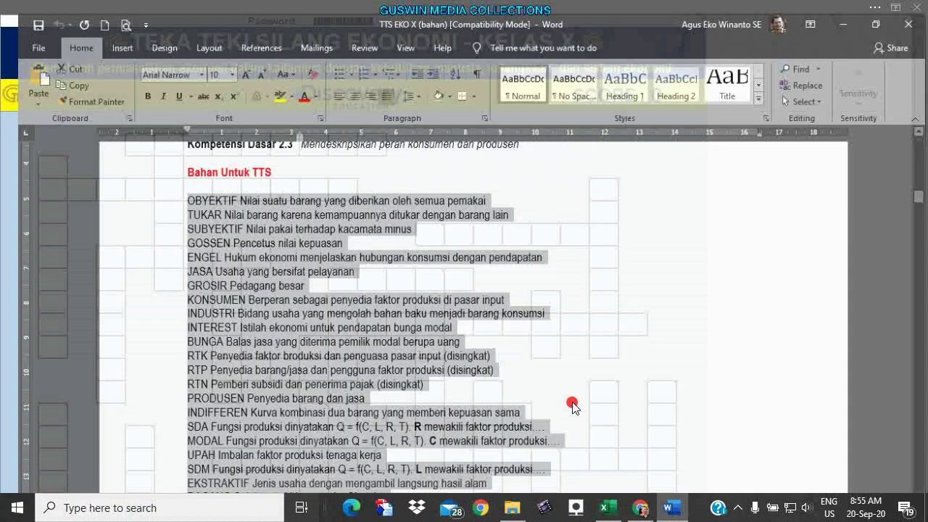
pyautogui.scroll(4, 581, 350)
pyautogui.scroll(-2, 565, 317)
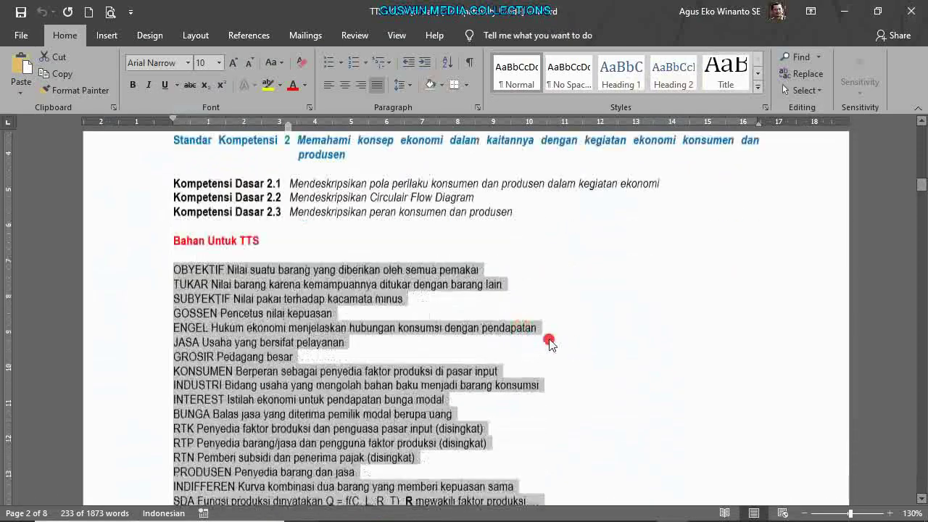
pyautogui.scroll(-3, 507, 293)
pyautogui.keyDown('ctrl'); pyautogui.scroll(4, 462, 299); pyautogui.keyUp('ctrl')
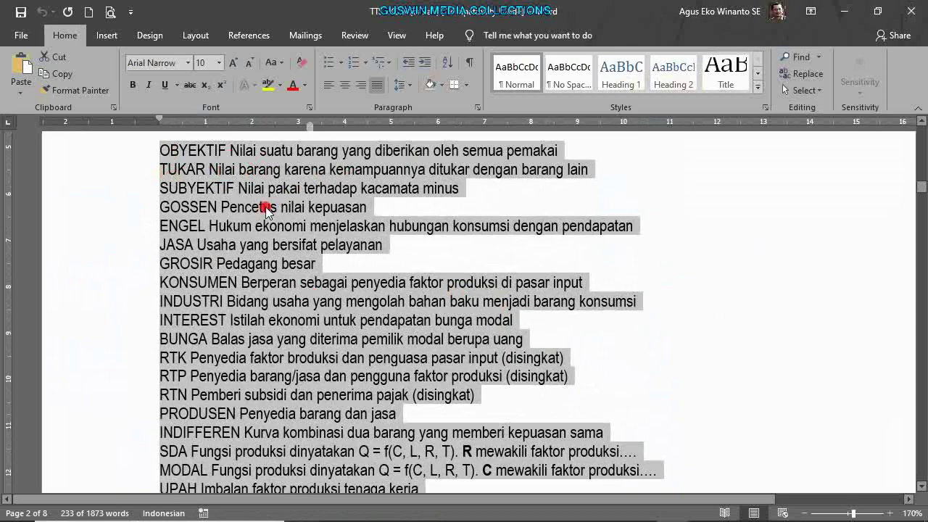
pyautogui.scroll(-2, 182, 196)
pyautogui.scroll(-2, 177, 185)
pyautogui.scroll(-2, 174, 187)
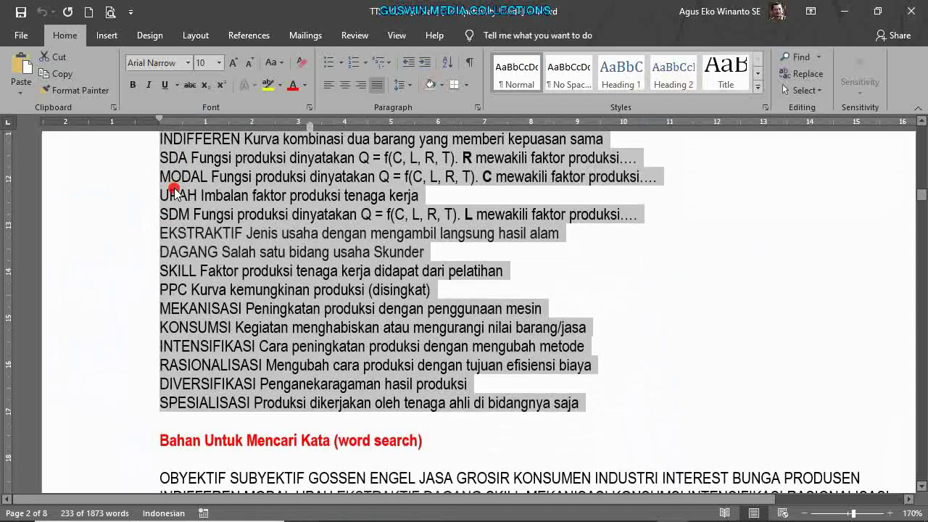
pyautogui.scroll(-1, 176, 321)
pyautogui.scroll(2, 165, 318)
pyautogui.scroll(2, 169, 297)
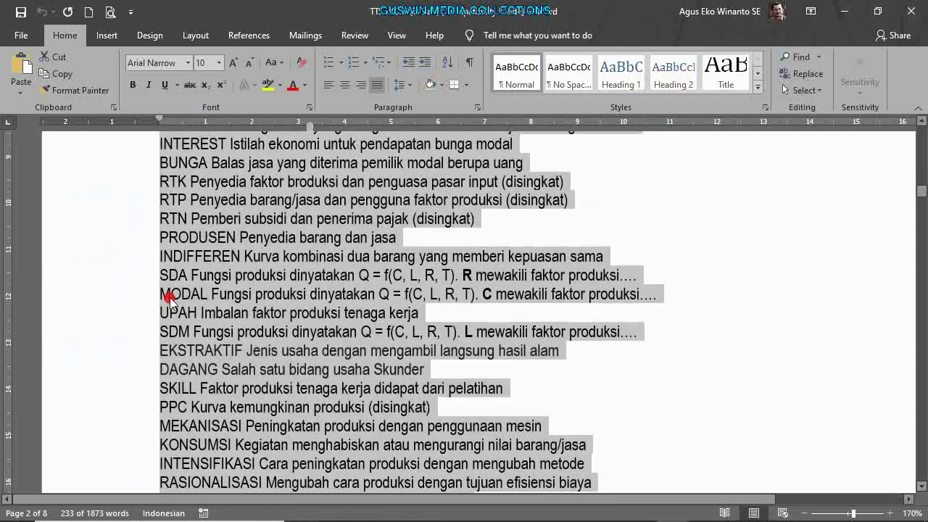
pyautogui.scroll(4, 165, 319)
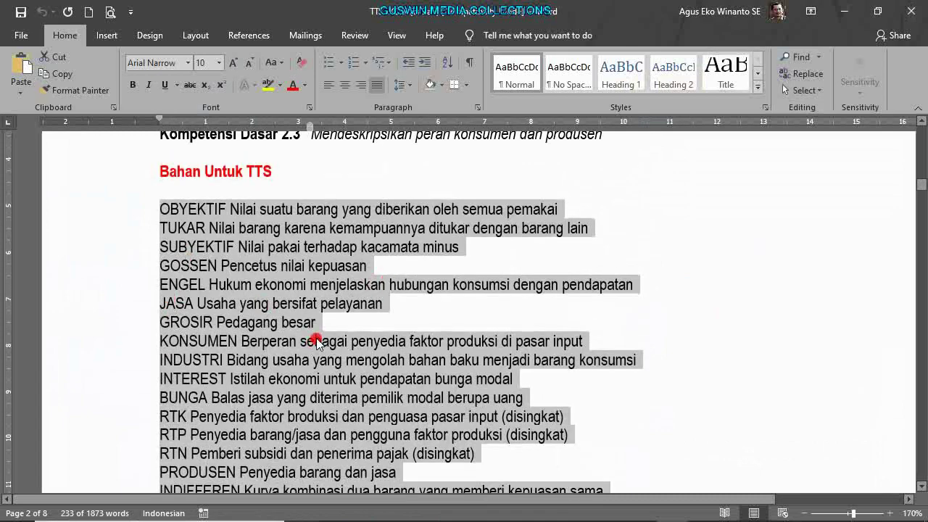
pyautogui.scroll(-4, 313, 339)
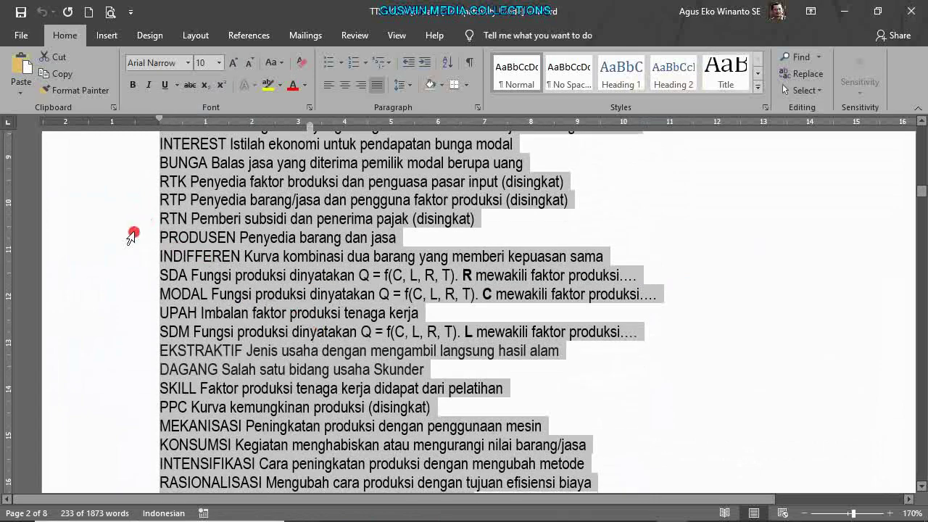
pyautogui.scroll(2, 193, 381)
pyautogui.scroll(2, 161, 340)
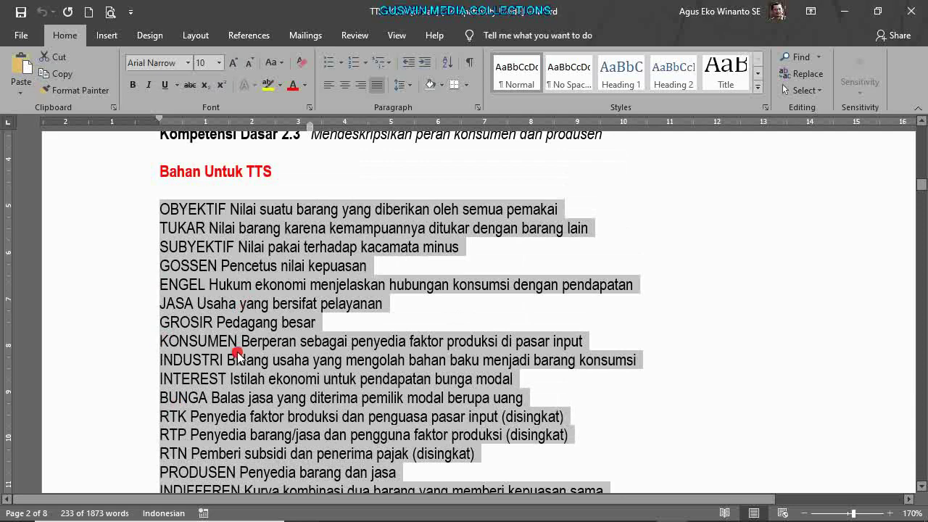
pyautogui.scroll(-4, 252, 336)
pyautogui.scroll(-2, 254, 330)
pyautogui.scroll(-1, 259, 327)
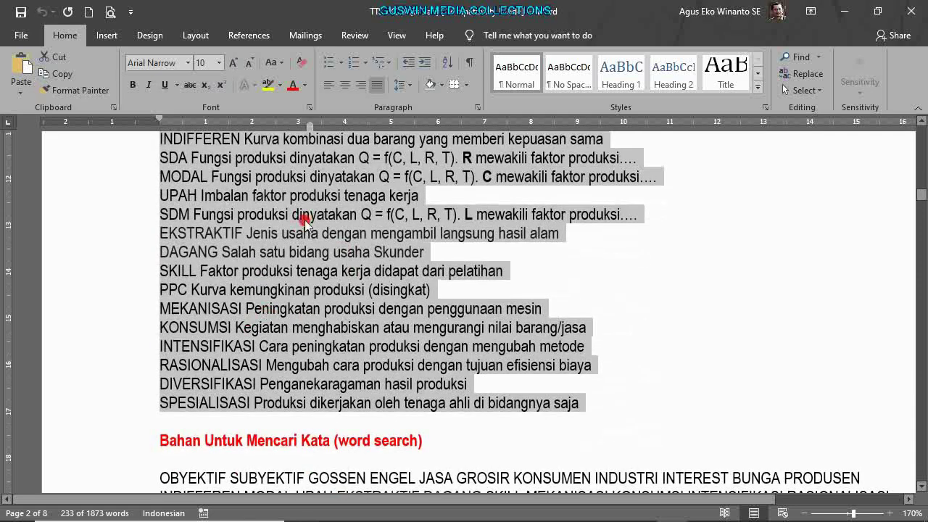
pyautogui.scroll(1, 310, 250)
pyautogui.scroll(3, 310, 250)
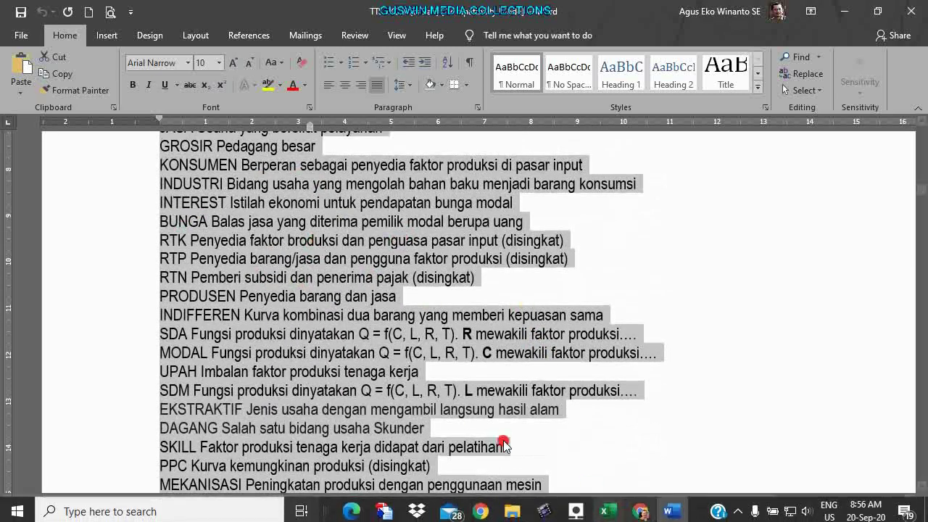
pyautogui.rightClick(198, 205)
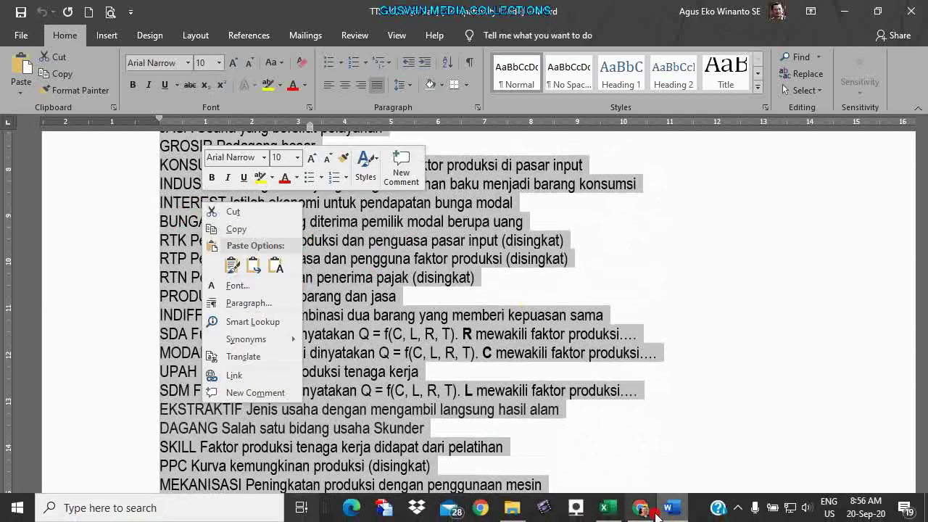
pyautogui.click(639, 516)
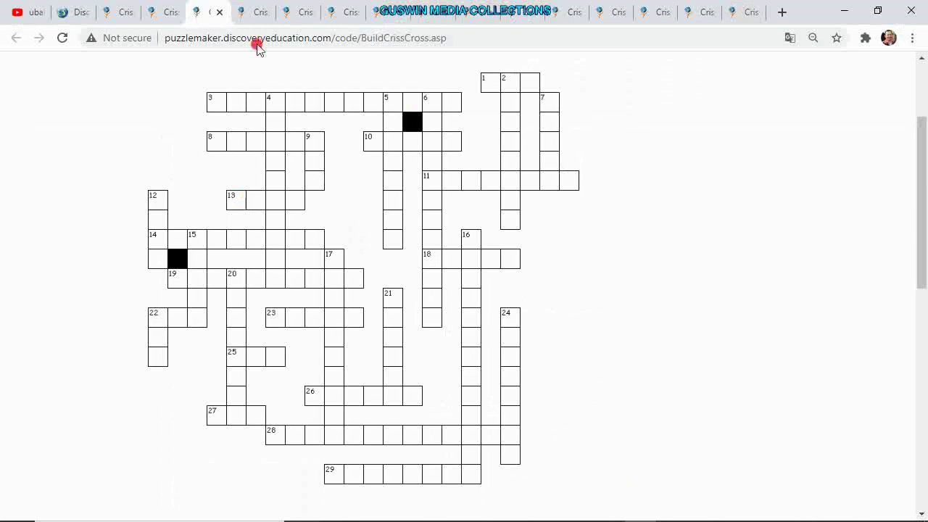
# - Create the criss-cross puzzle 'TTS EKONOMI KELAS X-KD 2', 25×22 grid, square size 30
pyautogui.click(67, 11)
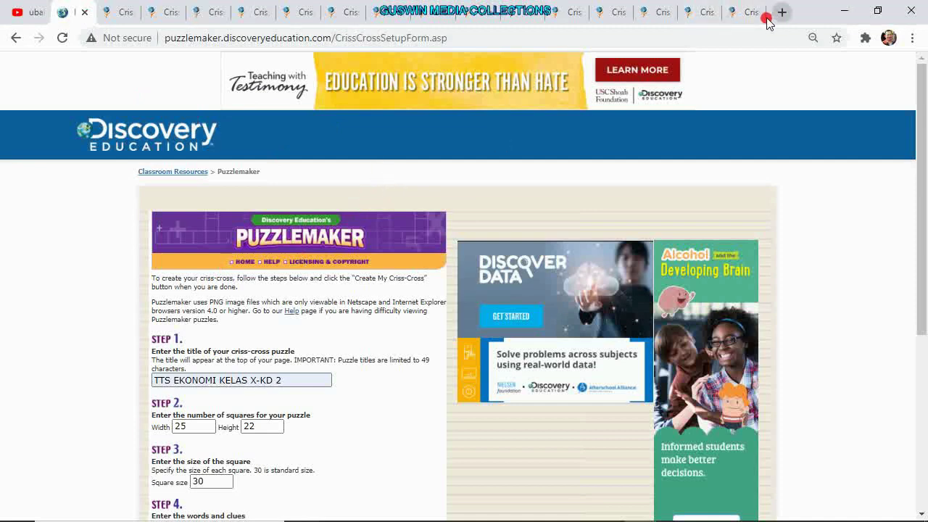
pyautogui.scroll(-5, 444, 206)
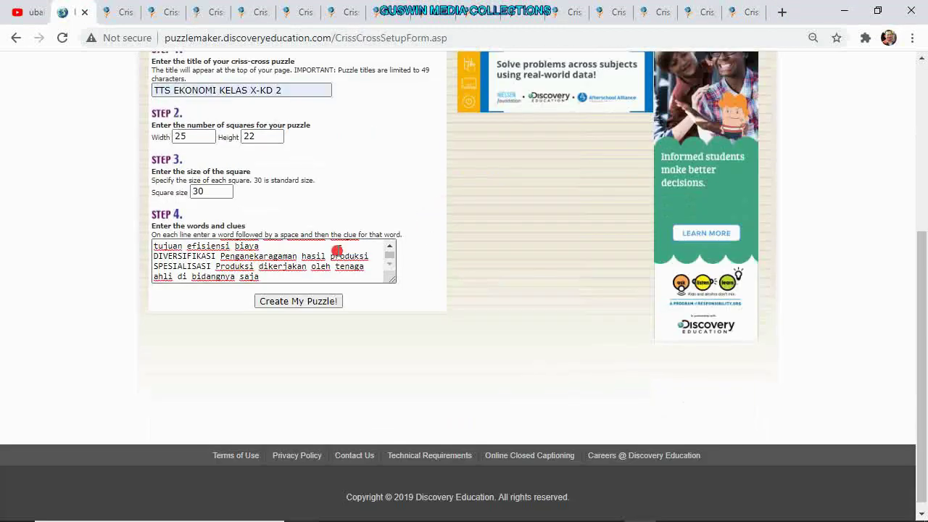
pyautogui.scroll(1, 261, 334)
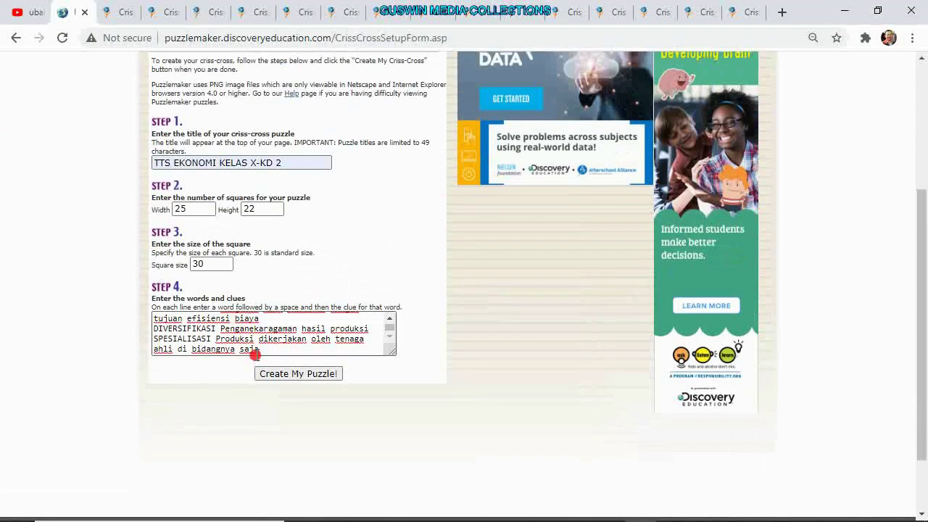
pyautogui.scroll(3, 410, 330)
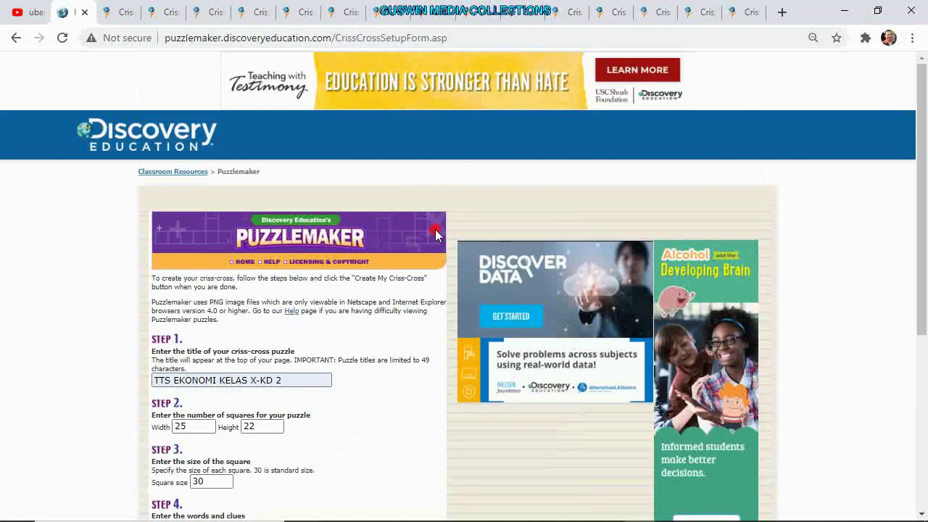
pyautogui.scroll(-3, 436, 233)
pyautogui.scroll(-1, 437, 235)
pyautogui.scroll(5, 439, 238)
pyautogui.scroll(-3, 351, 249)
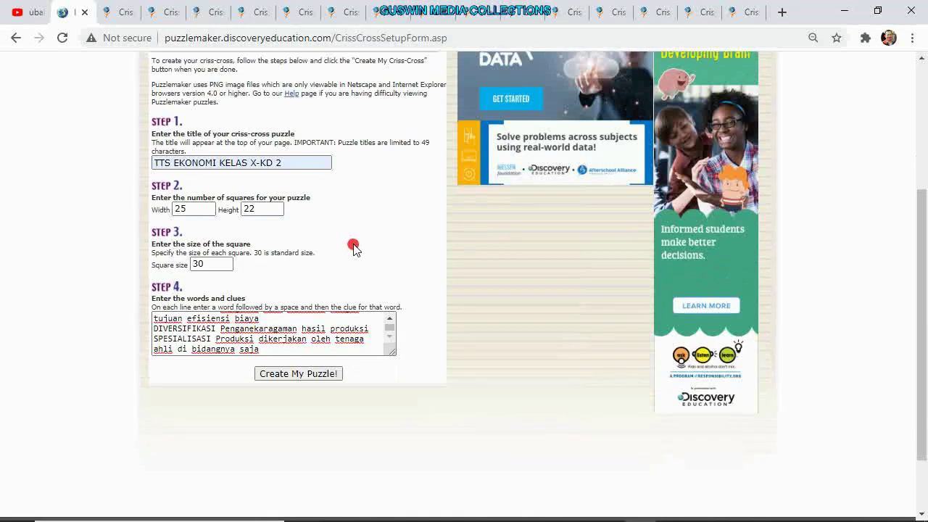
pyautogui.click(158, 162)
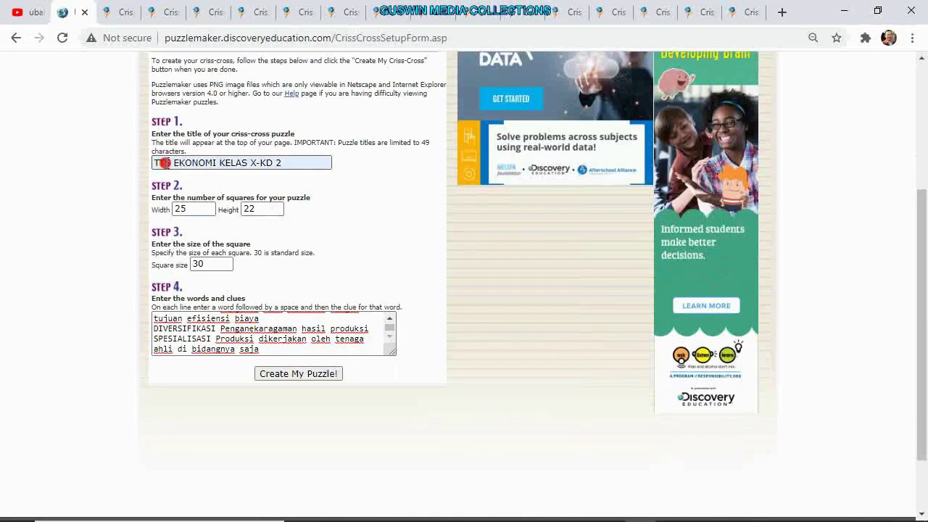
pyautogui.hotkey('ctrl', '+')
pyautogui.hotkey('ctrl', '+')
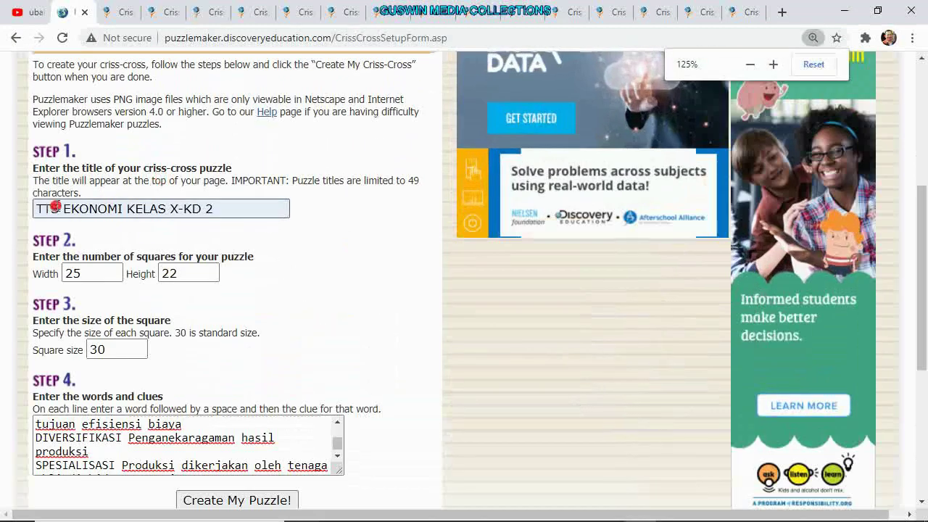
pyautogui.scroll(-1, 231, 234)
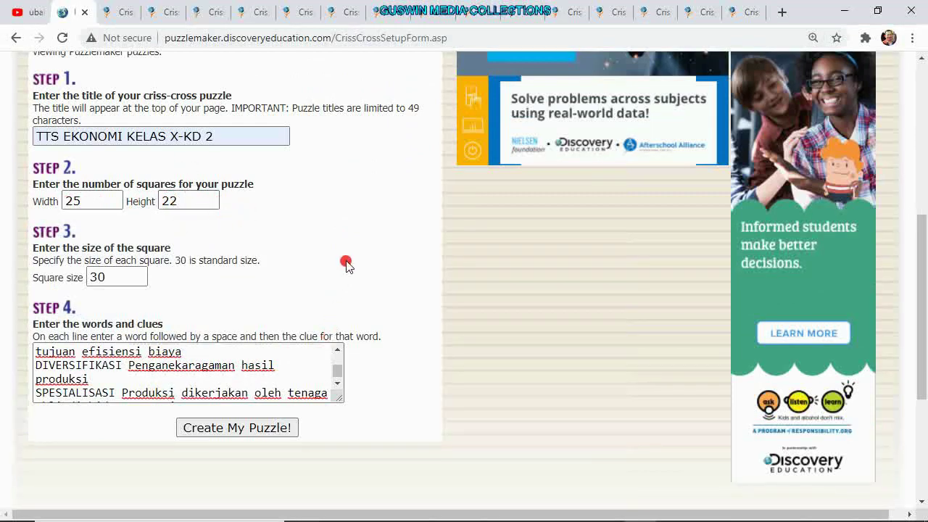
pyautogui.scroll(-3, 345, 265)
pyautogui.scroll(-2, 333, 235)
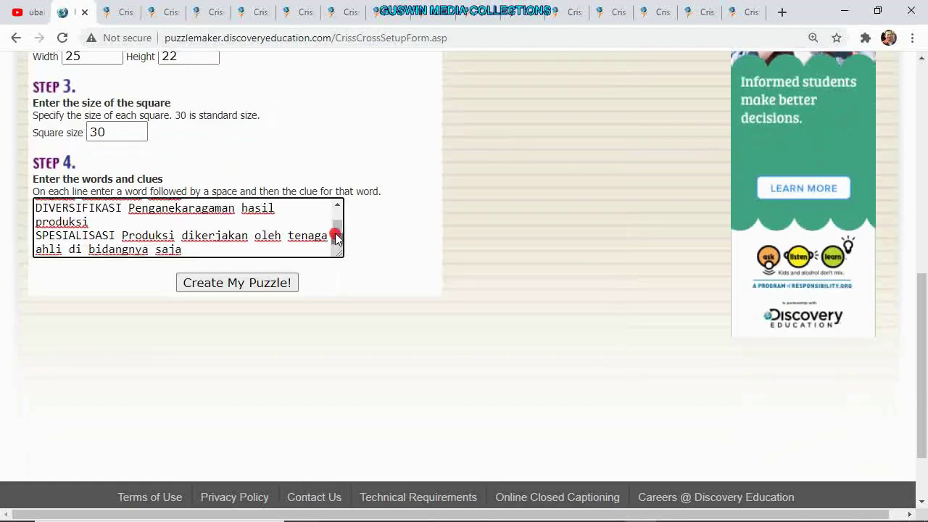
pyautogui.moveTo(335, 230); pyautogui.dragTo(336, 211)
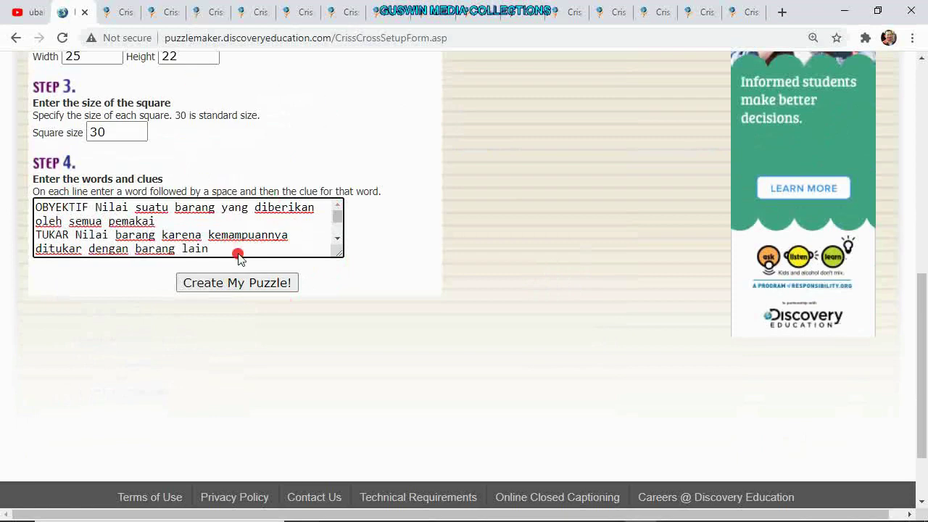
pyautogui.click(259, 284)
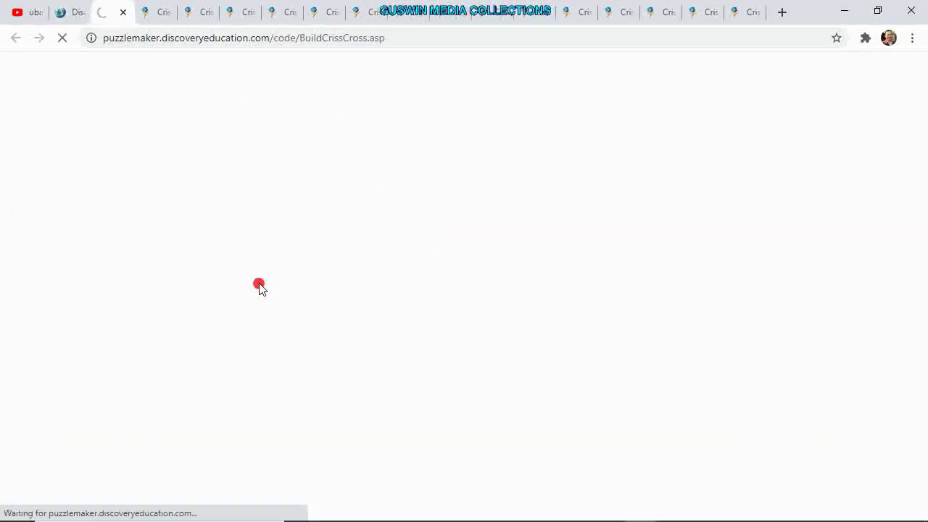
# - Look over the first generated crossword's grid and clue list
pyautogui.scroll(-1, 391, 318)
pyautogui.scroll(-1, 420, 317)
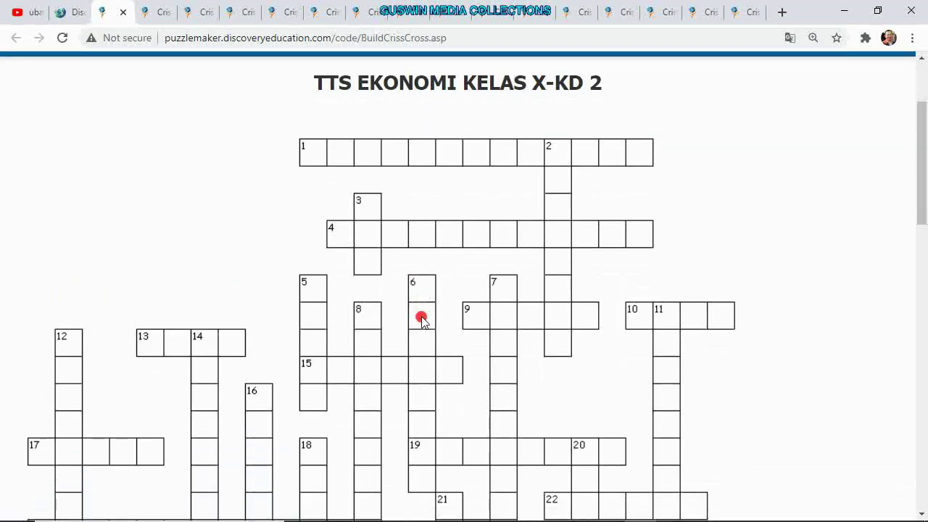
pyautogui.keyDown('ctrl'); pyautogui.scroll(-2, 420, 317); pyautogui.keyUp('ctrl')
pyautogui.keyDown('ctrl'); pyautogui.scroll(-1, 420, 317); pyautogui.keyUp('ctrl')
pyautogui.scroll(-5, 421, 321)
pyautogui.scroll(-1, 421, 321)
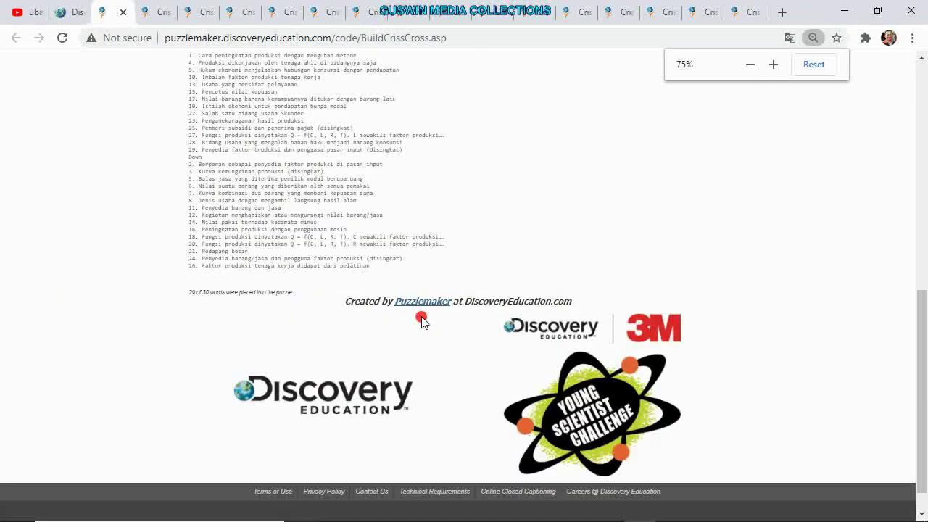
pyautogui.scroll(1, 421, 321)
pyautogui.scroll(4, 421, 322)
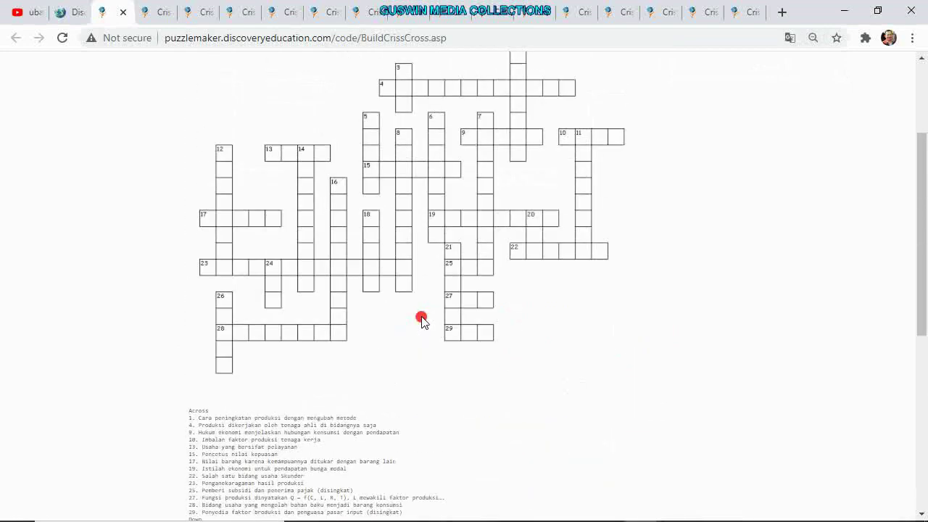
pyautogui.keyDown('ctrl'); pyautogui.scroll(4, 421, 321); pyautogui.keyUp('ctrl')
pyautogui.keyDown('ctrl'); pyautogui.scroll(1, 421, 321); pyautogui.keyUp('ctrl')
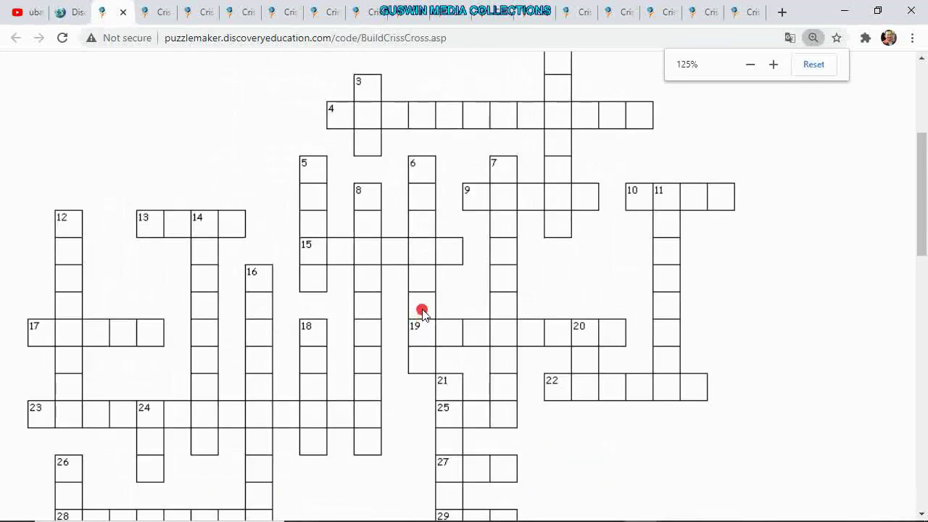
pyautogui.scroll(-3, 424, 311)
pyautogui.scroll(-4, 375, 331)
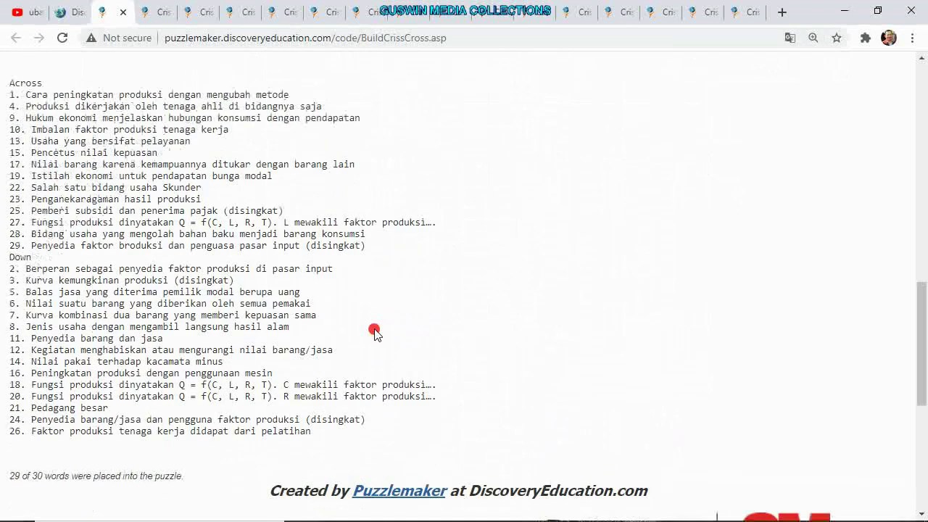
pyautogui.scroll(-4, 376, 322)
pyautogui.scroll(1, 104, 283)
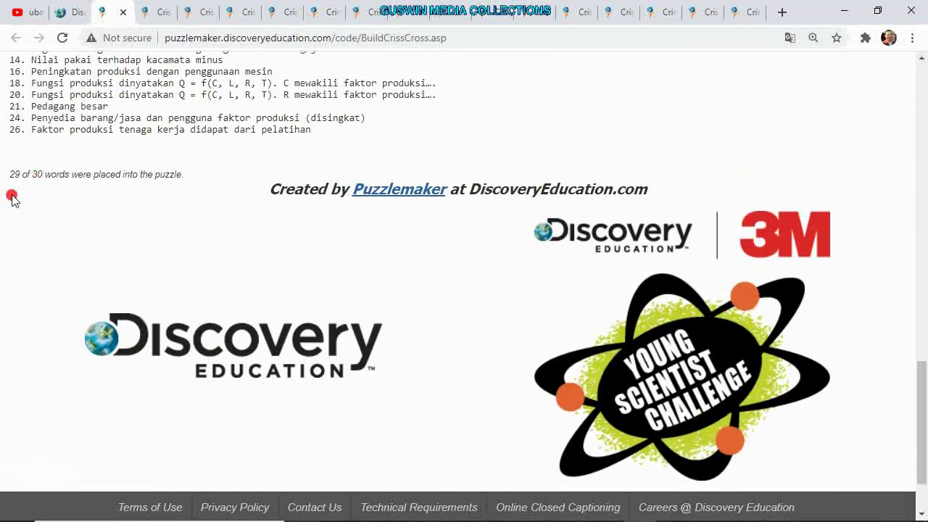
pyautogui.scroll(5, 341, 253)
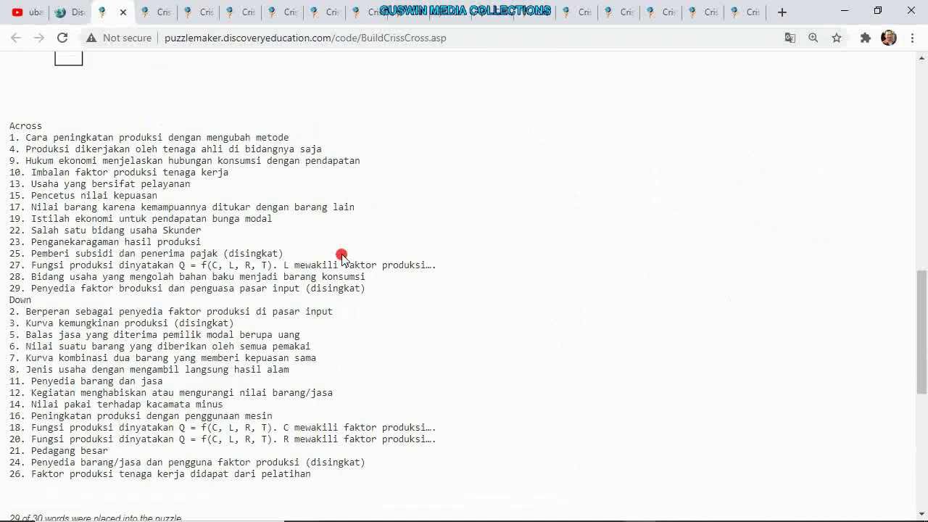
pyautogui.scroll(3, 358, 242)
pyautogui.scroll(4, 358, 238)
pyautogui.scroll(-1, 361, 239)
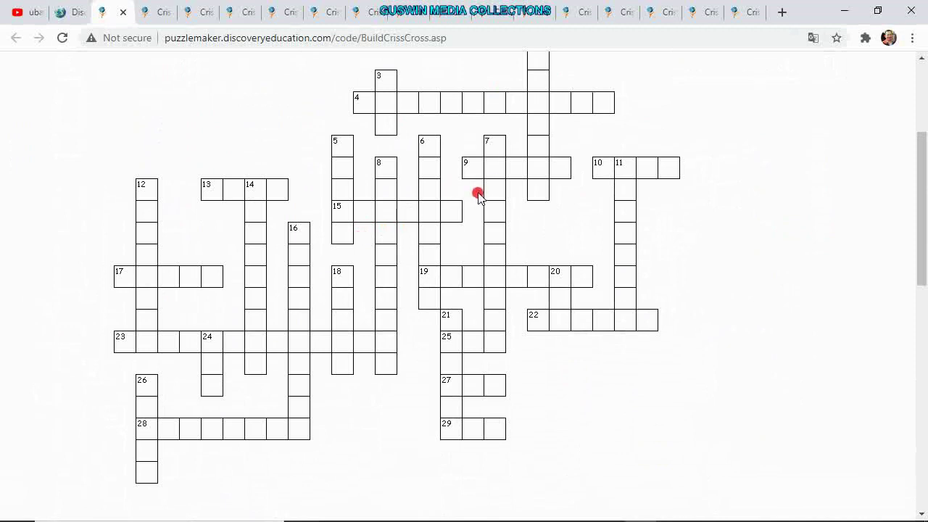
pyautogui.scroll(3, 503, 232)
pyautogui.scroll(-2, 520, 224)
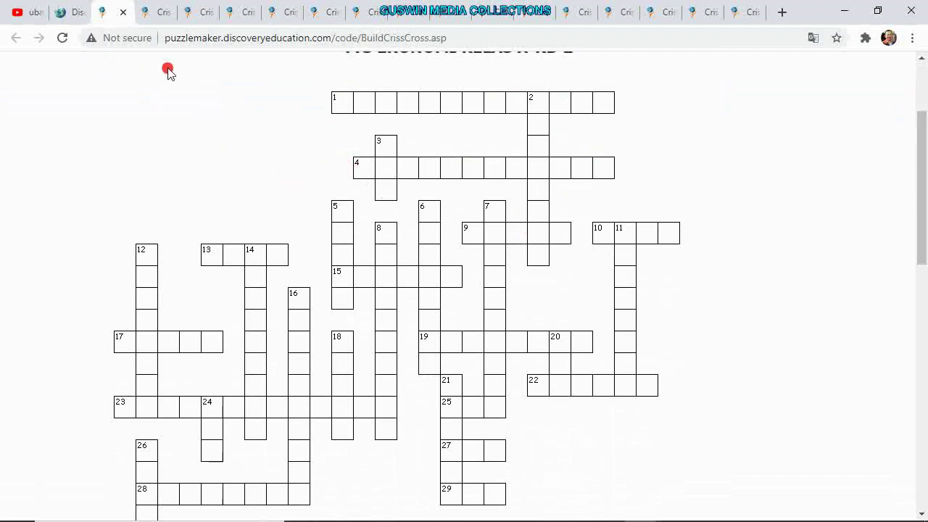
# - Generate another crossword, check its clues (only 23 of 30 words placed), and discard it
pyautogui.click(71, 13)
pyautogui.scroll(-2, 286, 344)
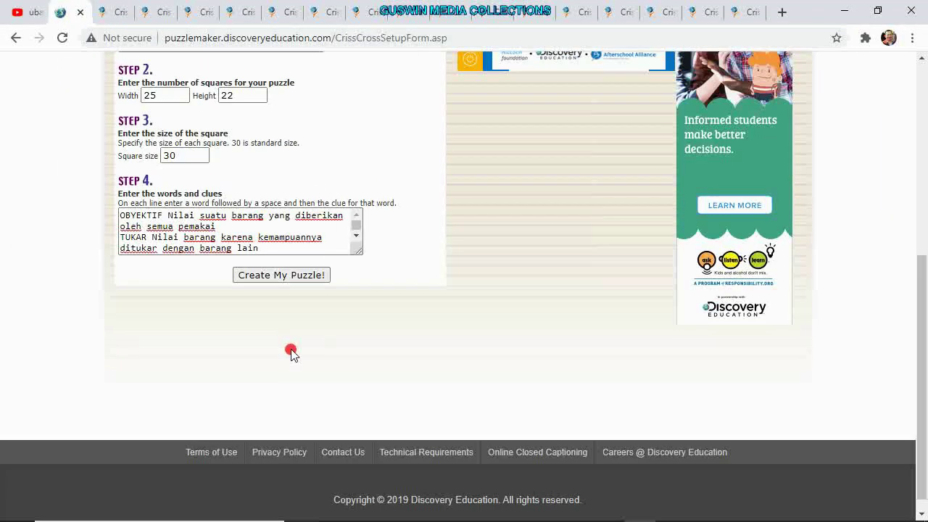
pyautogui.click(282, 277)
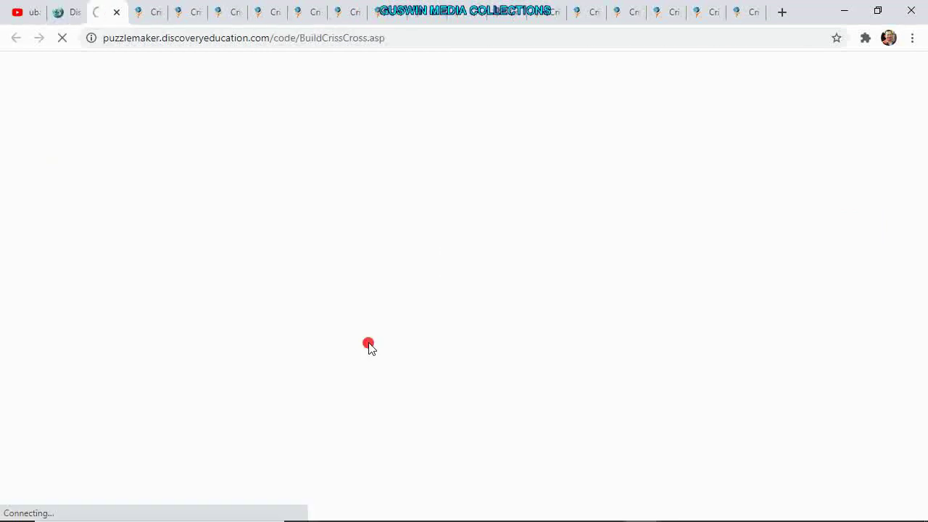
pyautogui.scroll(-5, 367, 340)
pyautogui.scroll(-5, 370, 330)
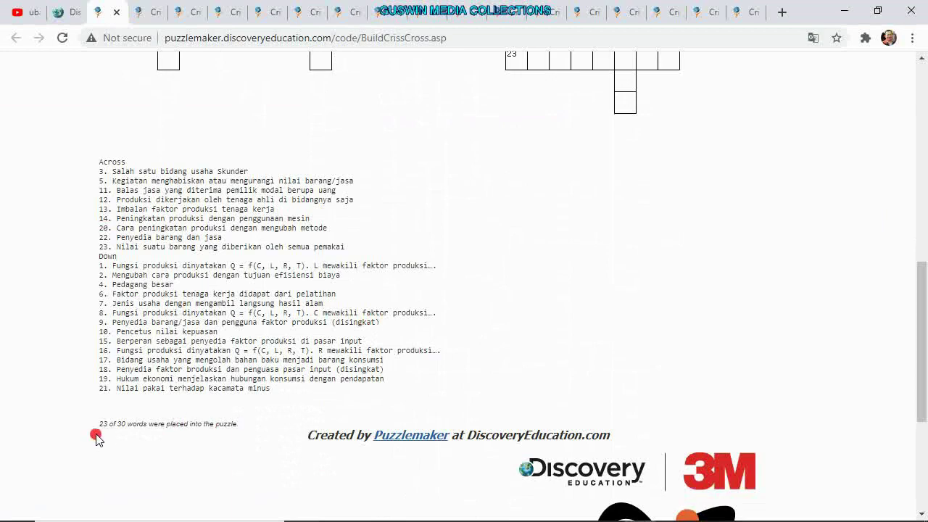
pyautogui.scroll(-3, 98, 406)
pyautogui.hotkey('ctrl', '+')
pyautogui.hotkey('ctrl', '+')
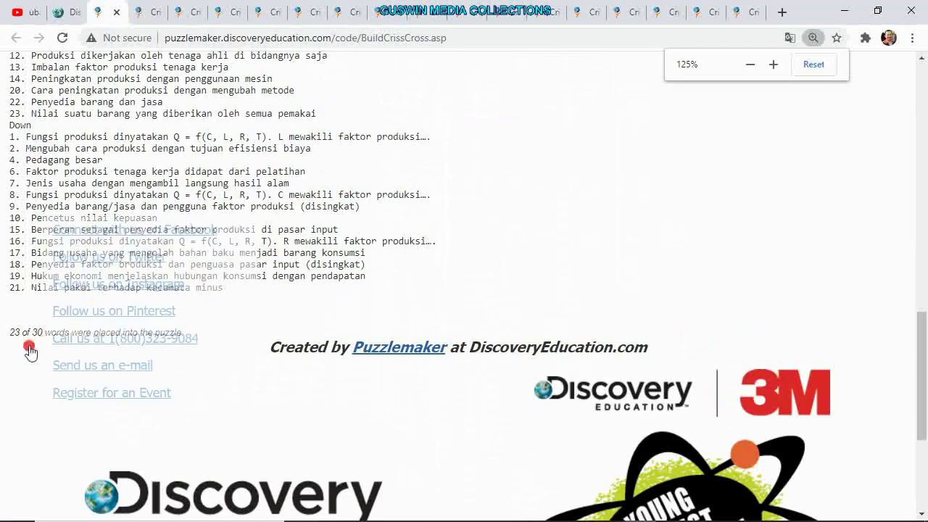
pyautogui.scroll(1, 563, 279)
pyautogui.scroll(4, 563, 280)
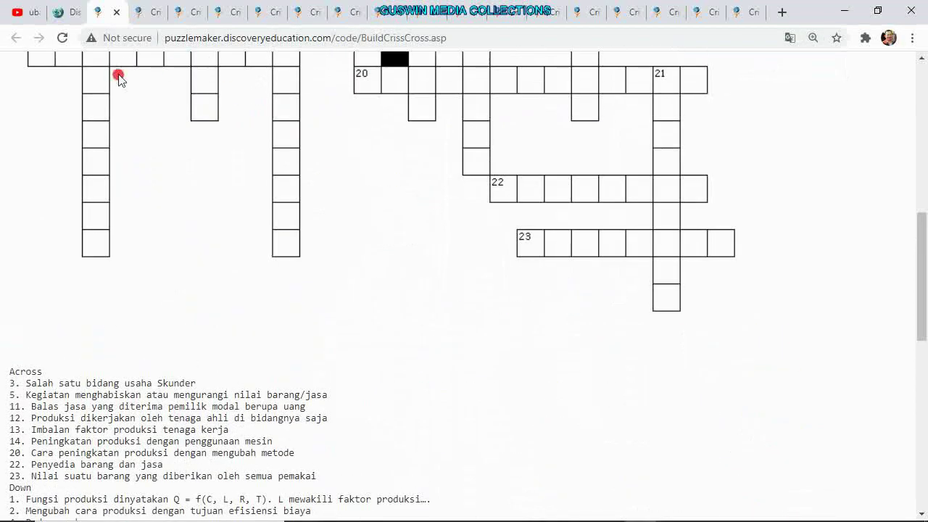
pyautogui.click(116, 11)
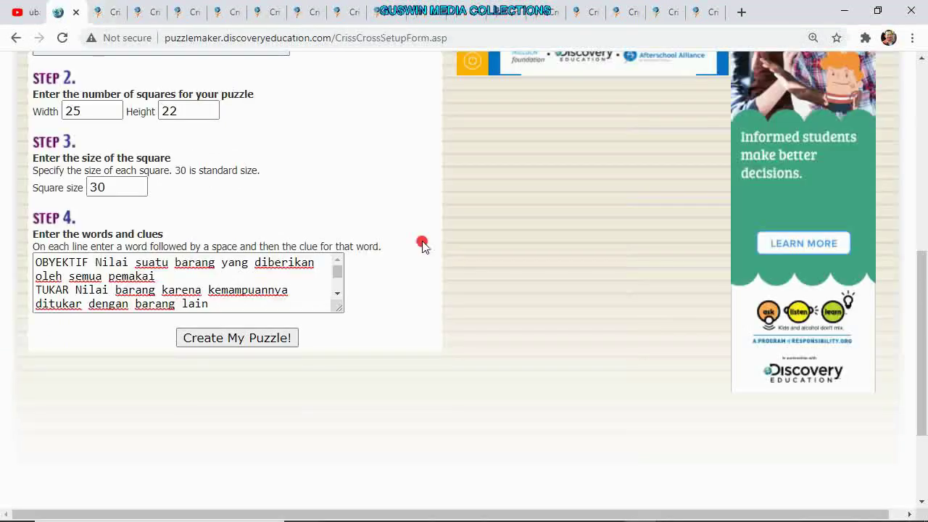
pyautogui.scroll(7, 422, 245)
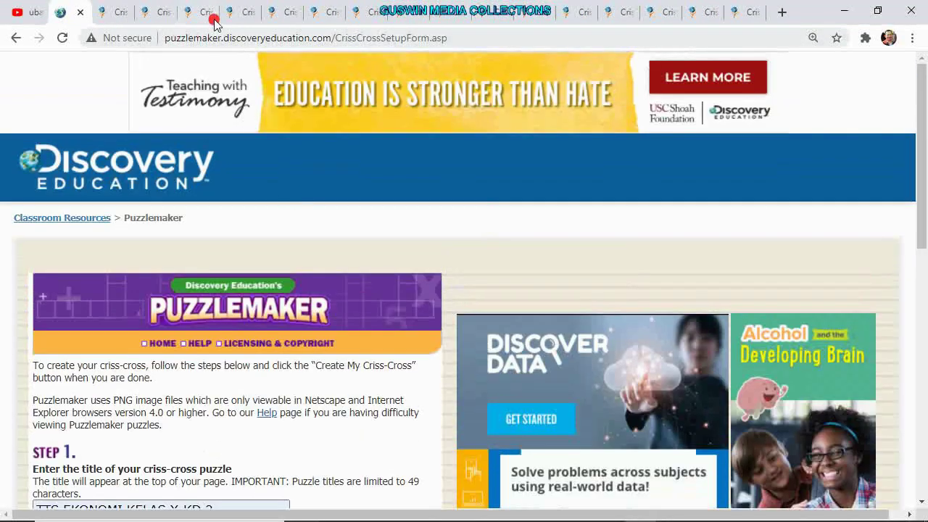
# - Compare the generated Criss Cross Puzzle versions, zoomed out to see each whole grid
pyautogui.click(210, 15)
pyautogui.click(249, 12)
pyautogui.click(272, 13)
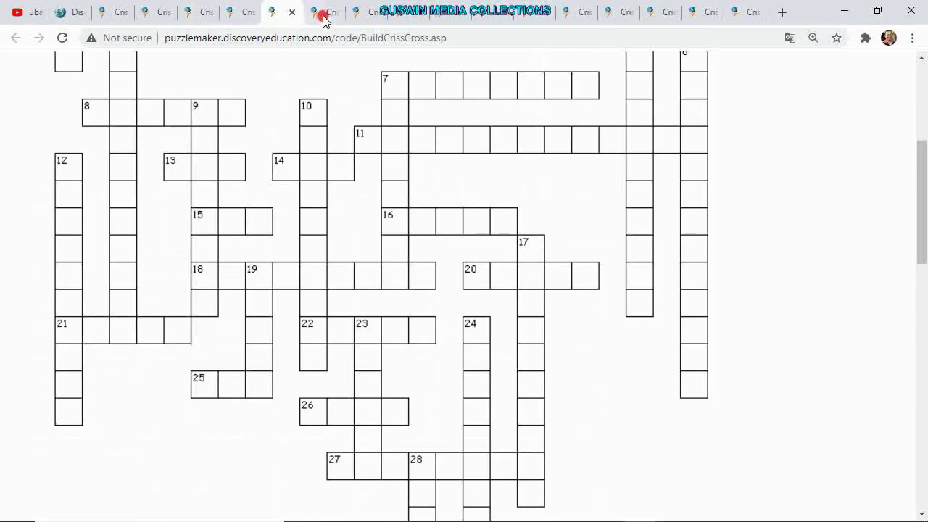
pyautogui.click(323, 16)
pyautogui.click(120, 13)
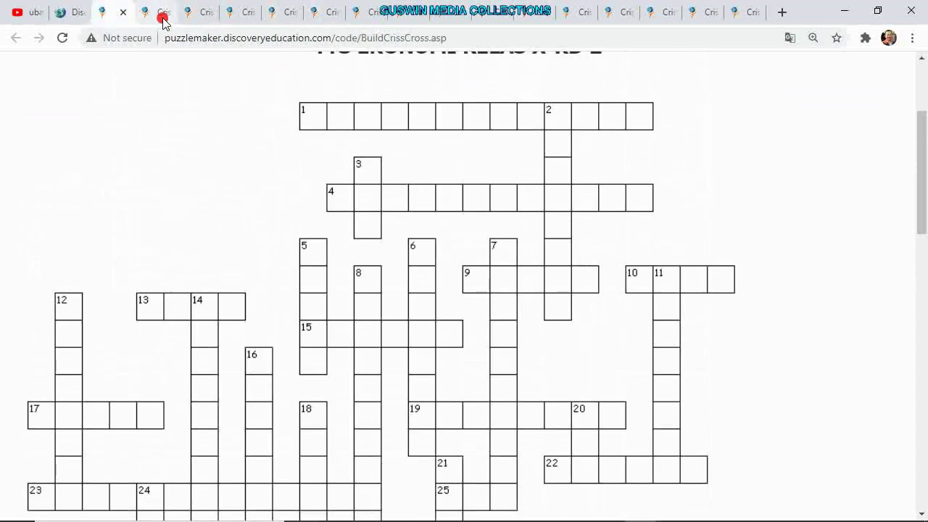
pyautogui.click(164, 16)
pyautogui.hotkey('ctrl', '-')
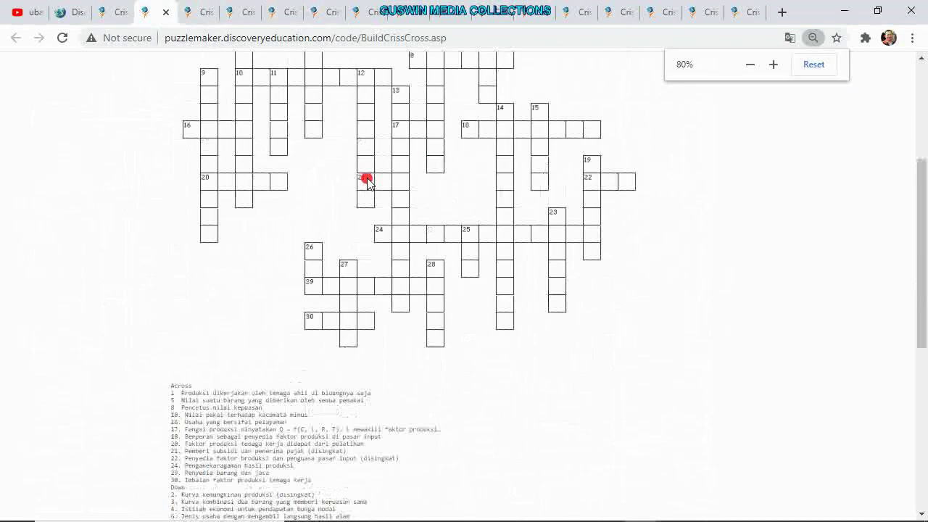
pyautogui.scroll(3, 393, 210)
pyautogui.scroll(-4, 394, 210)
pyautogui.scroll(-1, 393, 210)
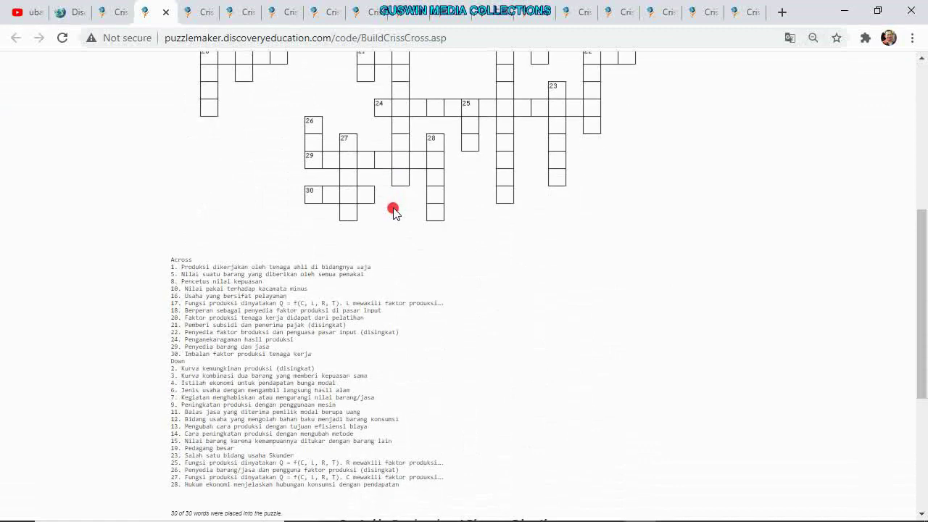
pyautogui.scroll(-3, 394, 210)
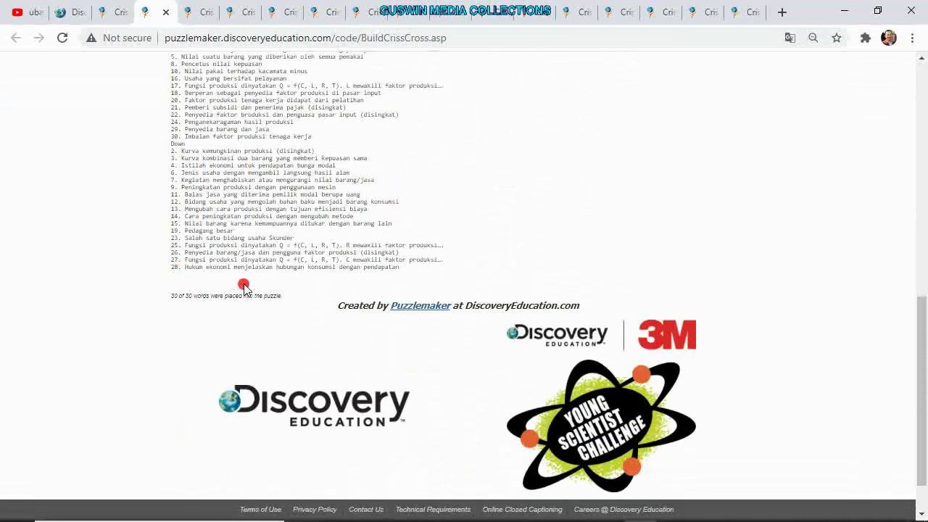
pyautogui.scroll(5, 289, 268)
pyautogui.scroll(1, 379, 244)
pyautogui.scroll(1, 406, 229)
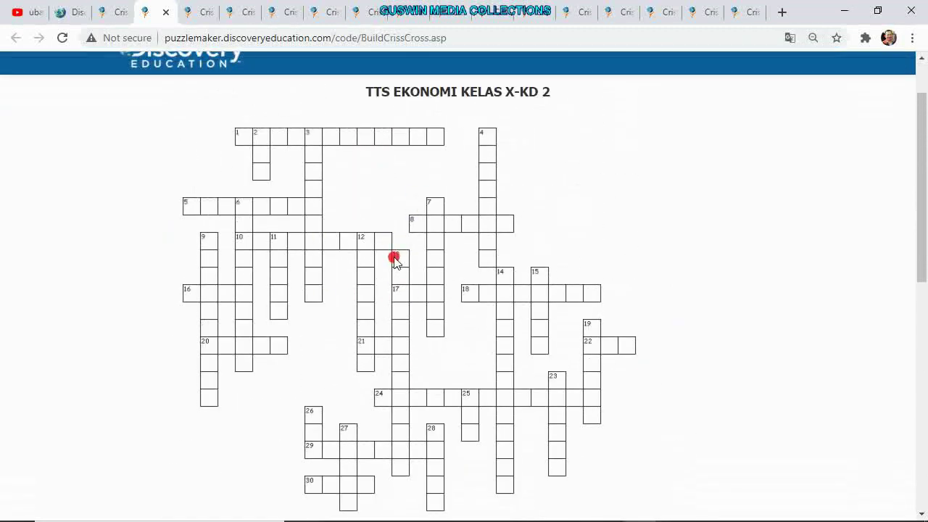
pyautogui.scroll(-1, 392, 260)
pyautogui.scroll(1, 392, 259)
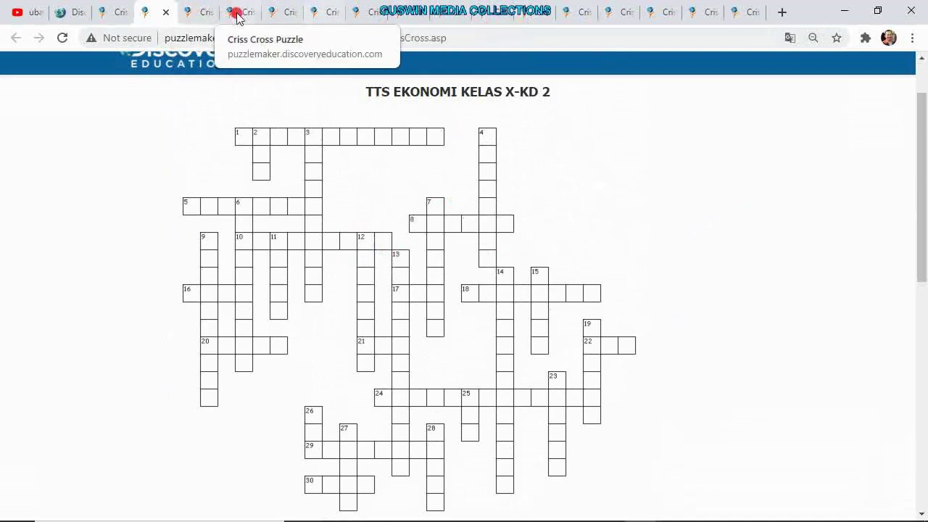
# - Settle on the crossword version placing all 30 of 30 words, with 29 numbered entries
pyautogui.click(200, 12)
pyautogui.scroll(3, 350, 170)
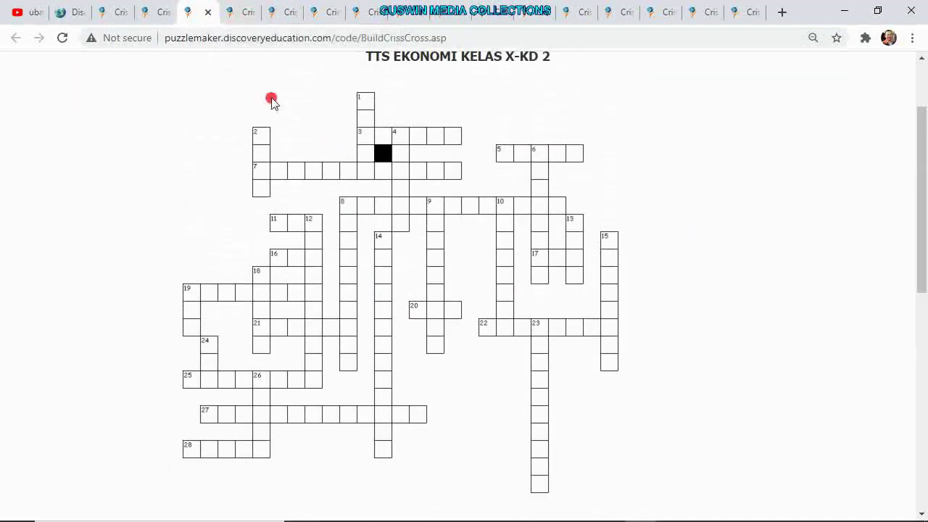
pyautogui.click(242, 12)
pyautogui.scroll(-3, 522, 324)
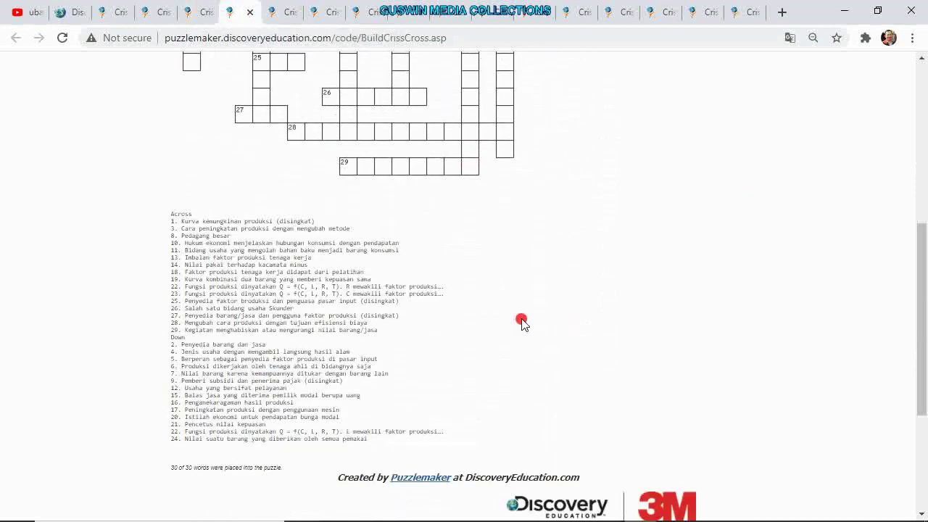
pyautogui.scroll(-1, 522, 324)
pyautogui.scroll(5, 510, 324)
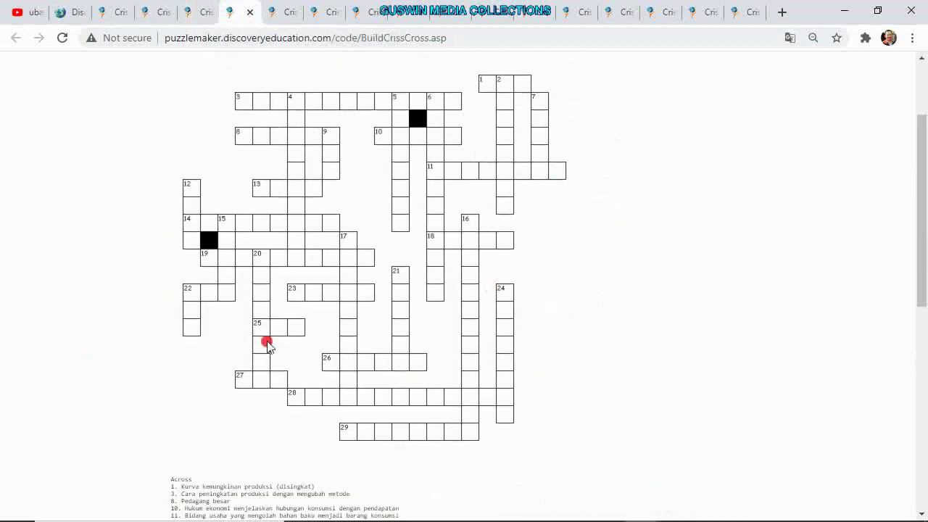
# - Copy the Puzzlemaker crossword grid image and paste it into a new Sheet2
pyautogui.rightClick(277, 209)
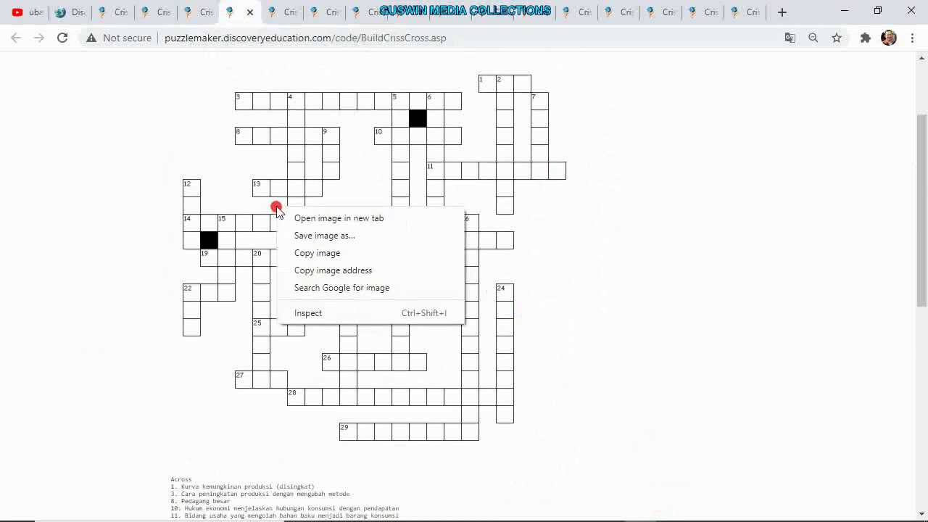
pyautogui.click(352, 253)
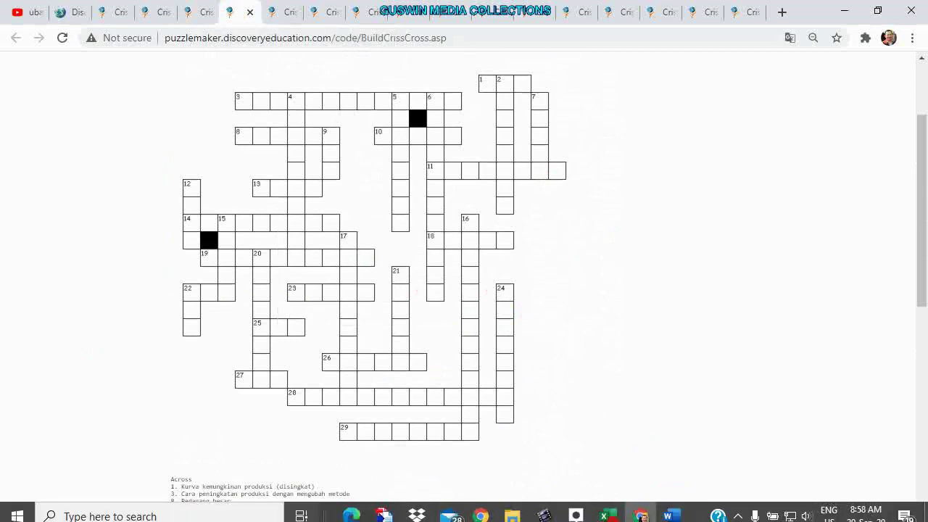
pyautogui.click(603, 515)
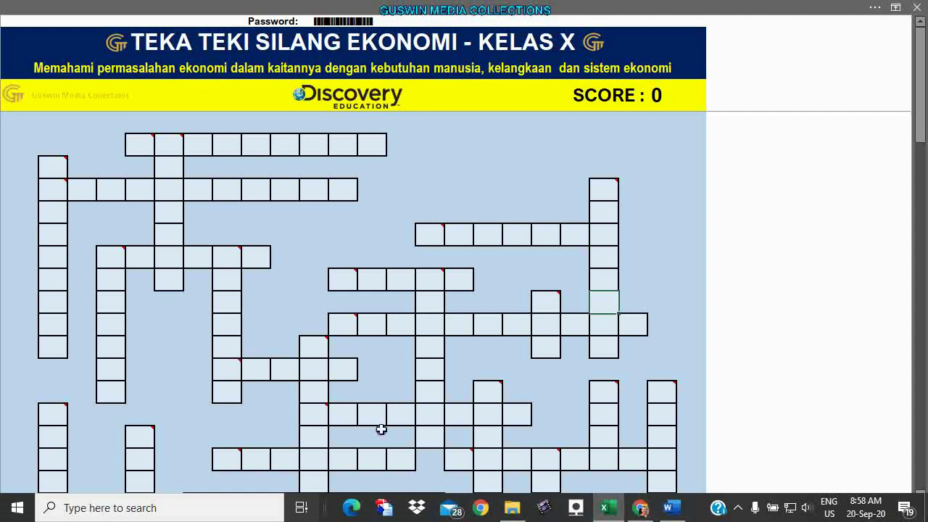
pyautogui.click(132, 509)
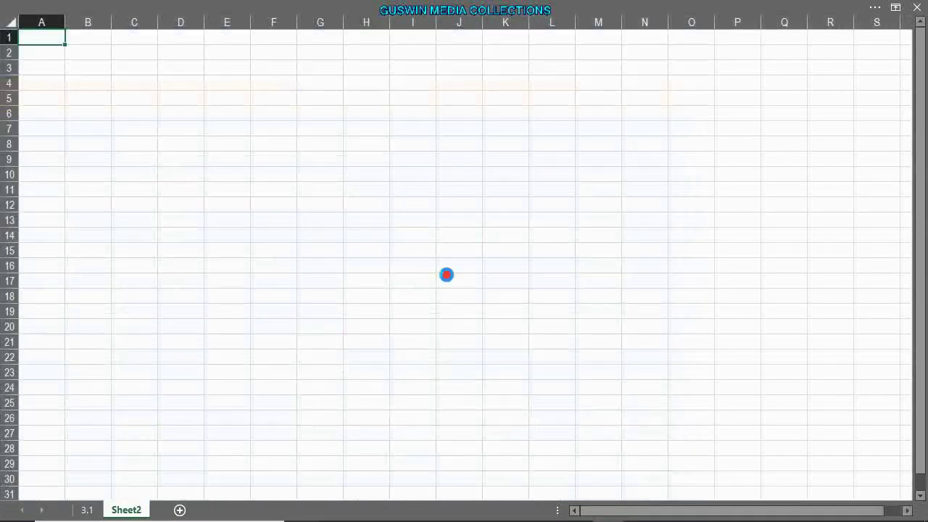
pyautogui.hotkey('ctrl', 'v')
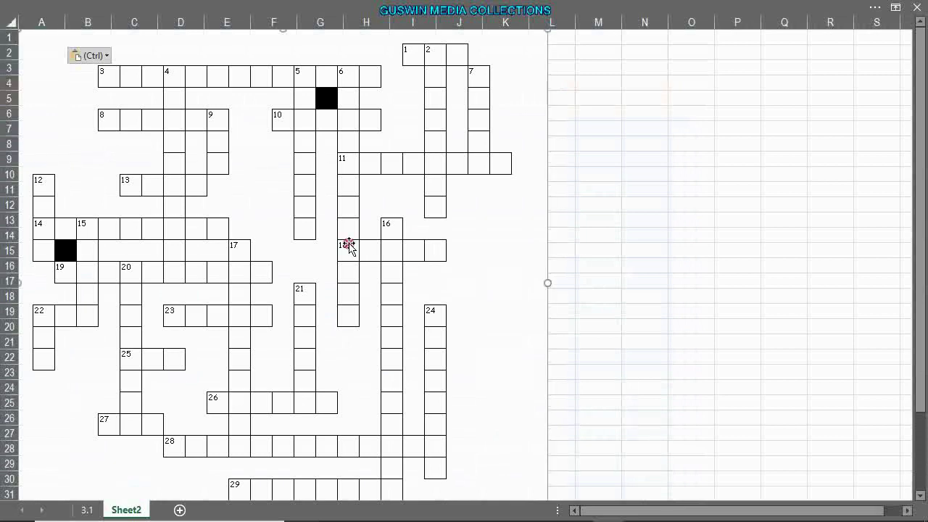
# - Resize the pasted crossword picture, place it toward the right, then go to the 3.1 sheet
pyautogui.moveTo(348, 243); pyautogui.dragTo(629, 272)
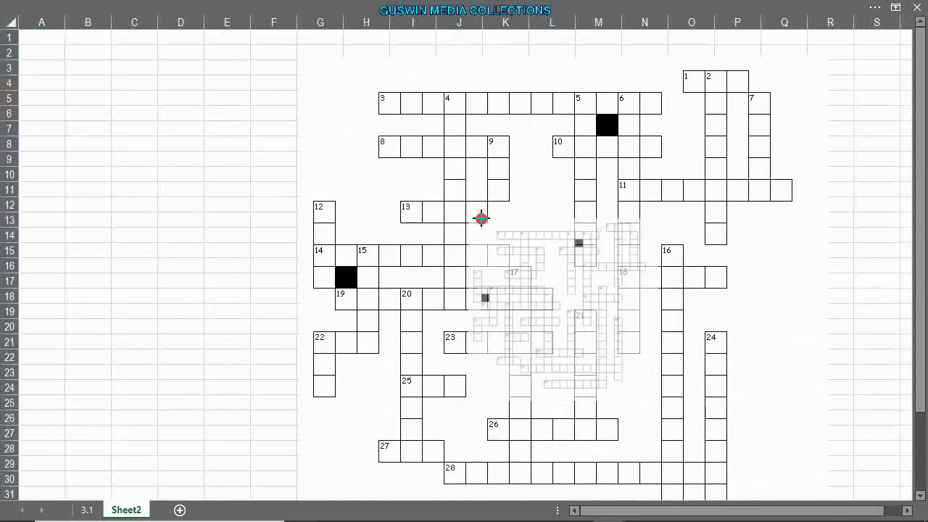
pyautogui.moveTo(299, 56); pyautogui.dragTo(472, 208)
pyautogui.moveTo(587, 294); pyautogui.dragTo(597, 204)
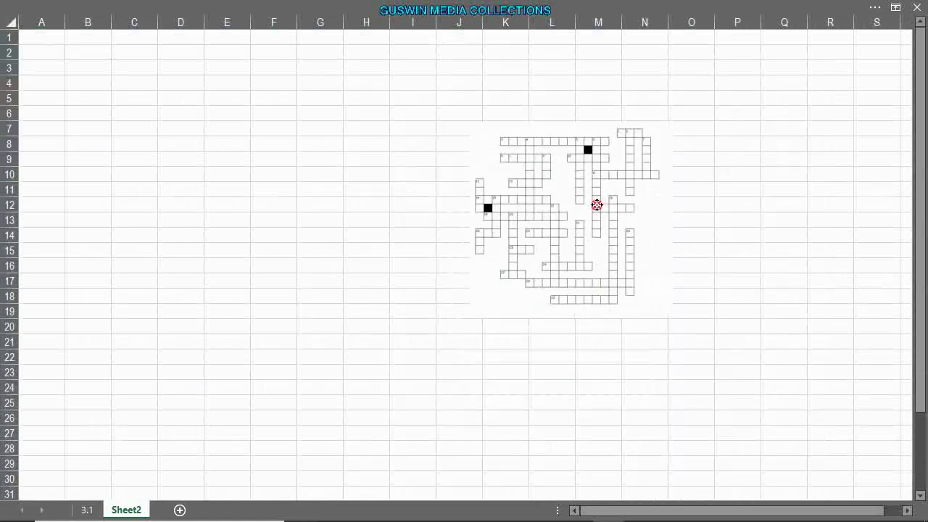
pyautogui.moveTo(470, 324); pyautogui.dragTo(325, 451)
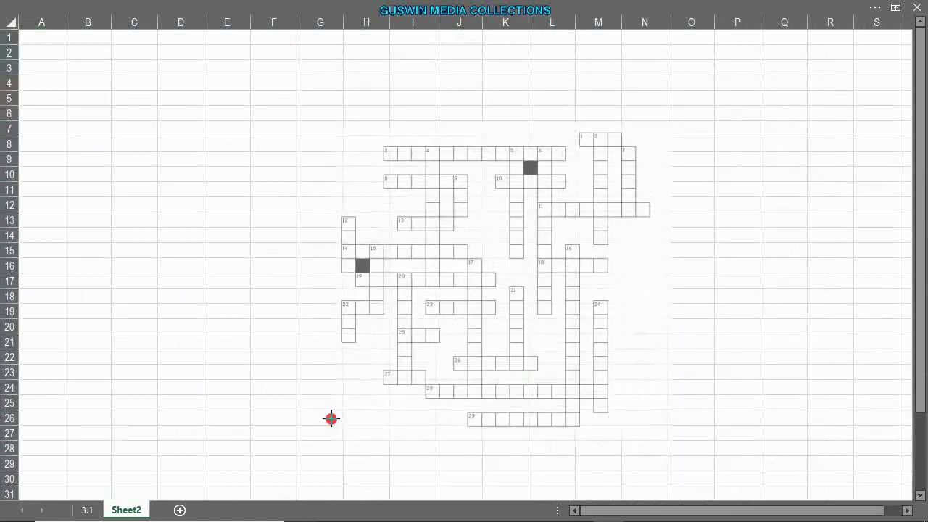
pyautogui.moveTo(435, 329); pyautogui.dragTo(541, 312)
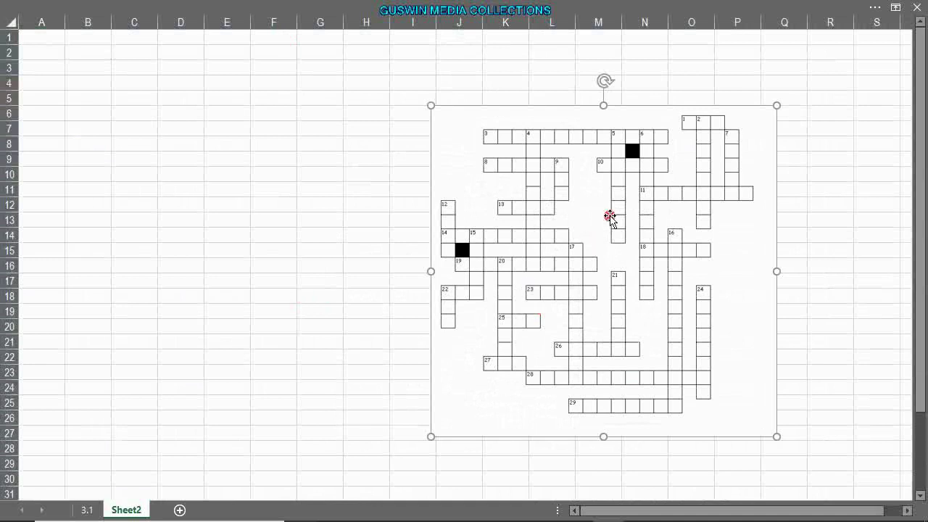
pyautogui.moveTo(609, 218); pyautogui.dragTo(746, 181)
pyautogui.click(386, 237)
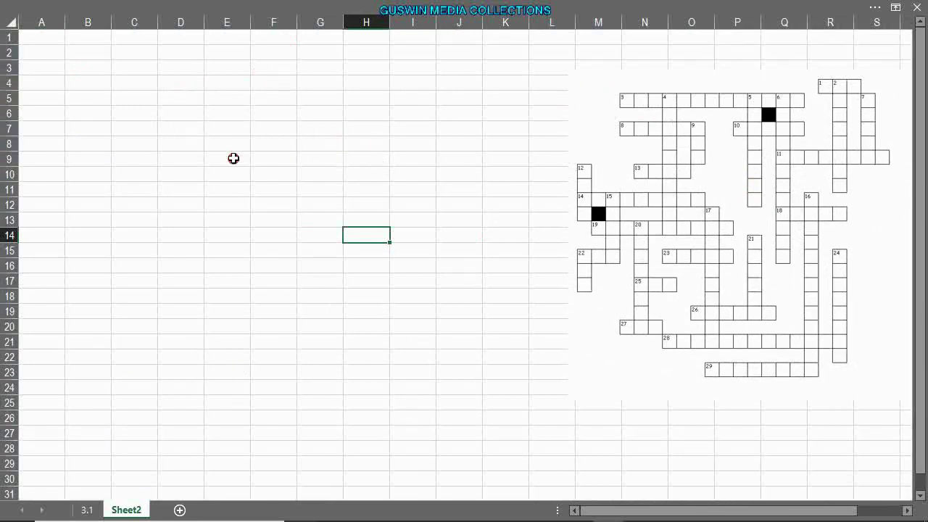
pyautogui.click(71, 511)
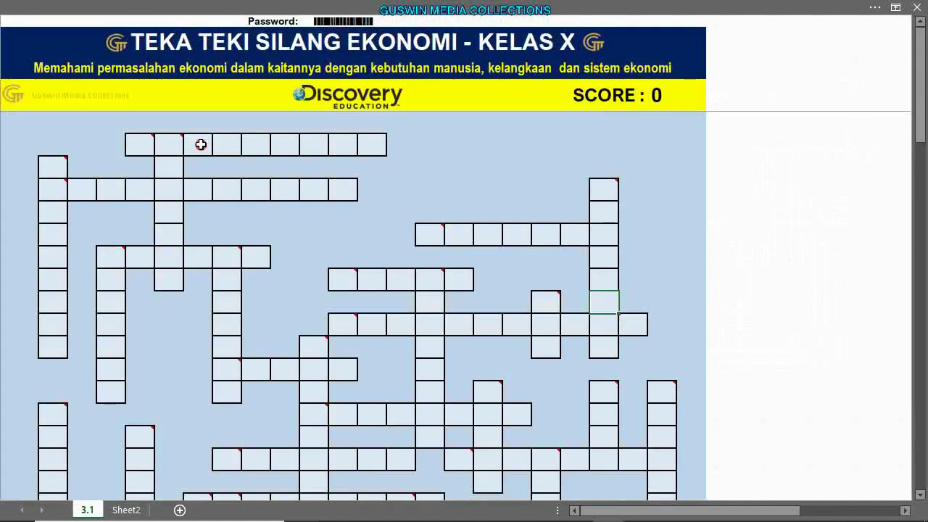
# - Turn on headings, gridlines and the formula bar for the 3.1 sheet
pyautogui.click(514, 12)
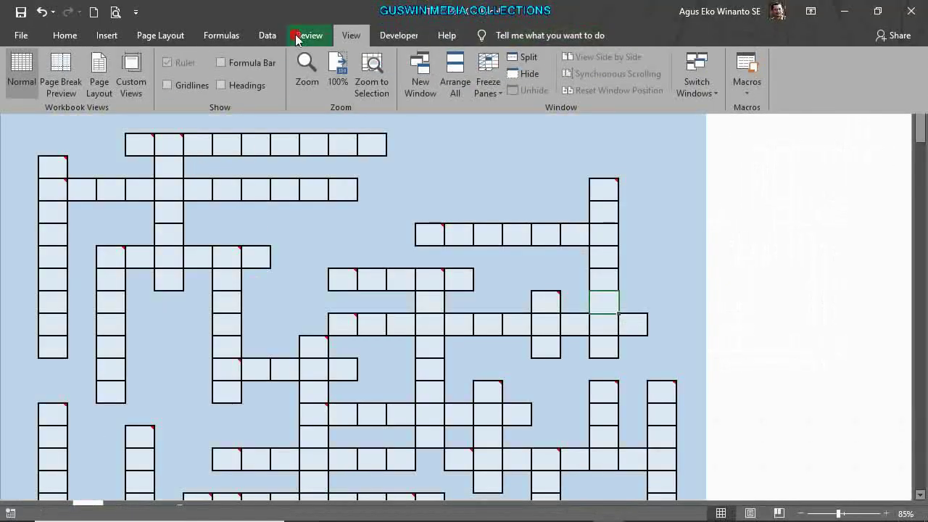
pyautogui.click(245, 86)
pyautogui.click(181, 84)
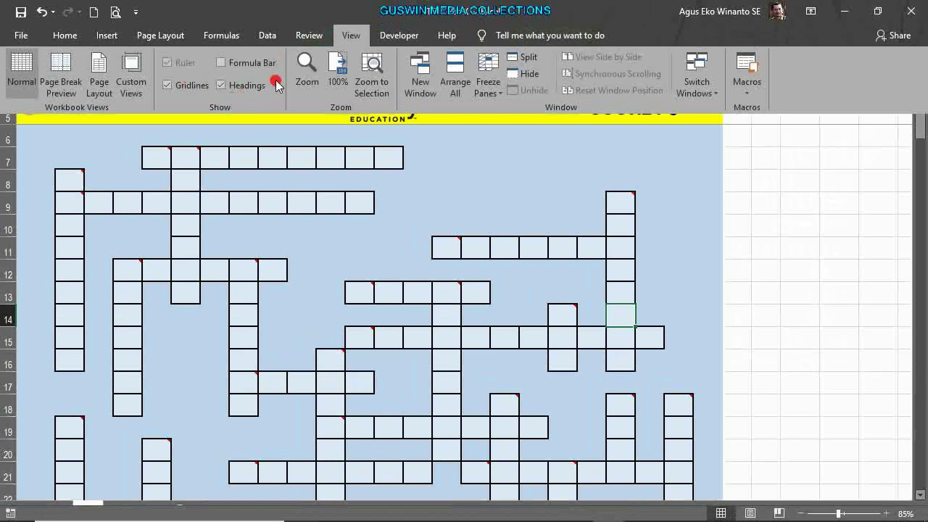
pyautogui.click(251, 64)
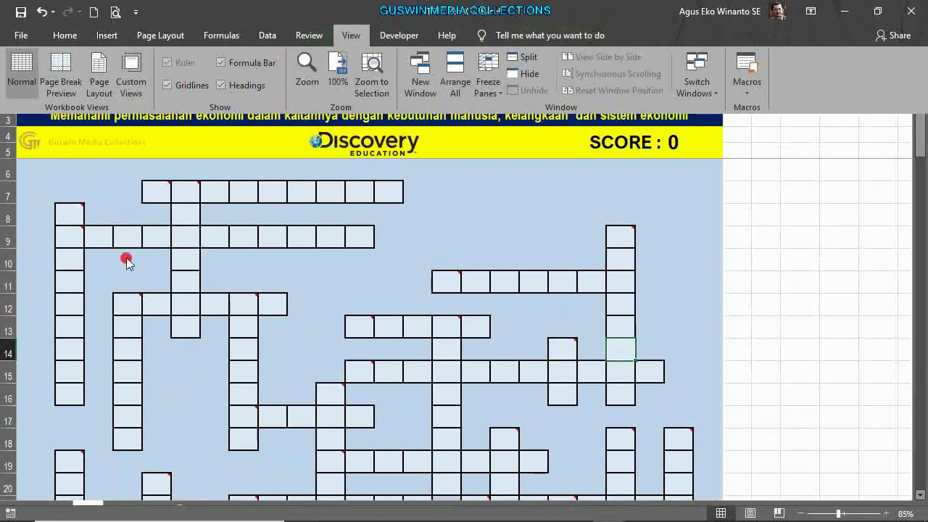
pyautogui.click(4, 239)
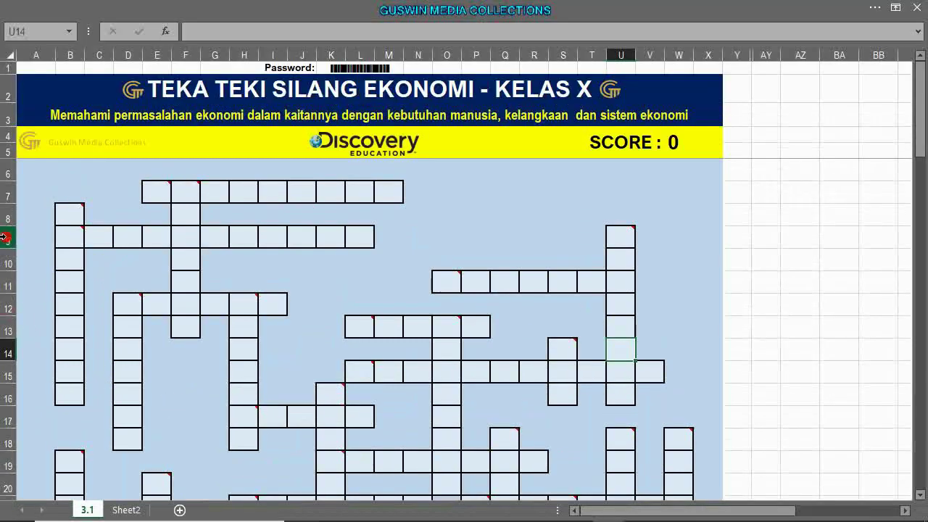
# - Read row 9's height and column E's width of 6 unchanged, then return to Sheet2
pyautogui.rightClick(3, 238)
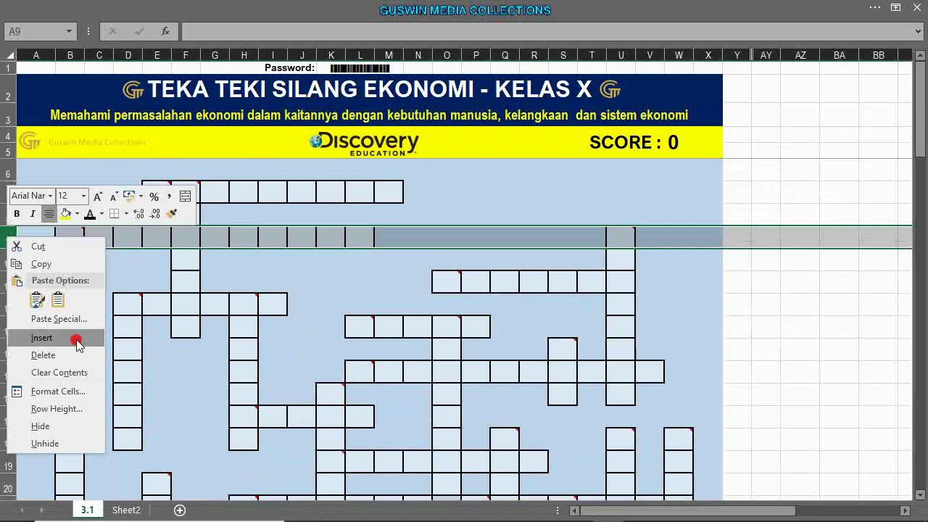
pyautogui.click(58, 409)
pyautogui.click(83, 414)
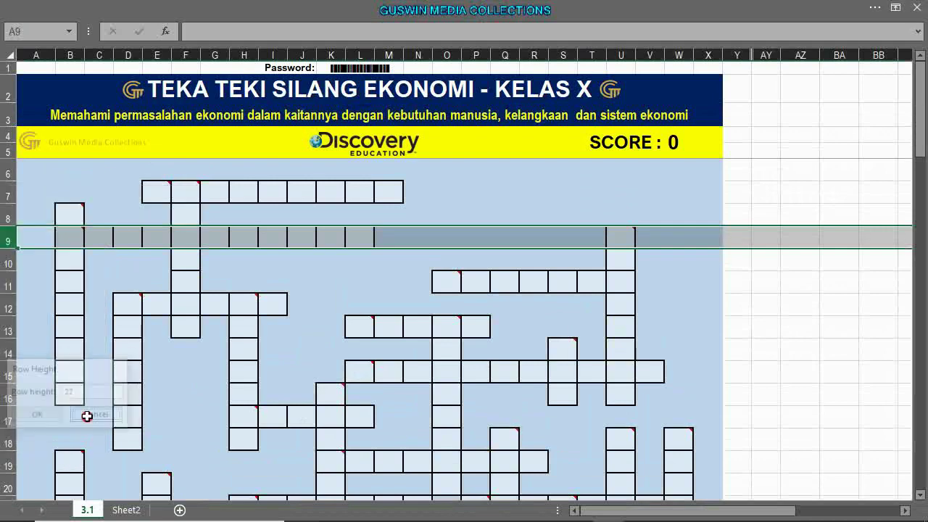
pyautogui.click(358, 358)
pyautogui.rightClick(157, 55)
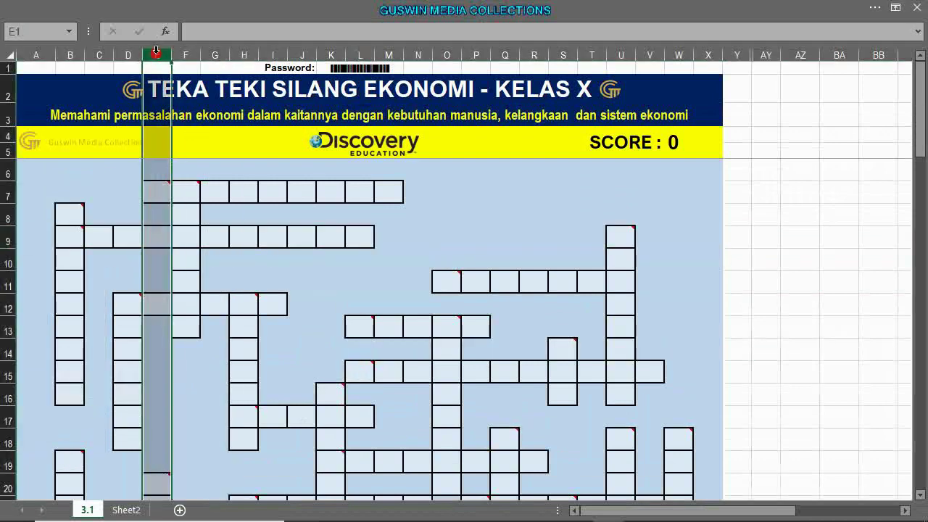
pyautogui.click(230, 224)
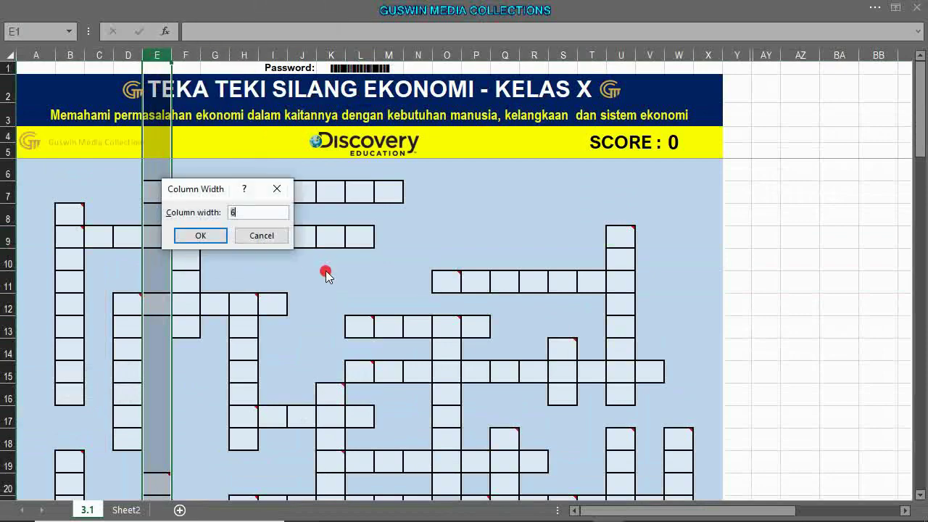
pyautogui.click(264, 234)
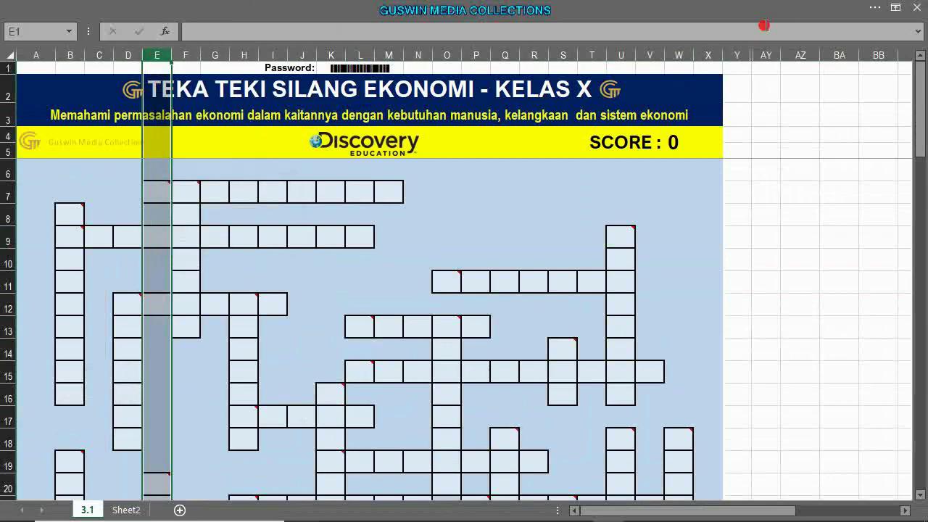
pyautogui.click(127, 509)
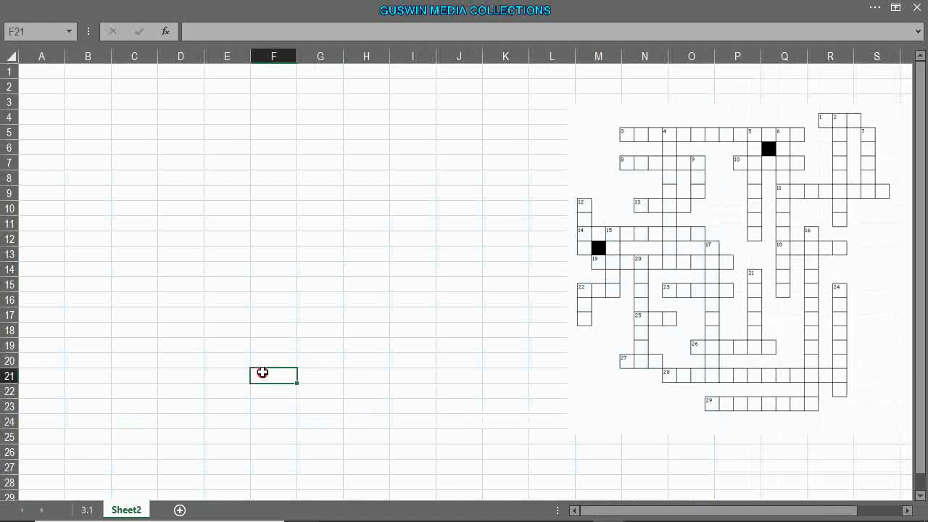
# - Set columns B through S on Sheet2 to width 6
pyautogui.click(87, 51)
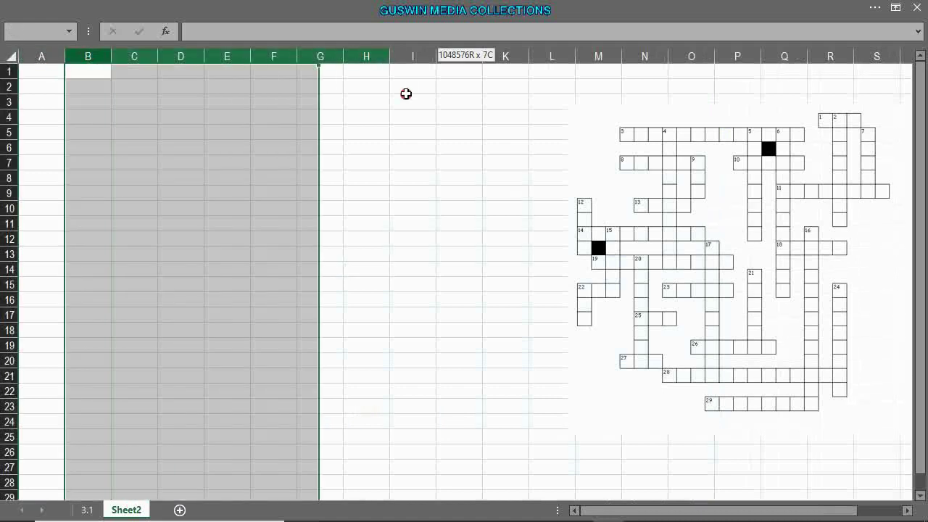
pyautogui.moveTo(87, 51); pyautogui.dragTo(896, 149)
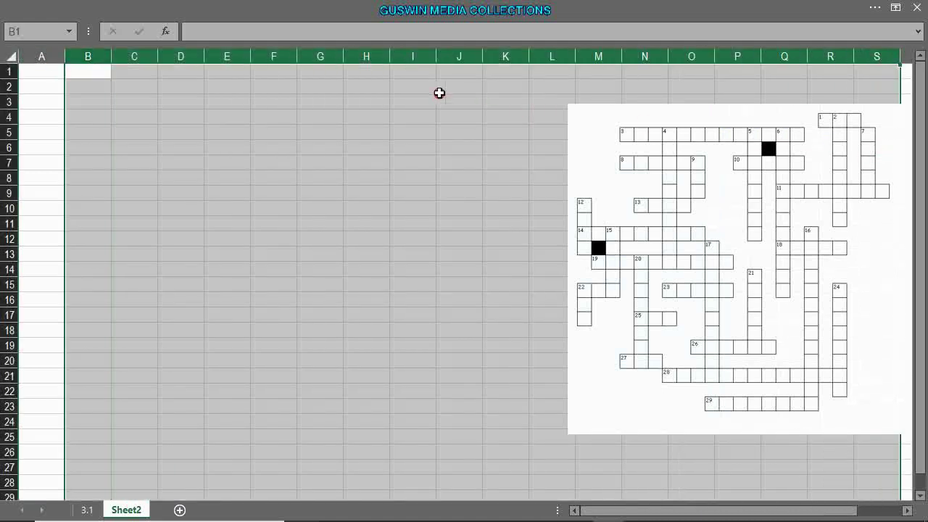
pyautogui.rightClick(358, 56)
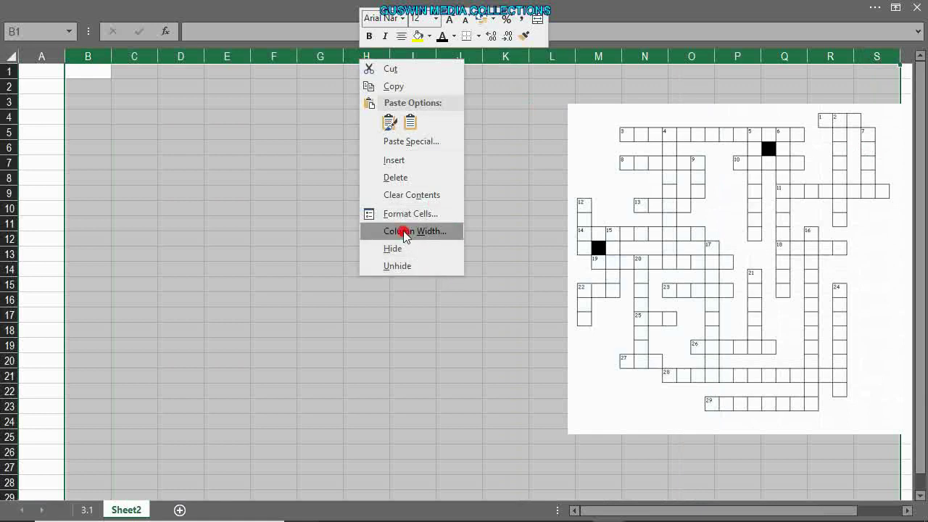
pyautogui.click(404, 231)
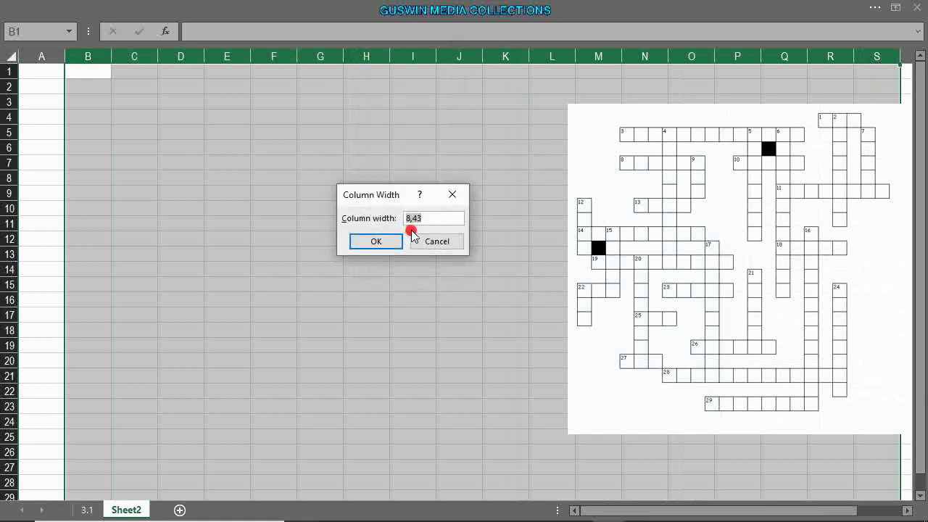
pyautogui.click(394, 241)
pyautogui.click(355, 252)
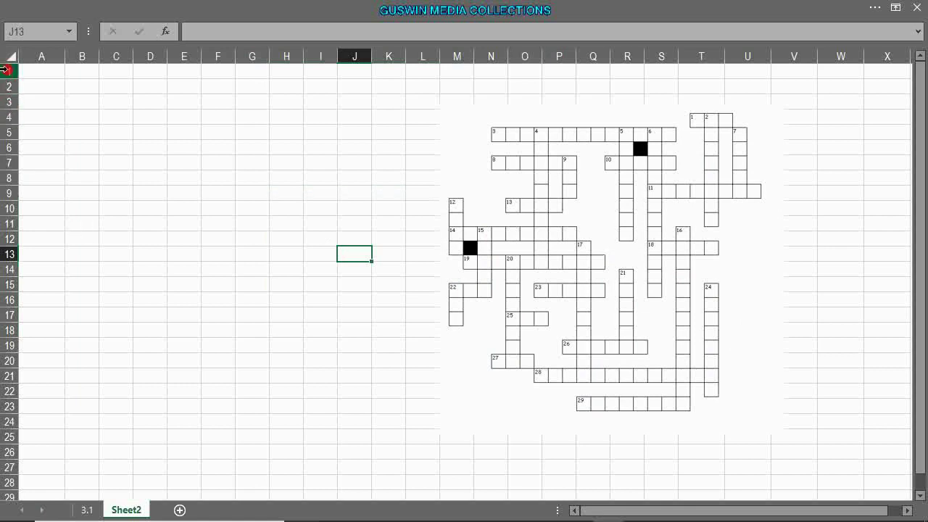
# - Set the rows from row 1 downward to height 27
pyautogui.moveTo(5, 69); pyautogui.dragTo(84, 516)
pyautogui.rightClick(244, 275)
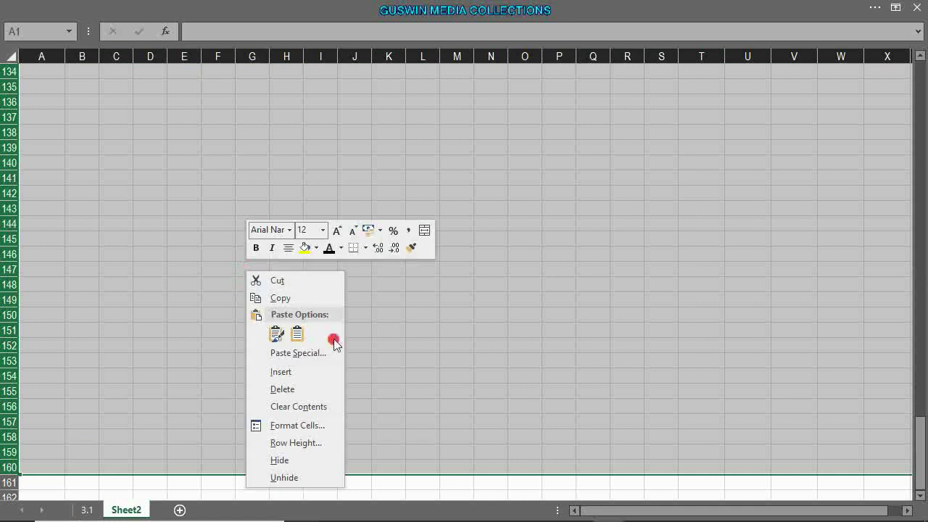
pyautogui.click(298, 443)
pyautogui.write('27')
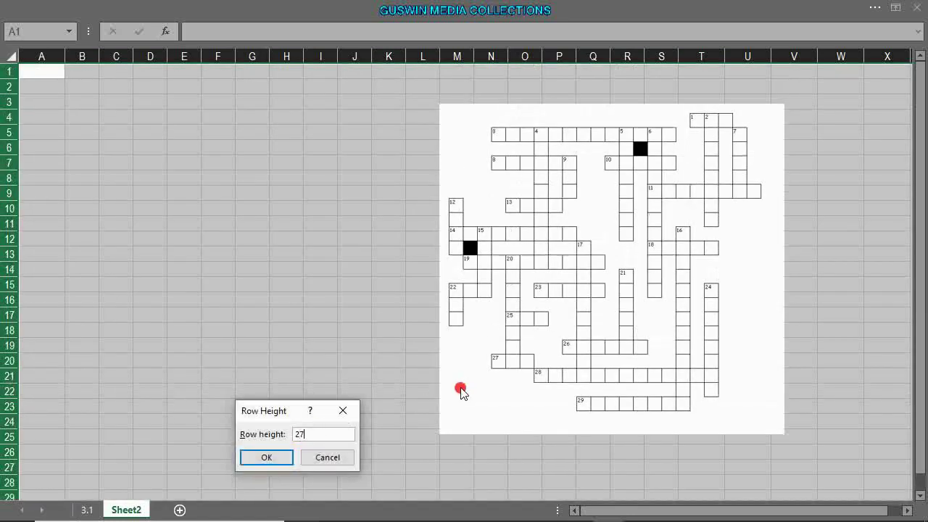
pyautogui.press('Return')
pyautogui.click(388, 232)
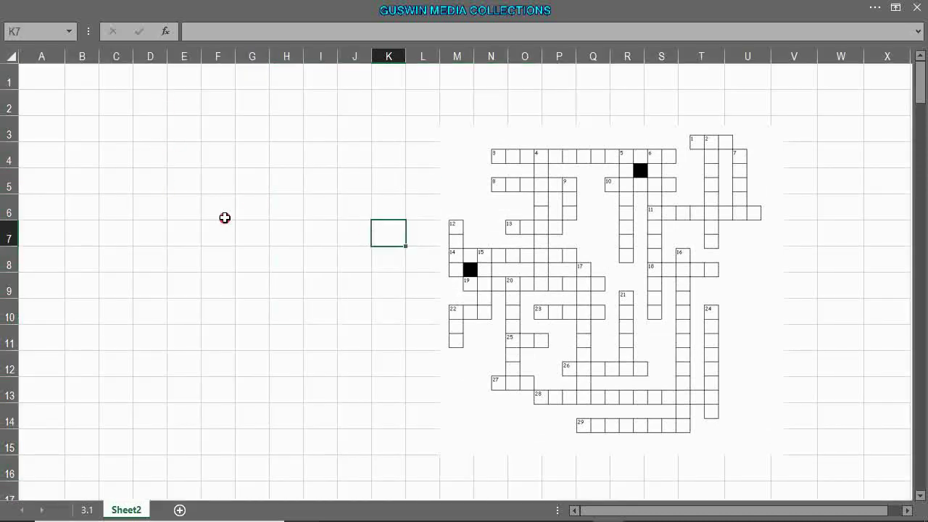
# - Enlarge the crossword picture and move it to the right side of Sheet2
pyautogui.moveTo(588, 278); pyautogui.dragTo(682, 283)
pyautogui.moveTo(669, 249)
pyautogui.mouseDown()
pyautogui.moveTo(596, 223)
pyautogui.moveTo(654, 269)
pyautogui.moveTo(616, 212)
pyautogui.moveTo(691, 249)
pyautogui.mouseUp()
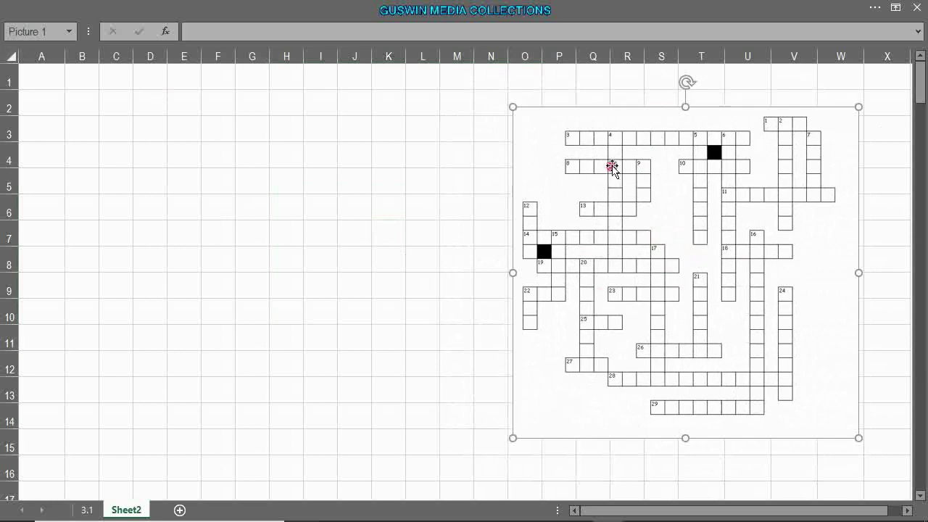
pyautogui.moveTo(509, 104); pyautogui.dragTo(389, 75)
pyautogui.moveTo(578, 118); pyautogui.dragTo(697, 209)
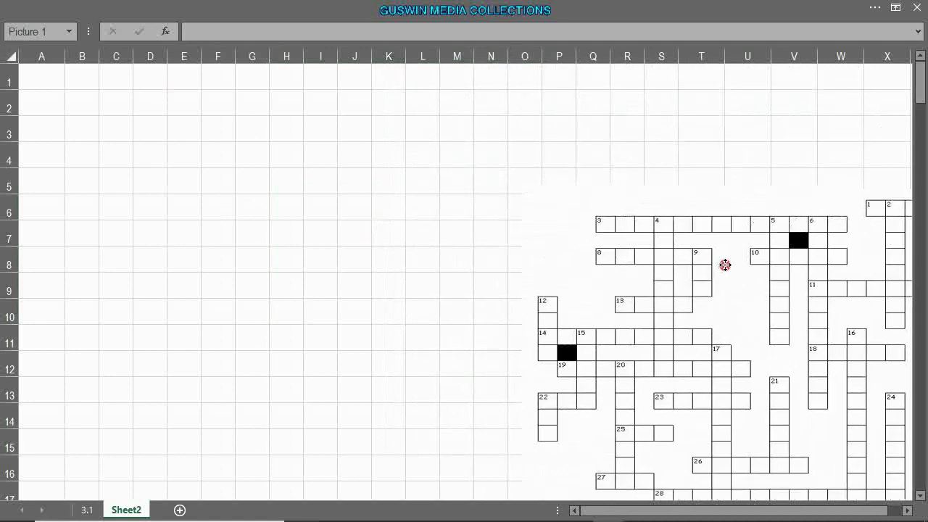
pyautogui.moveTo(775, 238); pyautogui.dragTo(721, 189)
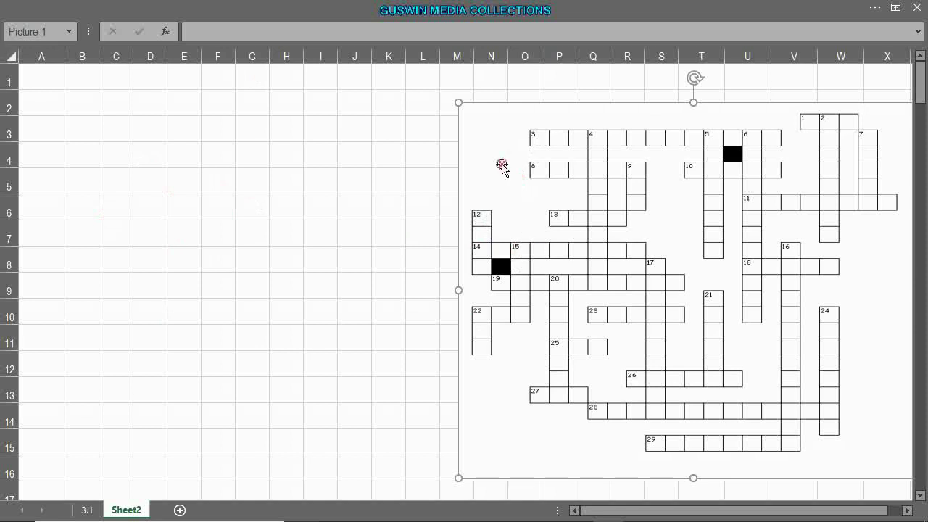
# - Step through cells C5 to E6, then shift the picture further left, spanning about columns L–W
pyautogui.click(92, 188)
pyautogui.click(119, 189)
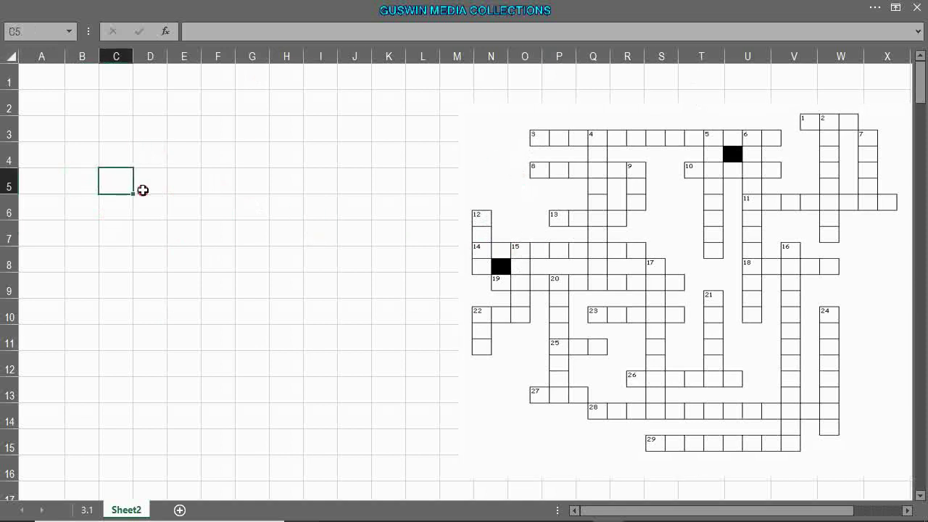
pyautogui.click(149, 190)
pyautogui.click(192, 193)
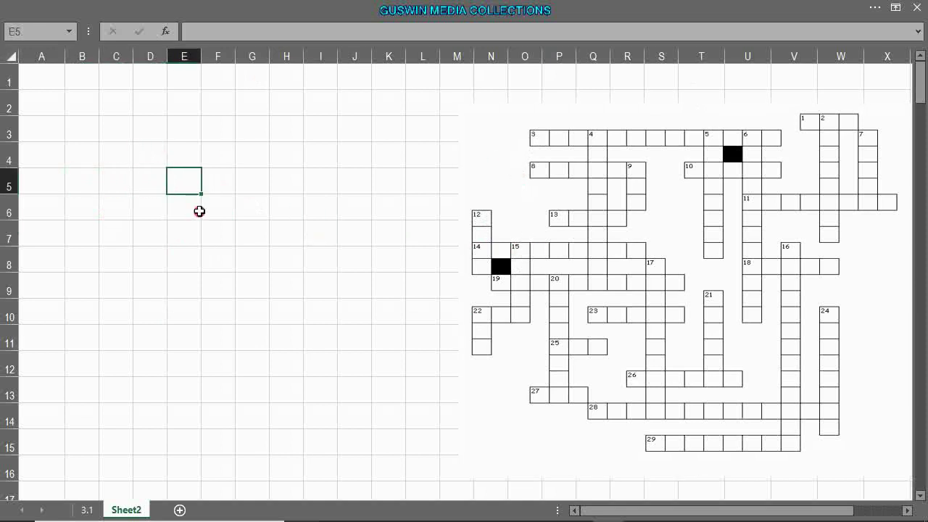
pyautogui.click(199, 211)
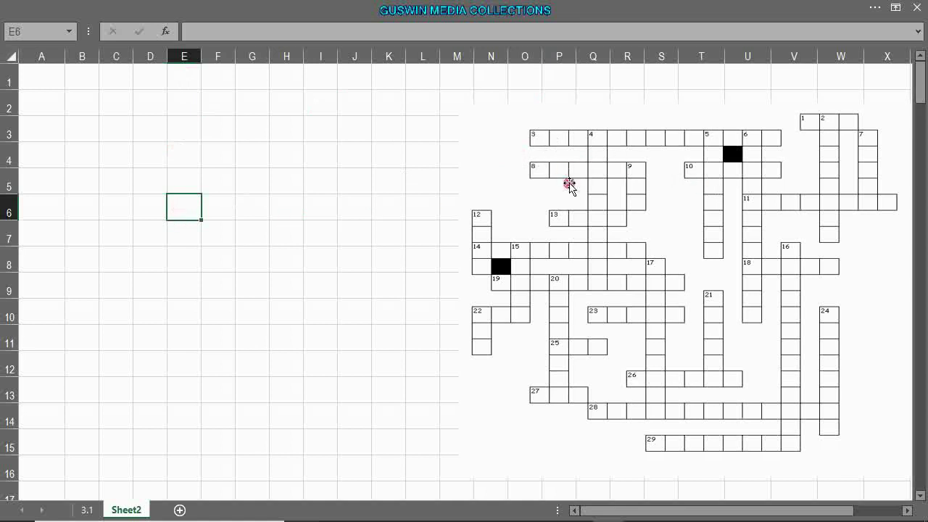
pyautogui.moveTo(578, 198)
pyautogui.mouseDown()
pyautogui.moveTo(611, 227)
pyautogui.moveTo(533, 198)
pyautogui.mouseUp()
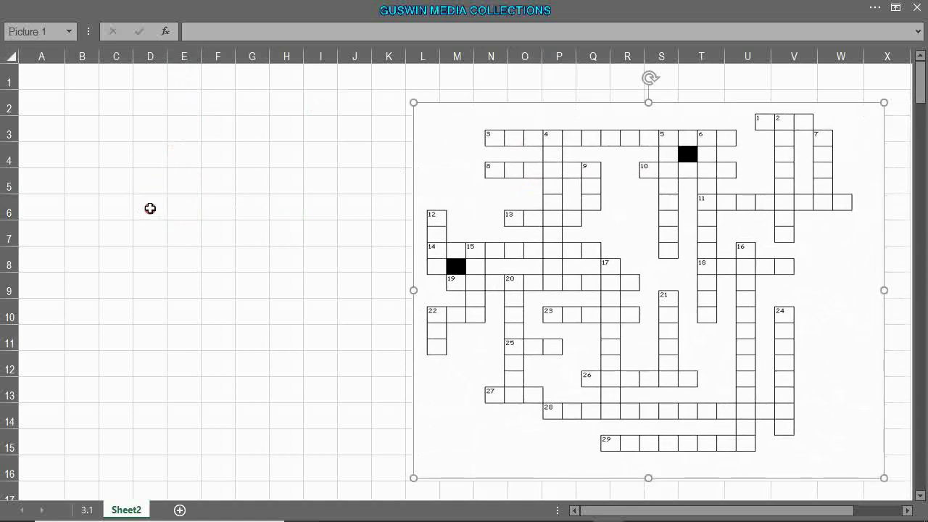
pyautogui.click(149, 207)
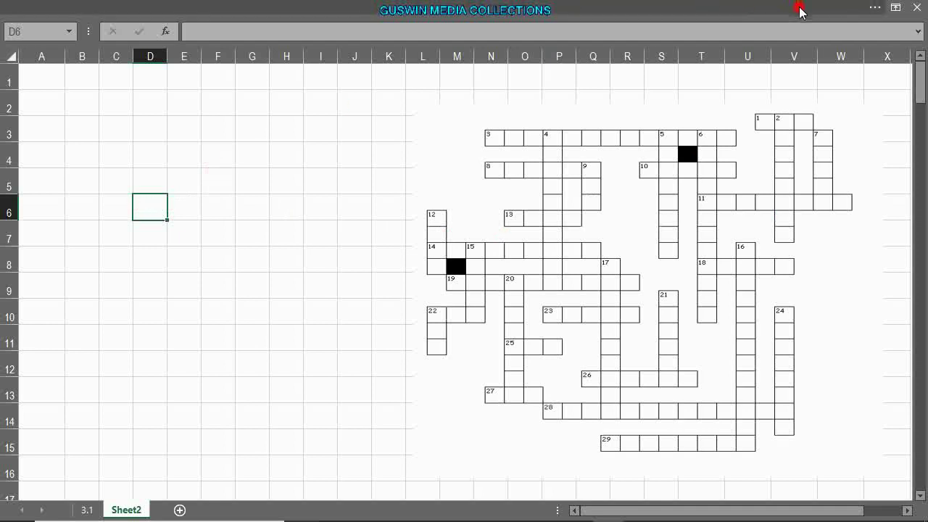
# - Keep the ribbon tabs always shown and apply Thick Outside Borders to cell D6
pyautogui.click(895, 7)
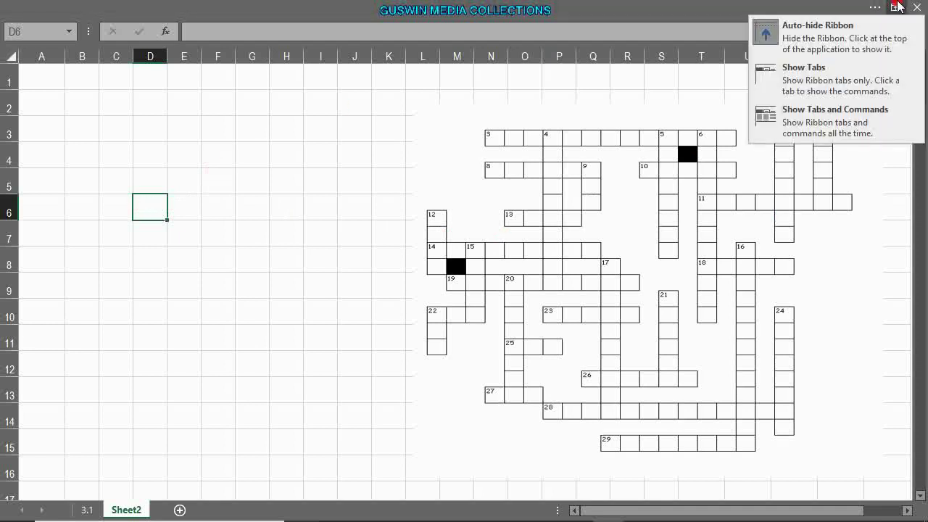
pyautogui.click(833, 120)
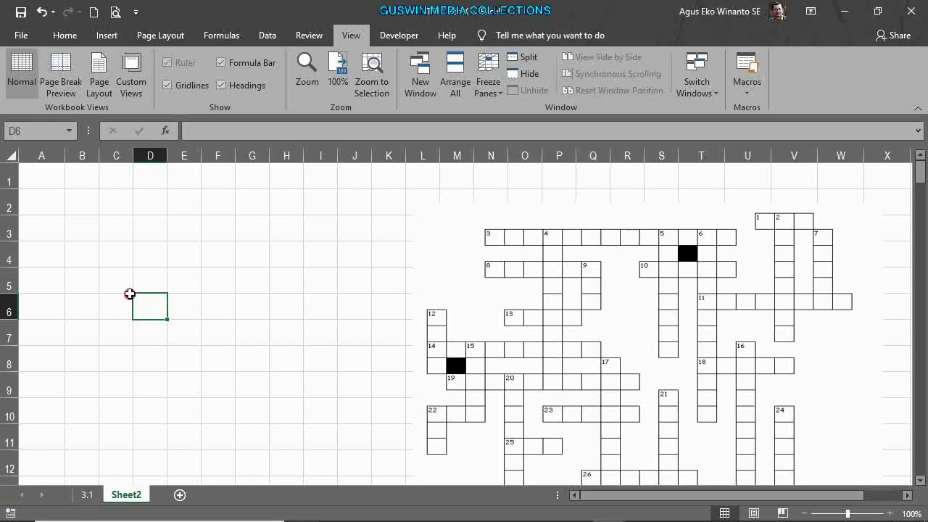
pyautogui.click(66, 34)
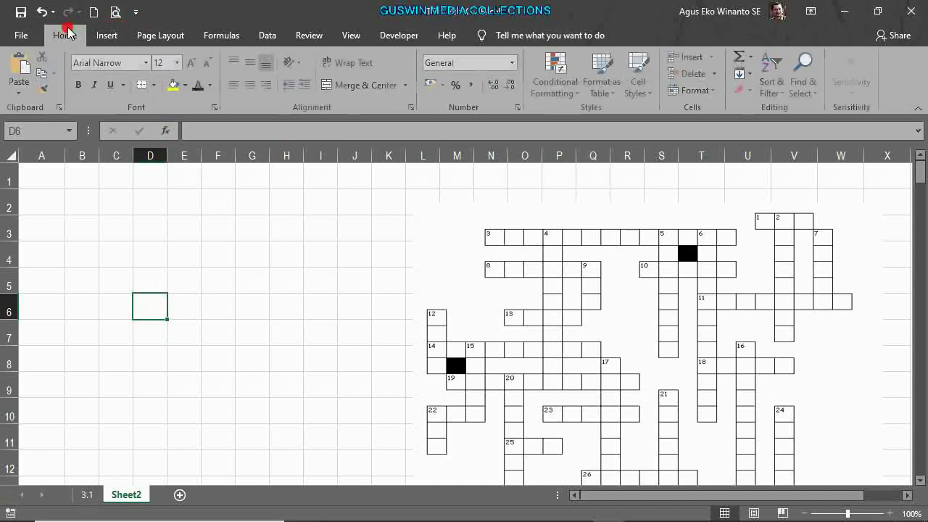
pyautogui.click(156, 88)
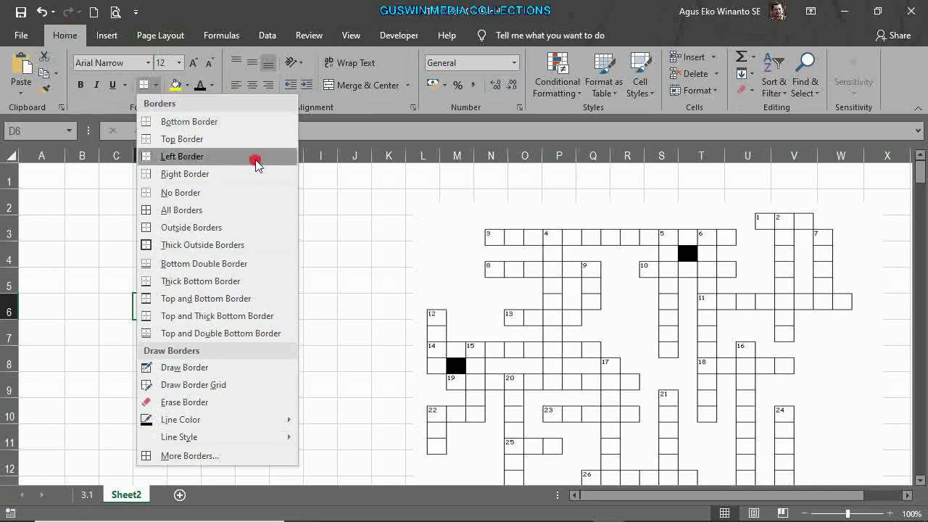
pyautogui.click(147, 245)
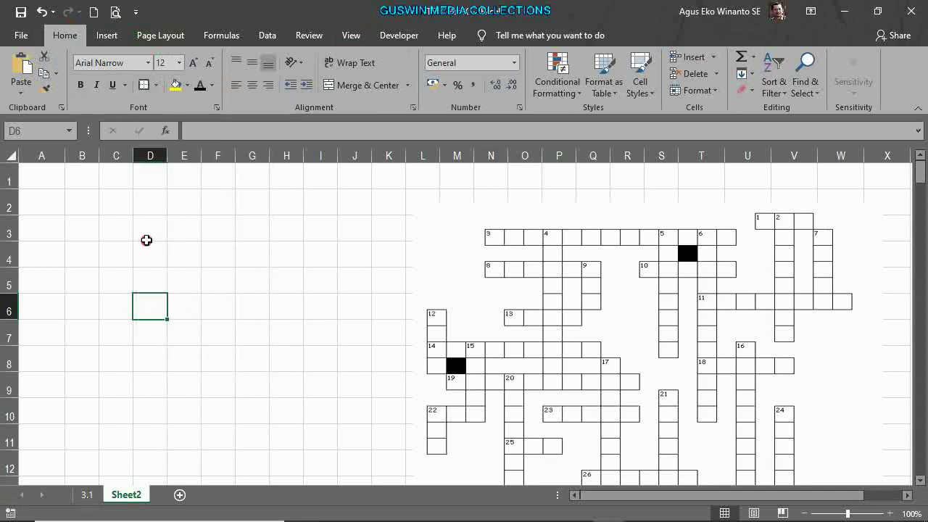
# - Move the crossword picture lower and right, its top at about row 9 across columns M–X
pyautogui.click(207, 336)
pyautogui.hotkey('ctrl', 'z')
pyautogui.moveTo(657, 253); pyautogui.dragTo(695, 440)
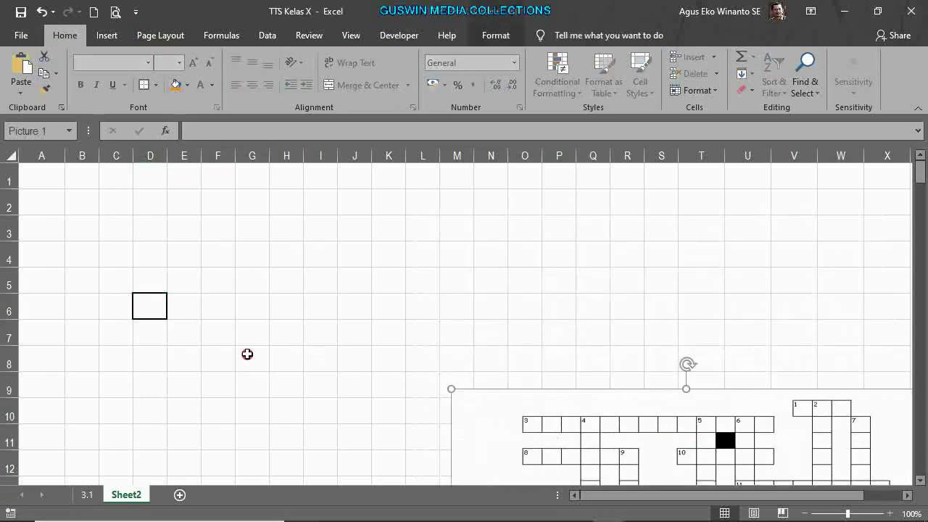
# - Fill the bordered D6 box across to P6 and place the crossword picture beneath row 6
pyautogui.click(152, 306)
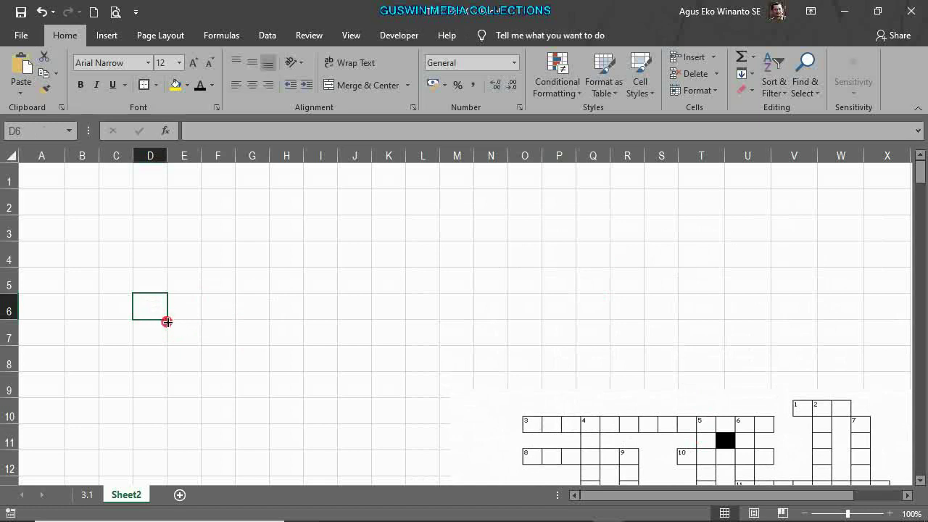
pyautogui.moveTo(165, 320); pyautogui.dragTo(574, 320)
pyautogui.scroll(-3, 702, 408)
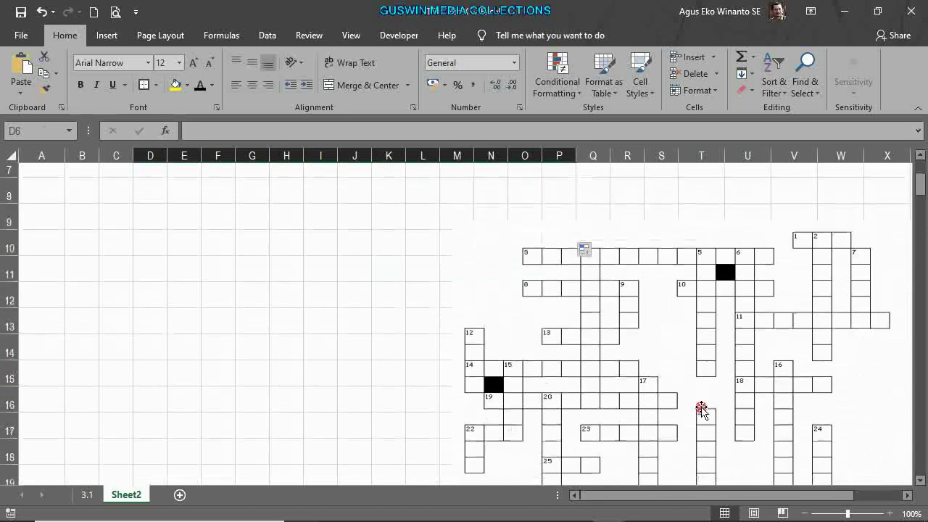
pyautogui.scroll(2, 700, 409)
pyautogui.click(141, 229)
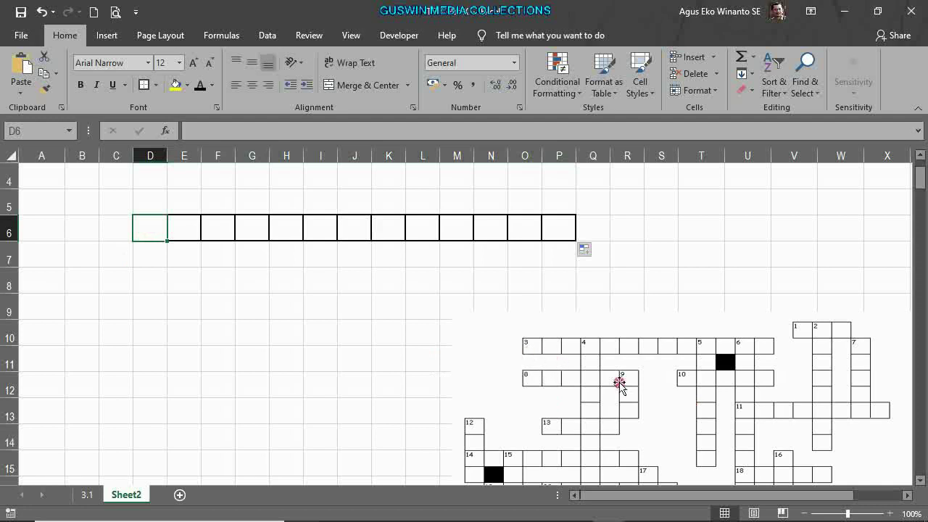
pyautogui.moveTo(619, 379); pyautogui.dragTo(388, 331)
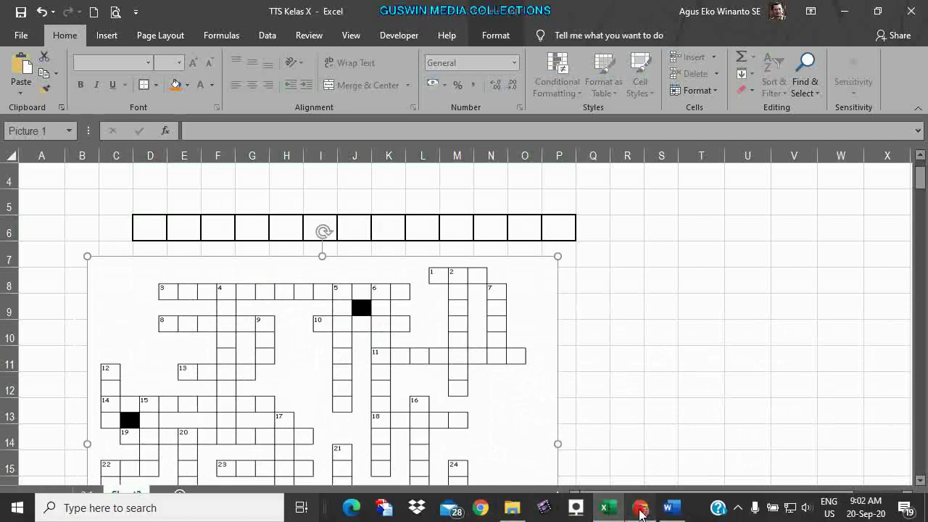
# - Select and copy all Across clues on the Puzzlemaker page, then switch back to Excel
pyautogui.click(640, 508)
pyautogui.scroll(-4, 359, 200)
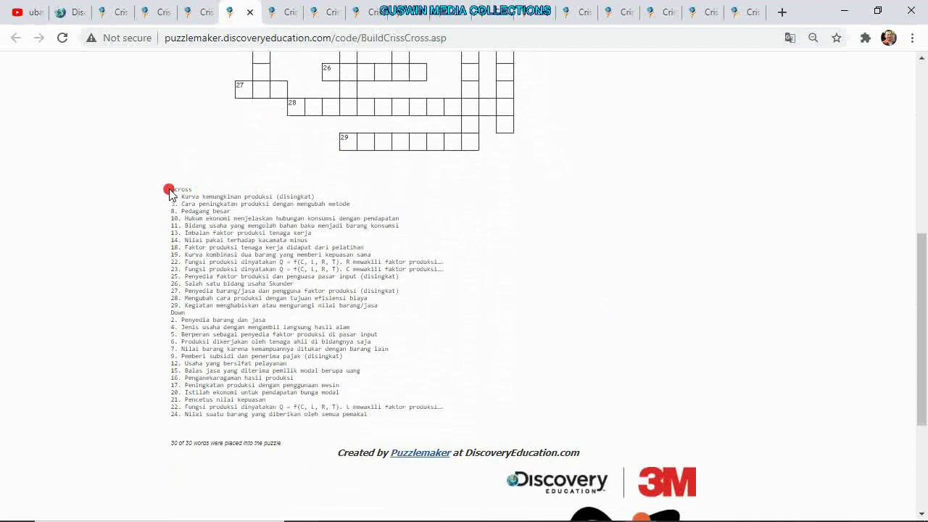
pyautogui.moveTo(169, 190); pyautogui.dragTo(400, 308)
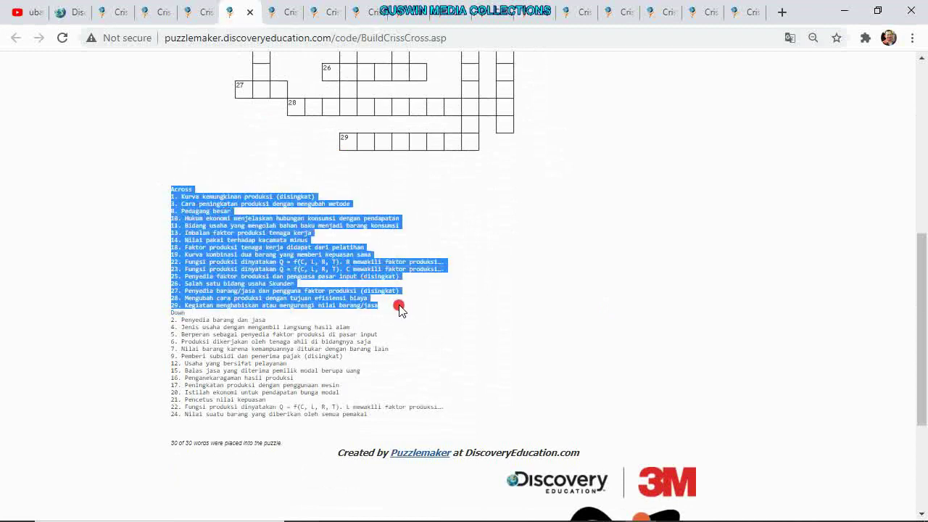
pyautogui.rightClick(290, 244)
pyautogui.click(301, 251)
pyautogui.click(606, 507)
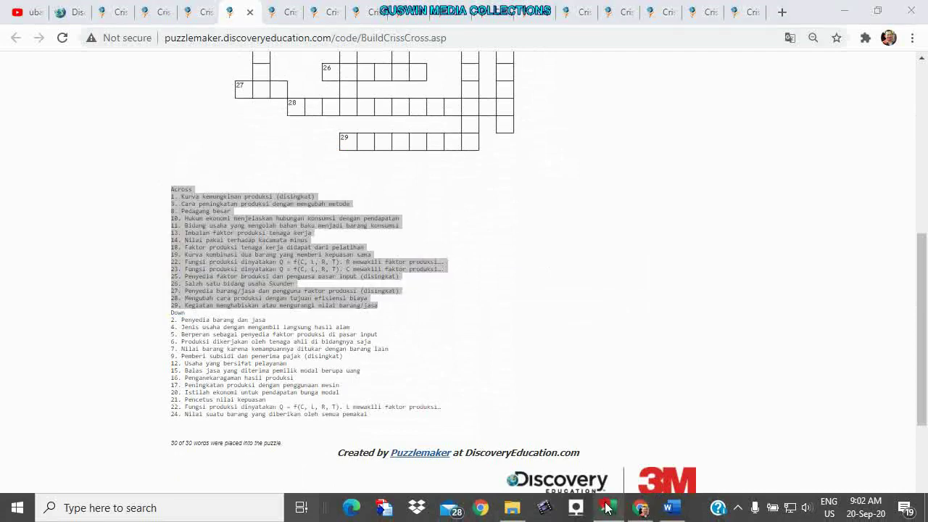
pyautogui.click(606, 508)
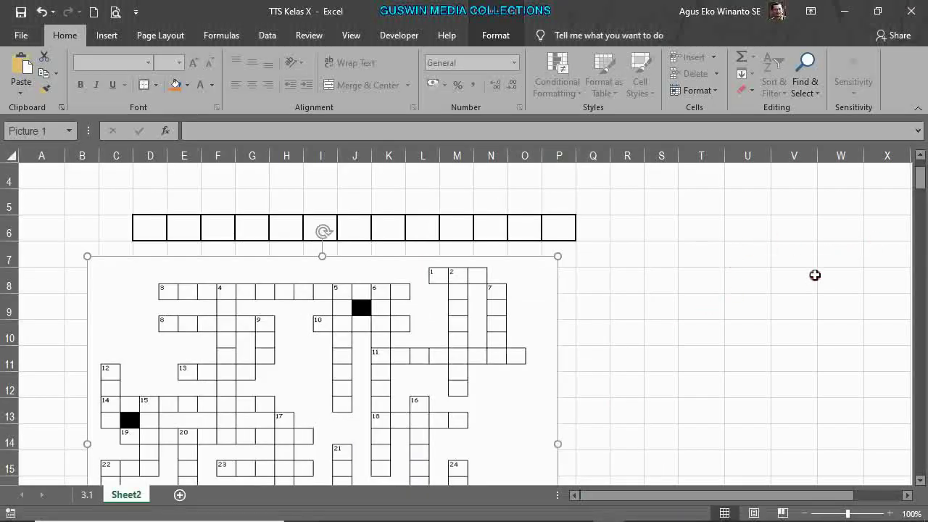
# - Paste the Across clues at C38, starting with '1. Kurva kemungkinan produksi (disingkat)'
pyautogui.scroll(-5, 815, 275)
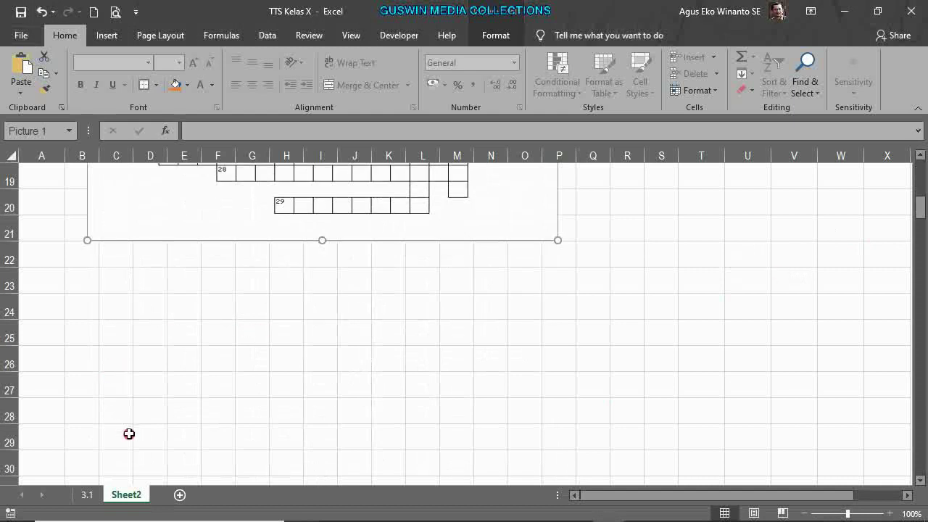
pyautogui.scroll(-5, 134, 413)
pyautogui.scroll(5, 195, 377)
pyautogui.scroll(-4, 217, 341)
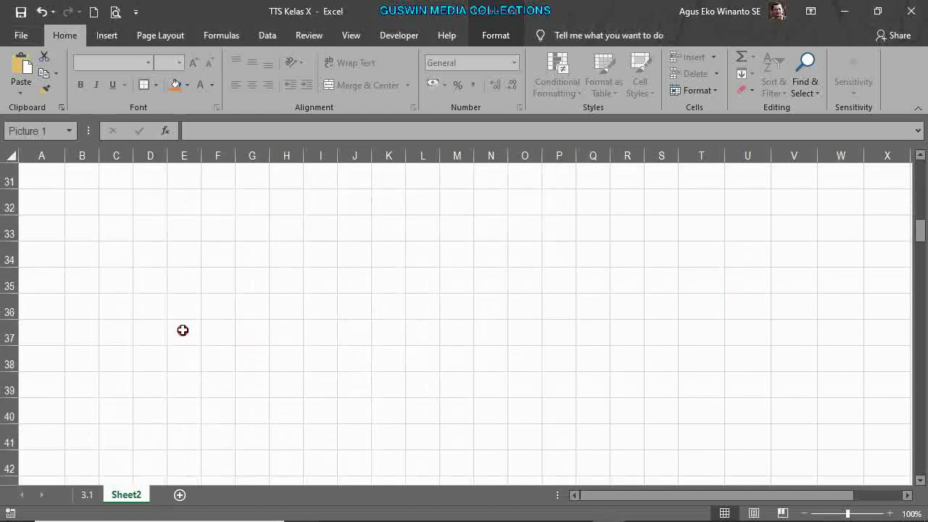
pyautogui.click(118, 357)
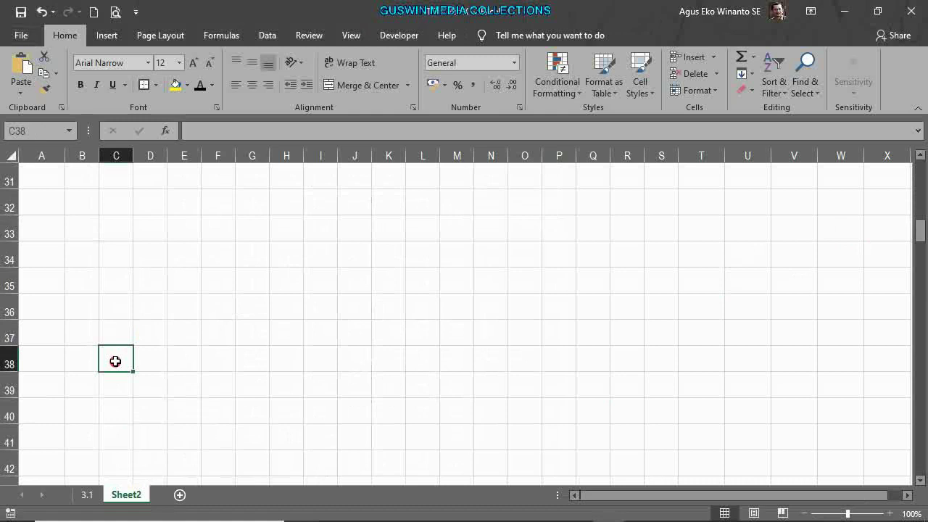
pyautogui.hotkey('ctrl', 'v')
pyautogui.scroll(-2, 217, 378)
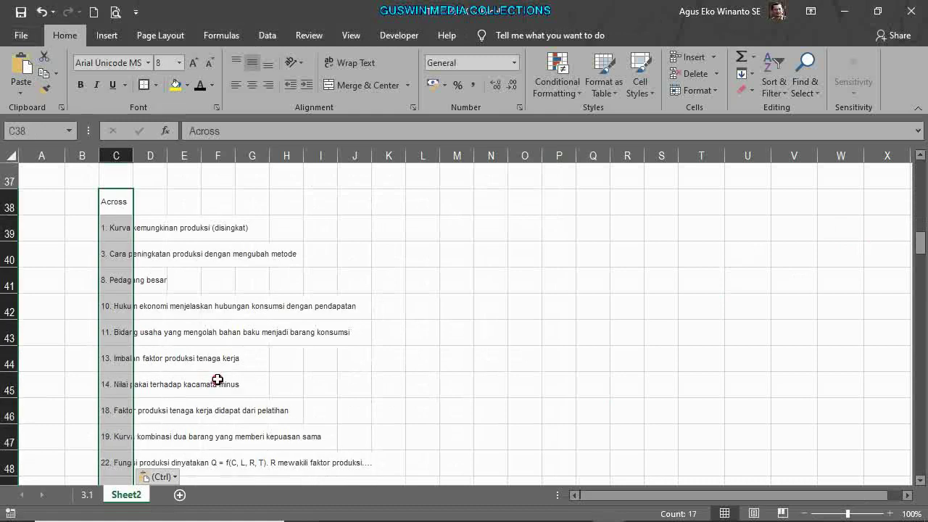
pyautogui.click(217, 377)
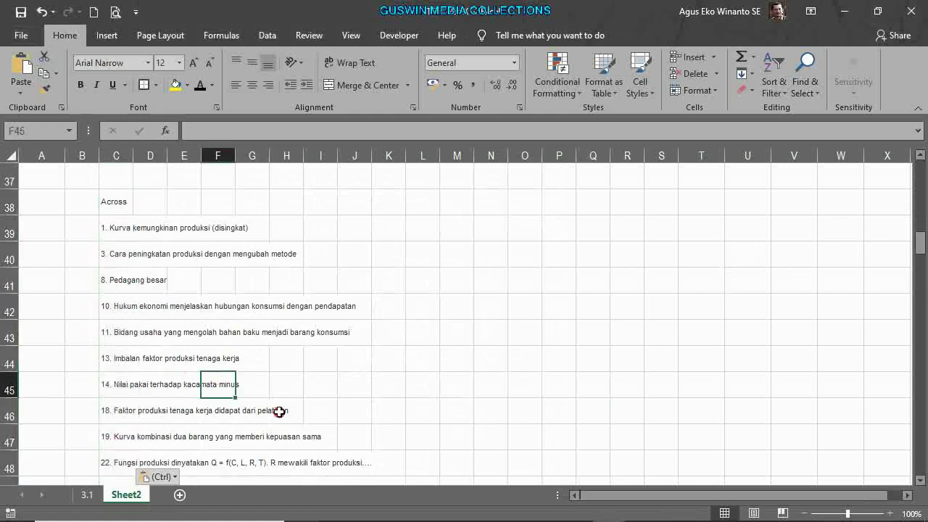
pyautogui.moveTo(607, 508)
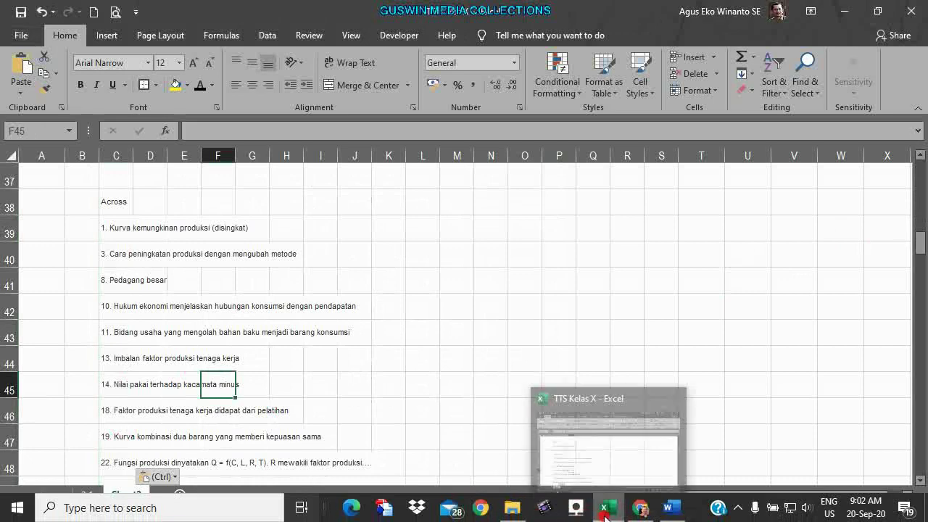
# - Highlight the Down heading through clue 24 in Puzzlemaker, then return to Excel
pyautogui.click(639, 508)
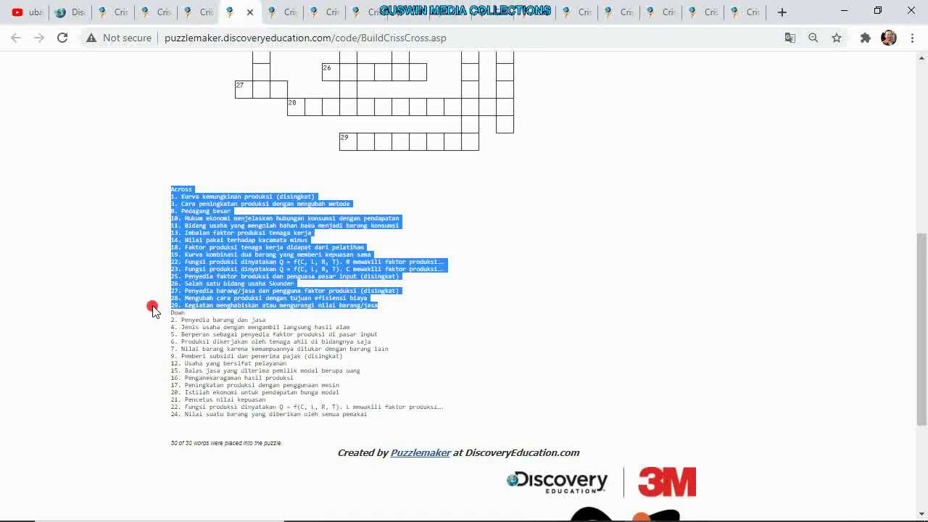
pyautogui.scroll(-2, 152, 309)
pyautogui.scroll(-2, 160, 310)
pyautogui.keyDown('ctrl'); pyautogui.scroll(1, 160, 310); pyautogui.keyUp('ctrl')
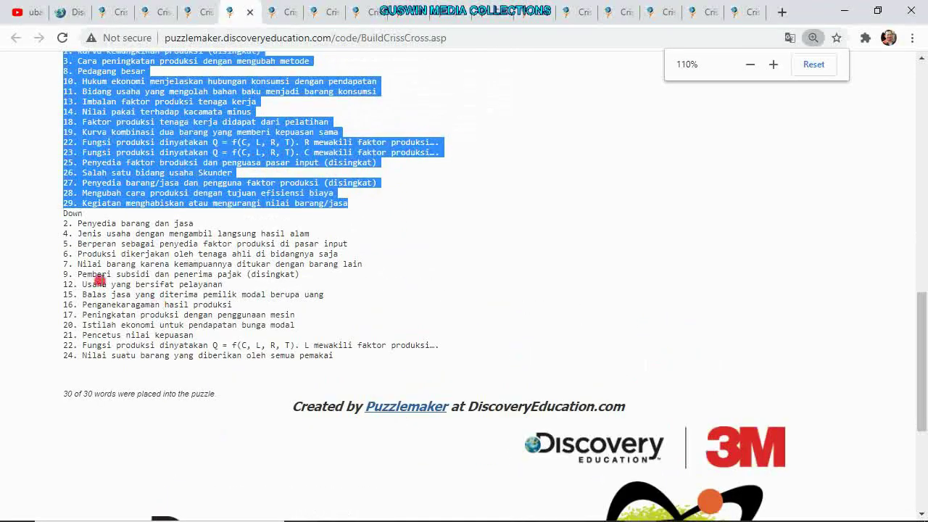
pyautogui.click(62, 239)
pyautogui.moveTo(61, 212); pyautogui.dragTo(417, 358)
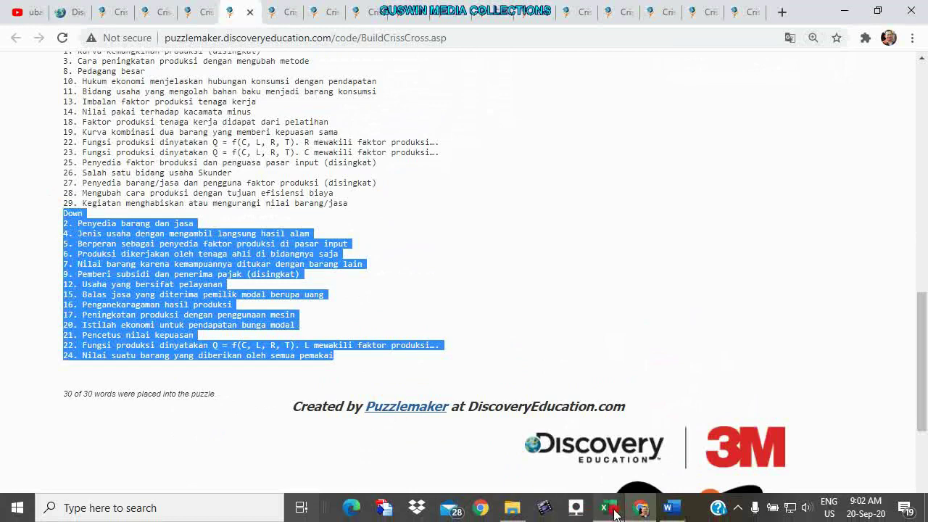
pyautogui.click(608, 511)
# - Paste the Down clues at C56 below the Across clues, then scroll back up to the grid
pyautogui.scroll(-3, 355, 348)
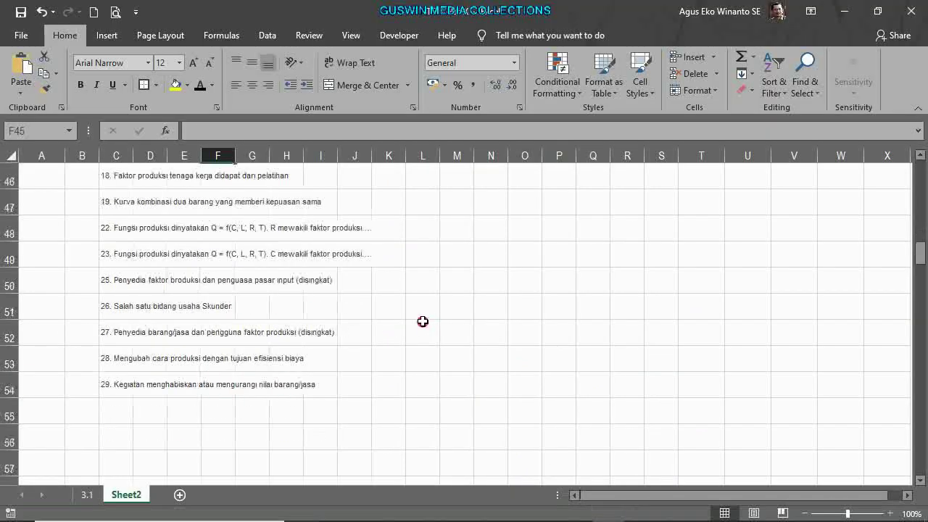
pyautogui.scroll(-2, 334, 308)
pyautogui.click(121, 279)
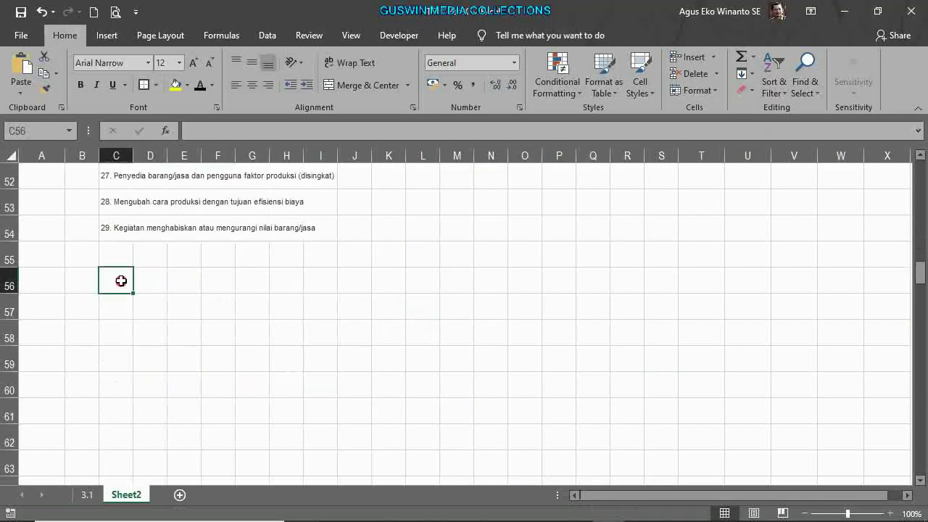
pyautogui.hotkey('ctrl', 'v')
pyautogui.click(389, 299)
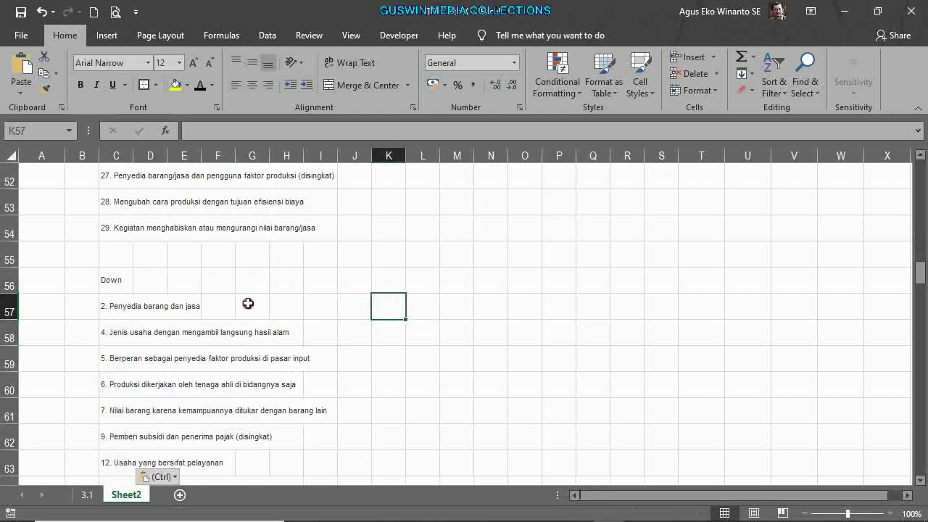
pyautogui.scroll(-7, 218, 303)
pyautogui.scroll(7, 246, 304)
pyautogui.scroll(6, 217, 302)
pyautogui.scroll(3, 190, 298)
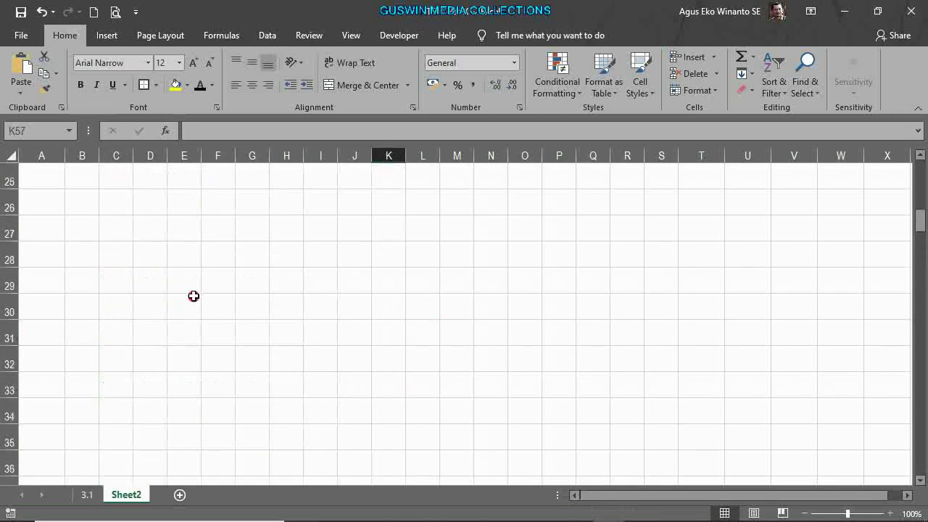
pyautogui.scroll(6, 290, 290)
pyautogui.scroll(2, 297, 287)
# - Insert a comment on D6 and replace its author name with the number 3
pyautogui.scroll(-2, 298, 290)
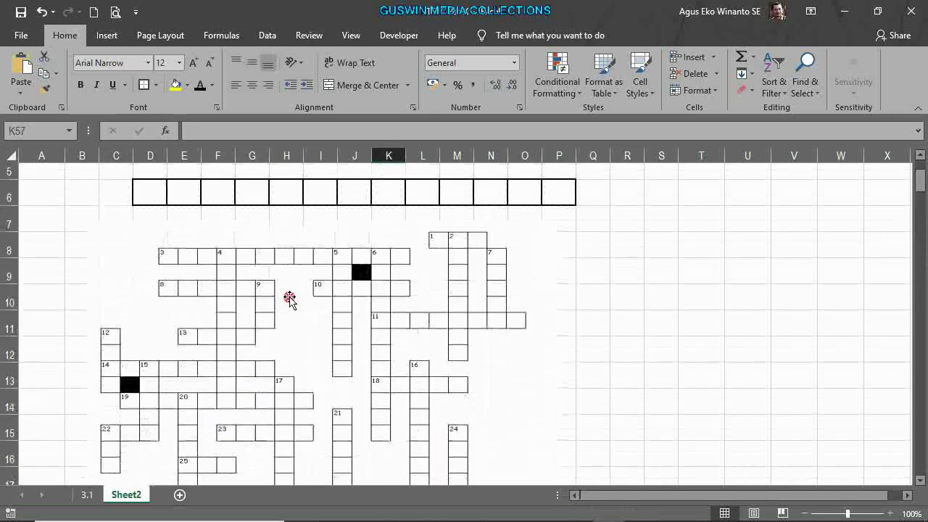
pyautogui.moveTo(273, 300); pyautogui.dragTo(460, 313)
pyautogui.scroll(2, 202, 290)
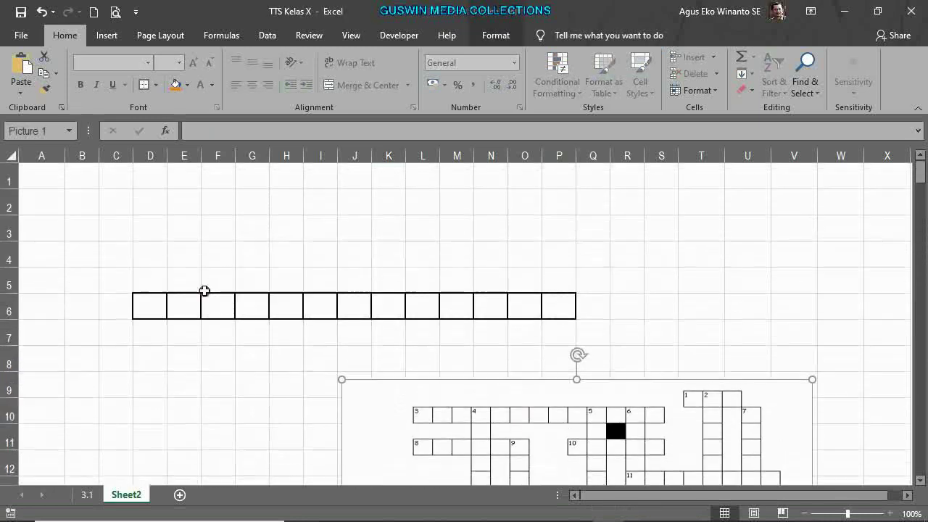
pyautogui.click(151, 304)
pyautogui.scroll(-2, 405, 329)
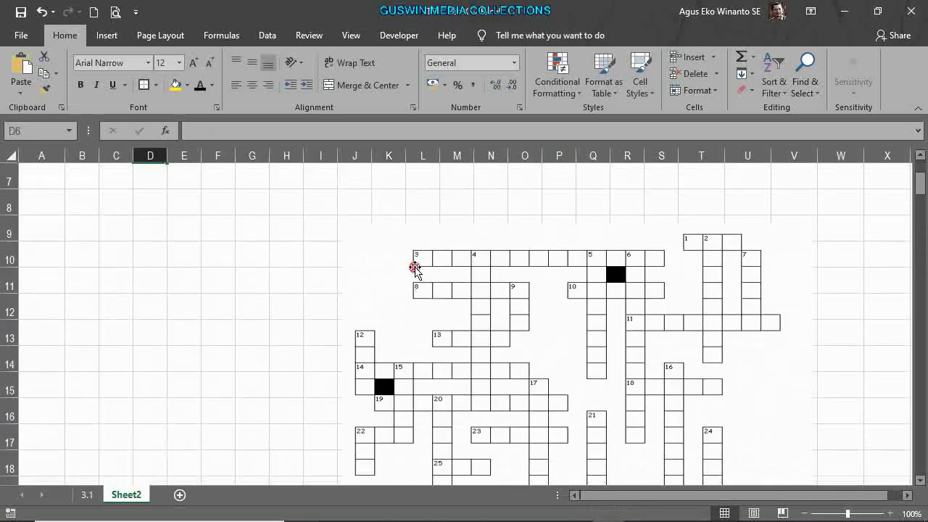
pyautogui.scroll(2, 377, 281)
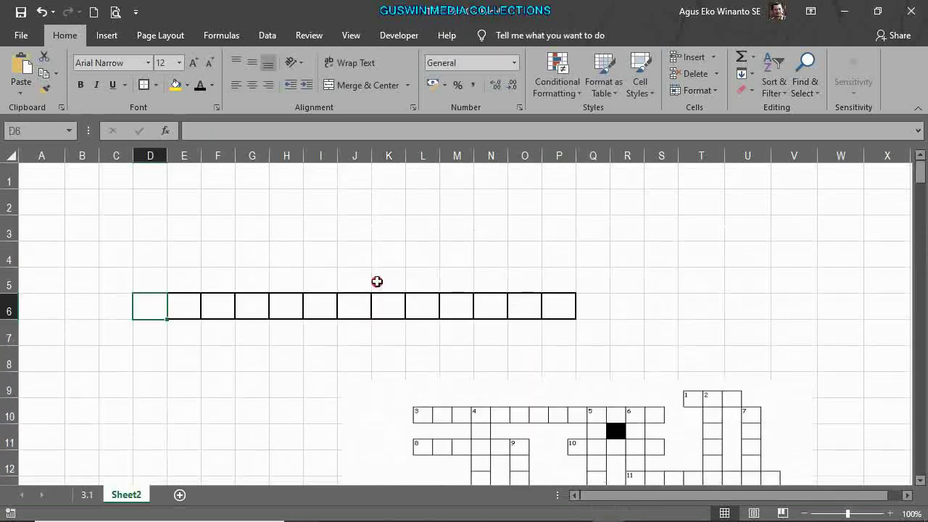
pyautogui.rightClick(155, 305)
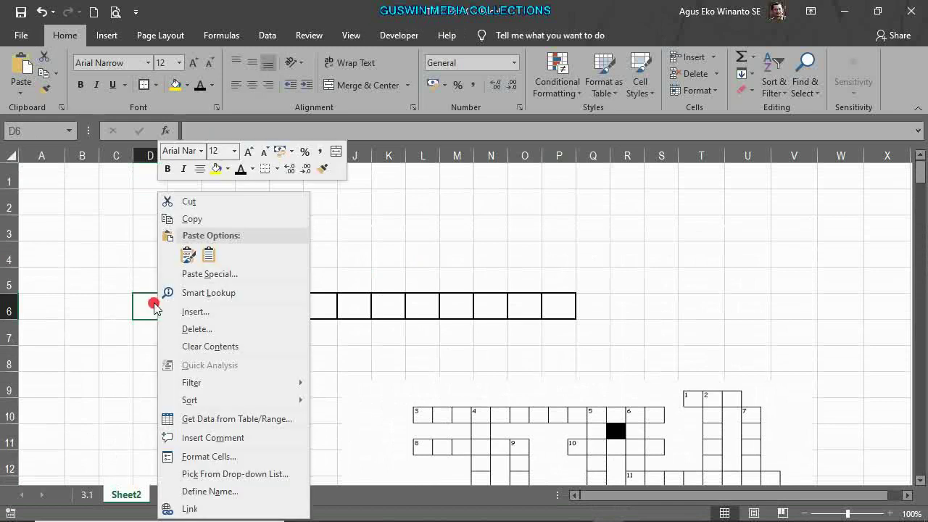
pyautogui.click(216, 437)
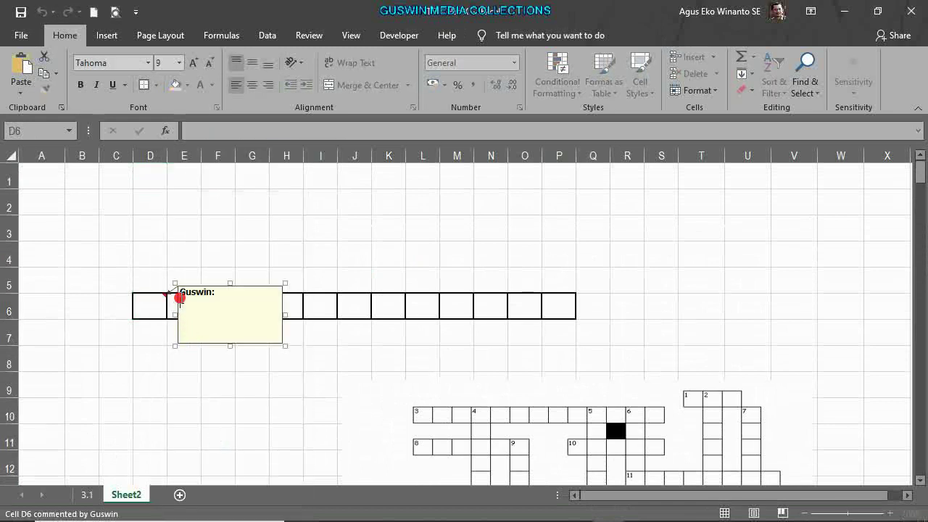
pyautogui.moveTo(181, 292); pyautogui.dragTo(234, 298)
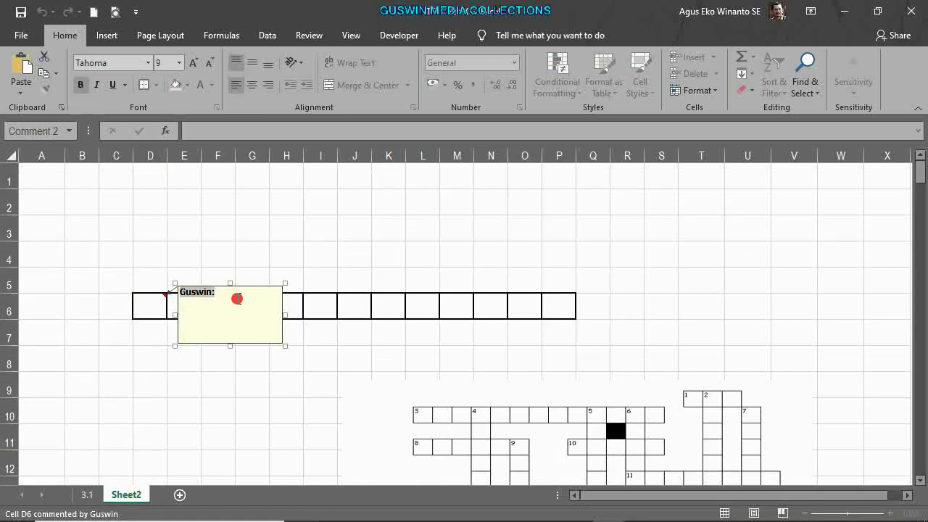
pyautogui.write('3')
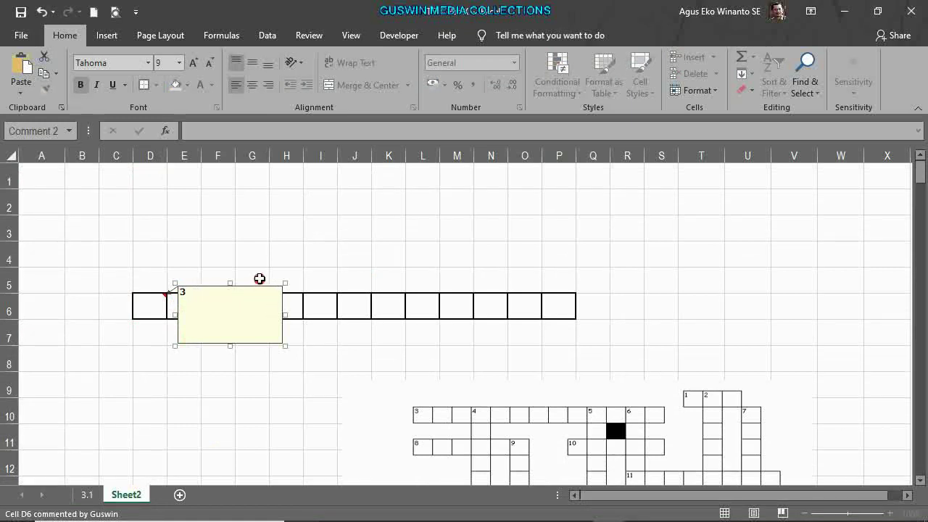
pyautogui.click(253, 291)
pyautogui.scroll(-4, 181, 405)
# - Copy clue 3's text from cell C40
pyautogui.click(187, 392)
pyautogui.scroll(-5, 205, 384)
pyautogui.scroll(-3, 203, 375)
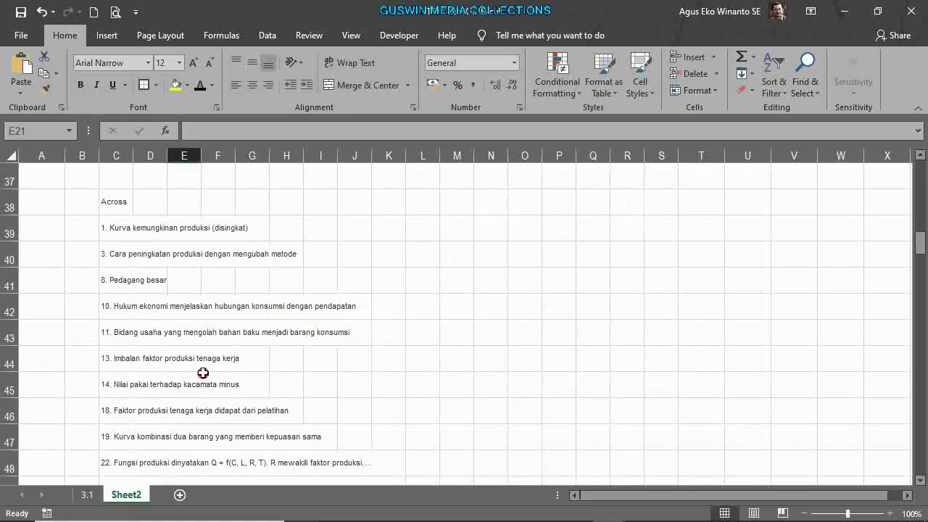
pyautogui.click(109, 261)
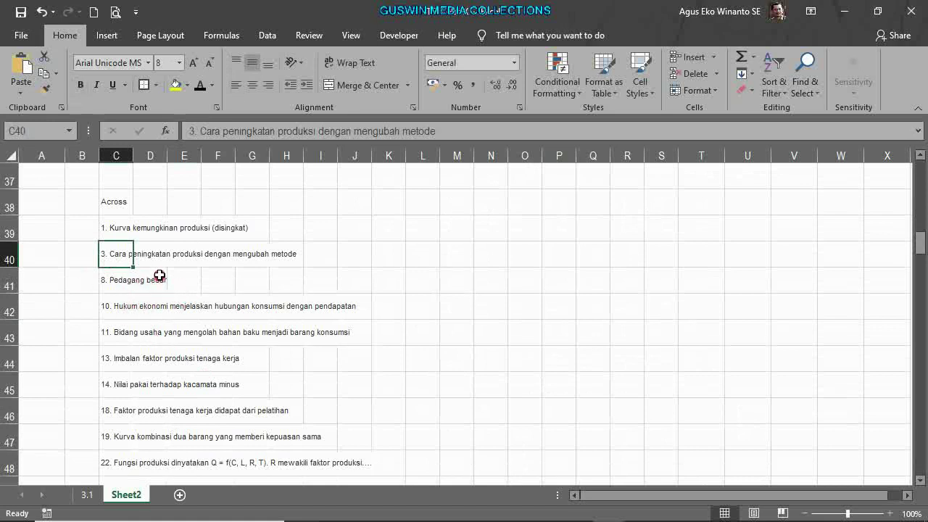
pyautogui.hotkey('ctrl', 'c')
# - Delete the 3 from D6's comment, leaving the comment empty
pyautogui.scroll(6, 312, 265)
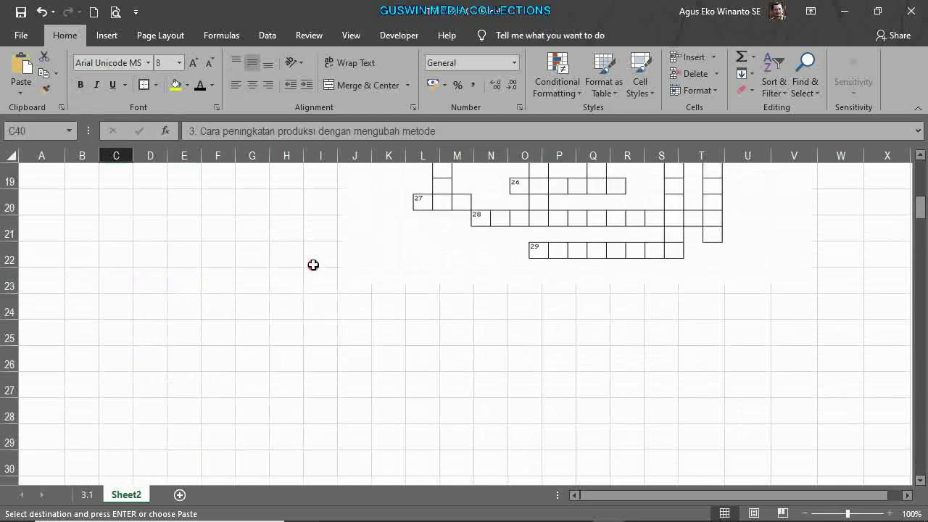
pyautogui.scroll(4, 391, 281)
pyautogui.scroll(2, 354, 266)
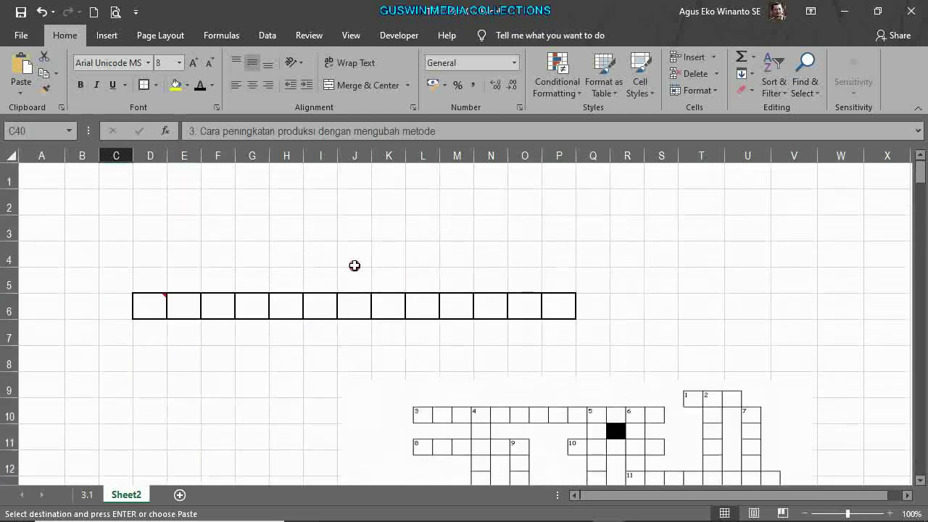
pyautogui.click(147, 307)
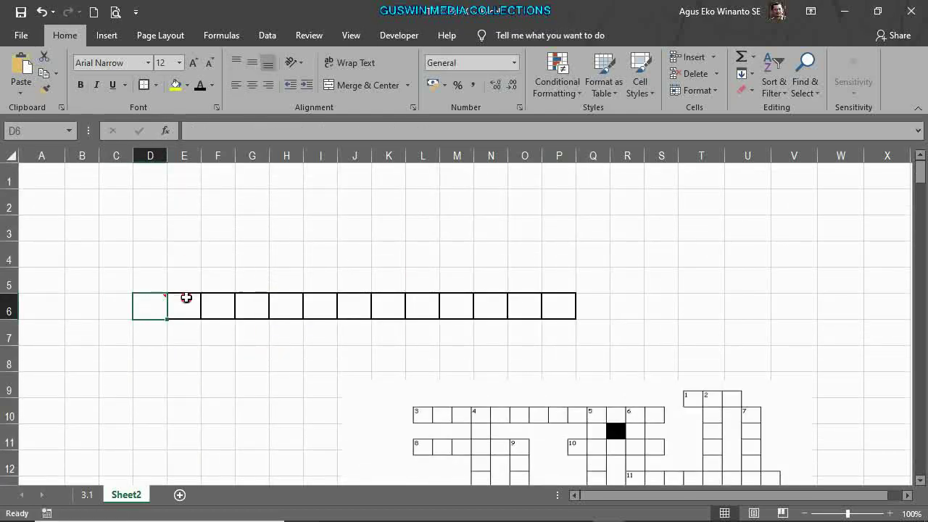
pyautogui.rightClick(146, 307)
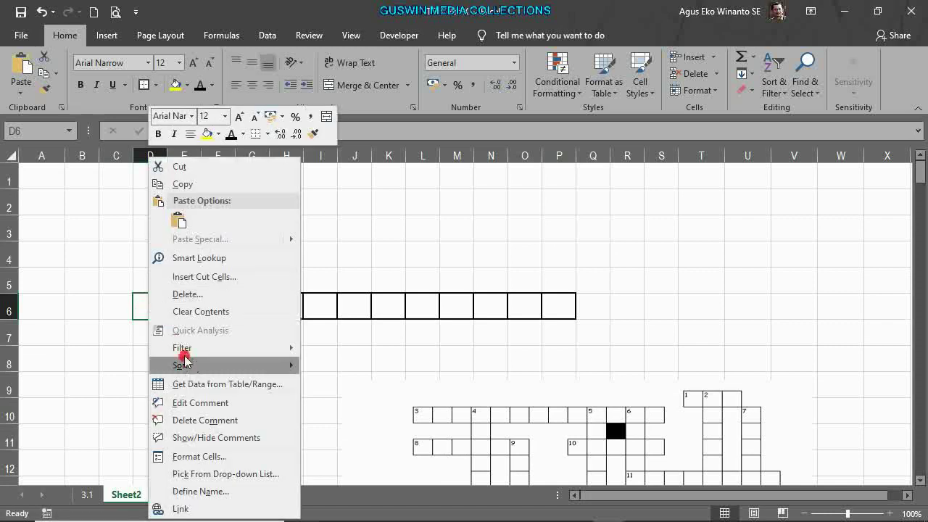
pyautogui.click(206, 402)
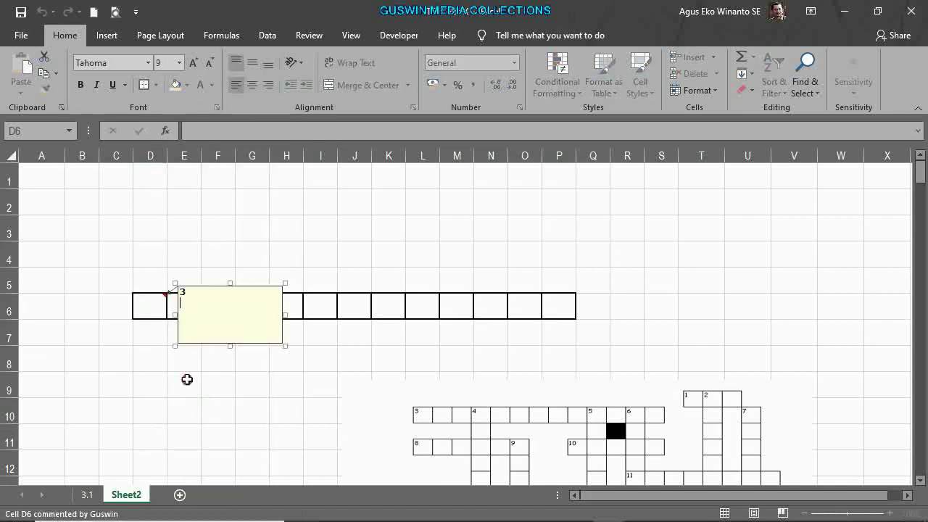
pyautogui.doubleClick(190, 295)
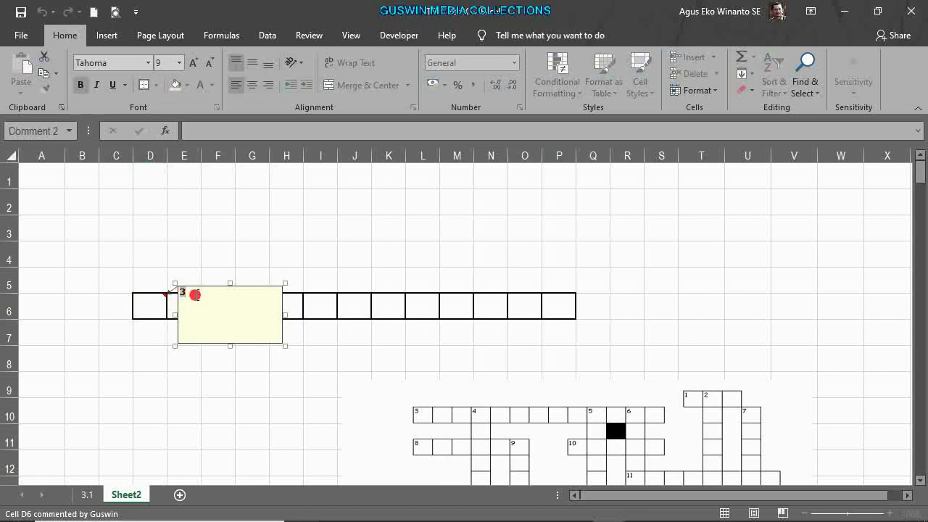
pyautogui.click(196, 295)
pyautogui.press('BackSpace')
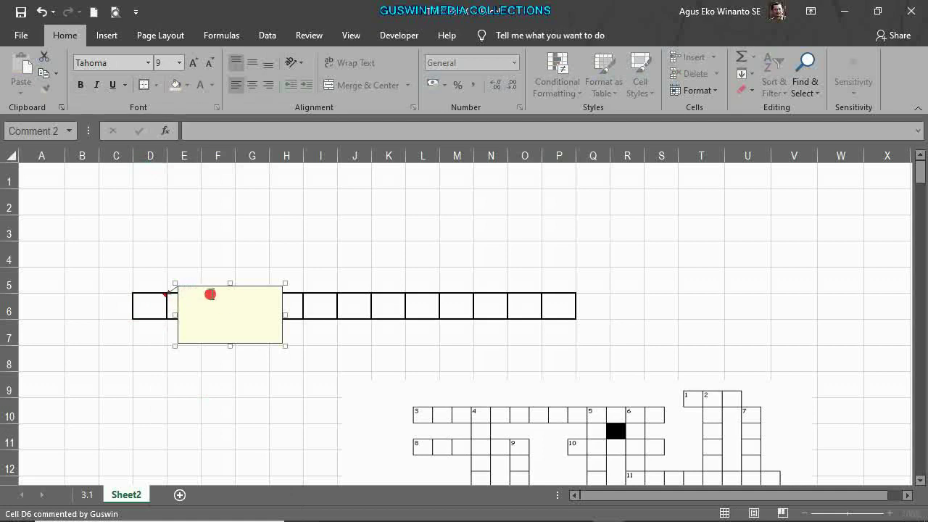
pyautogui.click(217, 263)
# - Remove 'Cara peningkatan produksi dengan mengubah metode' from cell C40, leaving it empty
pyautogui.scroll(-6, 201, 345)
pyautogui.scroll(-7, 201, 345)
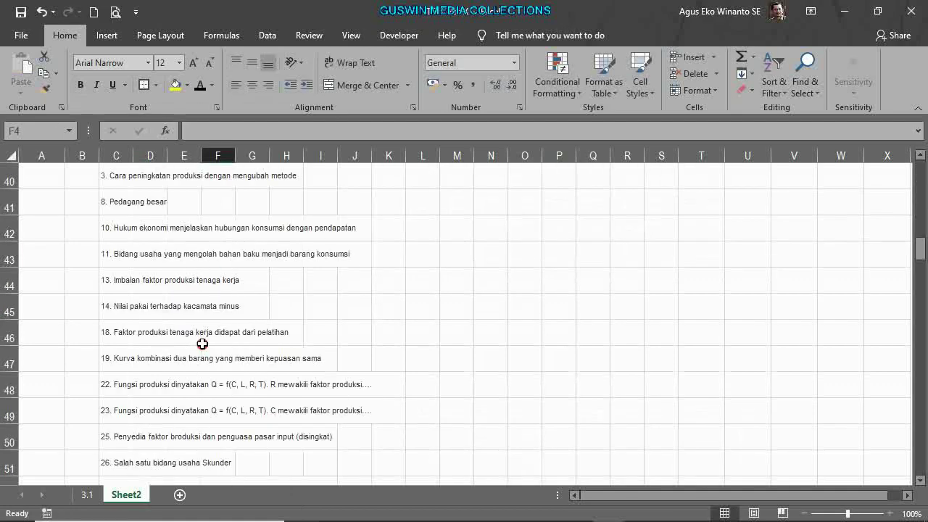
pyautogui.scroll(2, 203, 338)
pyautogui.scroll(1, 205, 337)
pyautogui.scroll(-1, 181, 339)
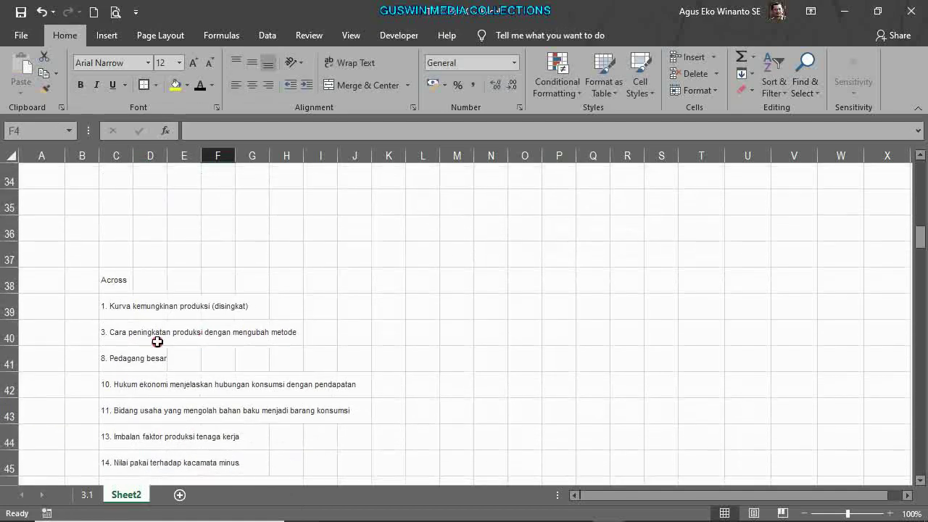
pyautogui.click(109, 335)
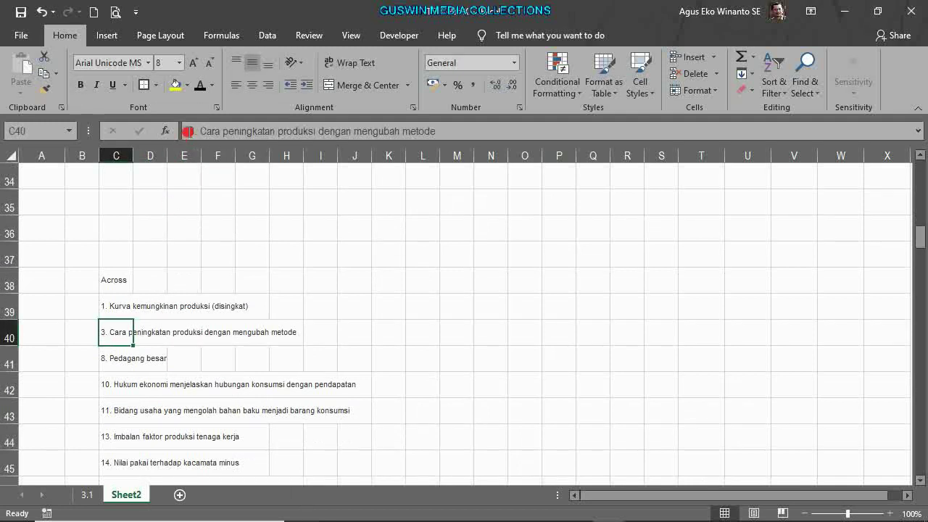
pyautogui.moveTo(186, 131); pyautogui.dragTo(461, 184)
pyautogui.press('BackSpace')
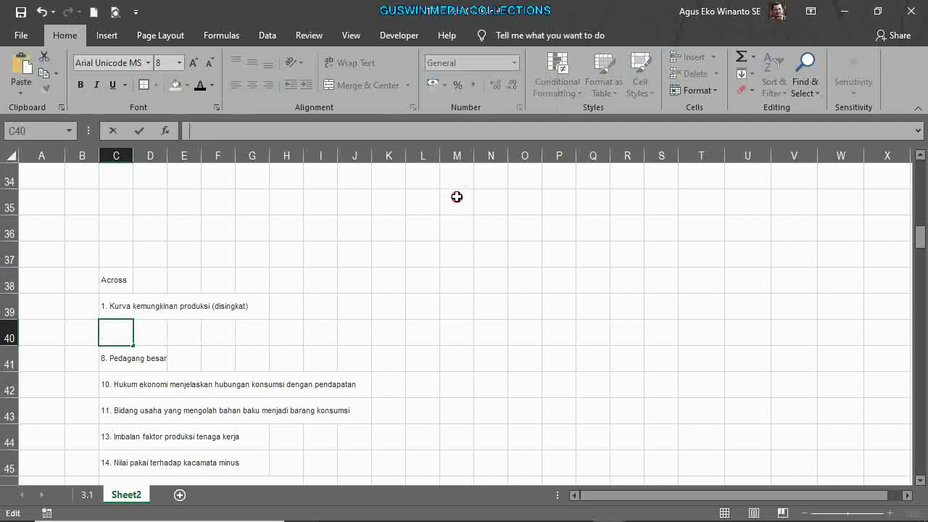
pyautogui.scroll(11, 299, 289)
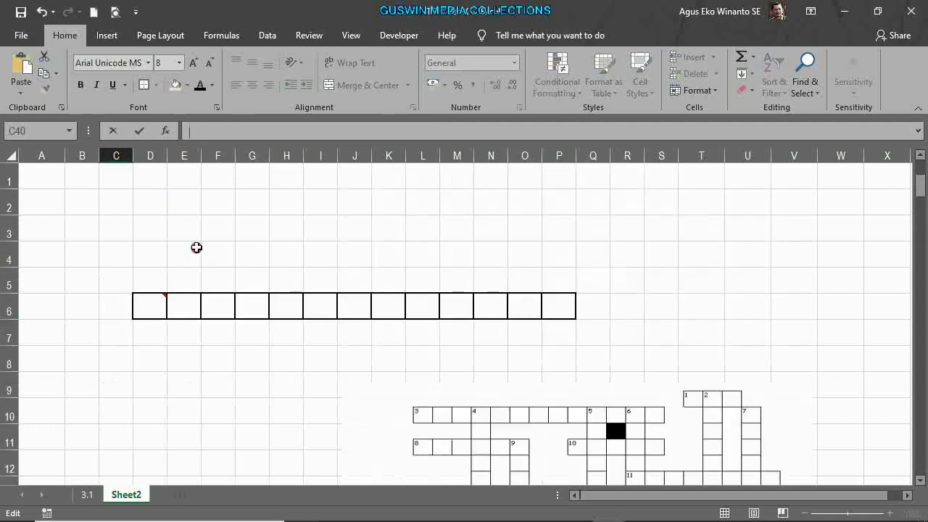
pyautogui.click(140, 297)
# - Paste the clue 3 text into D6's comment and widen the comment box to fit
pyautogui.rightClick(144, 296)
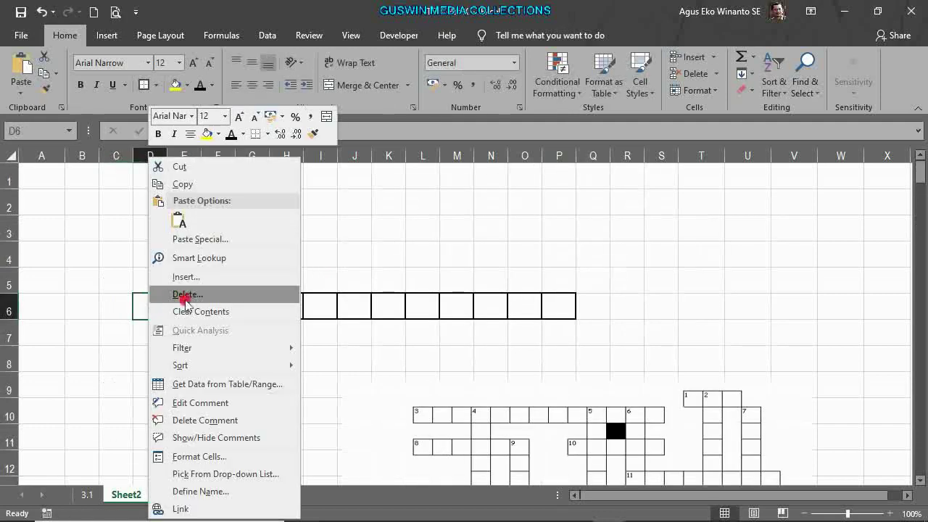
pyautogui.click(242, 403)
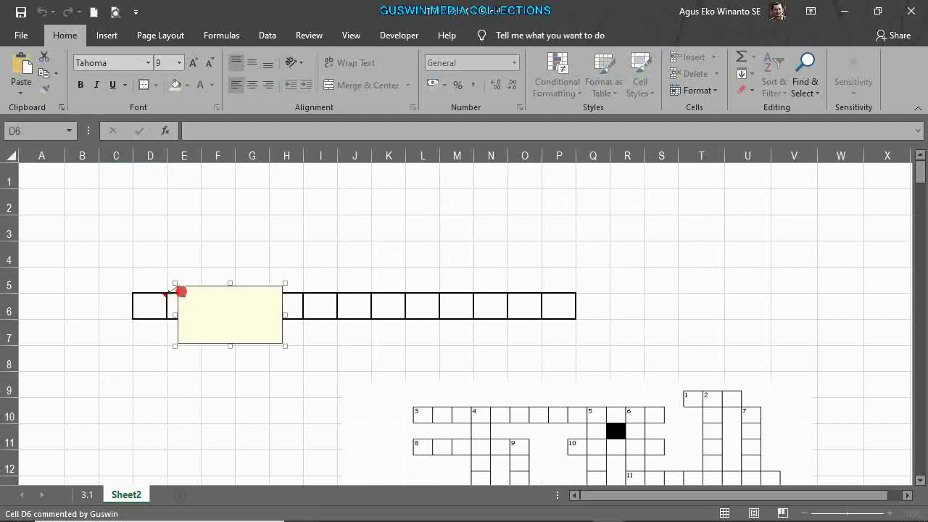
pyautogui.hotkey('ctrl', 'v')
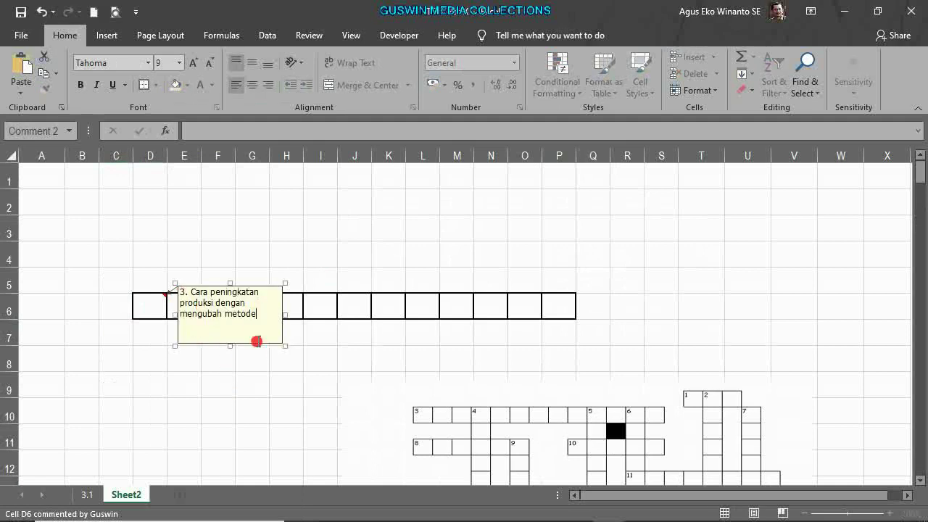
pyautogui.moveTo(284, 316); pyautogui.dragTo(447, 316)
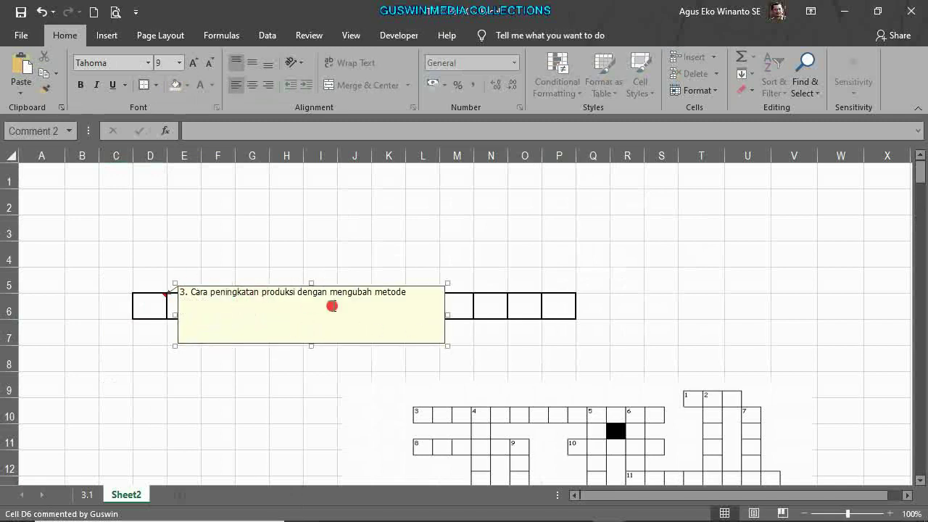
# - Make the comment text bold at size 11, then close the comment
pyautogui.click(191, 63)
pyautogui.click(191, 63)
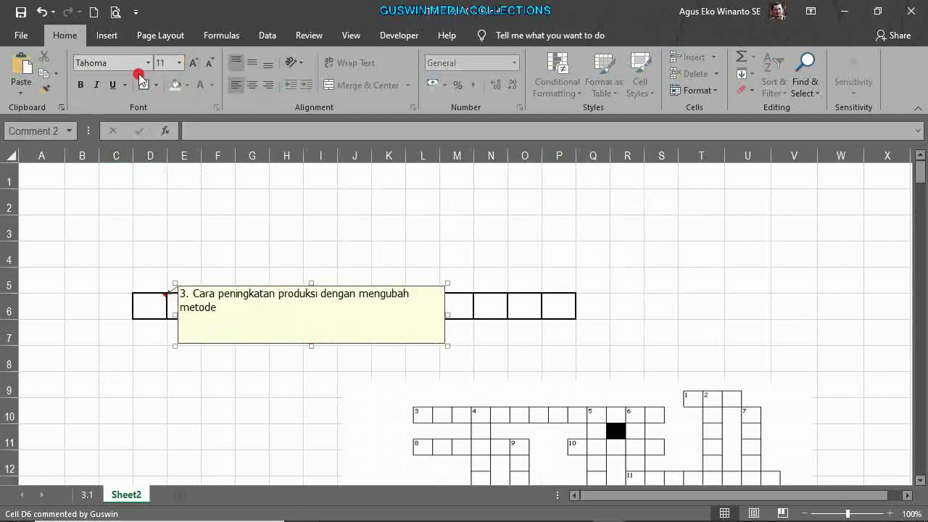
pyautogui.click(81, 85)
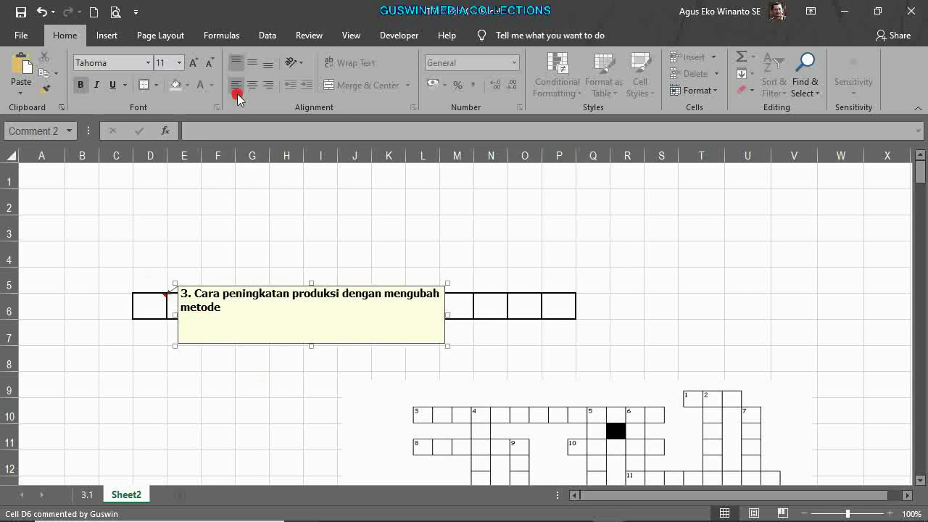
pyautogui.click(252, 68)
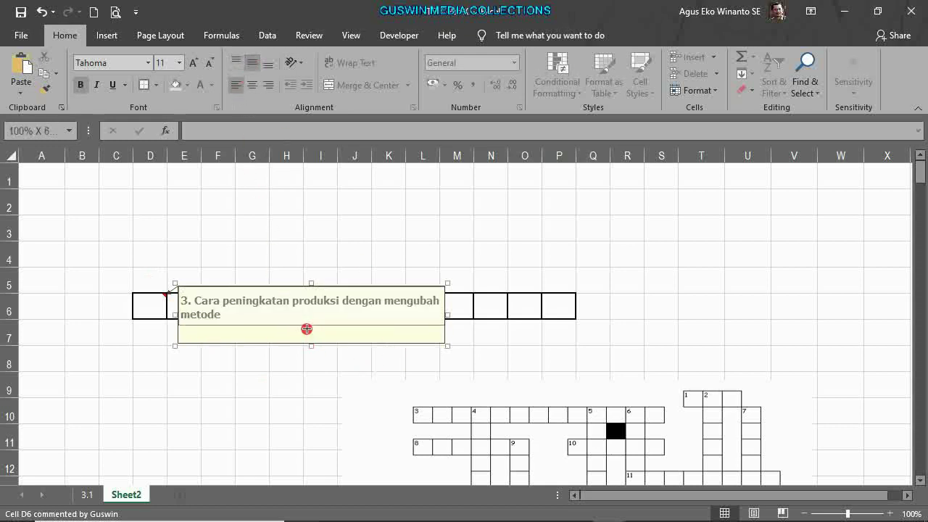
pyautogui.click(294, 370)
pyautogui.scroll(-1, 308, 325)
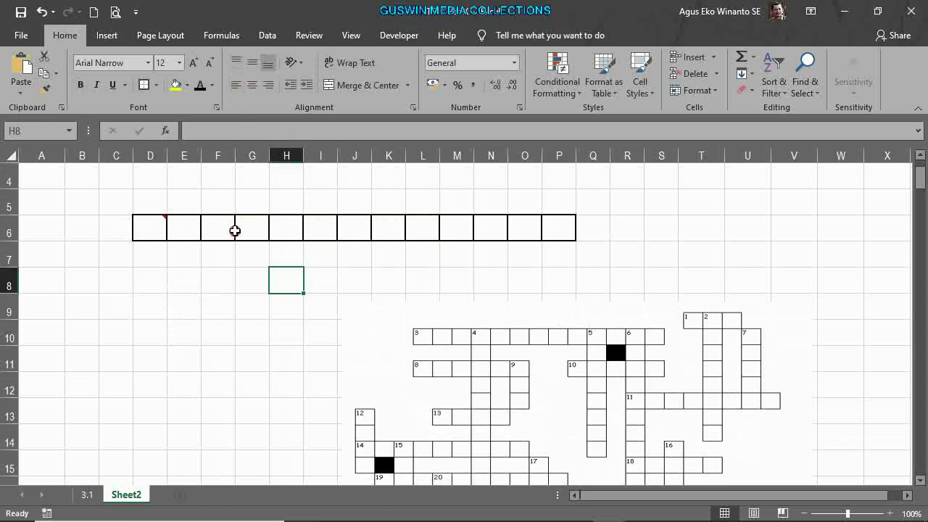
# - Enter the letters I-N-T-E-N-S-I-F-I-K-A-S-I into D6 through P6, one per cell
pyautogui.click(272, 309)
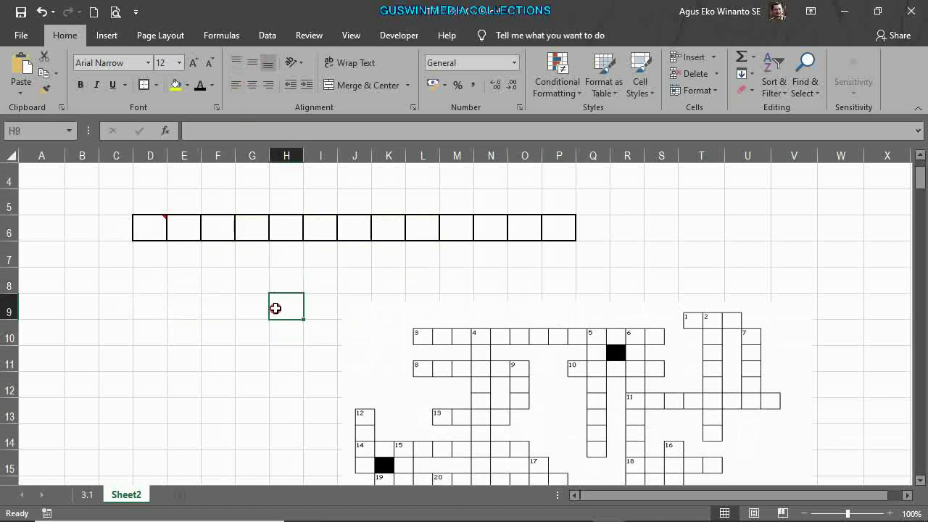
pyautogui.click(148, 233)
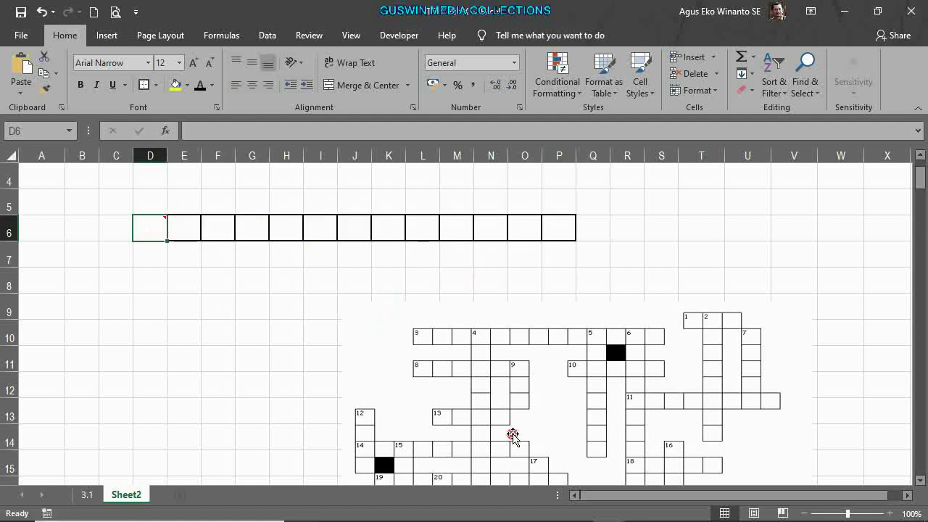
pyautogui.write('I')
pyautogui.press('Tab')
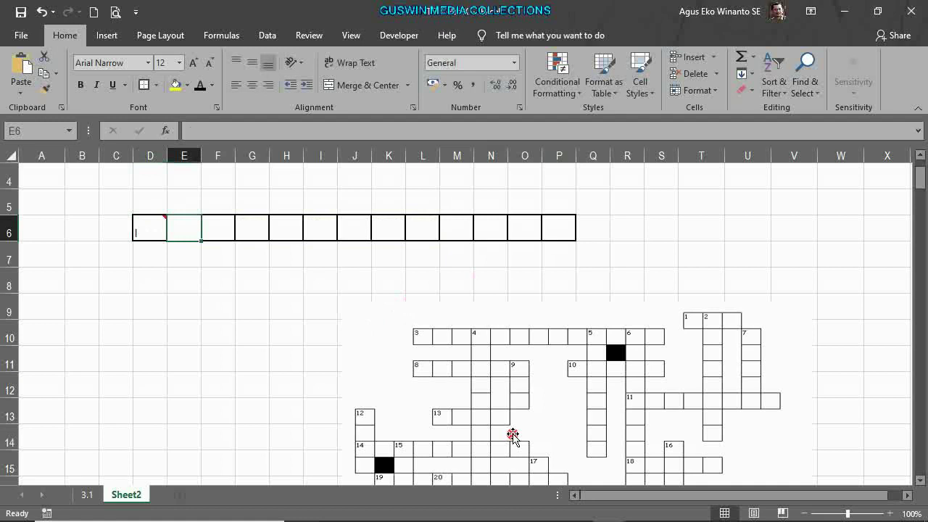
pyautogui.write('N')
pyautogui.press('Tab')
pyautogui.write('T')
pyautogui.press('Tab')
pyautogui.write('E')
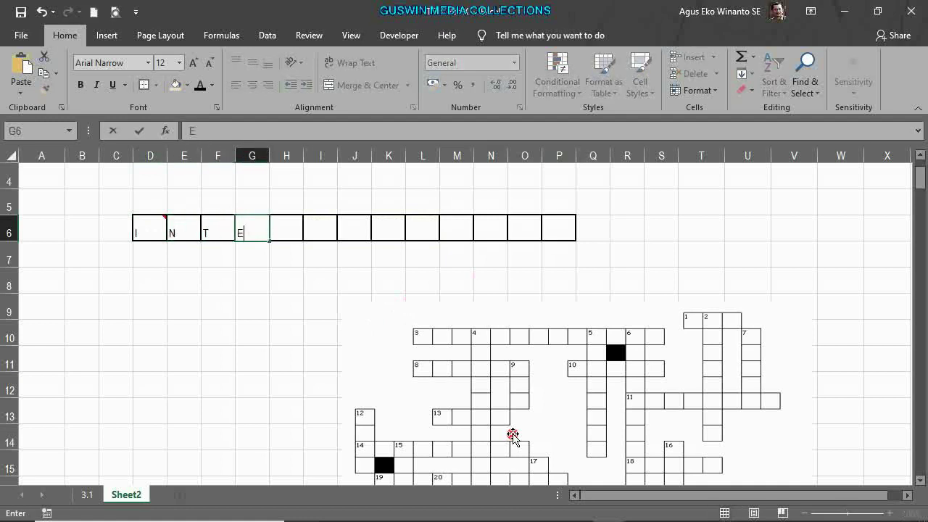
pyautogui.press('Tab')
pyautogui.write('N')
pyautogui.press('Tab')
pyautogui.write('S')
pyautogui.press('Tab')
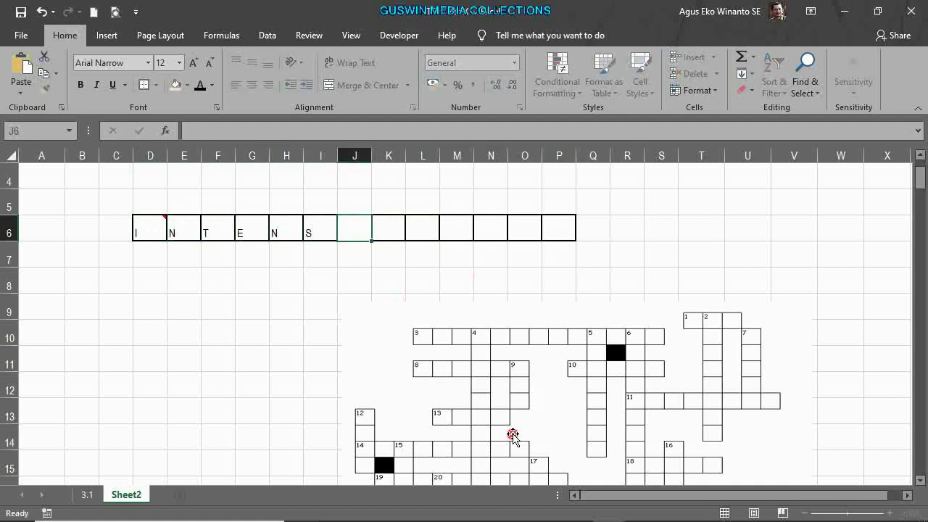
pyautogui.write('I')
pyautogui.press('Tab')
pyautogui.write('F')
pyautogui.press('Tab')
pyautogui.write('I')
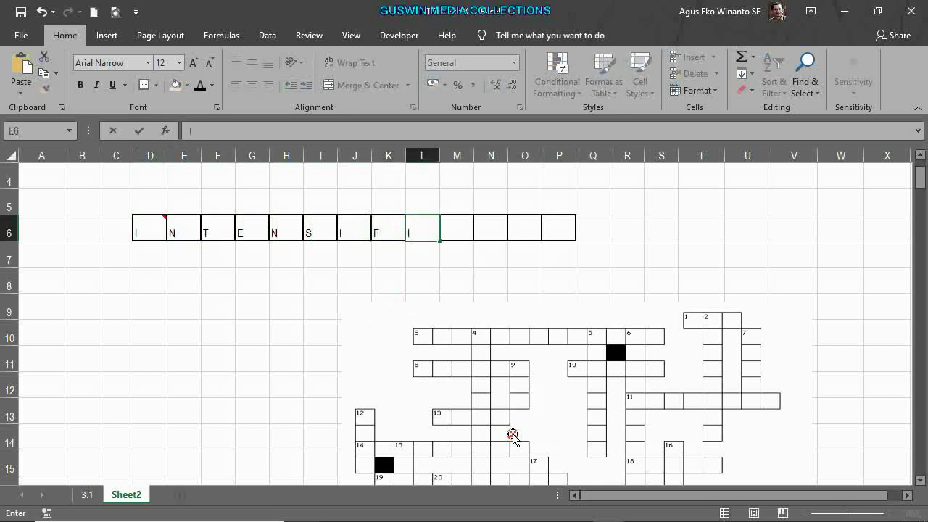
pyautogui.press('Tab')
pyautogui.write('K')
pyautogui.press('Tab')
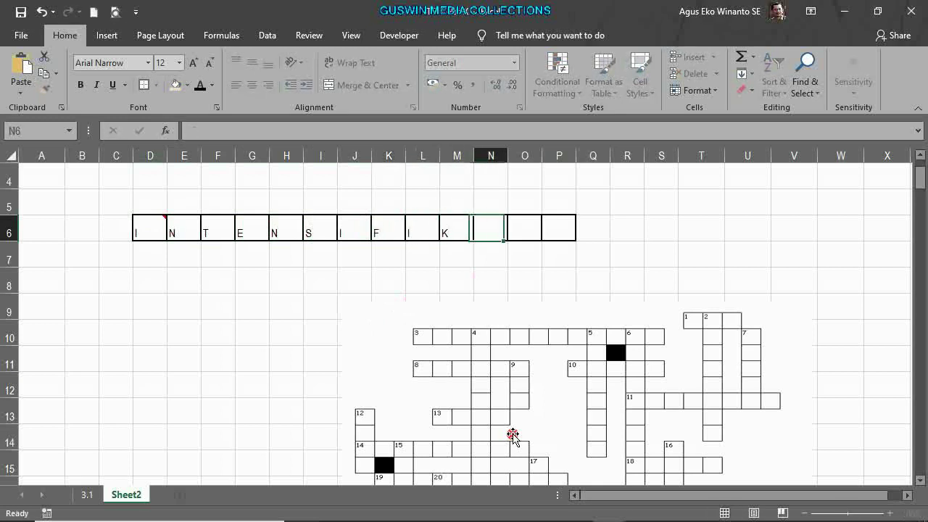
pyautogui.write('A')
pyautogui.press('Tab')
pyautogui.write('S')
pyautogui.press('Tab')
pyautogui.write('I')
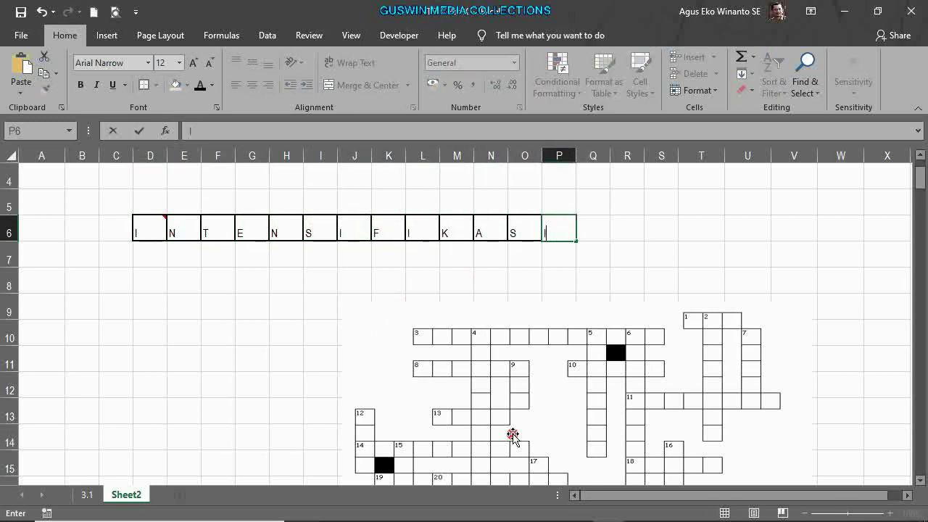
pyautogui.press('Tab')
pyautogui.click(603, 285)
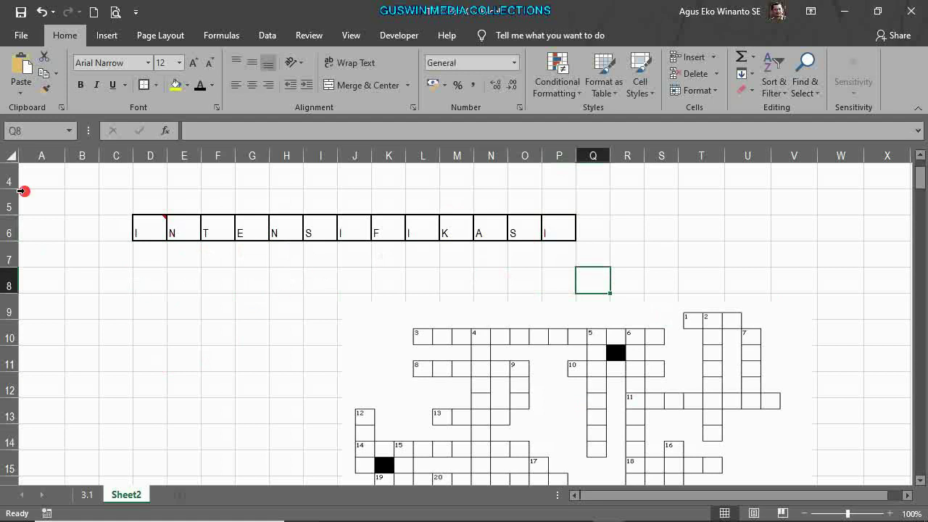
# - Centre the sheet's letters vertically and horizontally and make them bold
pyautogui.click(12, 154)
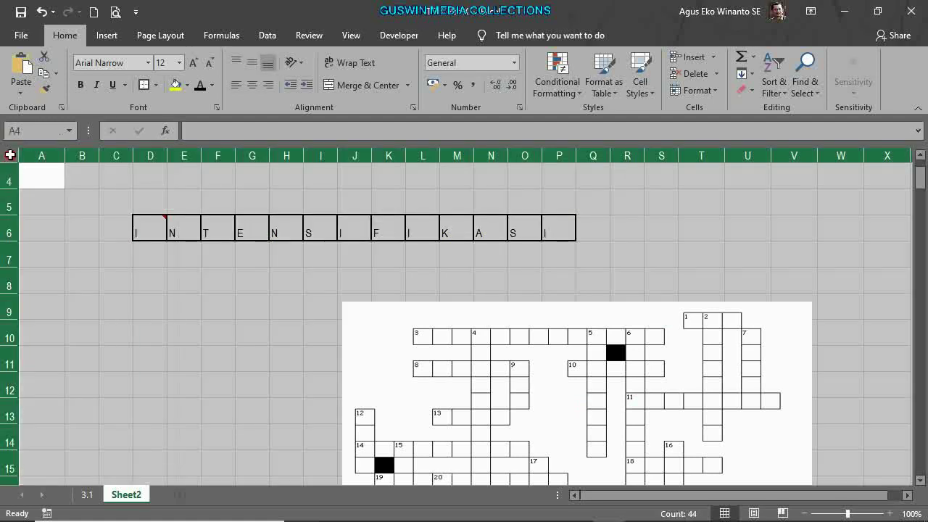
pyautogui.click(251, 62)
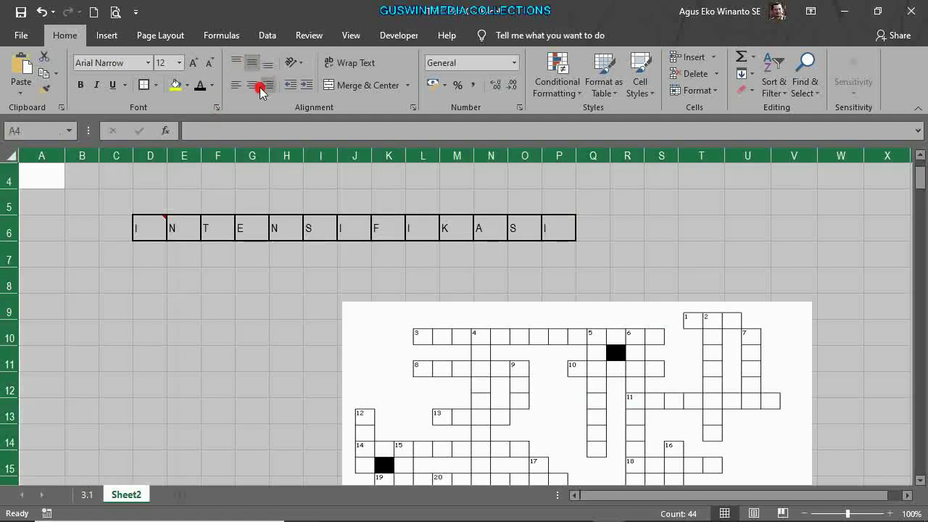
pyautogui.click(259, 86)
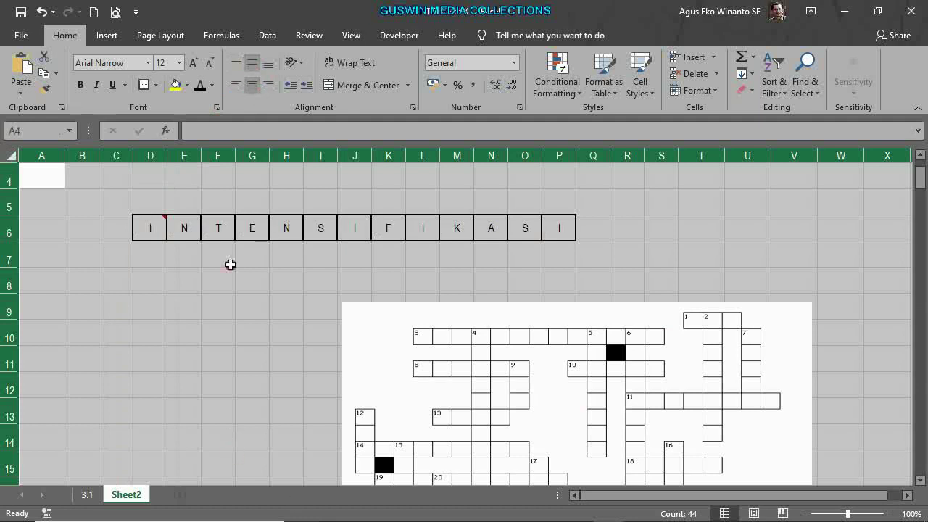
pyautogui.click(81, 85)
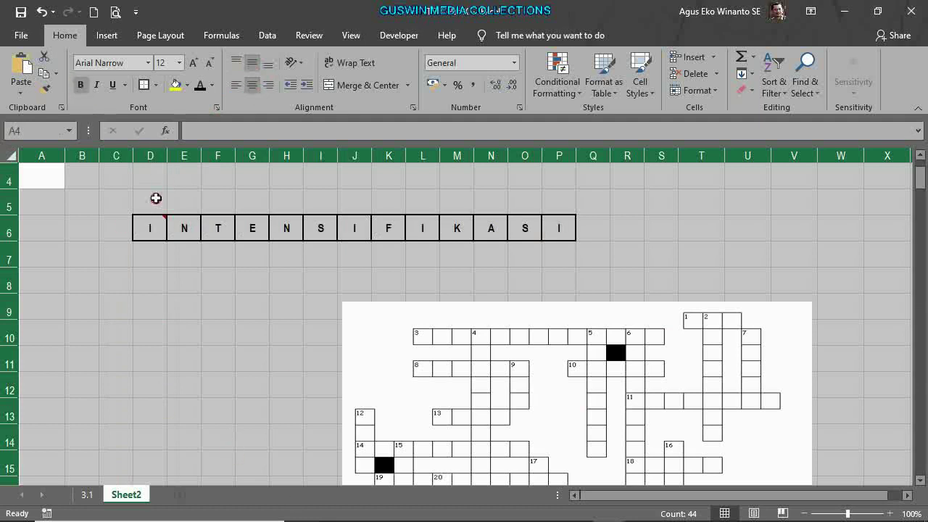
# - Set the font to Arial Nova Cond at size 20
pyautogui.click(148, 62)
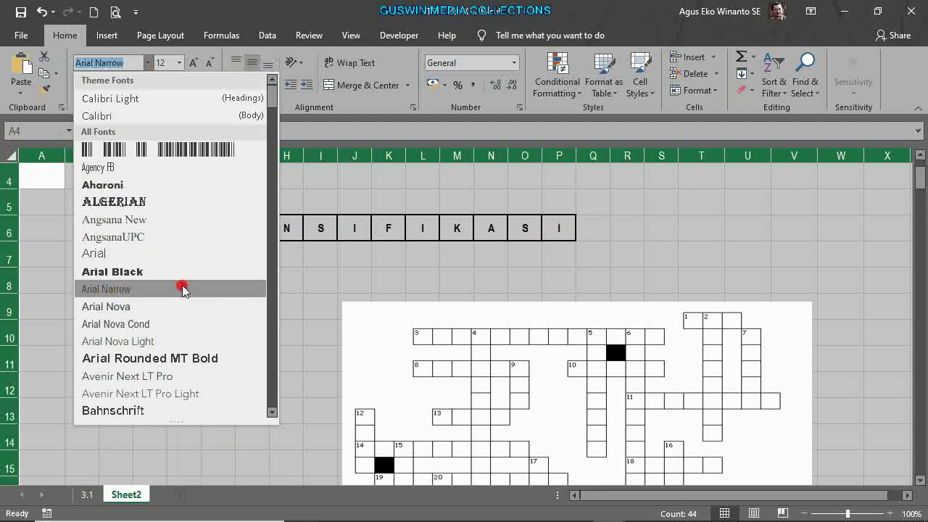
pyautogui.click(157, 326)
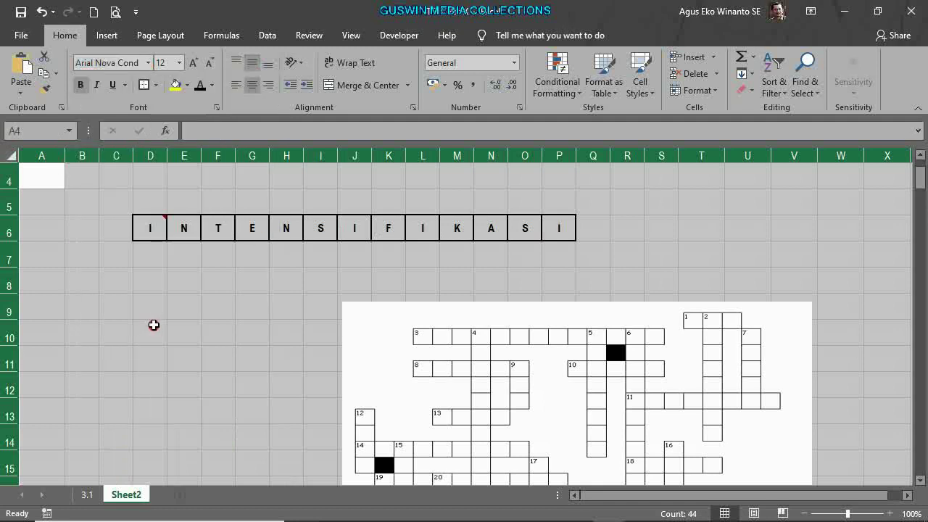
pyautogui.click(197, 65)
pyautogui.click(196, 65)
pyautogui.click(194, 65)
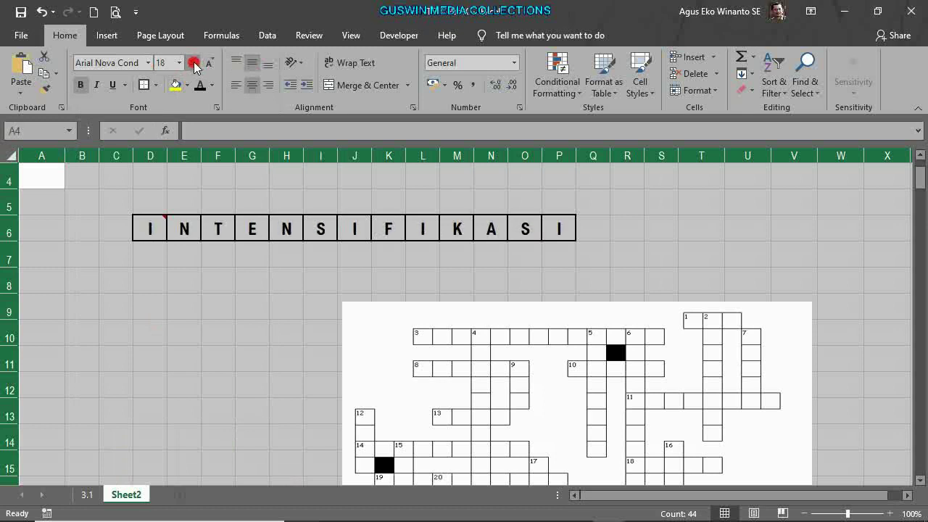
pyautogui.click(193, 65)
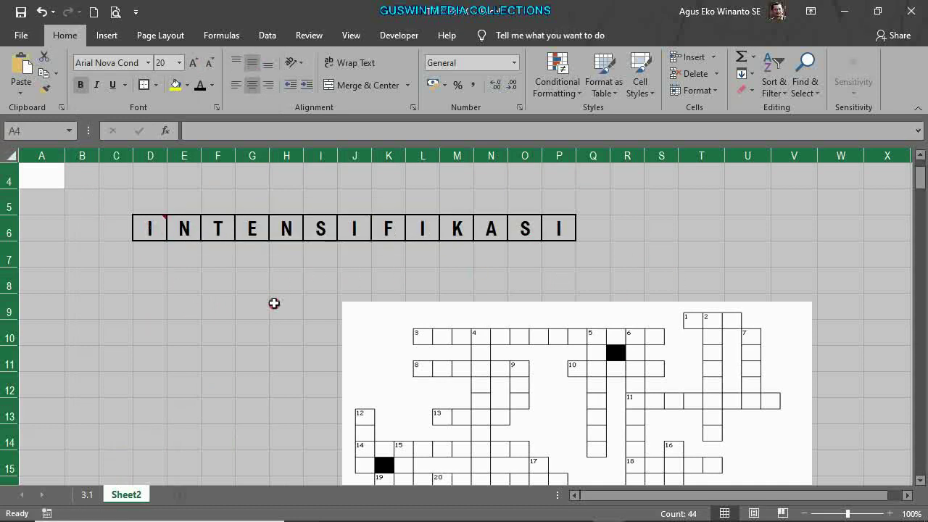
pyautogui.click(218, 322)
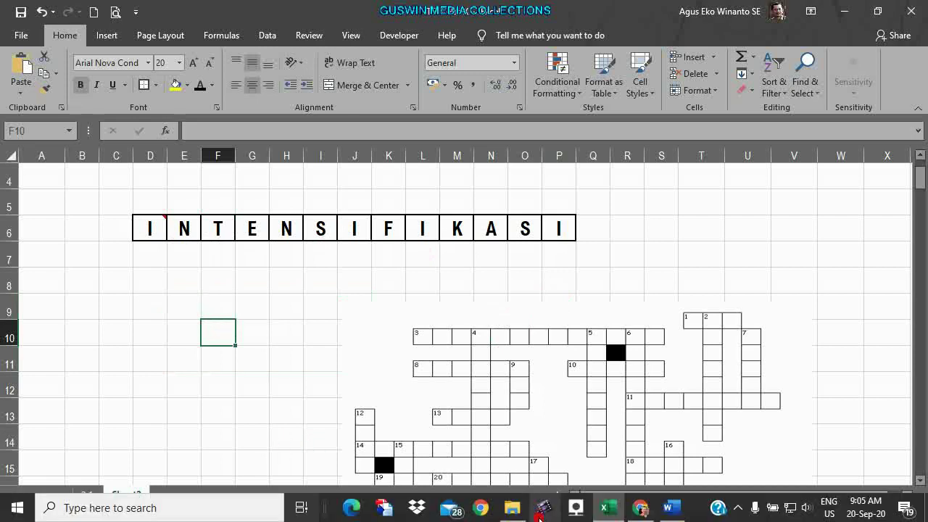
pyautogui.scroll(-2, 537, 374)
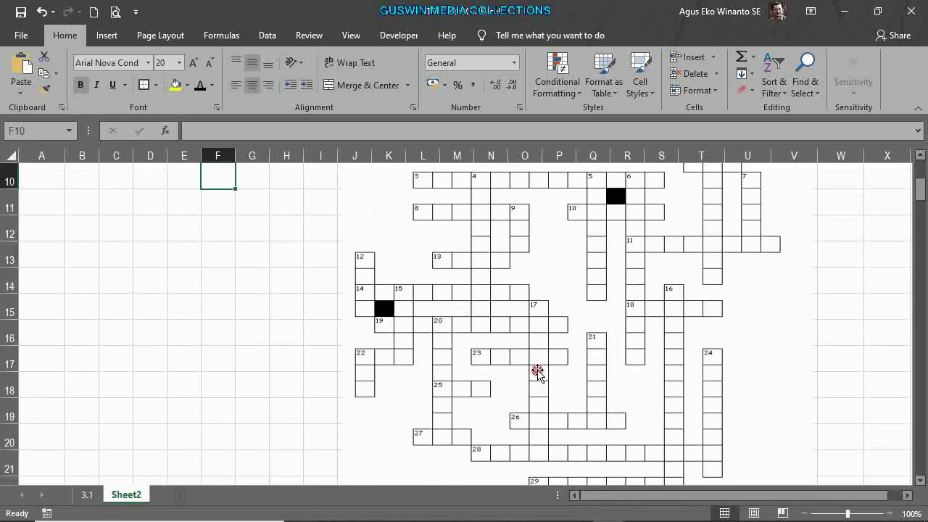
pyautogui.scroll(2, 537, 374)
pyautogui.click(537, 374)
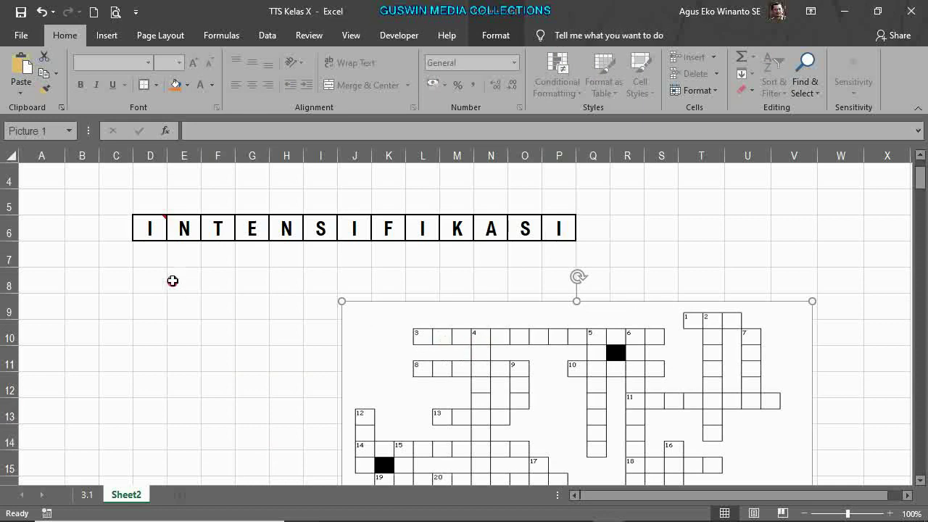
# - Copy the bordered E cell from G6 into G7 and clear G7's letter
pyautogui.click(243, 240)
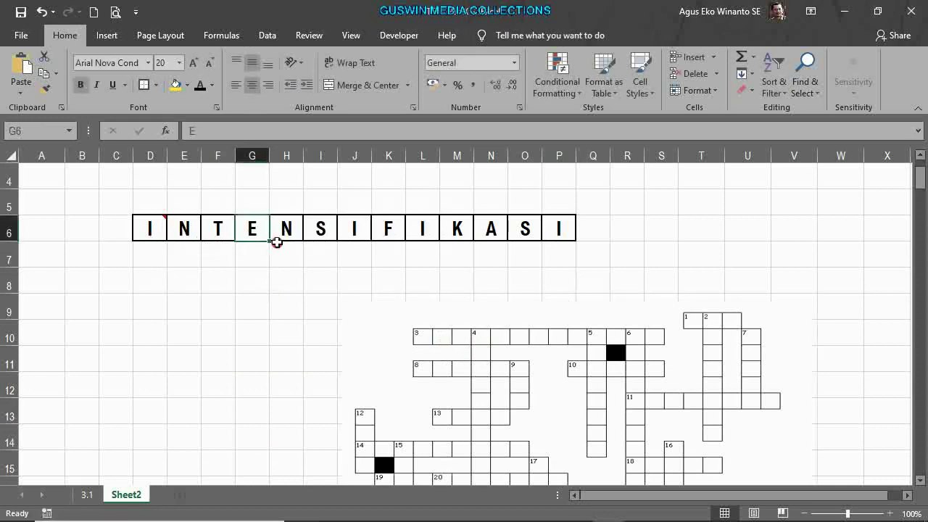
pyautogui.moveTo(267, 241); pyautogui.dragTo(265, 261)
pyautogui.click(253, 258)
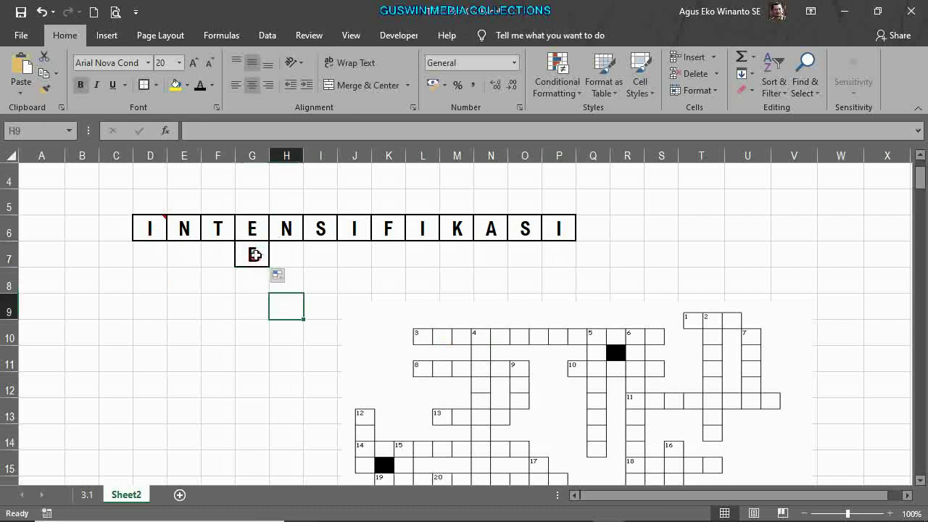
pyautogui.press('Delete')
pyautogui.click(238, 300)
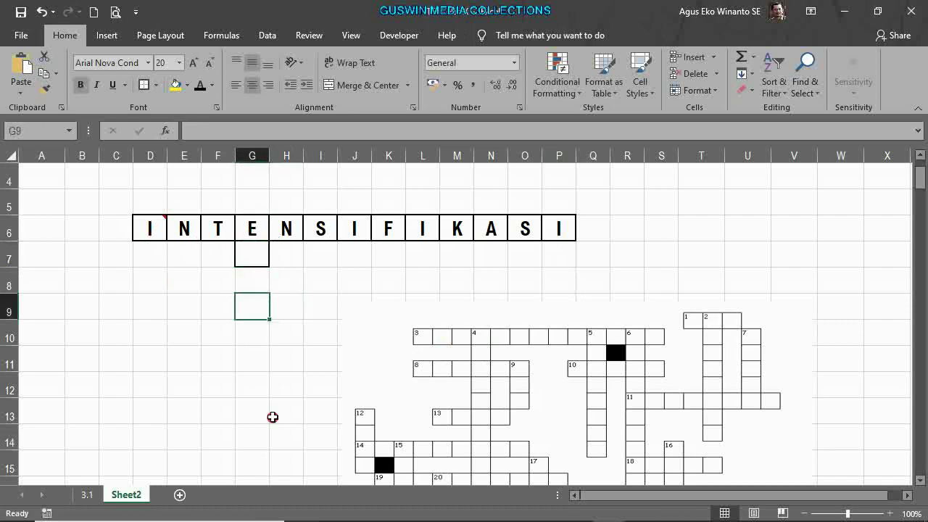
pyautogui.scroll(-1, 456, 386)
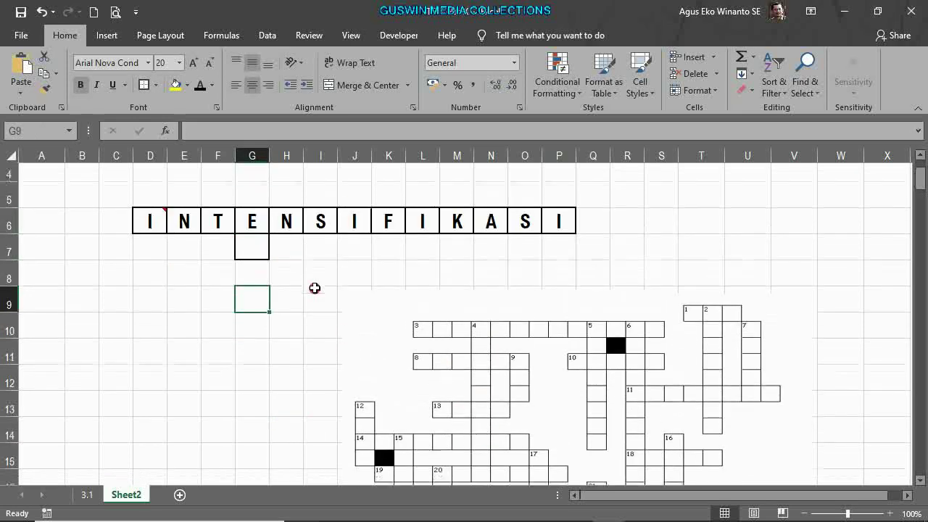
pyautogui.scroll(1, 313, 287)
# - Extend the empty bordered cell from G7 down through G14
pyautogui.click(254, 227)
pyautogui.click(255, 253)
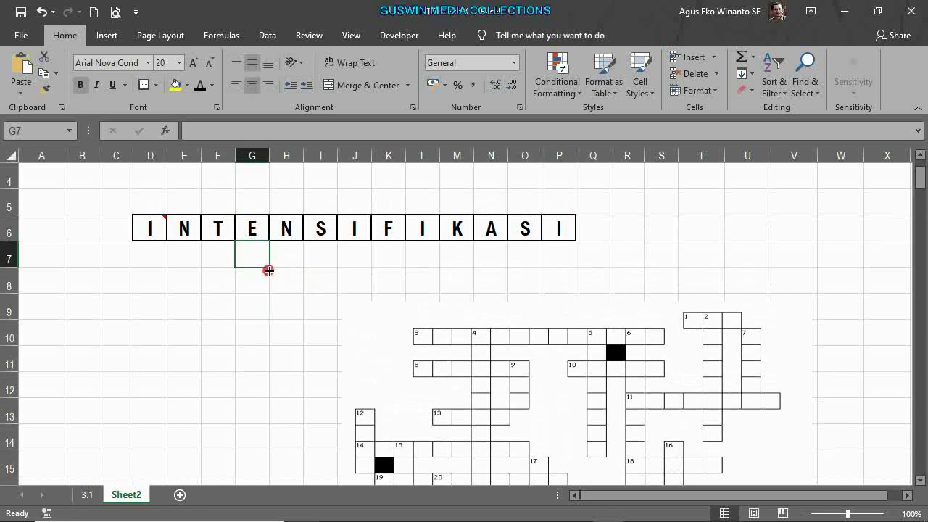
pyautogui.moveTo(269, 269); pyautogui.dragTo(258, 441)
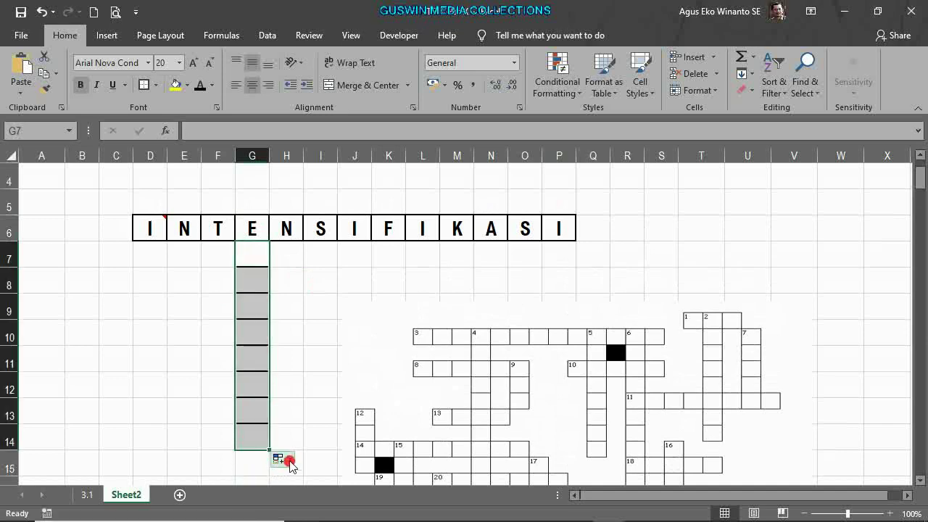
pyautogui.click(307, 384)
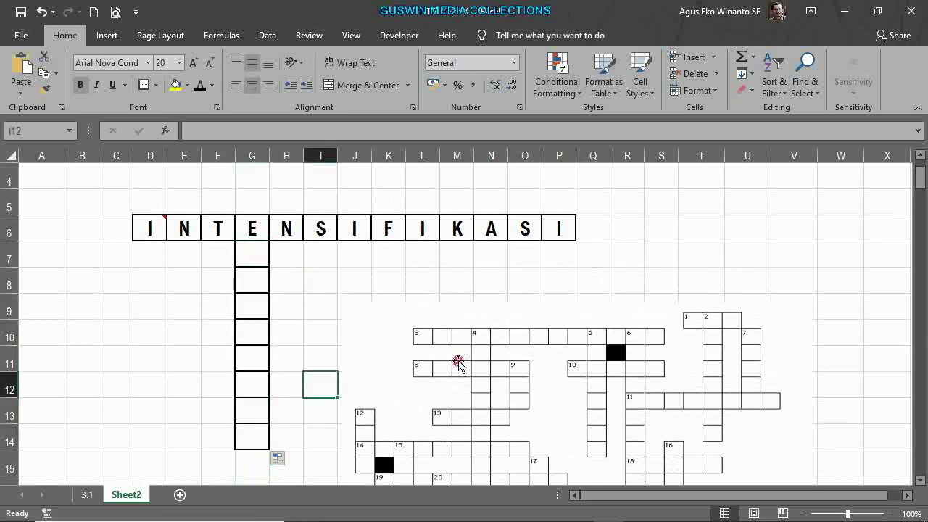
# - Left-align the block of Across and Down clue text so it reads fully
pyautogui.click(480, 334)
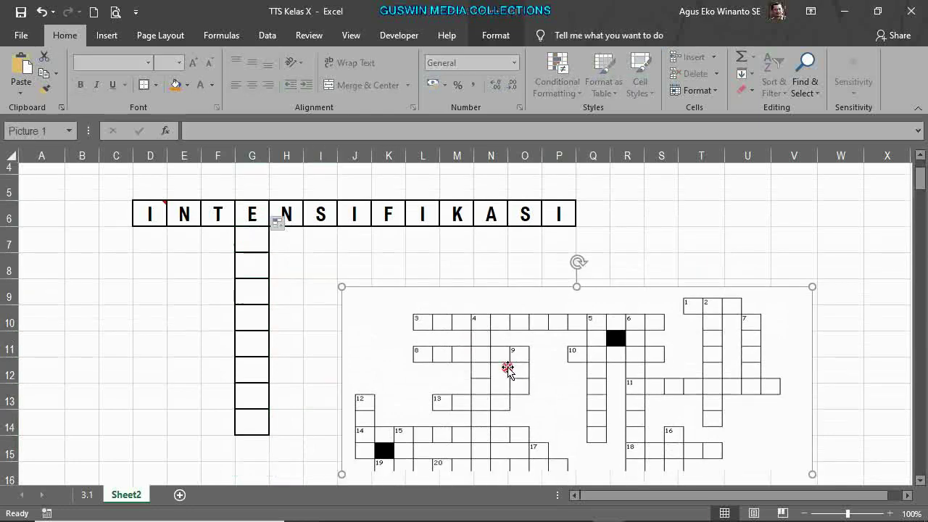
pyautogui.scroll(-6, 491, 325)
pyautogui.scroll(-3, 484, 326)
pyautogui.scroll(-2, 484, 325)
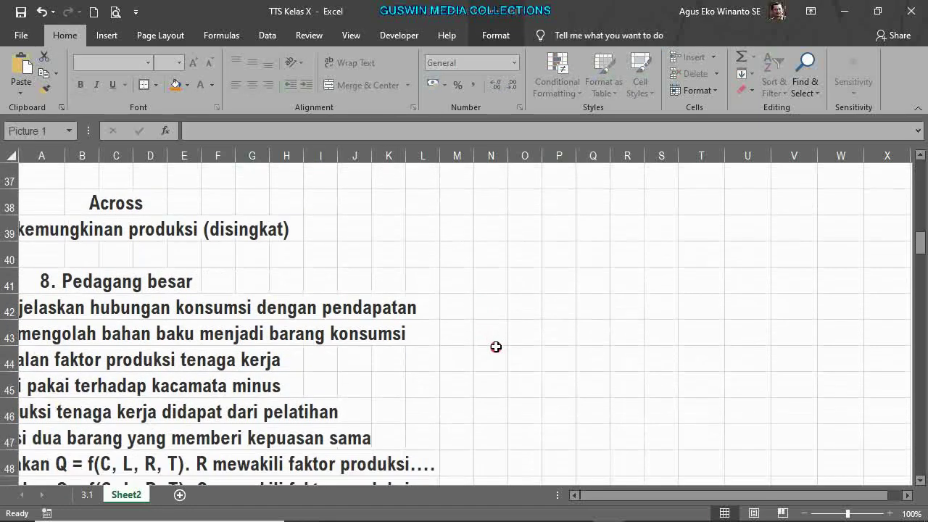
pyautogui.scroll(-2, 496, 347)
pyautogui.scroll(-2, 495, 346)
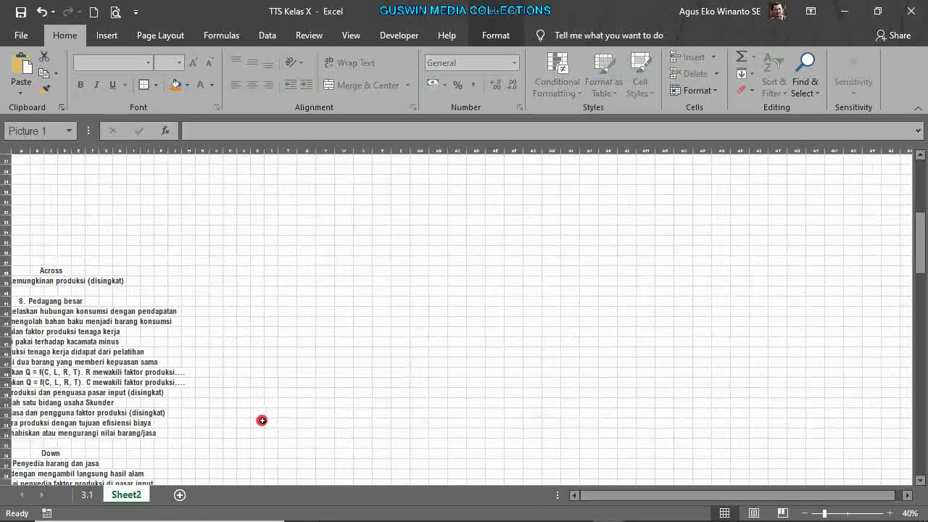
pyautogui.click(237, 392)
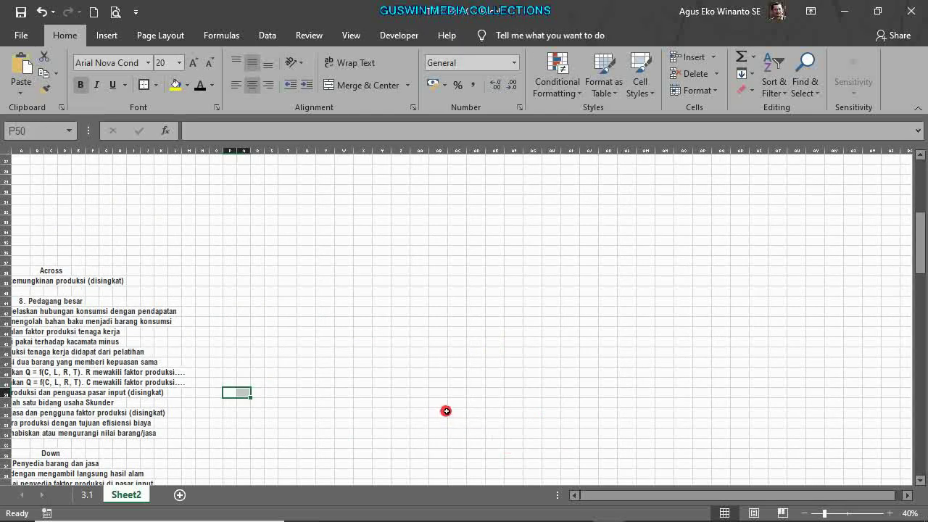
pyautogui.scroll(1, 446, 411)
pyautogui.scroll(1, 446, 411)
pyautogui.press('Left')
pyautogui.press('Left')
pyautogui.press('Left')
pyautogui.press('Left')
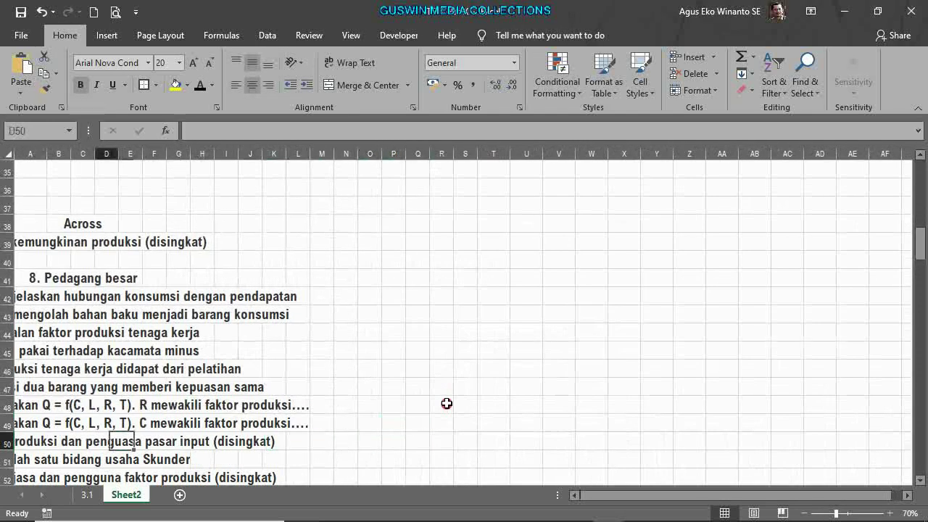
pyautogui.press('Left')
pyautogui.press('Left')
pyautogui.press('Left')
pyautogui.scroll(-2, 153, 338)
pyautogui.scroll(-2, 153, 339)
pyautogui.scroll(-2, 154, 338)
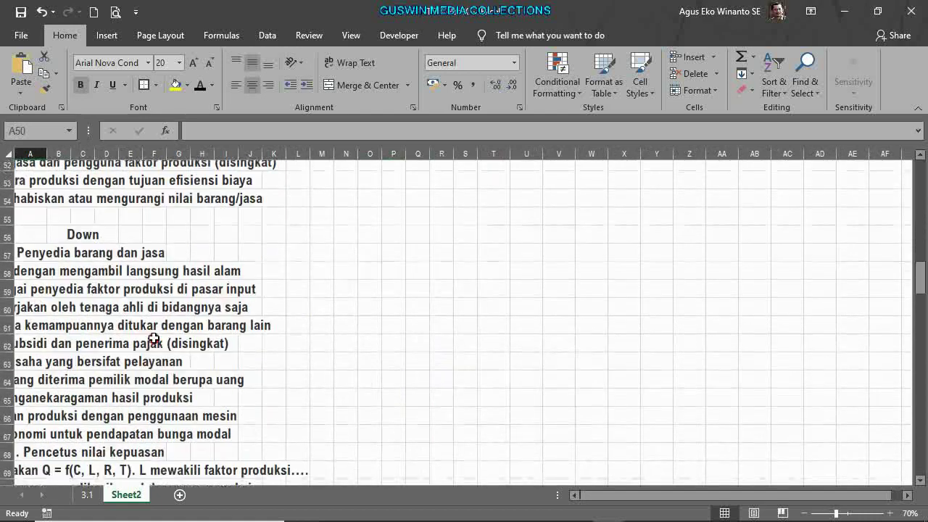
pyautogui.click(118, 386)
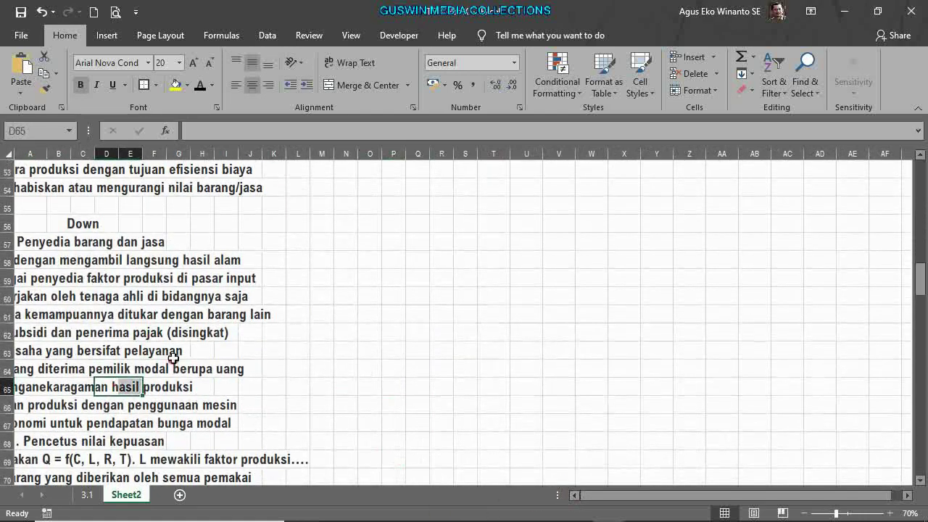
pyautogui.scroll(2, 275, 311)
pyautogui.scroll(3, 261, 310)
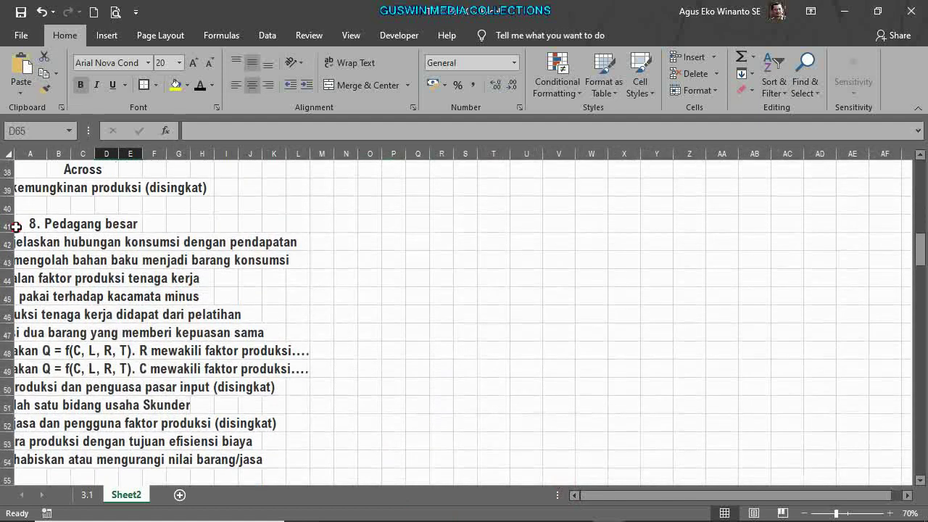
pyautogui.click(30, 155)
pyautogui.moveTo(17, 169)
pyautogui.mouseDown()
pyautogui.moveTo(240, 464)
pyautogui.moveTo(201, 402)
pyautogui.mouseUp()
pyautogui.click(235, 84)
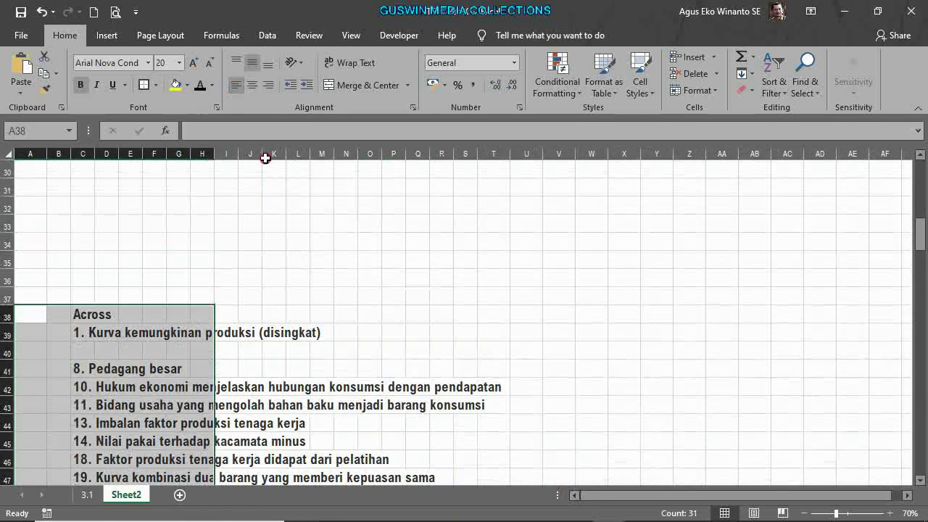
# - Remove 'Jenis usaha dengan mengambil langsung hasil alam' from cell C58
pyautogui.scroll(-5, 242, 297)
pyautogui.scroll(-4, 306, 369)
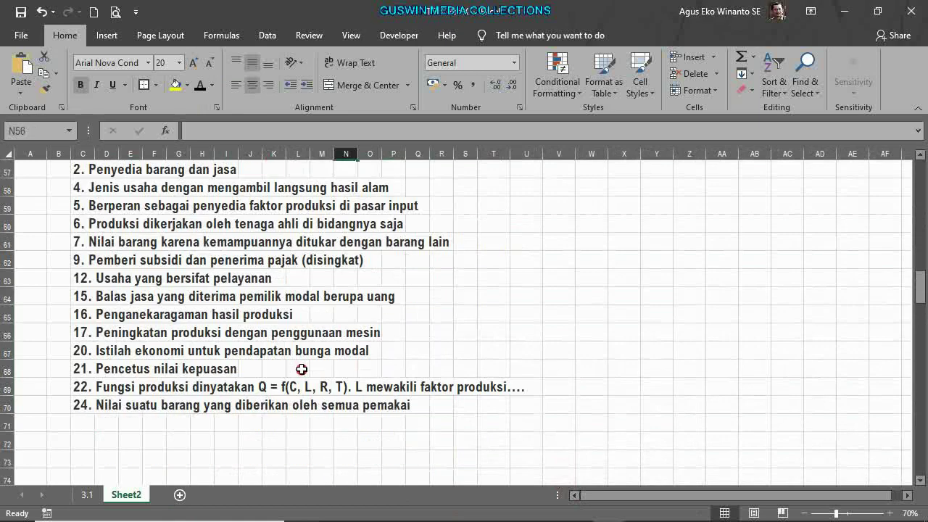
pyautogui.scroll(2, 303, 369)
pyautogui.click(81, 297)
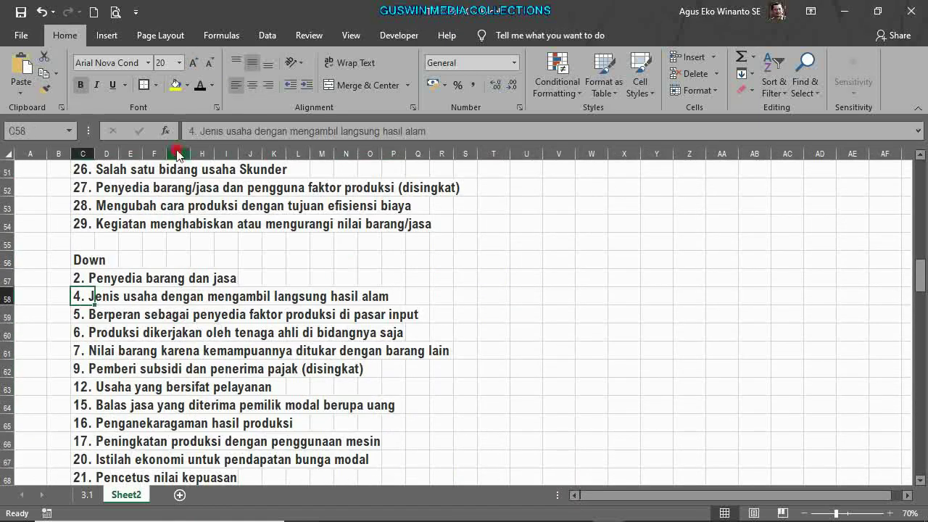
pyautogui.moveTo(188, 131); pyautogui.dragTo(427, 131)
pyautogui.hotkey('ctrl', 'c')
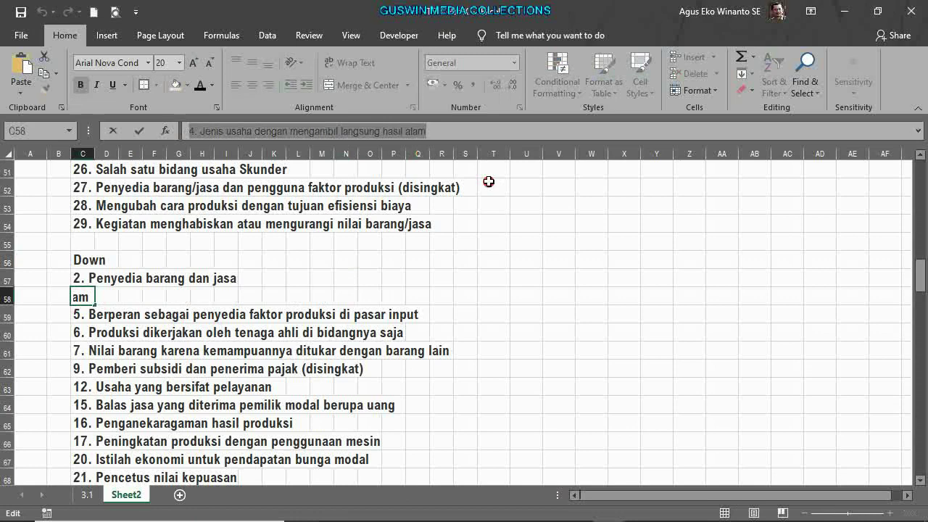
pyautogui.press('Delete')
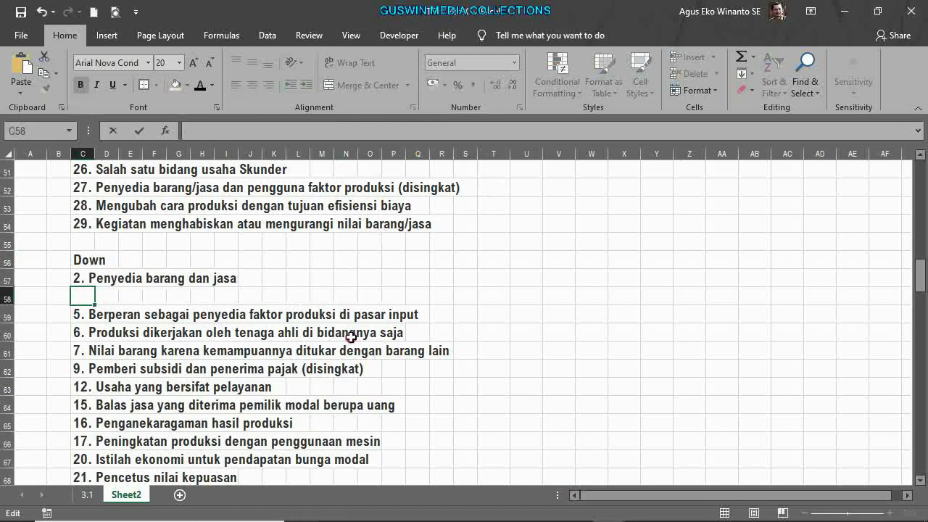
pyautogui.scroll(5, 351, 336)
pyautogui.scroll(5, 341, 331)
pyautogui.scroll(5, 387, 323)
pyautogui.scroll(1, 398, 323)
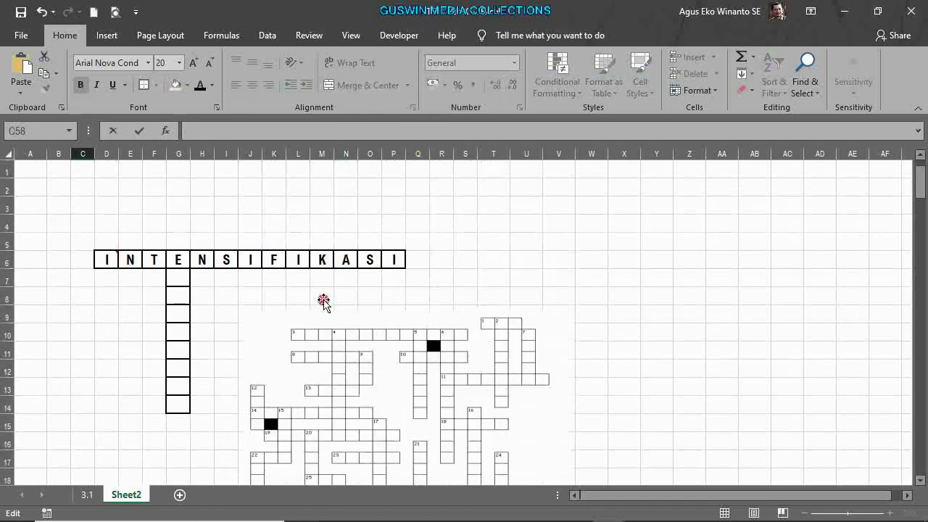
# - Insert a comment on G6 and replace its author label with the pasted clue 4 text
pyautogui.click(181, 260)
pyautogui.rightClick(181, 259)
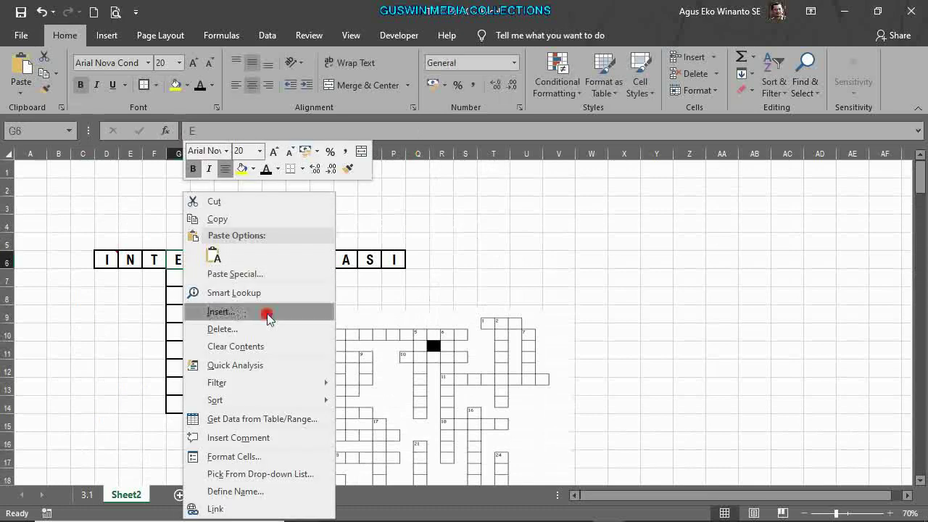
pyautogui.click(241, 438)
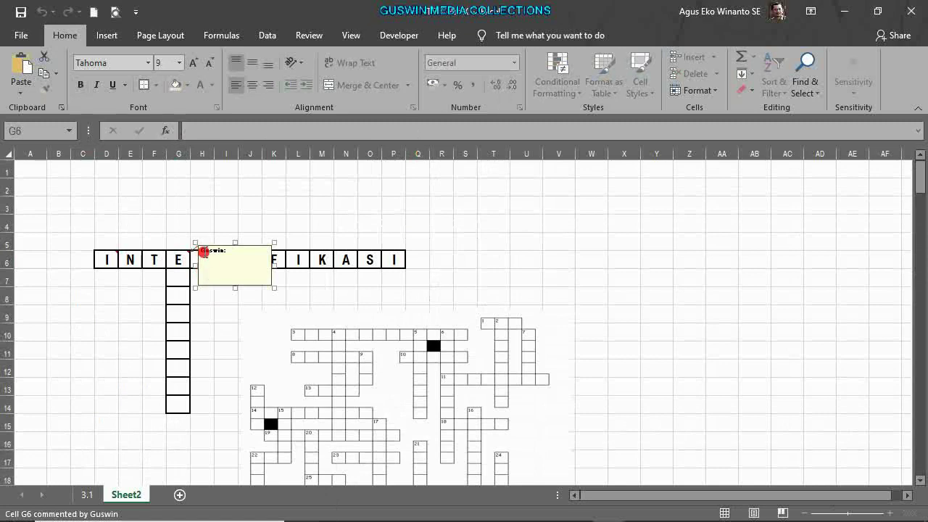
pyautogui.click(238, 258)
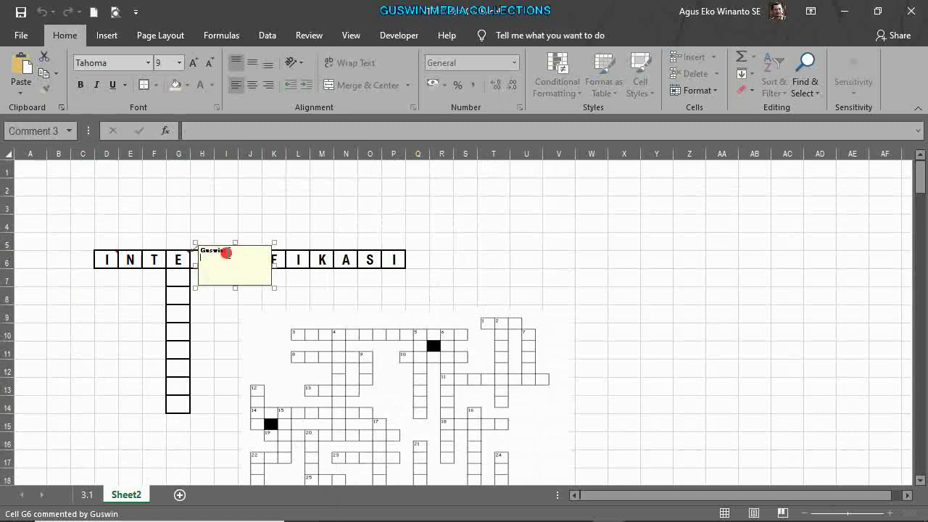
pyautogui.moveTo(226, 253); pyautogui.dragTo(185, 248)
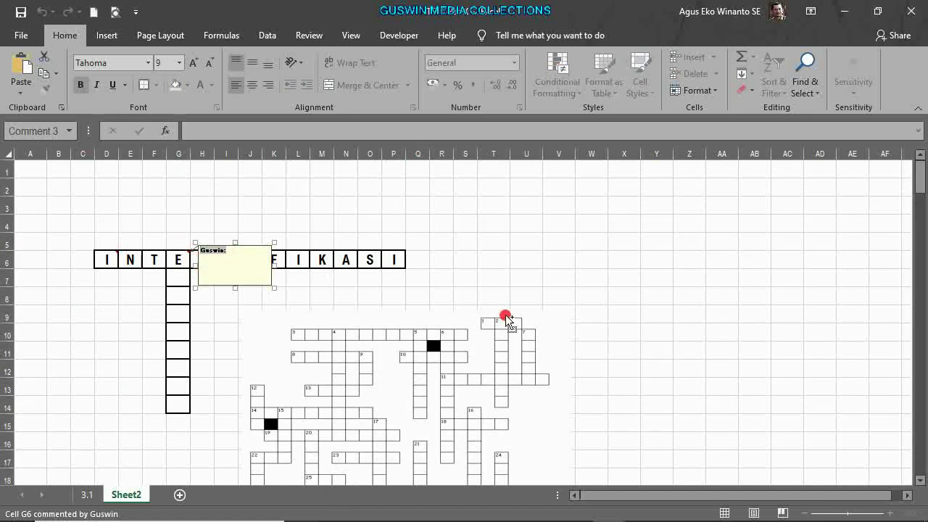
pyautogui.hotkey('ctrl', 'v')
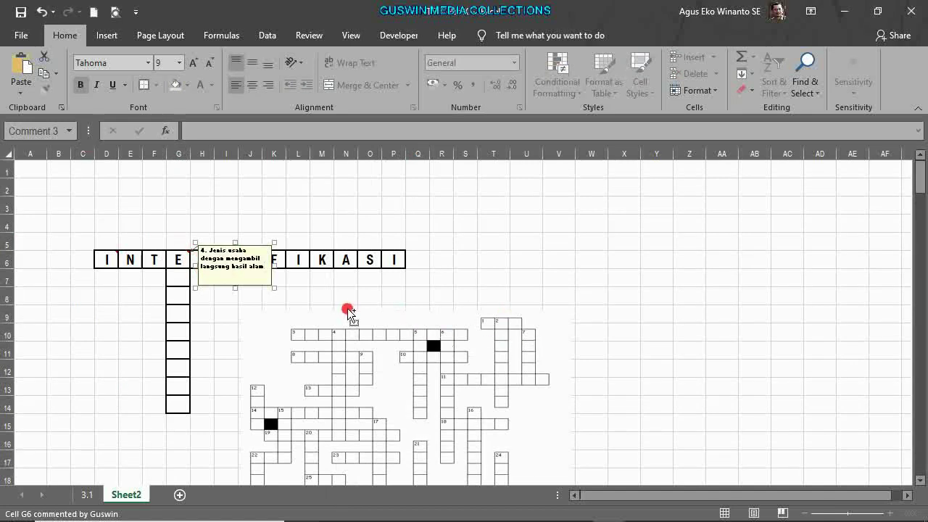
pyautogui.click(326, 300)
pyautogui.keyDown('ctrl'); pyautogui.scroll(2, 263, 323); pyautogui.keyUp('ctrl')
pyautogui.keyDown('ctrl'); pyautogui.scroll(1, 263, 323); pyautogui.keyUp('ctrl')
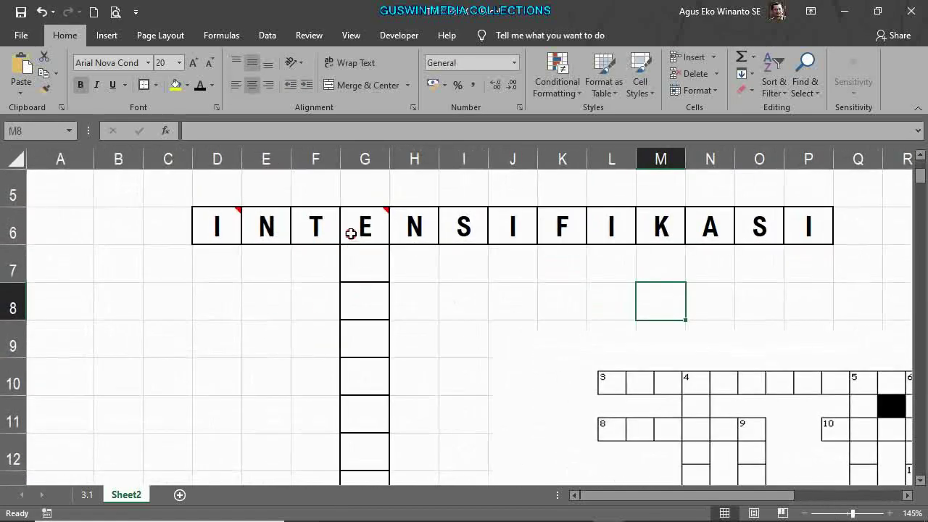
# - Middle-align the text of the E cell's (G6) clue comment vertically
pyautogui.click(363, 224)
pyautogui.rightClick(374, 221)
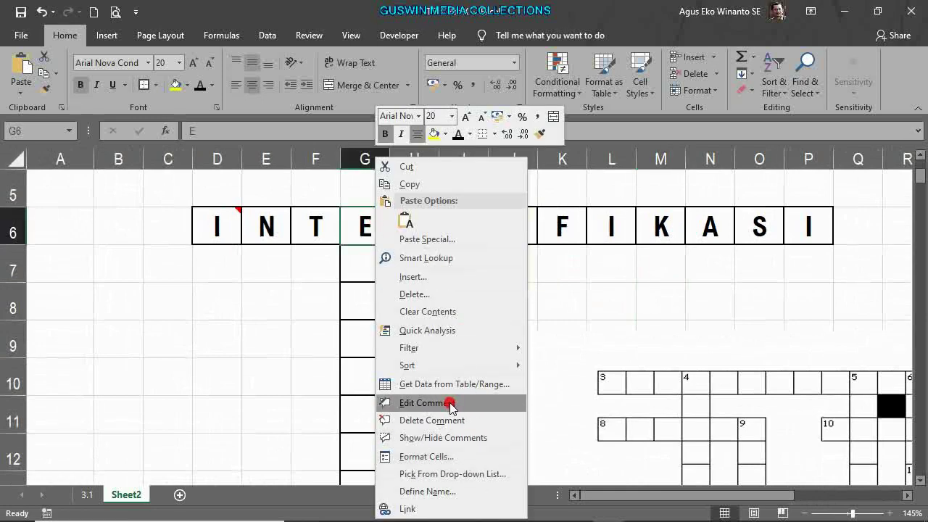
pyautogui.click(450, 403)
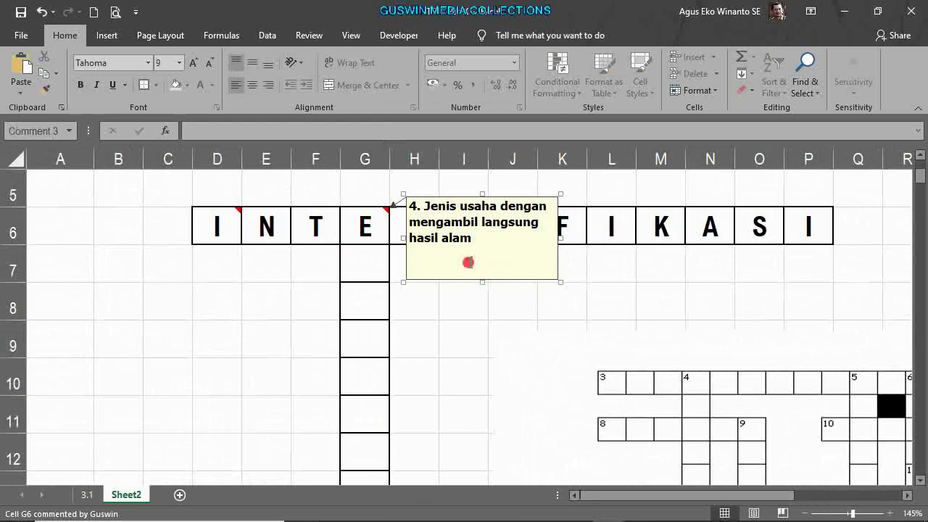
pyautogui.click(252, 64)
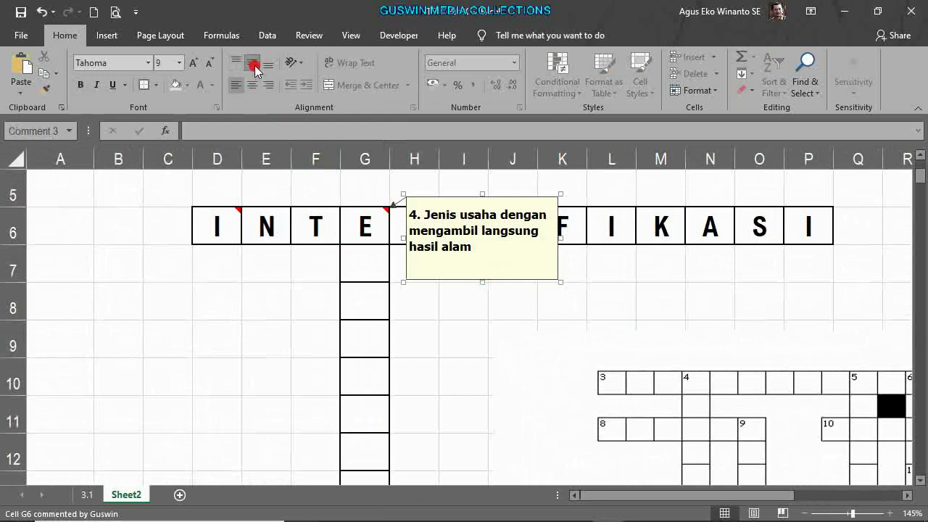
pyautogui.click(594, 236)
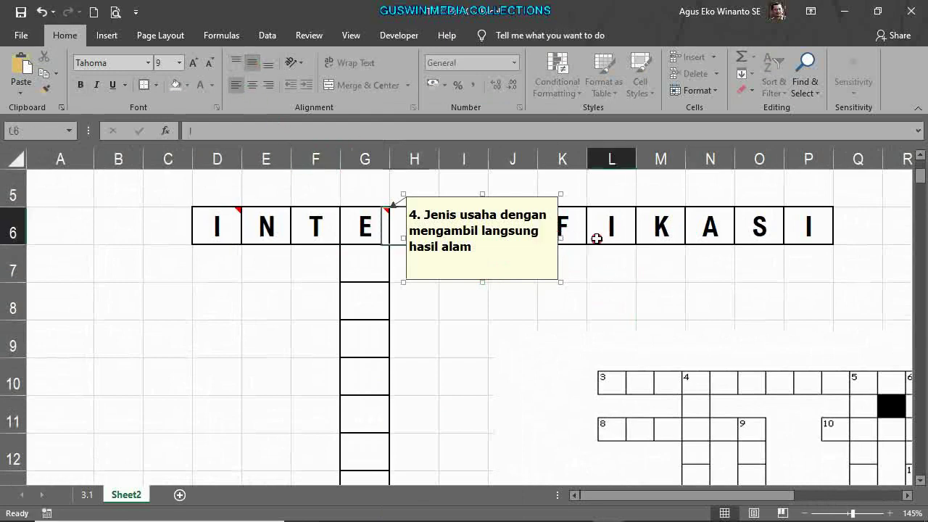
# - Add a blank line above the clue and drag the G6 comment box wider and shorter
pyautogui.click(366, 226)
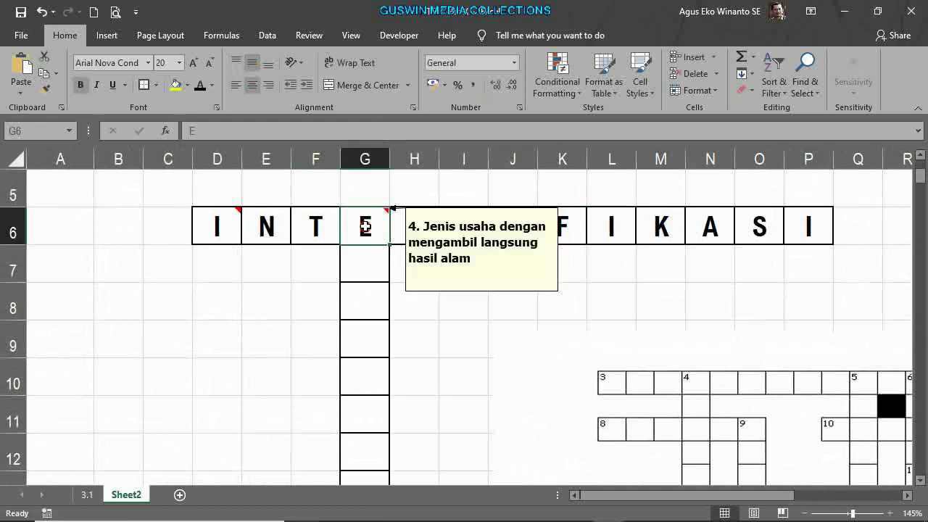
pyautogui.rightClick(365, 227)
pyautogui.click(441, 415)
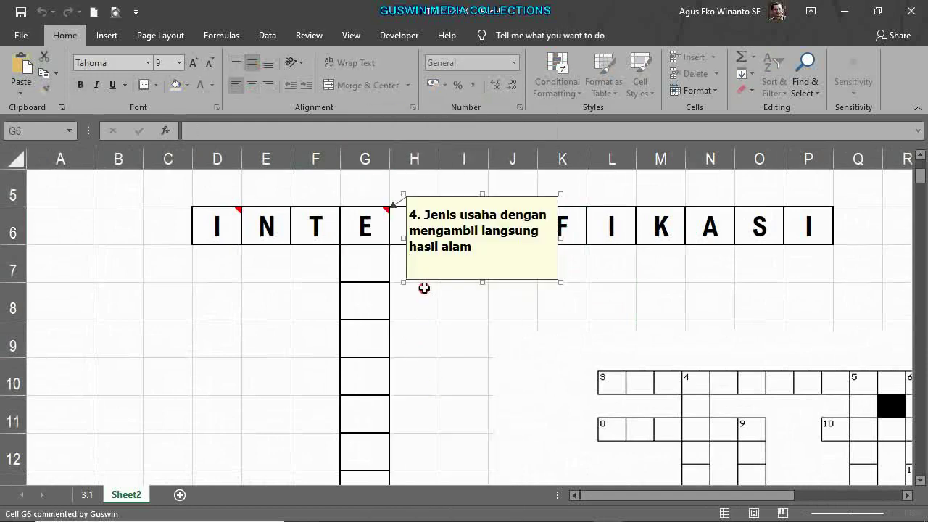
pyautogui.press('Return')
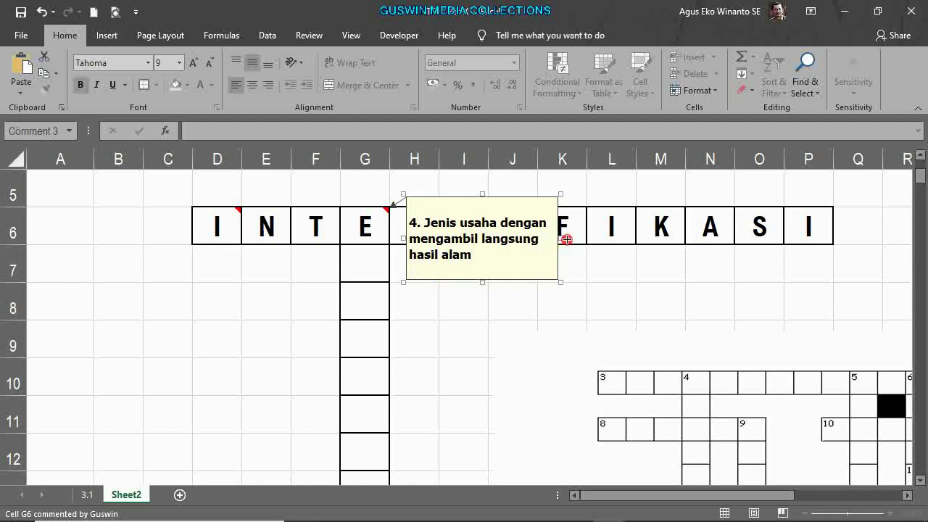
pyautogui.moveTo(558, 240); pyautogui.dragTo(743, 239)
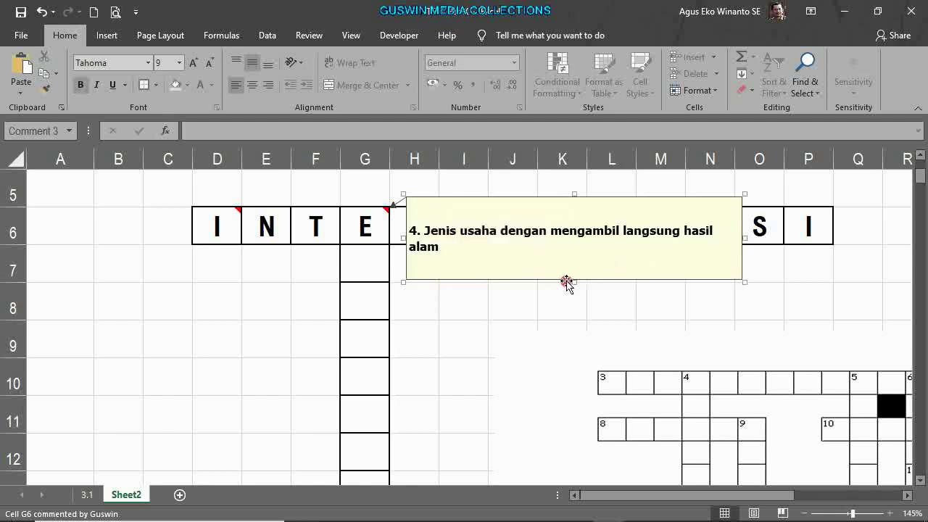
pyautogui.moveTo(743, 236); pyautogui.dragTo(806, 237)
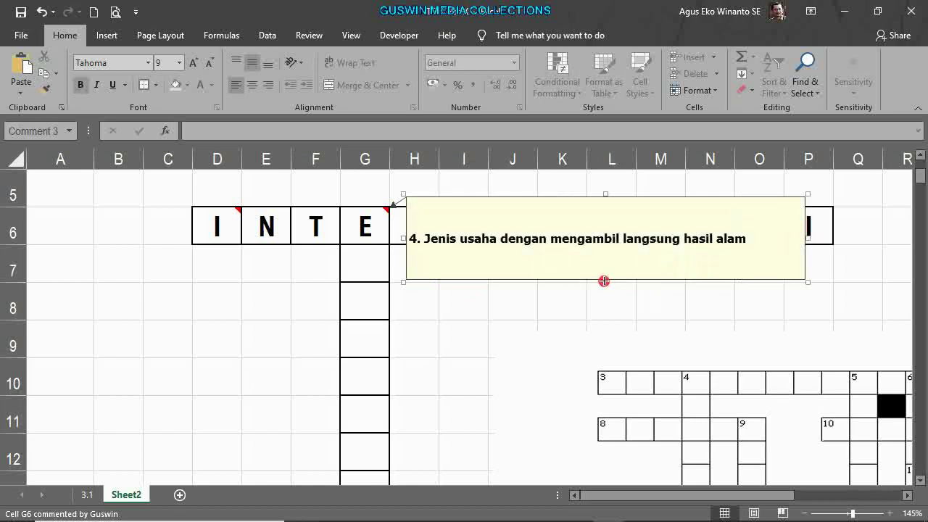
pyautogui.moveTo(604, 281); pyautogui.dragTo(590, 250)
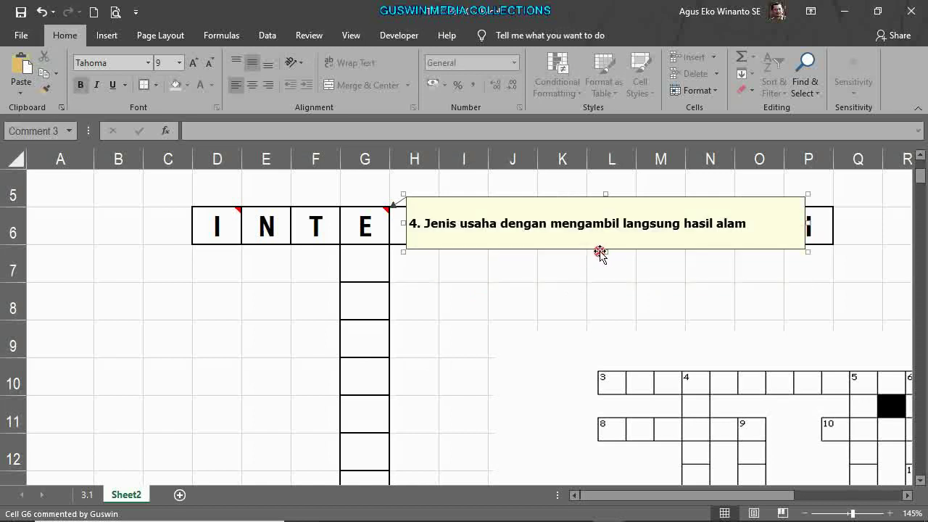
pyautogui.click(558, 301)
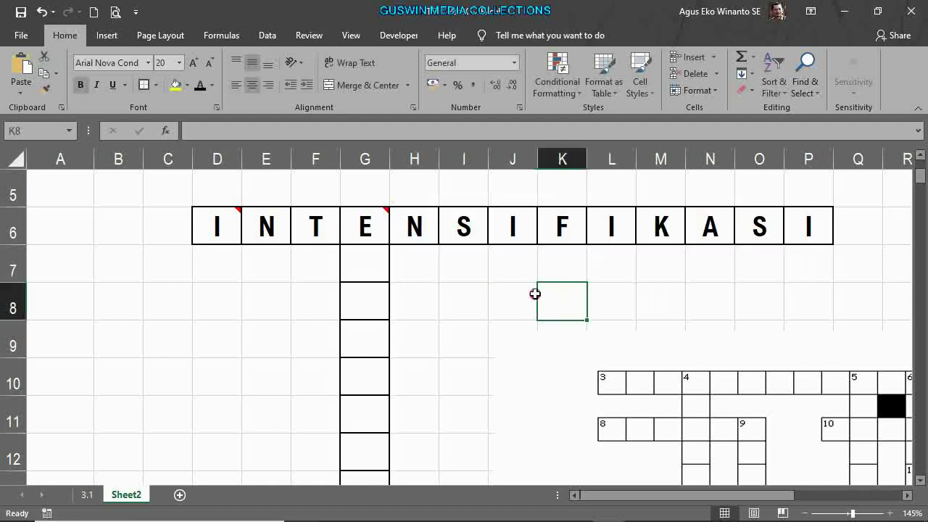
# - Check the G6 clue pops up, then drag Picture 1 up and right beside the word grid
pyautogui.click(373, 222)
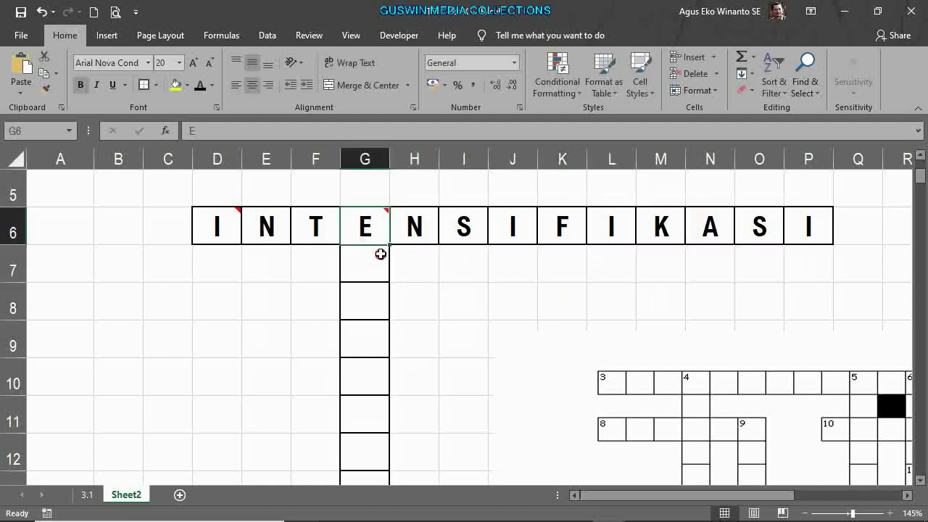
pyautogui.keyDown('ctrl'); pyautogui.scroll(-2, 434, 343); pyautogui.keyUp('ctrl')
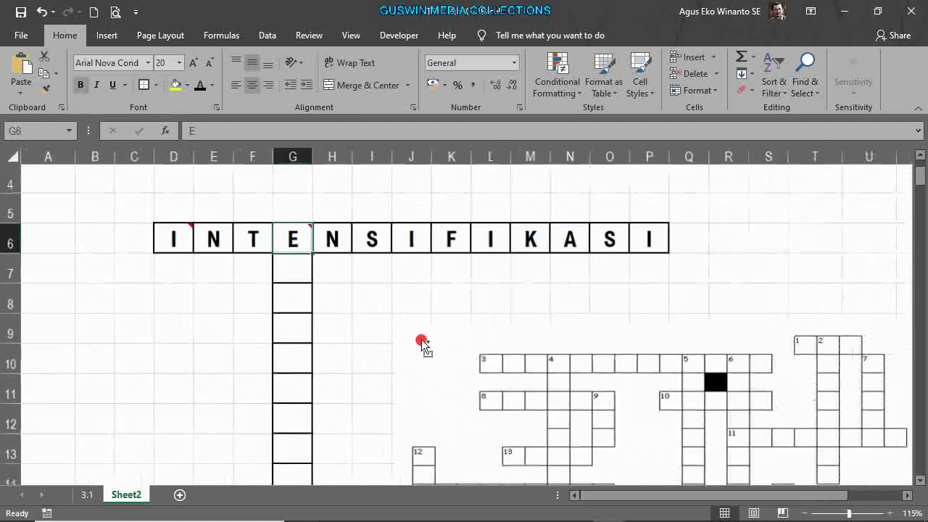
pyautogui.keyDown('ctrl'); pyautogui.scroll(-2, 424, 346); pyautogui.keyUp('ctrl')
pyautogui.moveTo(452, 382)
pyautogui.mouseDown()
pyautogui.moveTo(613, 246)
pyautogui.moveTo(711, 280)
pyautogui.mouseUp()
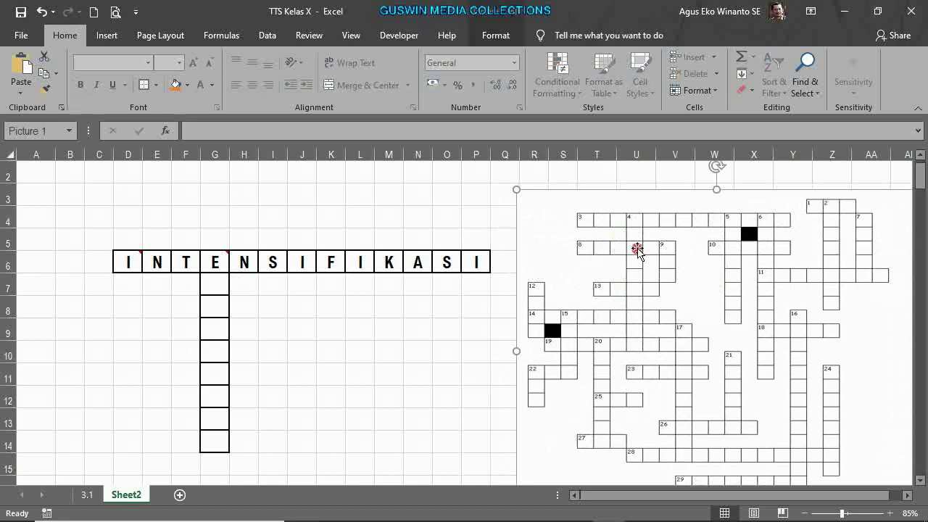
# - Copy an empty bordered answer box into D8 and extend it across D8:I8
pyautogui.click(212, 327)
pyautogui.hotkey('ctrl', 'c')
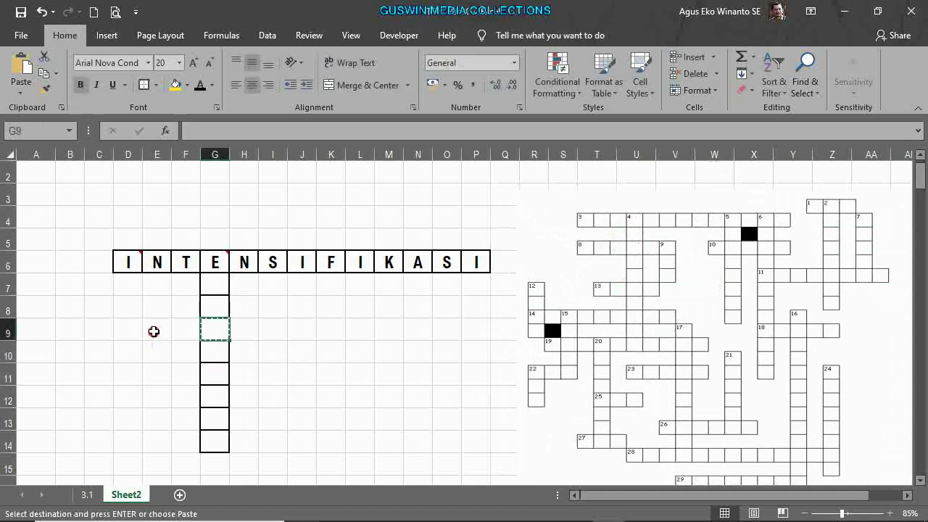
pyautogui.click(126, 305)
pyautogui.press('Escape')
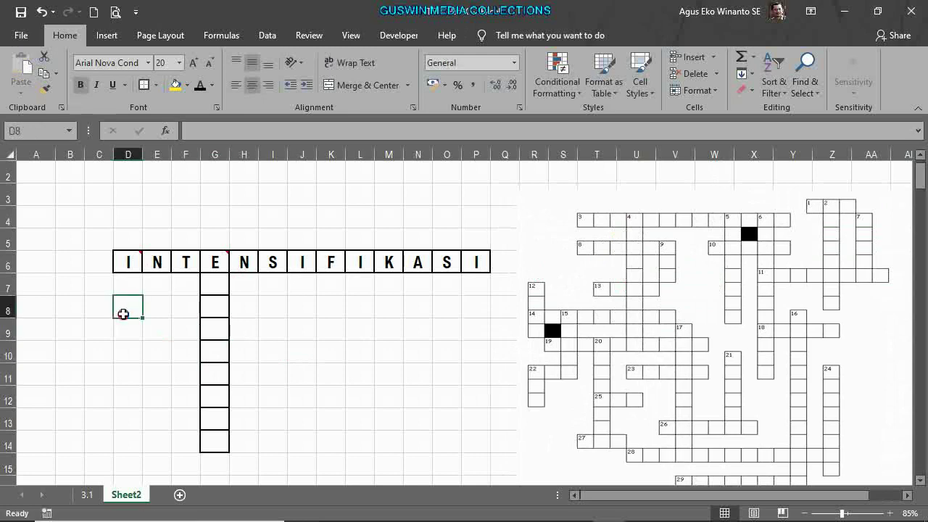
pyautogui.moveTo(331, 340); pyautogui.dragTo(331, 355)
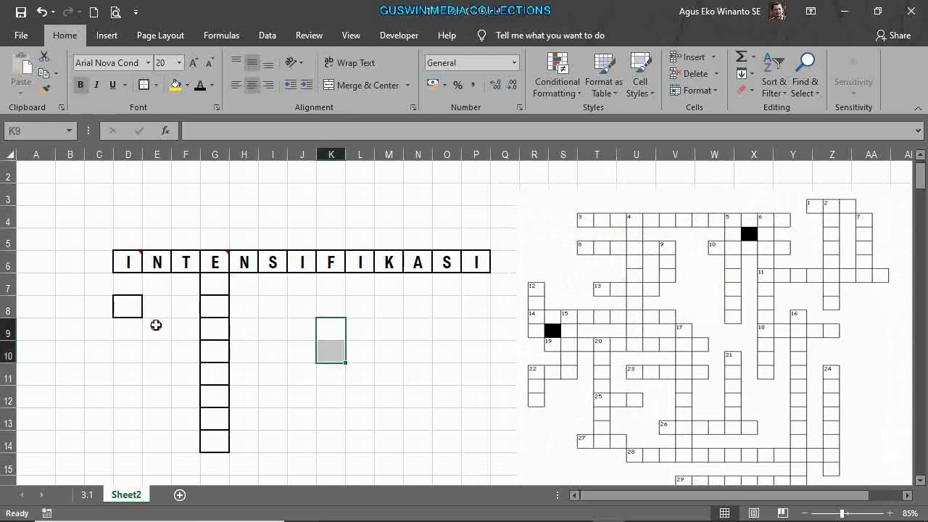
pyautogui.click(132, 314)
pyautogui.moveTo(141, 317); pyautogui.dragTo(236, 313)
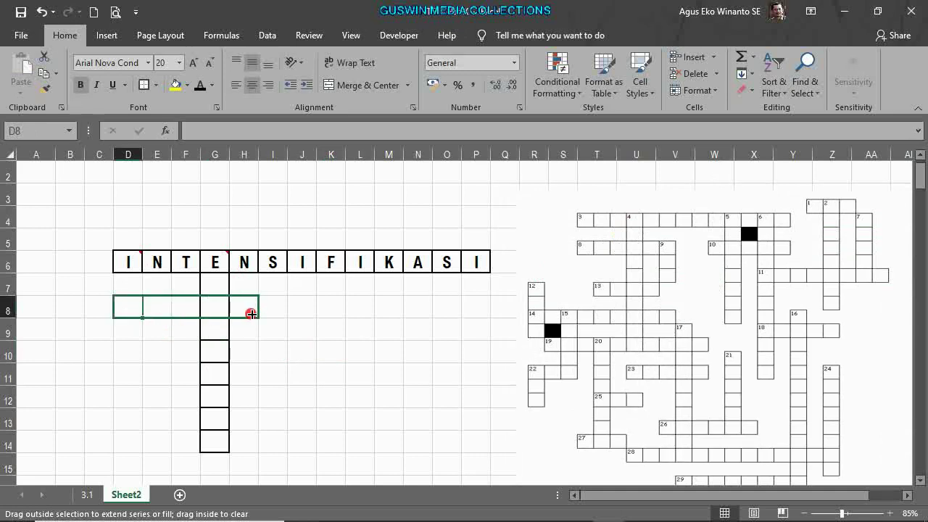
pyautogui.moveTo(236, 313); pyautogui.dragTo(287, 315)
pyautogui.click(363, 345)
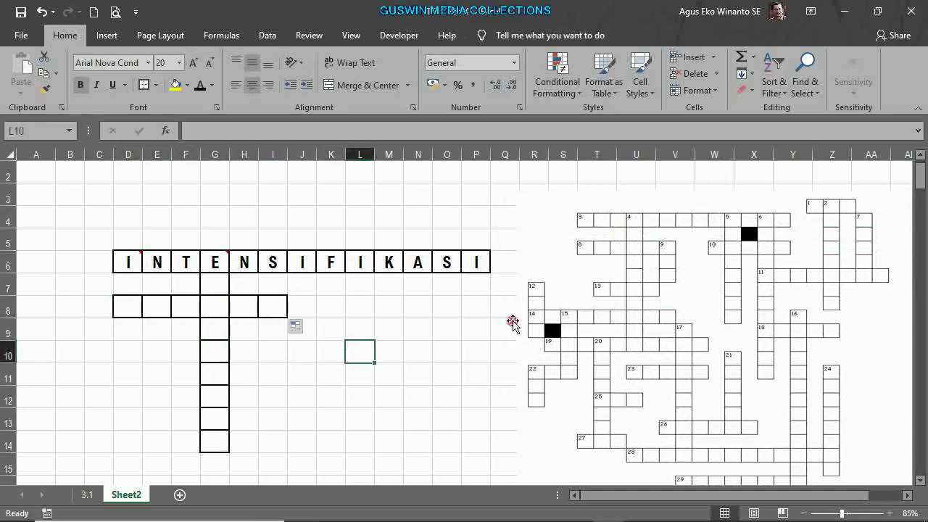
# - Copy the letter I with its clue comment from D6 into D8
pyautogui.click(129, 262)
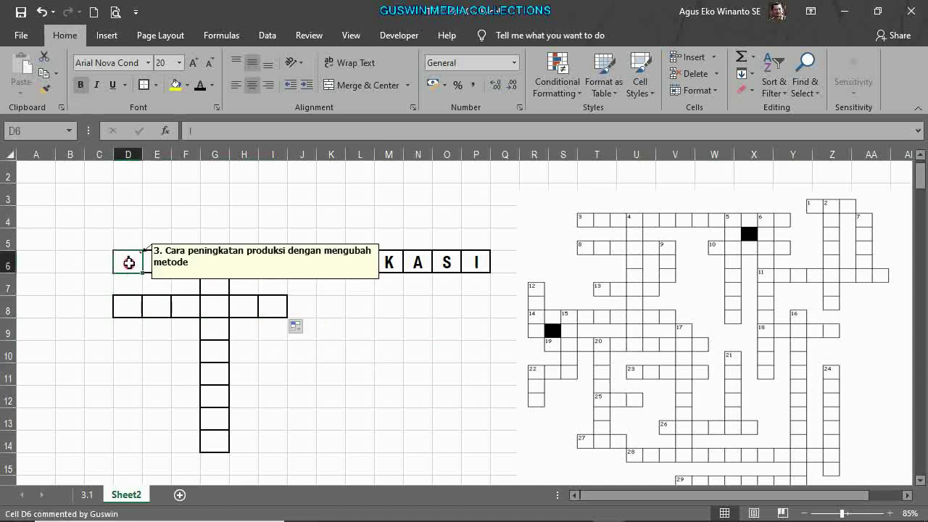
pyautogui.hotkey('ctrl', 'c')
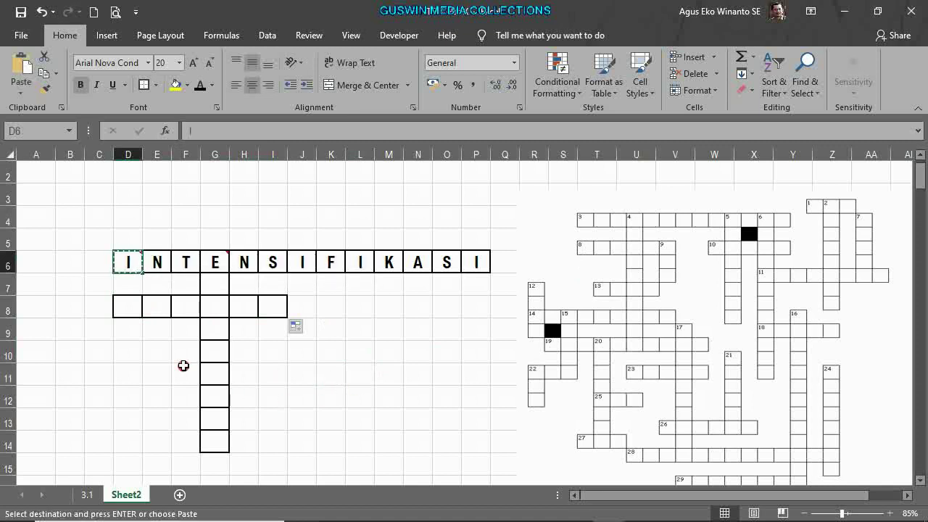
pyautogui.click(127, 308)
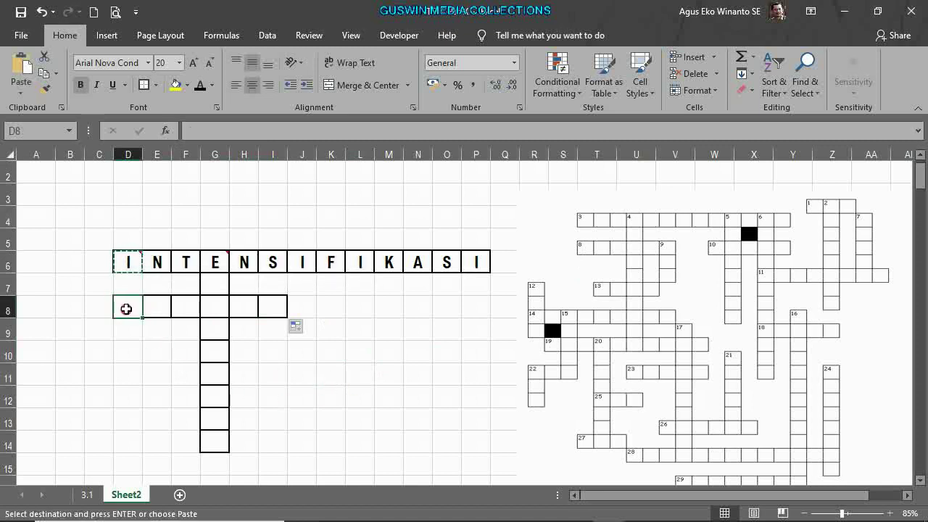
pyautogui.press('Return')
pyautogui.click(272, 351)
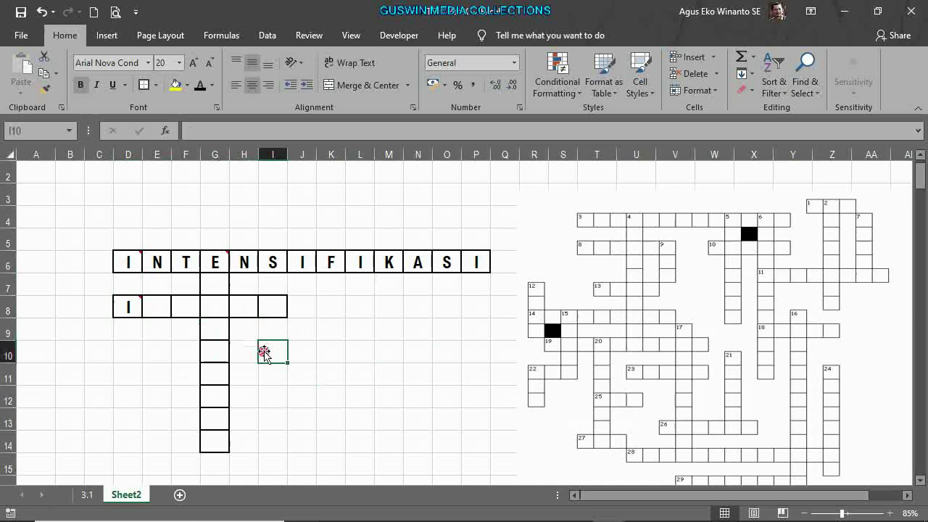
pyautogui.click(133, 306)
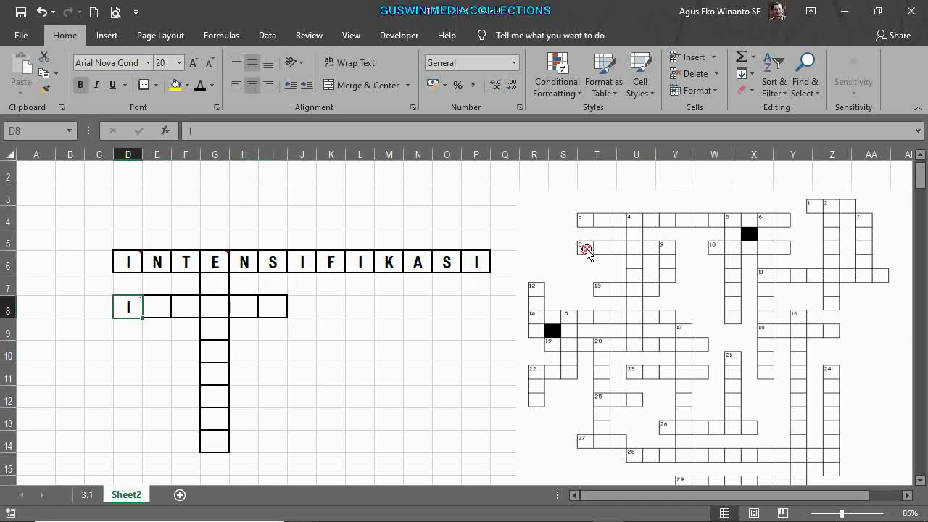
# - Move the crossword picture closer to the grid
pyautogui.keyDown('ctrl'); pyautogui.scroll(3, 660, 292); pyautogui.keyUp('ctrl')
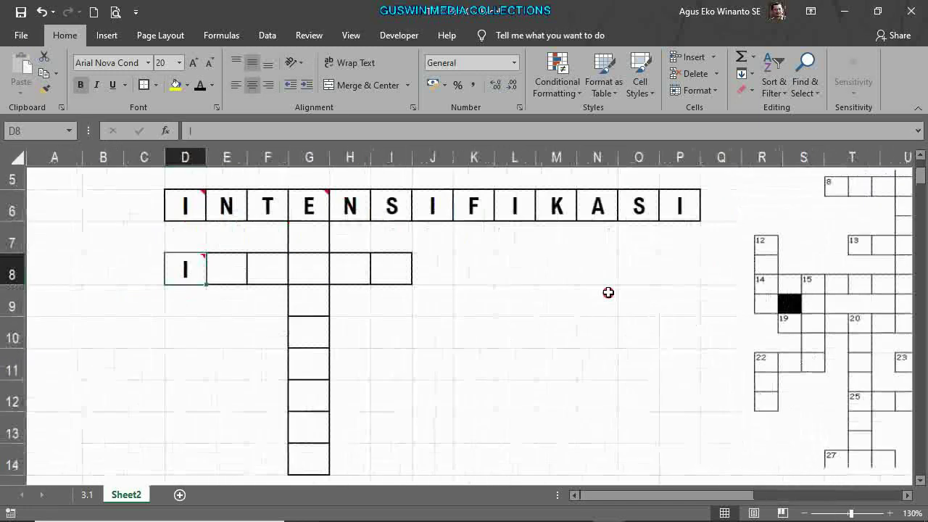
pyautogui.moveTo(850, 305); pyautogui.dragTo(654, 307)
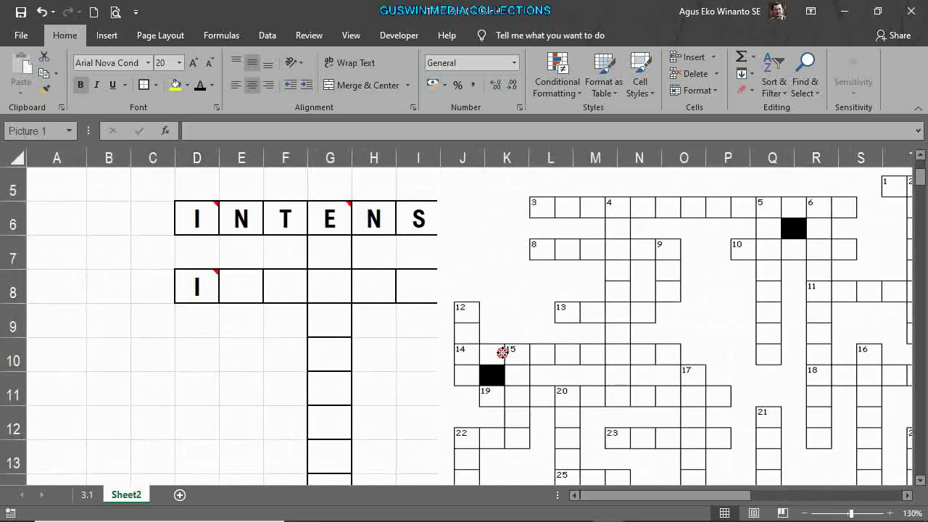
pyautogui.click(200, 287)
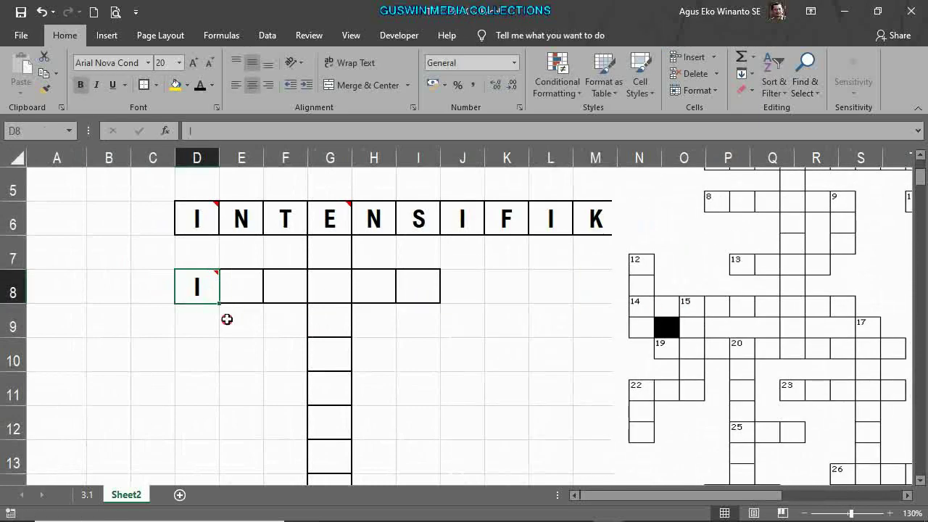
# - Delete the clue '8. Pedagang besar' text from the Across list
pyautogui.scroll(-5, 232, 319)
pyautogui.scroll(-1, 247, 330)
pyautogui.keyDown('ctrl'); pyautogui.scroll(-3, 246, 330); pyautogui.keyUp('ctrl')
pyautogui.keyDown('ctrl'); pyautogui.scroll(-2, 254, 348); pyautogui.keyUp('ctrl')
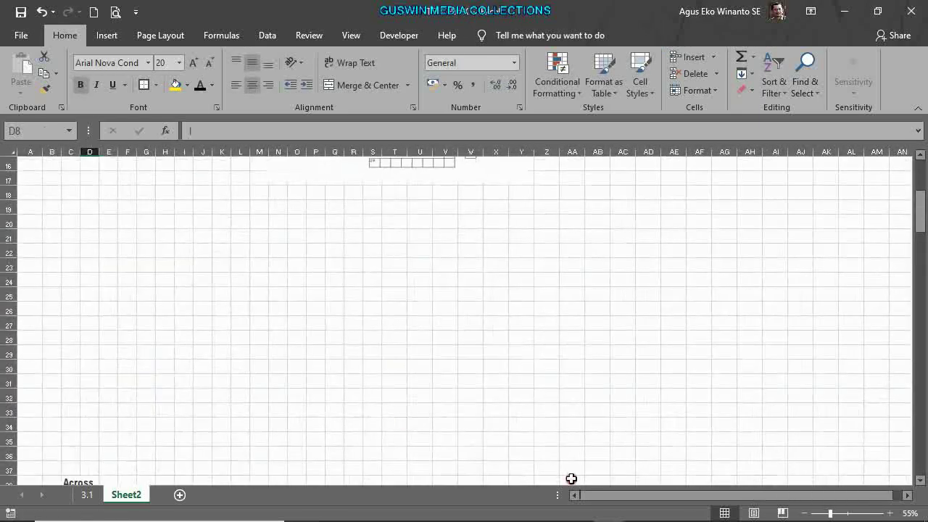
pyautogui.keyDown('ctrl'); pyautogui.scroll(-3, 283, 437); pyautogui.keyUp('ctrl')
pyautogui.scroll(-3, 269, 424)
pyautogui.scroll(-3, 255, 408)
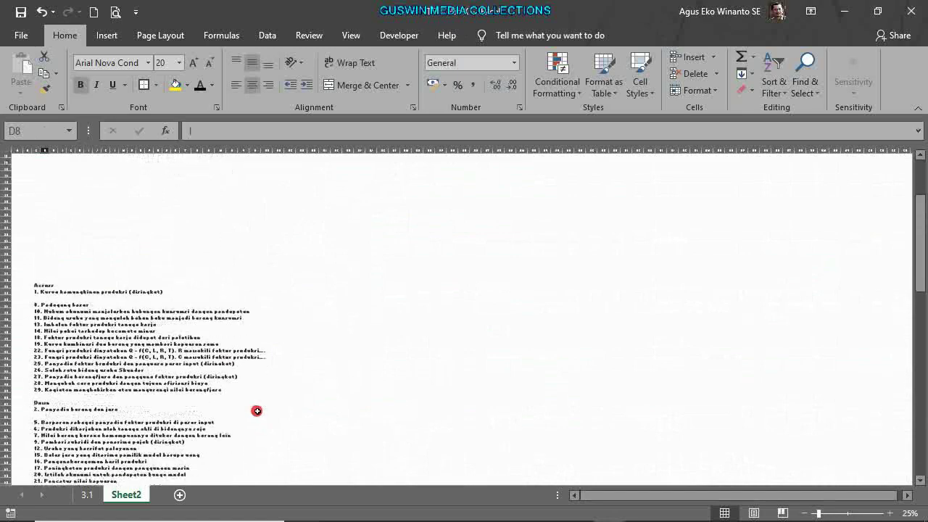
pyautogui.scroll(-1, 217, 406)
pyautogui.keyDown('ctrl'); pyautogui.scroll(4, 187, 404); pyautogui.keyUp('ctrl')
pyautogui.scroll(1, 189, 357)
pyautogui.scroll(2, 188, 357)
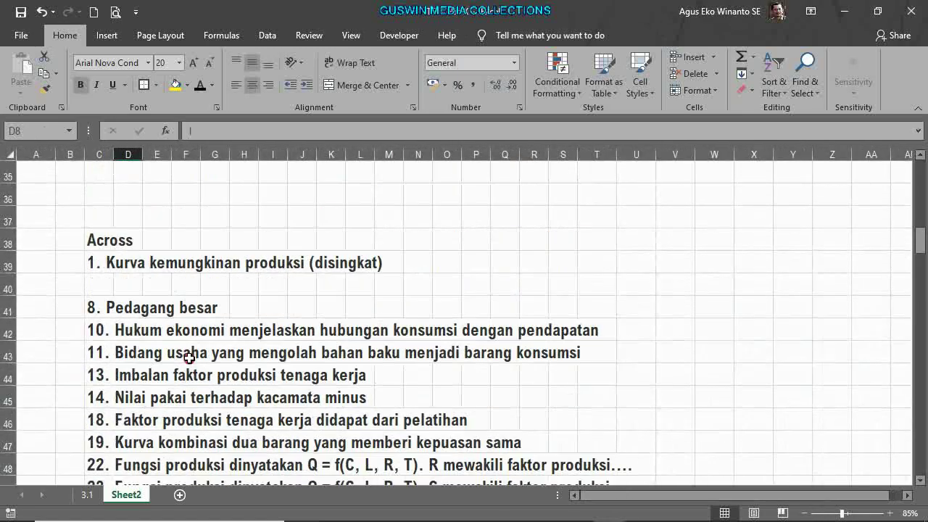
pyautogui.click(97, 305)
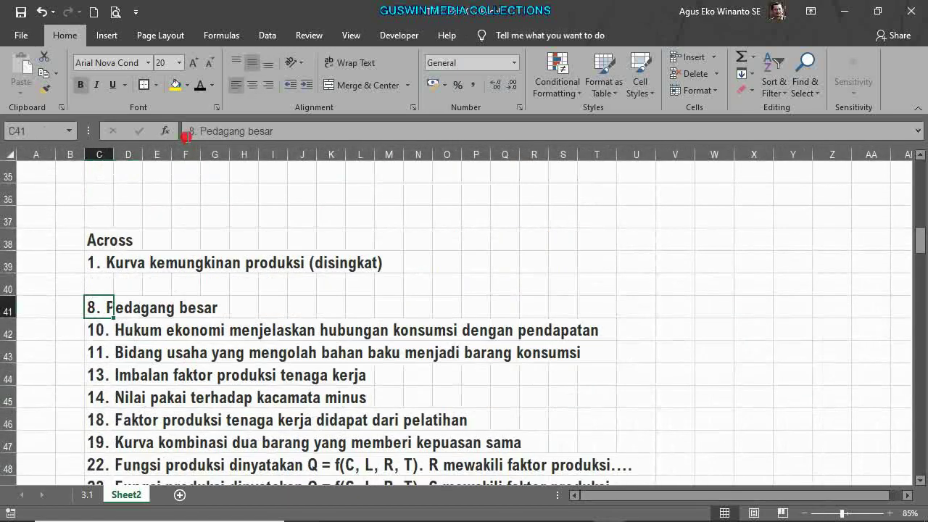
pyautogui.moveTo(189, 131); pyautogui.dragTo(280, 137)
pyautogui.press('BackSpace')
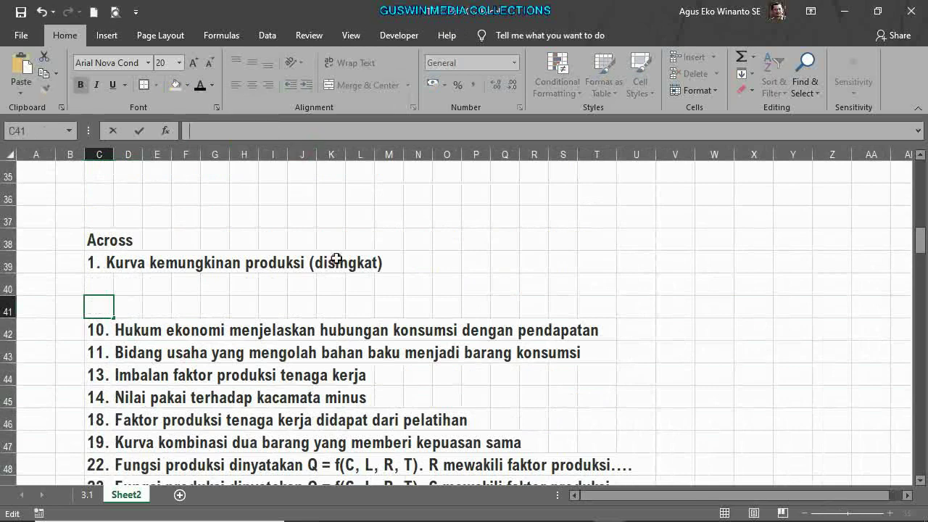
# - Replace D8's old comment text with '8. Pedagang besar'
pyautogui.scroll(5, 414, 336)
pyautogui.scroll(5, 410, 338)
pyautogui.scroll(1, 398, 336)
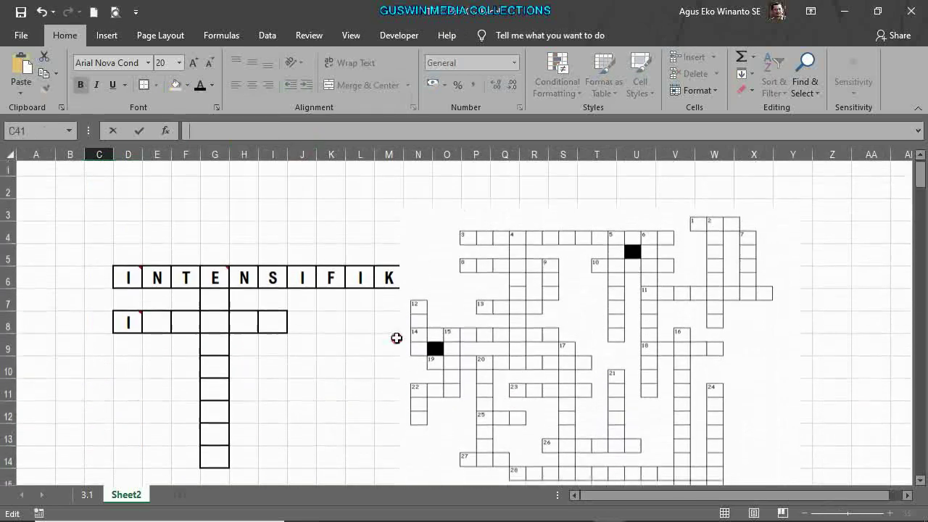
pyautogui.scroll(1, 397, 336)
pyautogui.click(128, 325)
pyautogui.rightClick(127, 328)
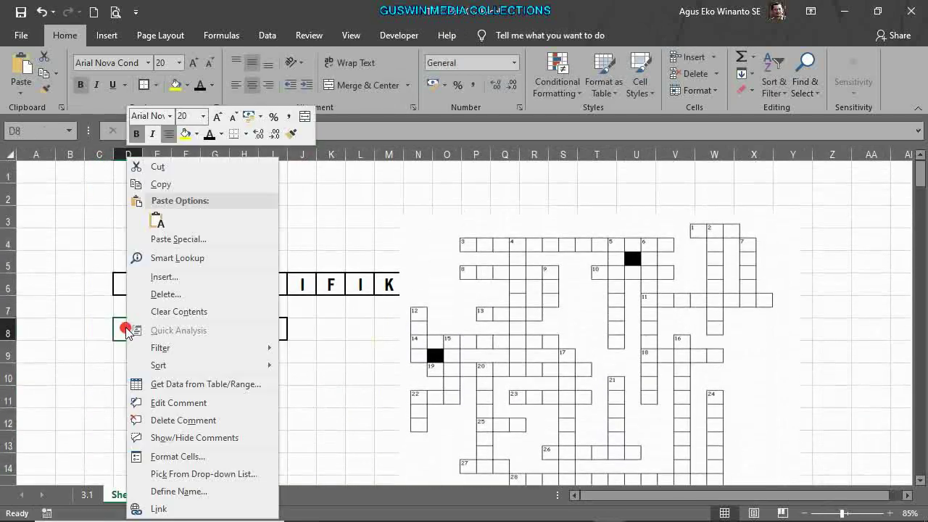
pyautogui.click(187, 408)
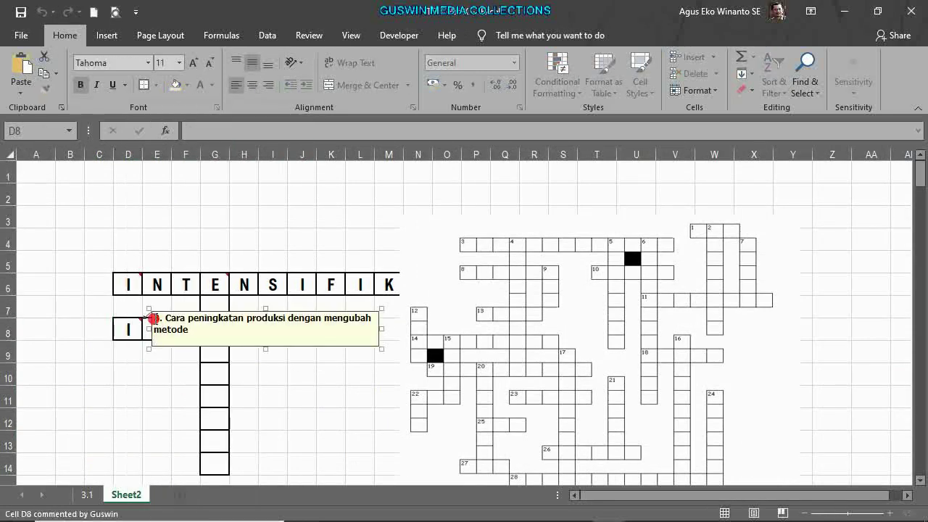
pyautogui.moveTo(152, 317); pyautogui.dragTo(206, 338)
pyautogui.write('8. Pedagang besar')
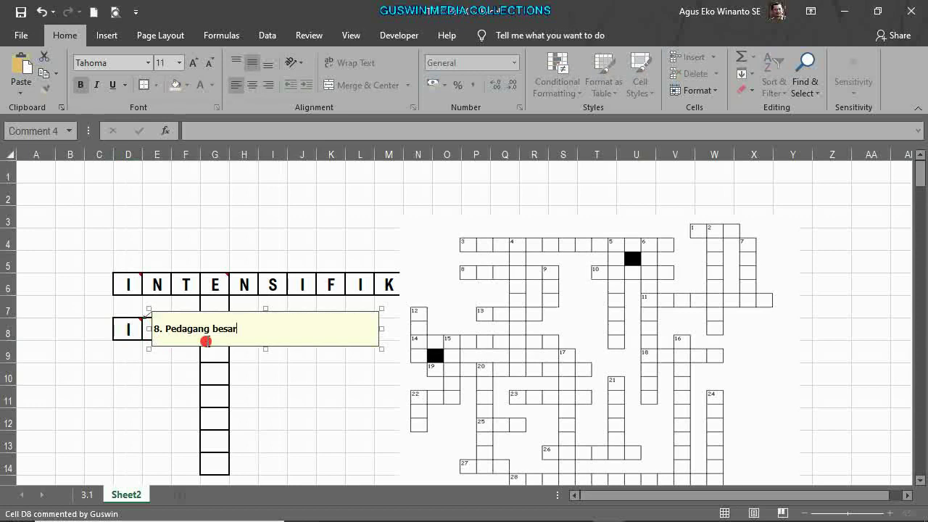
pyautogui.click(341, 373)
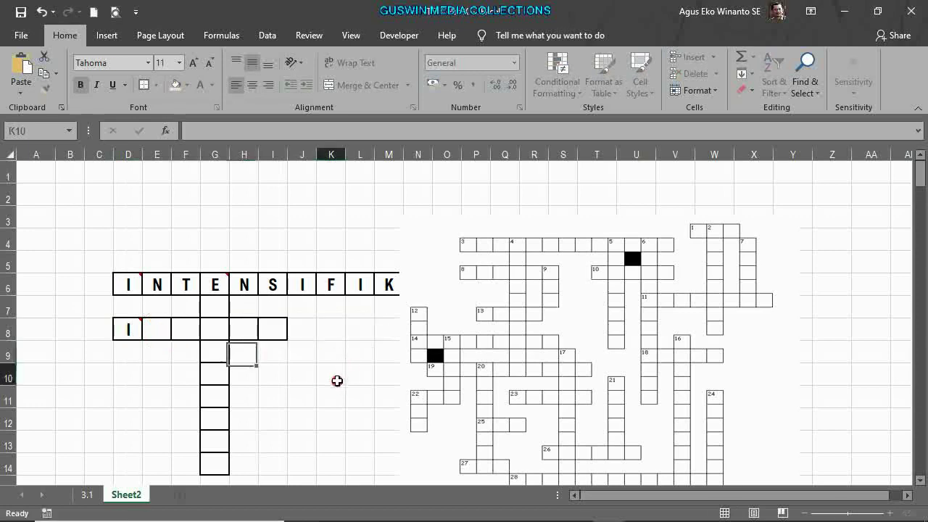
pyautogui.click(131, 329)
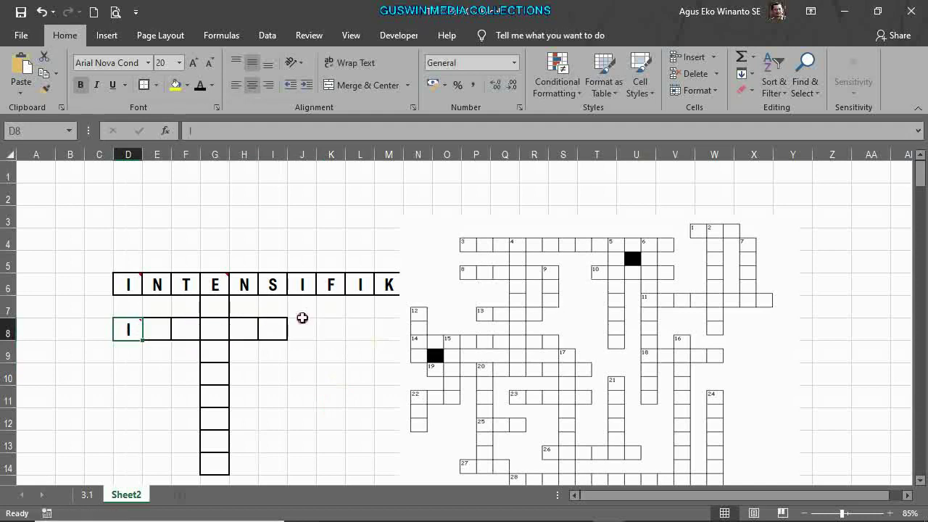
# - Type GROSIR letter by letter across the row 8 answer boxes D8:I8
pyautogui.write('G')
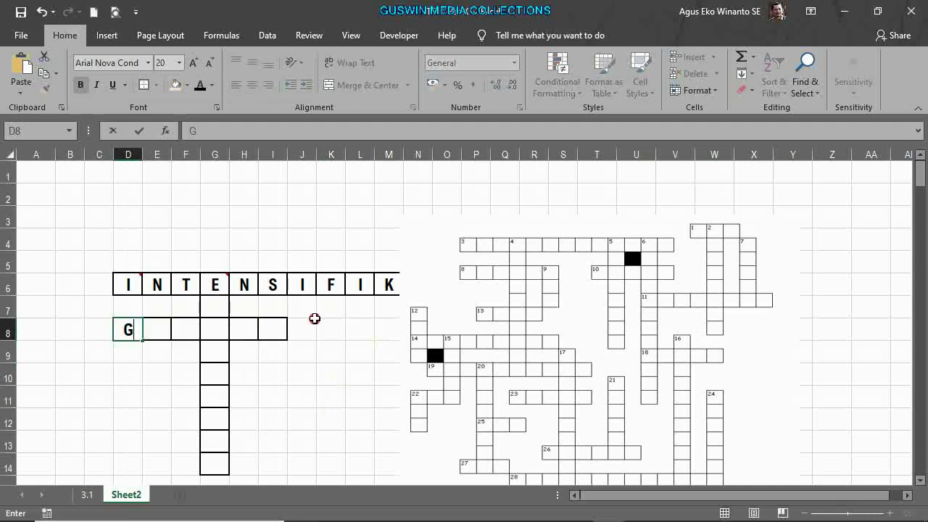
pyautogui.press('Right')
pyautogui.write('R')
pyautogui.press('Right')
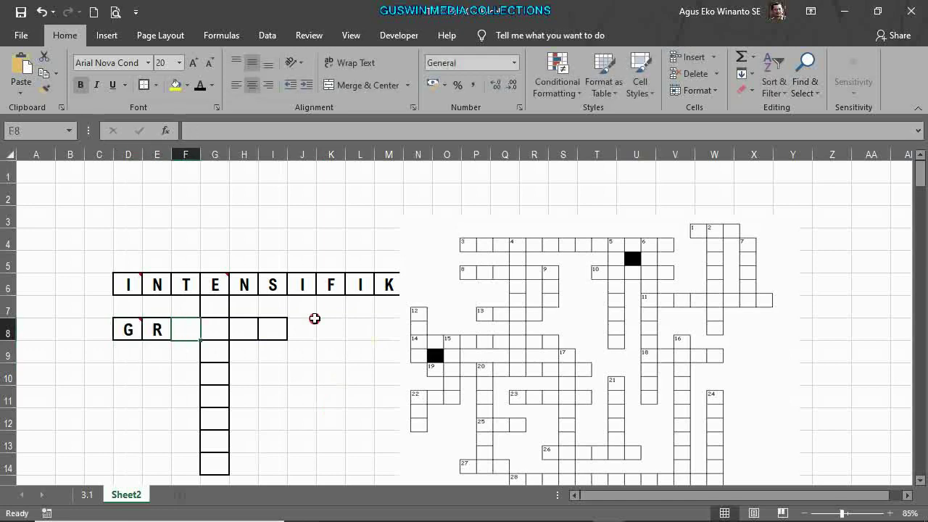
pyautogui.write('O')
pyautogui.press('Right')
pyautogui.write('S')
pyautogui.press('Right')
pyautogui.write('I')
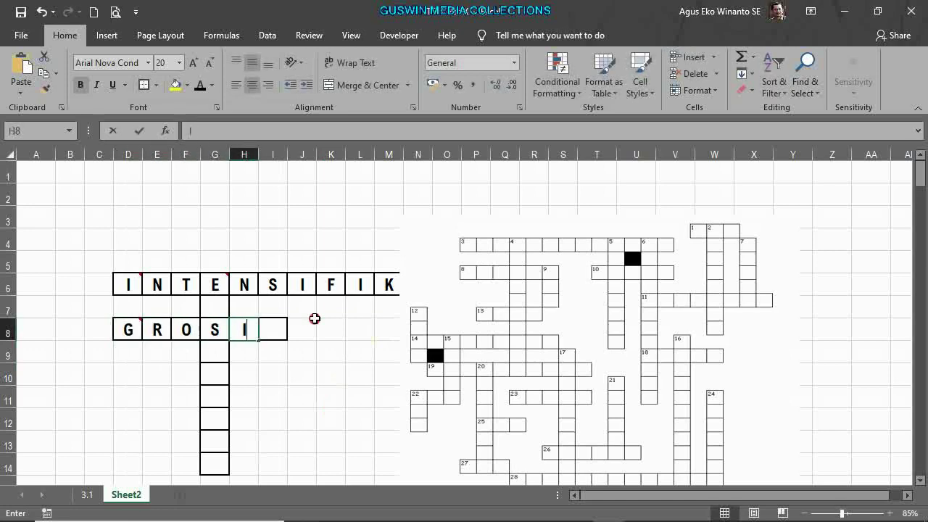
pyautogui.press('Right')
pyautogui.write('R')
pyautogui.press('Right')
pyautogui.press('Right')
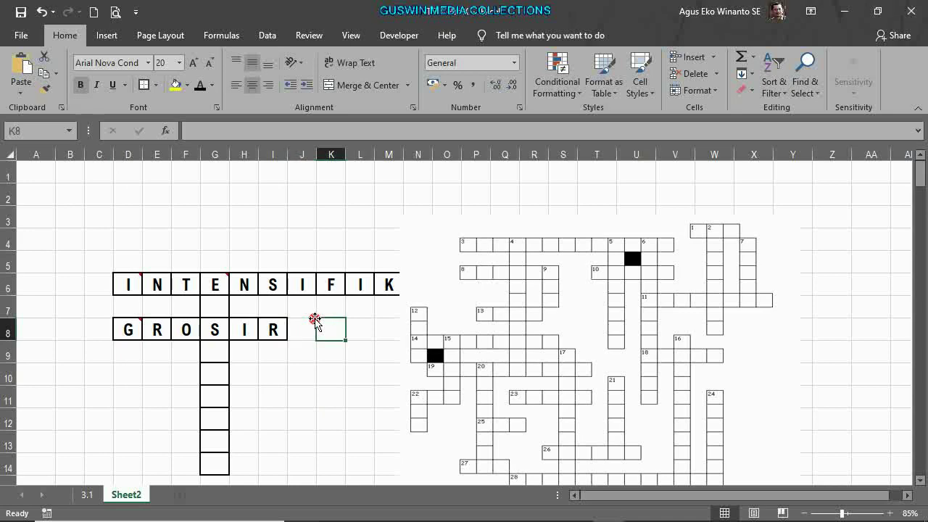
pyautogui.click(356, 396)
# - Move the crossword picture to sit beside the answer grid
pyautogui.scroll(-2, 355, 396)
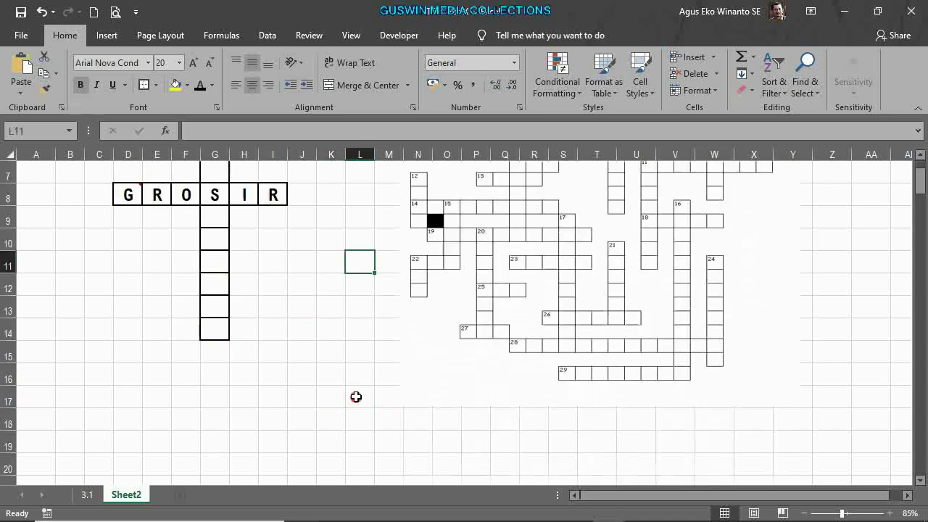
pyautogui.scroll(2, 356, 396)
pyautogui.scroll(-1, 356, 395)
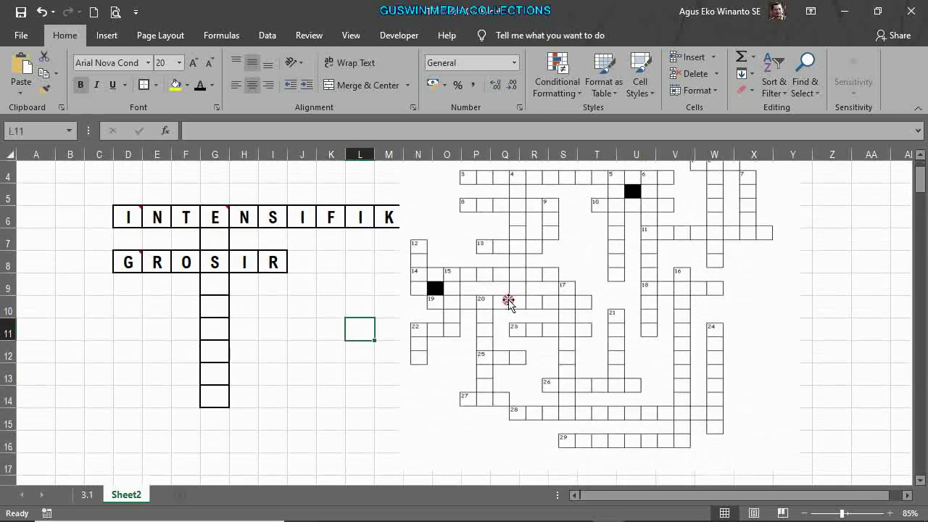
pyautogui.moveTo(508, 300)
pyautogui.mouseDown()
pyautogui.moveTo(608, 286)
pyautogui.moveTo(605, 271)
pyautogui.mouseUp()
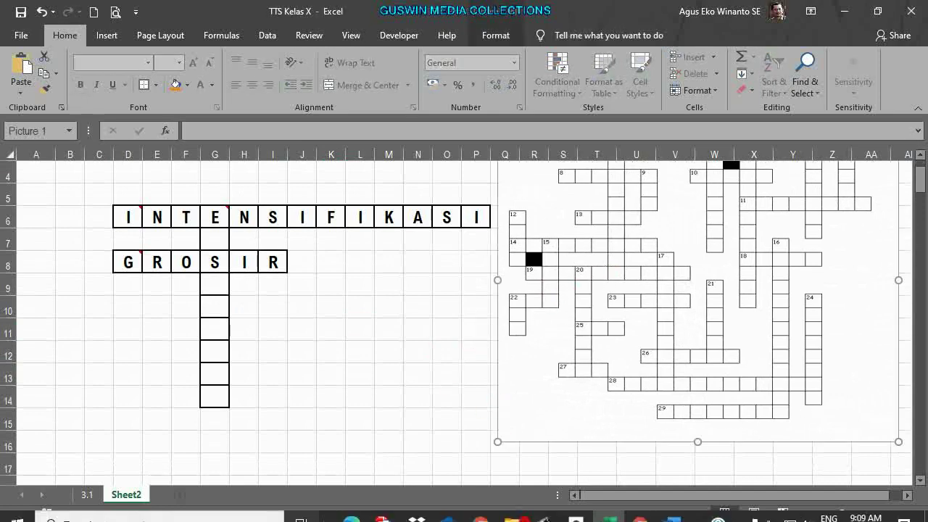
# - Copy the P with its comment from S5 into T5
pyautogui.click(696, 236)
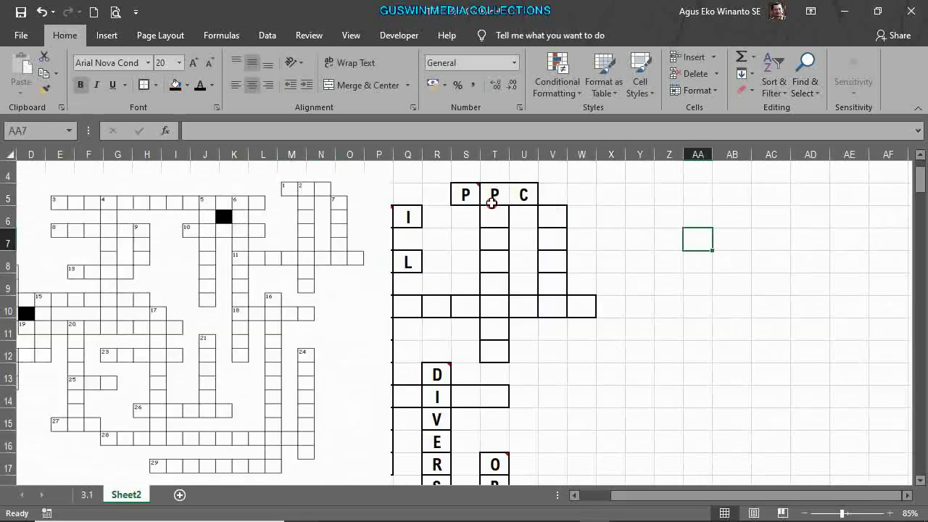
pyautogui.click(467, 195)
pyautogui.hotkey('ctrl', 'c')
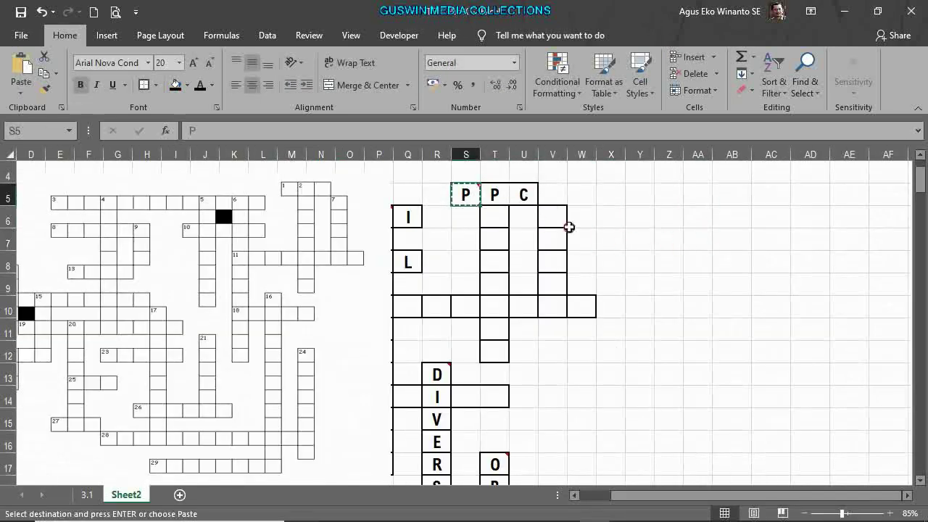
pyautogui.click(497, 194)
pyautogui.hotkey('ctrl', 'v')
pyautogui.click(660, 239)
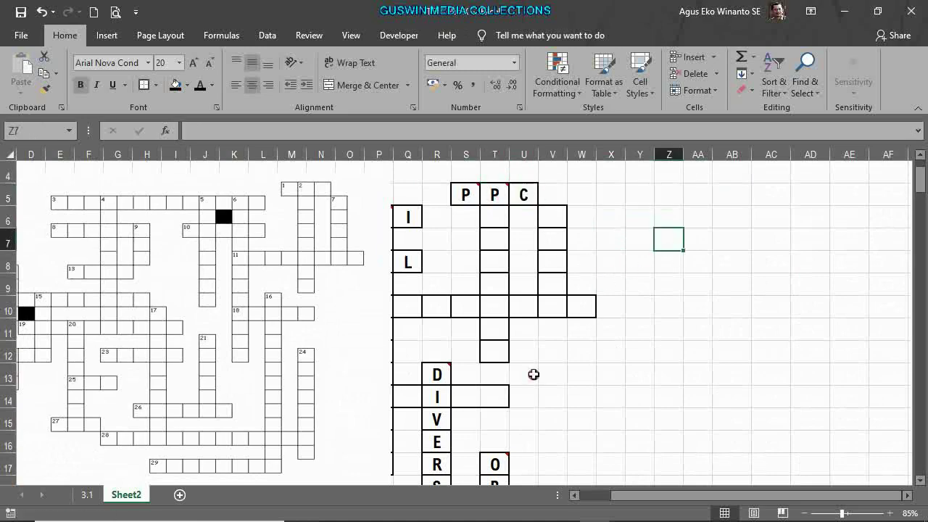
# - Delete the clue 2 text from cell D38 in the Down list
pyautogui.scroll(-1, 507, 375)
pyautogui.scroll(-3, 501, 374)
pyautogui.scroll(-3, 502, 352)
pyautogui.scroll(-2, 503, 352)
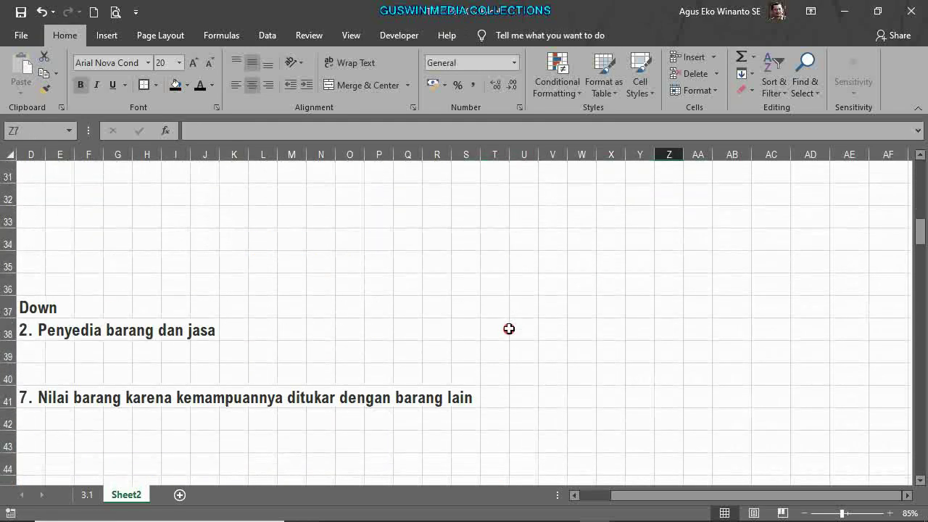
pyautogui.click(29, 329)
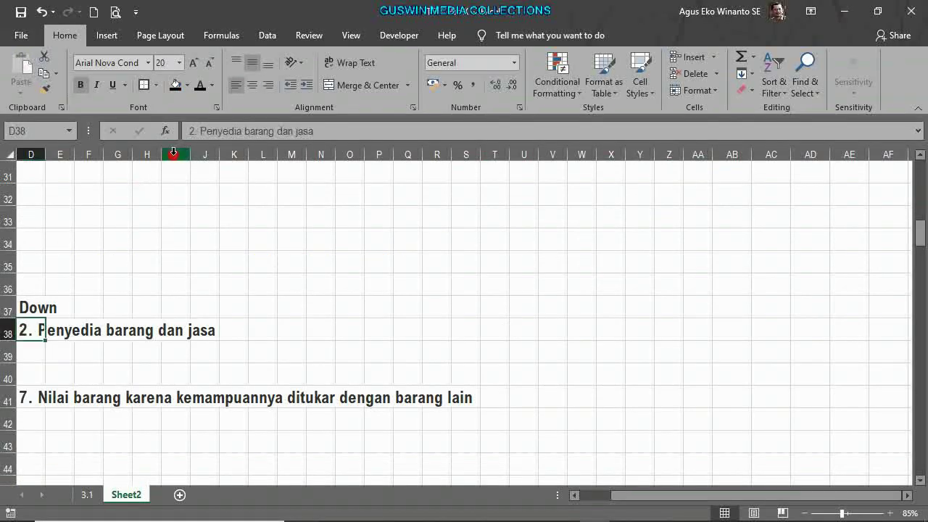
pyautogui.moveTo(186, 131); pyautogui.dragTo(360, 131)
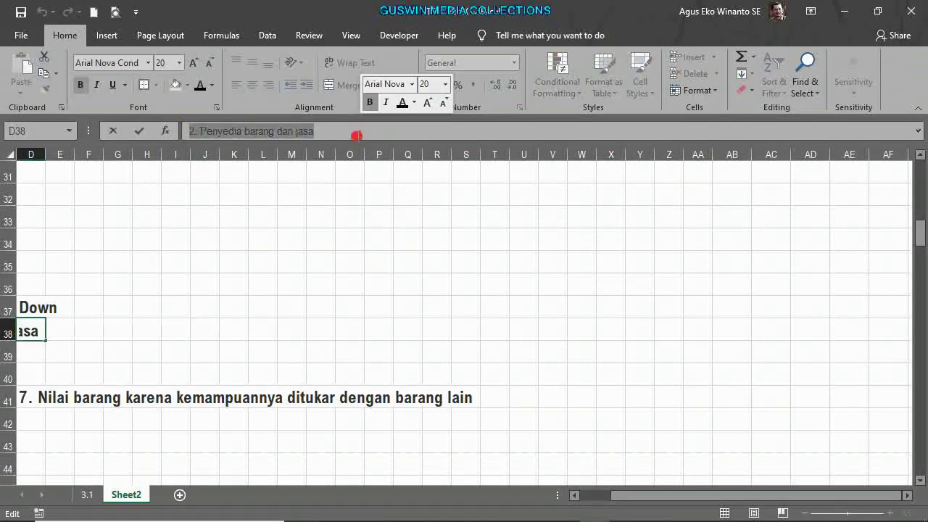
pyautogui.press('BackSpace')
# - Rewrite T5's comment as '2. Penyedia barang dan jasa'
pyautogui.scroll(6, 456, 239)
pyautogui.scroll(2, 500, 261)
pyautogui.scroll(2, 551, 272)
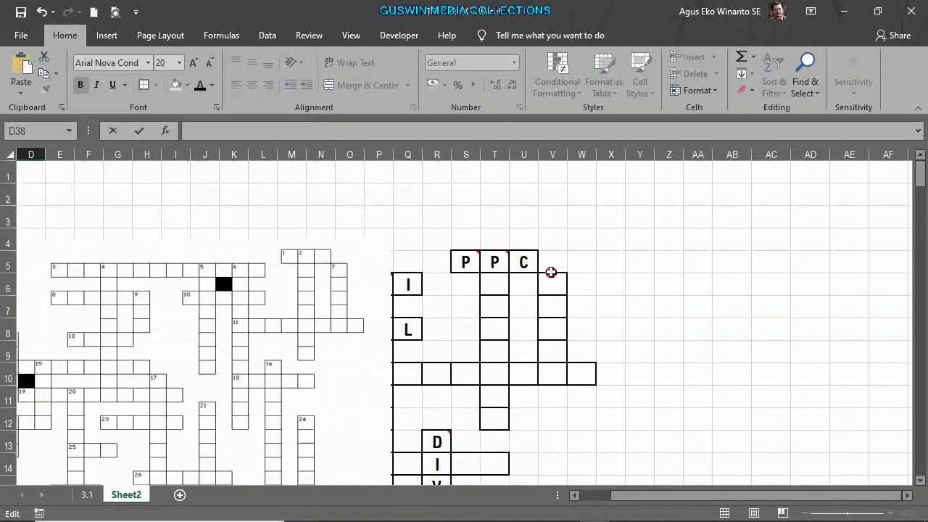
pyautogui.click(494, 261)
pyautogui.rightClick(494, 260)
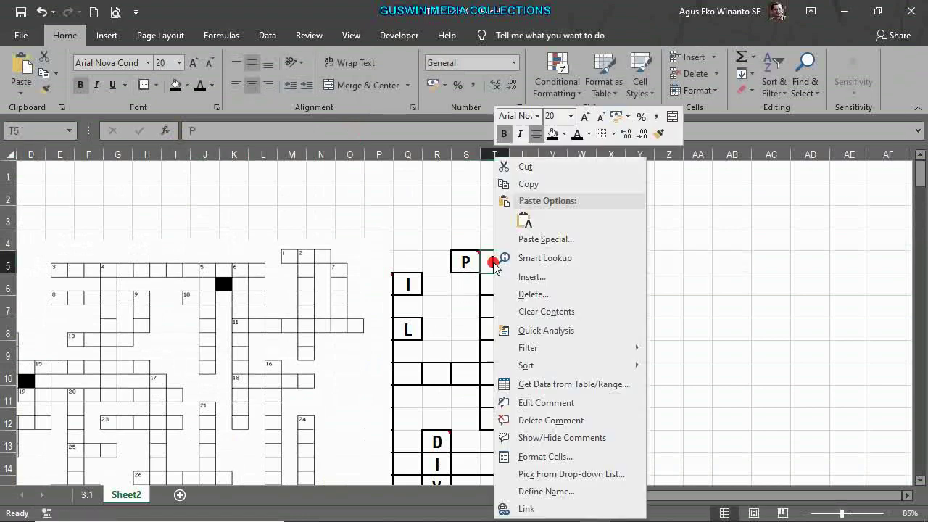
pyautogui.click(562, 403)
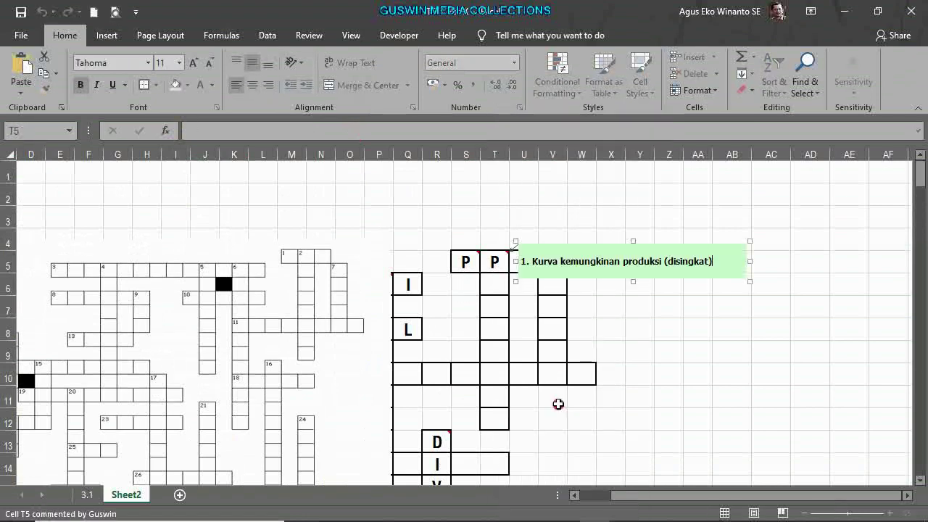
pyautogui.moveTo(520, 261); pyautogui.dragTo(684, 269)
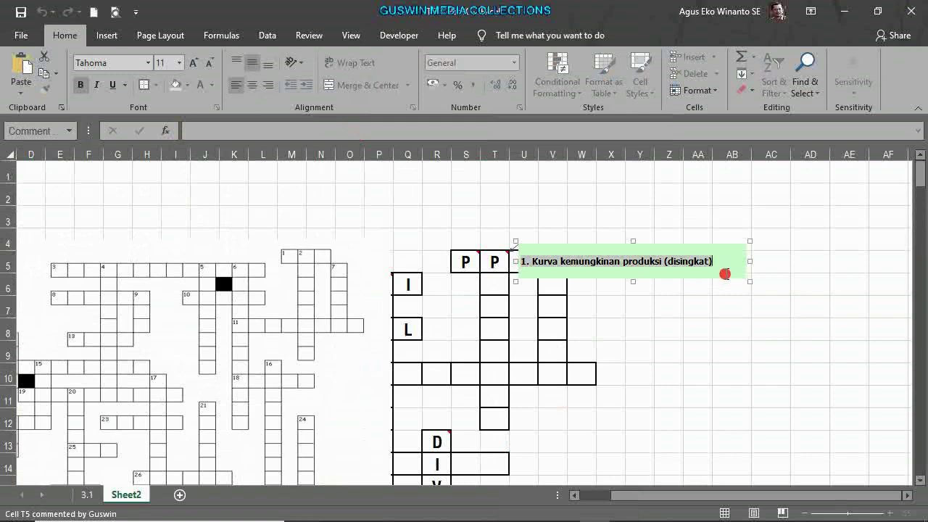
pyautogui.write('2. Penyedia barang dan jasa')
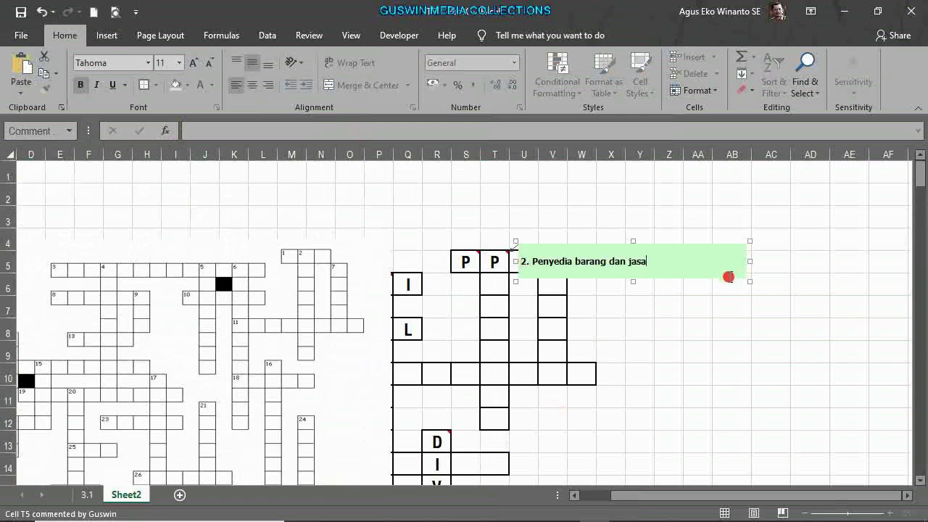
pyautogui.click(668, 337)
pyautogui.click(499, 265)
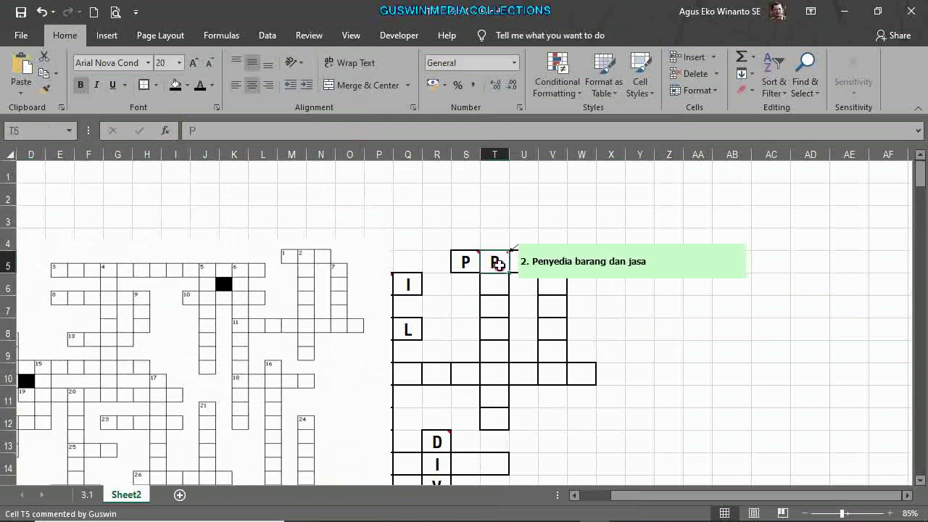
pyautogui.click(501, 283)
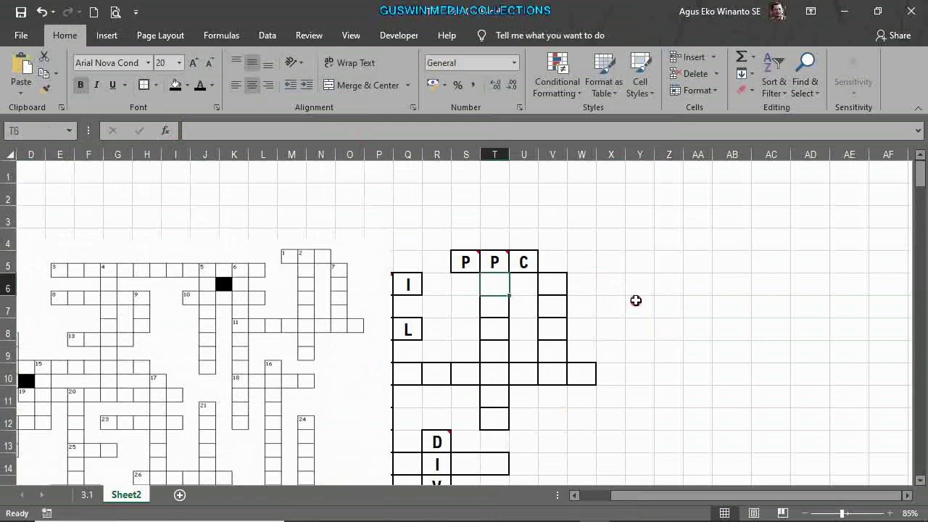
# - Enter R in T6, then clear the letters mistakenly typed across U6:Z6
pyautogui.write('R')
pyautogui.press('Tab')
pyautogui.write('O')
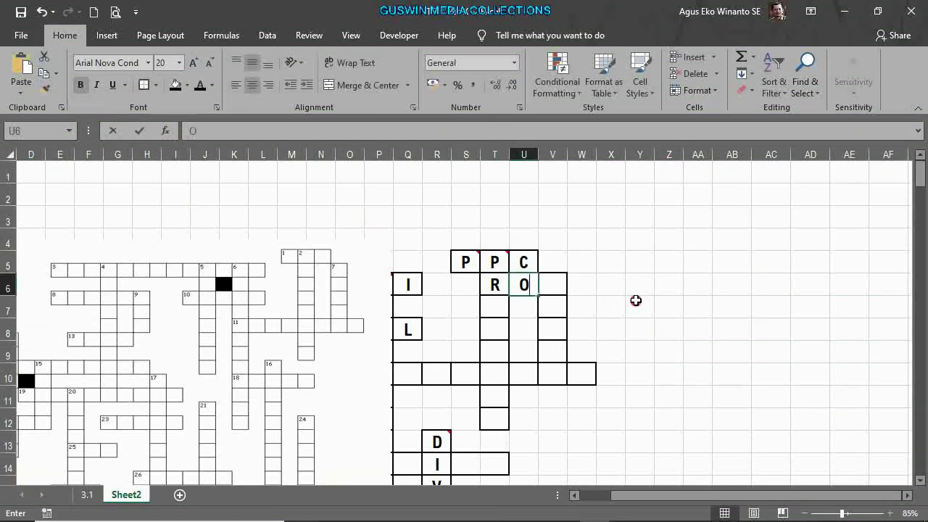
pyautogui.press('Tab')
pyautogui.write('D')
pyautogui.press('Tab')
pyautogui.write('U\tS\t')
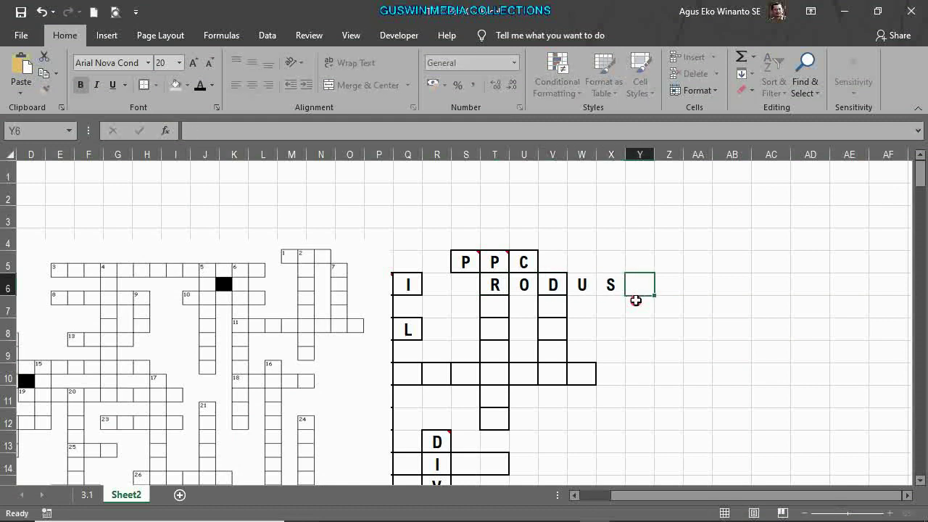
pyautogui.write('E\tN')
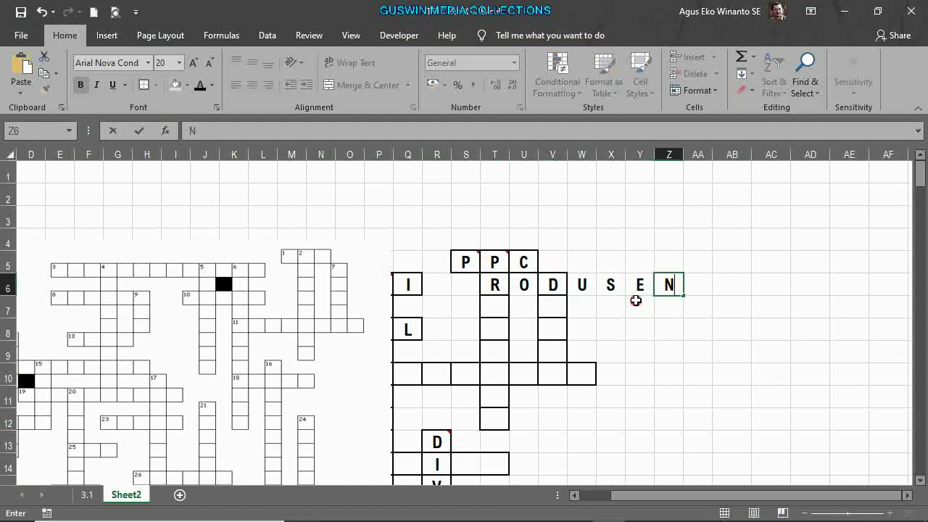
pyautogui.click(686, 346)
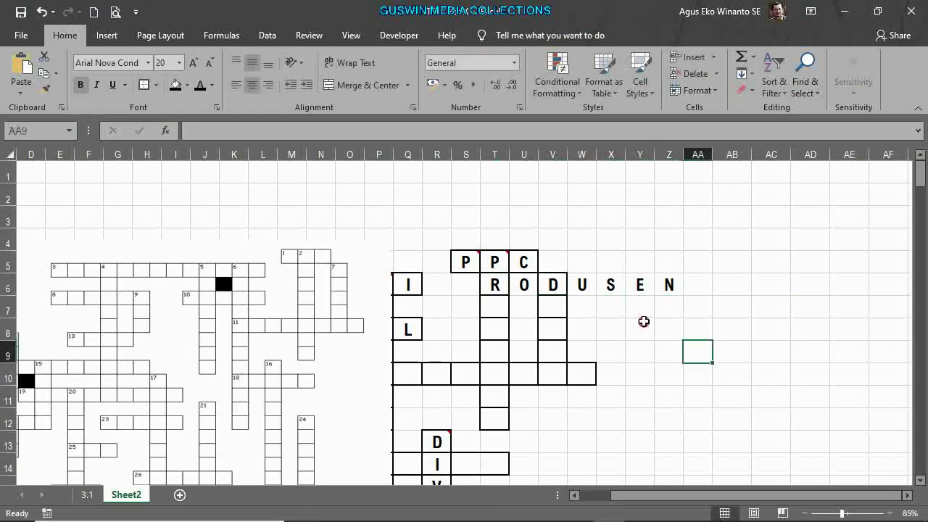
pyautogui.click(635, 300)
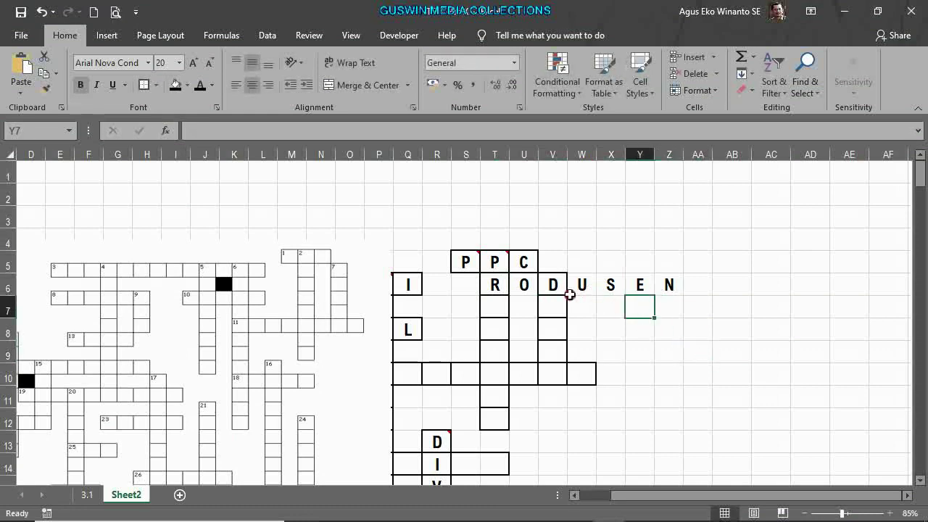
pyautogui.moveTo(527, 282); pyautogui.dragTo(667, 284)
pyautogui.press('Delete')
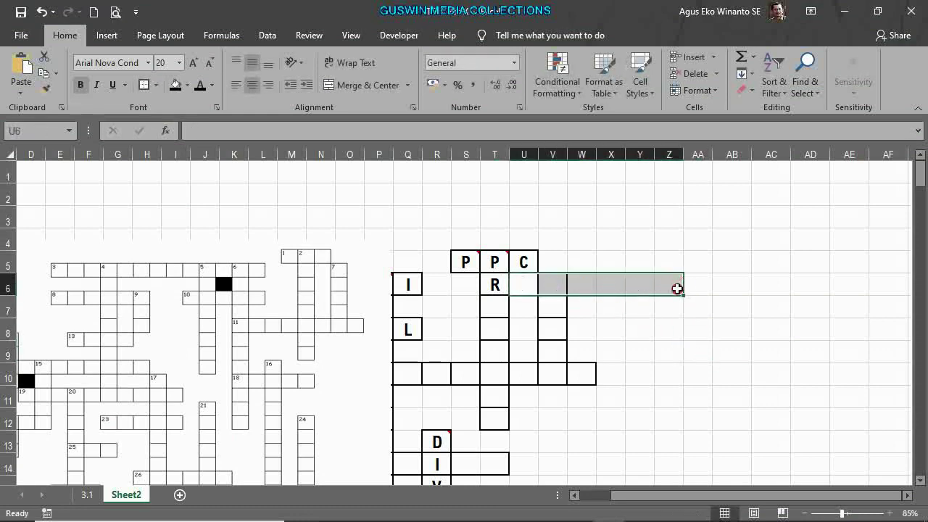
pyautogui.click(668, 306)
# - Fill O, D, U, S, E, N down column T from T7 to T12
pyautogui.click(499, 305)
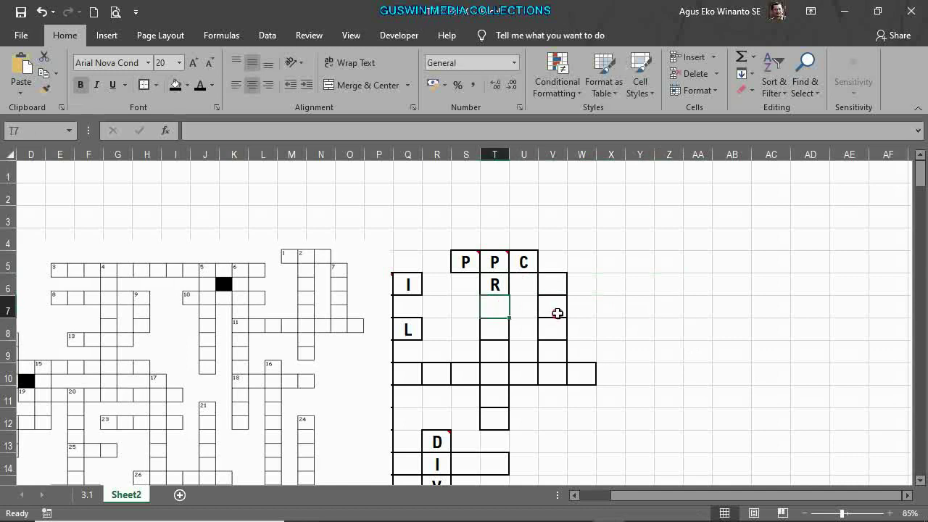
pyautogui.write('O')
pyautogui.press('Return')
pyautogui.write('D')
pyautogui.press('Return')
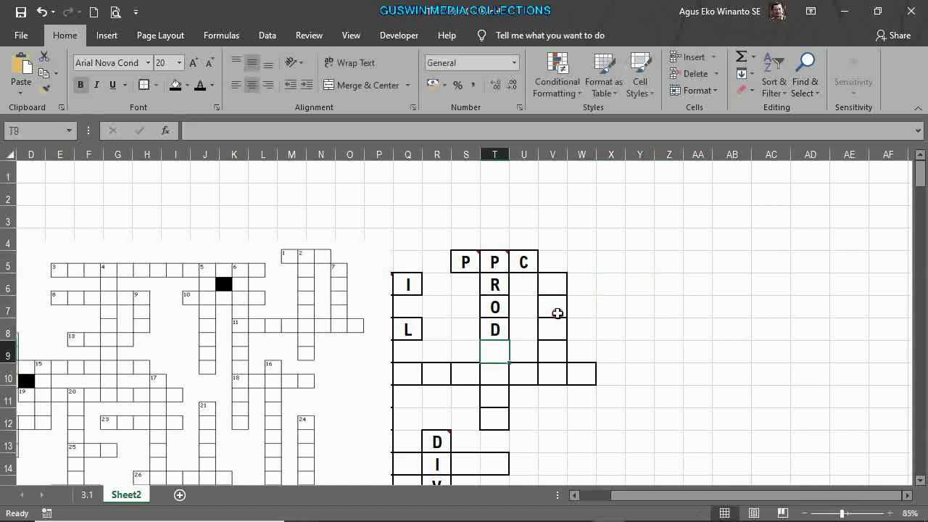
pyautogui.write('U')
pyautogui.press('Return')
pyautogui.write('S E')
pyautogui.press('Return')
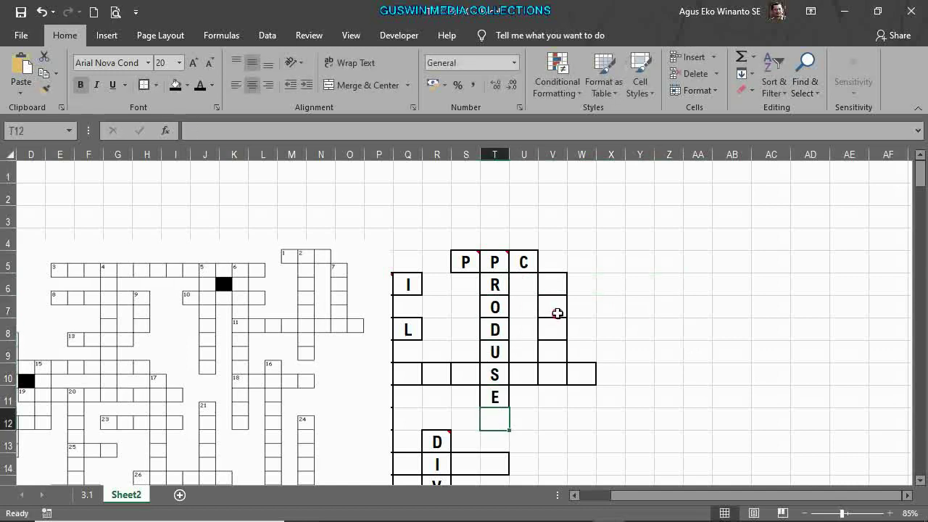
pyautogui.write('N')
pyautogui.press('Return')
pyautogui.click(634, 331)
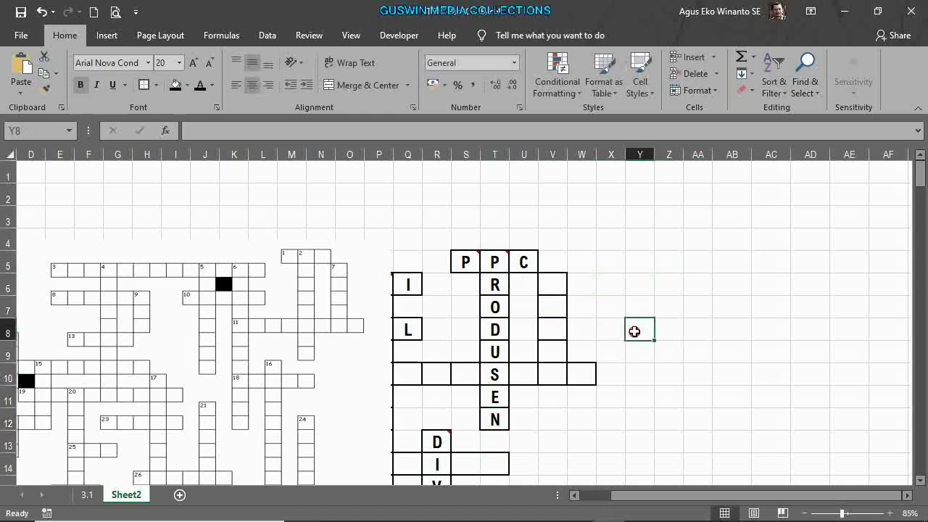
pyautogui.click(542, 293)
pyautogui.moveTo(321, 284)
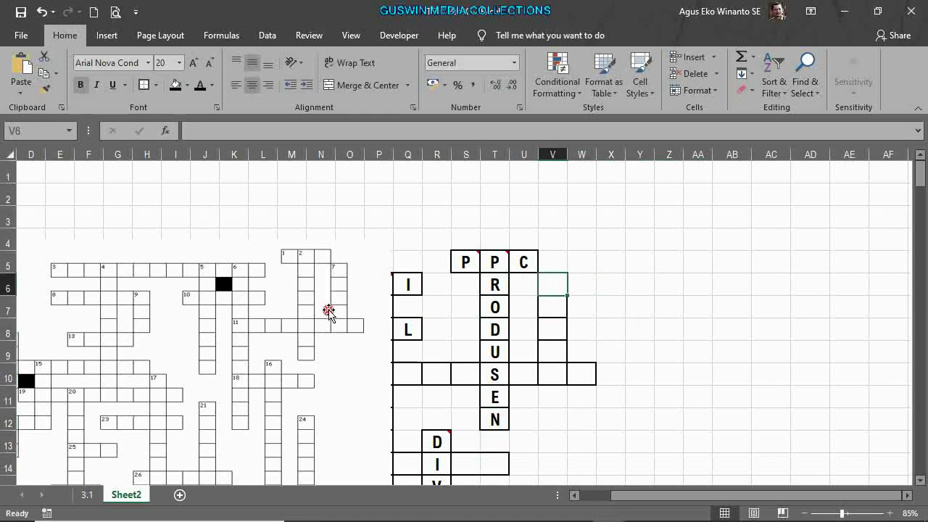
# - Paste the P from T5 into V6, then undo that paste
pyautogui.click(501, 265)
pyautogui.hotkey('ctrl', 'c')
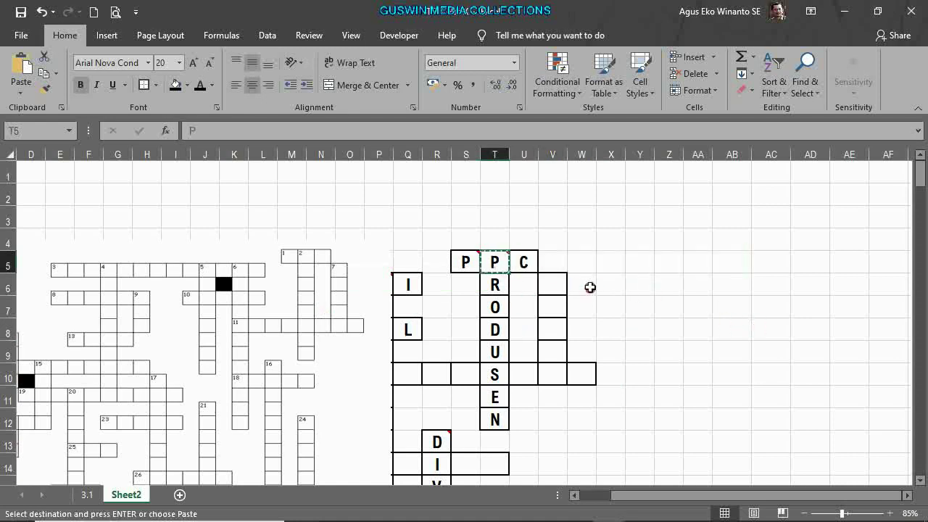
pyautogui.click(544, 283)
pyautogui.press('Return')
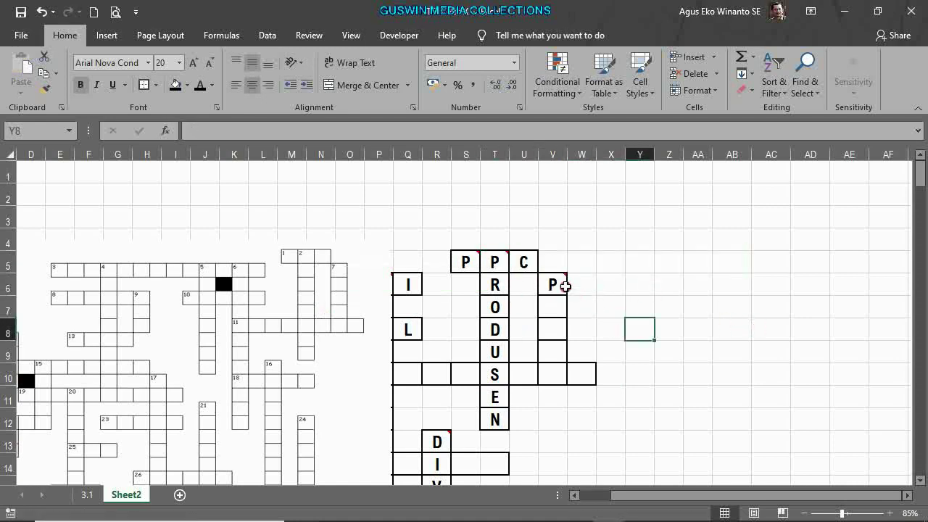
pyautogui.hotkey('ctrl', 'z')
pyautogui.click(642, 342)
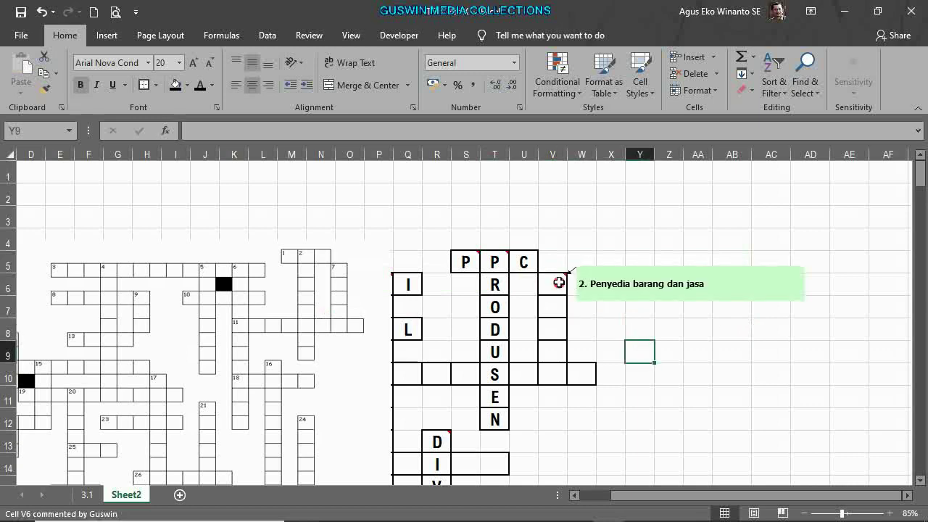
# - Remove the clue 7 text from cell D41
pyautogui.scroll(-4, 468, 356)
pyautogui.scroll(-3, 472, 360)
pyautogui.scroll(-2, 472, 360)
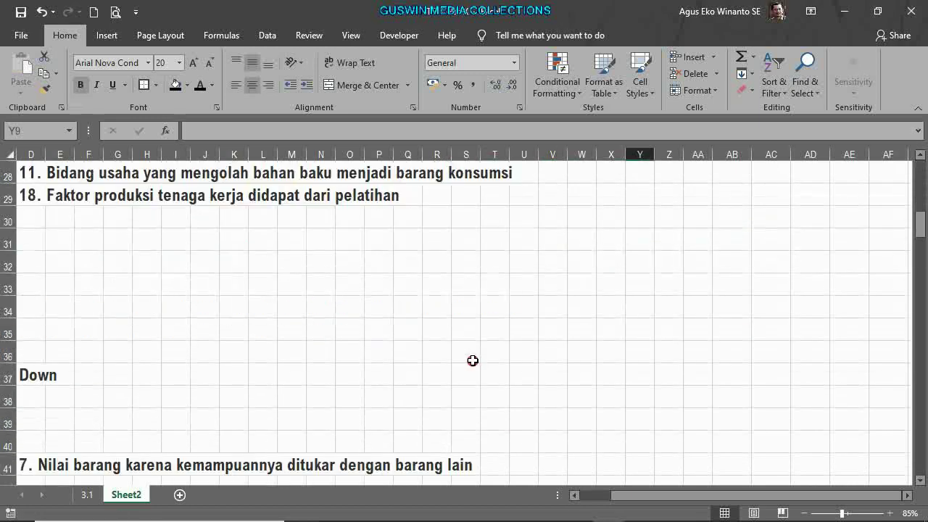
pyautogui.scroll(-3, 472, 361)
pyautogui.click(21, 263)
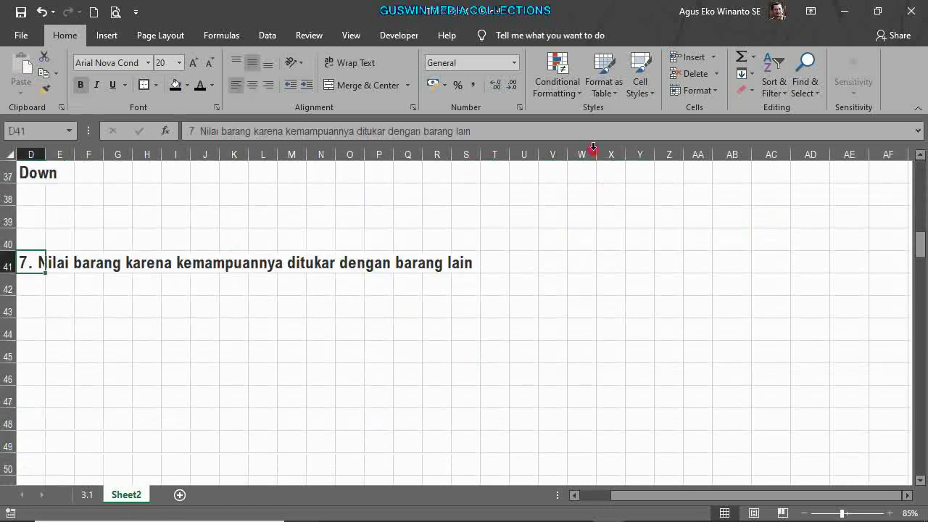
pyautogui.tripleClick(624, 131)
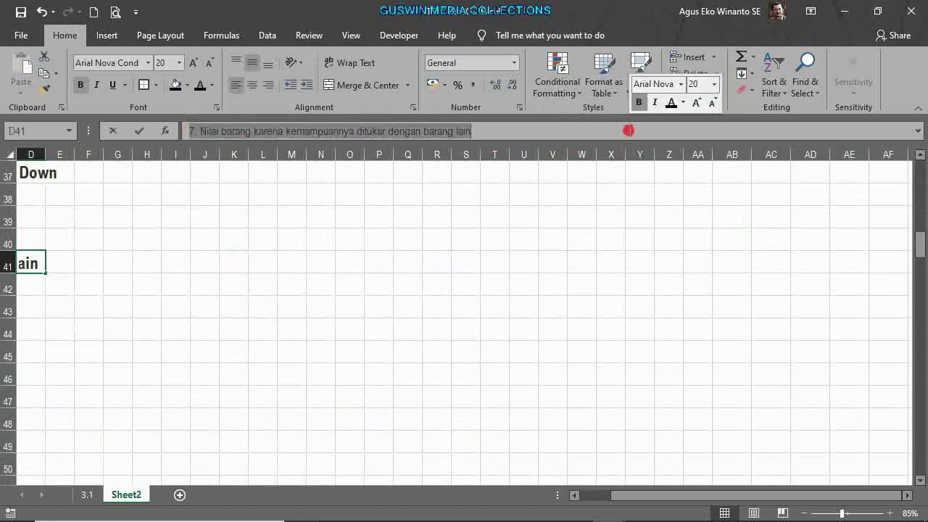
pyautogui.press('Delete')
# - Replace V6's clue 2 comment with the clue 7 text, 'Nilai barang karena kemampuannya ditukar dengan barang lain'
pyautogui.scroll(6, 583, 246)
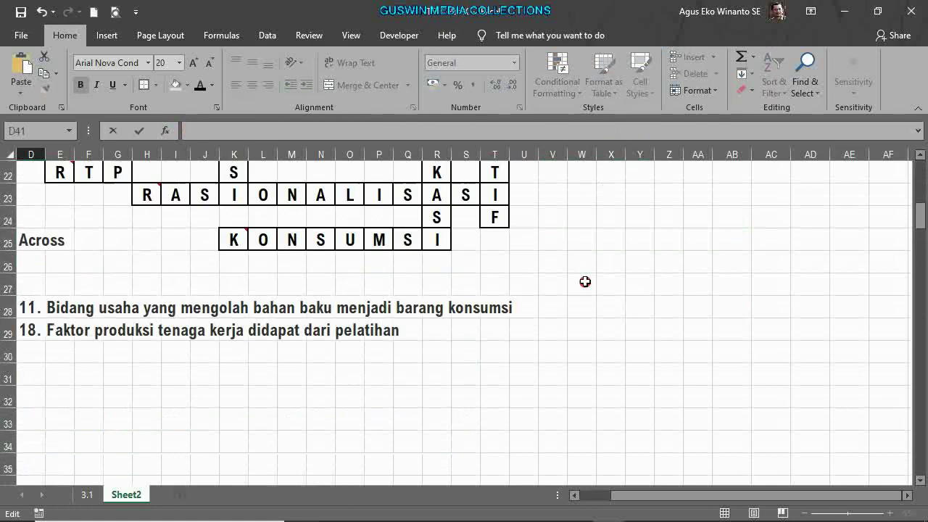
pyautogui.scroll(6, 588, 282)
pyautogui.scroll(1, 597, 293)
pyautogui.rightClick(556, 283)
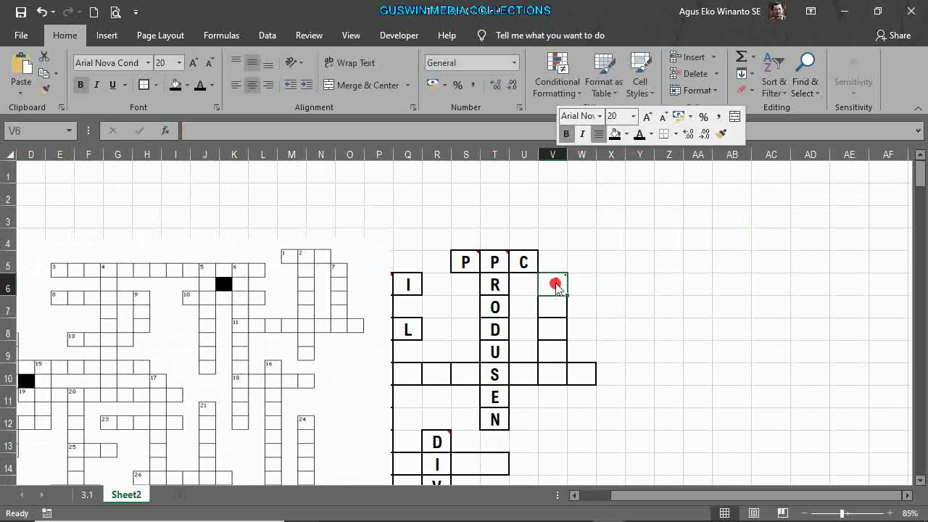
pyautogui.click(609, 405)
pyautogui.write('2. Penyedia barang dan jasa')
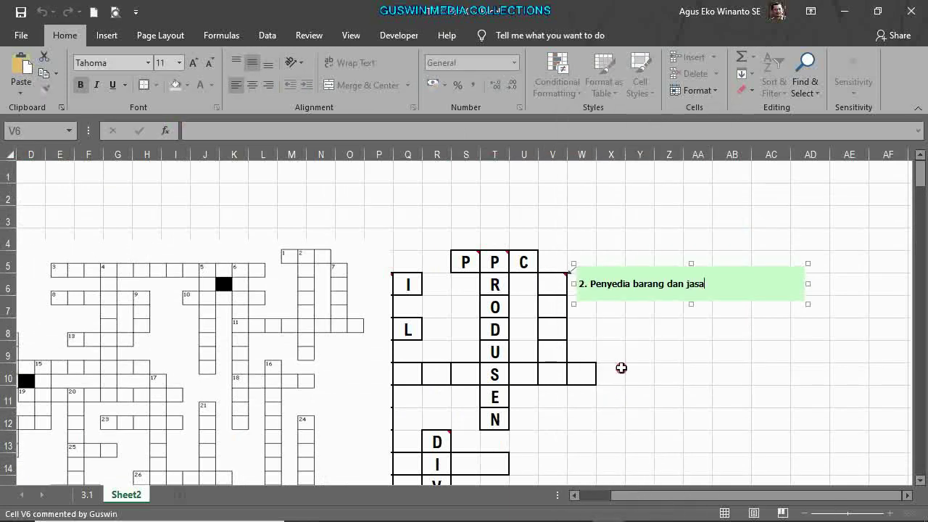
pyautogui.click(761, 287)
pyautogui.hotkey('ctrl', 'a')
pyautogui.hotkey('ctrl', 'v')
pyautogui.click(672, 291)
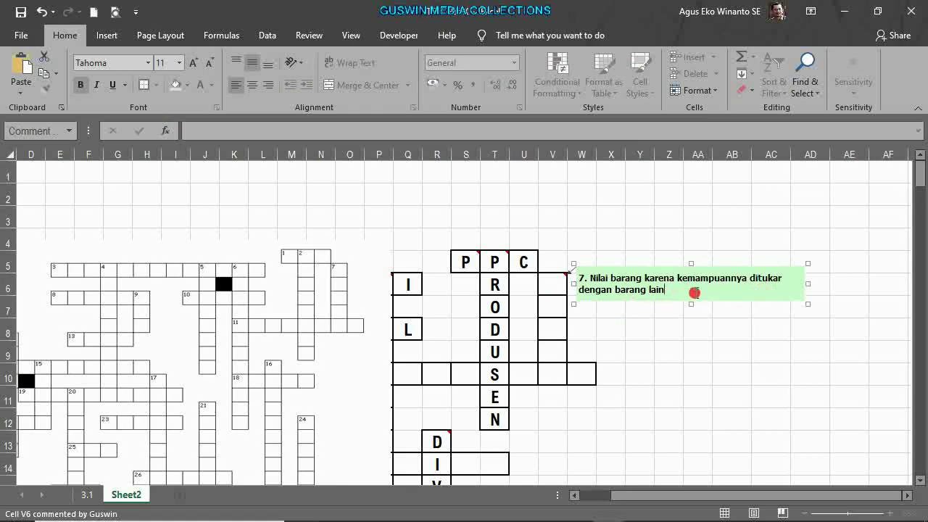
pyautogui.click(741, 351)
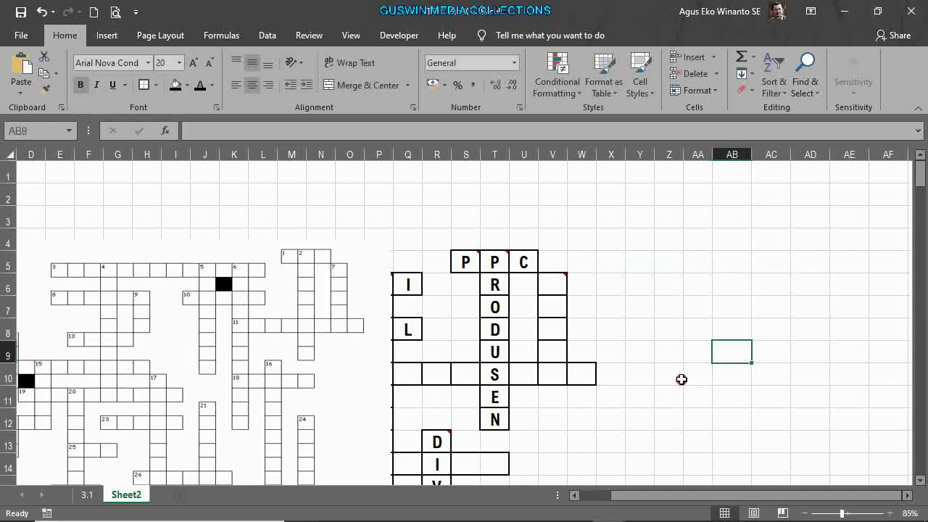
pyautogui.click(559, 288)
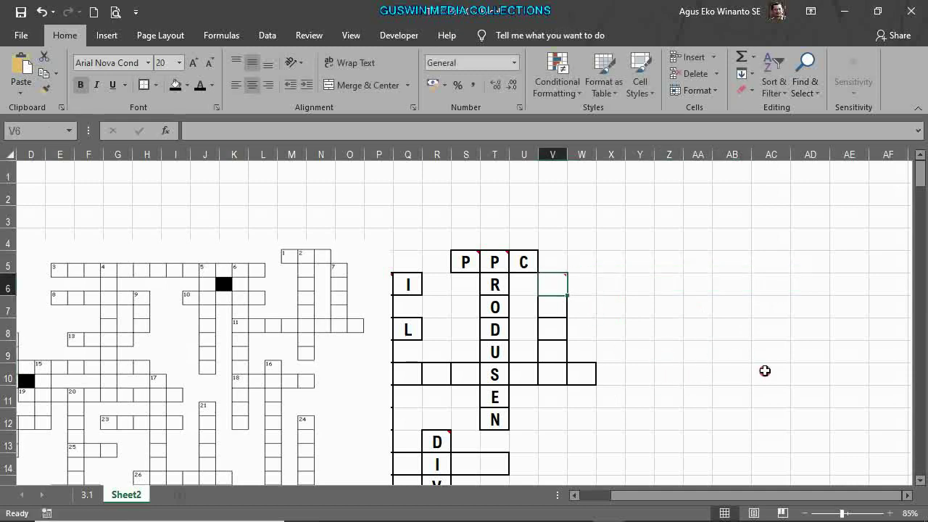
# - Enter the letters T, U, K, A, R down column V from V6 to V10
pyautogui.write('T')
pyautogui.press('Return')
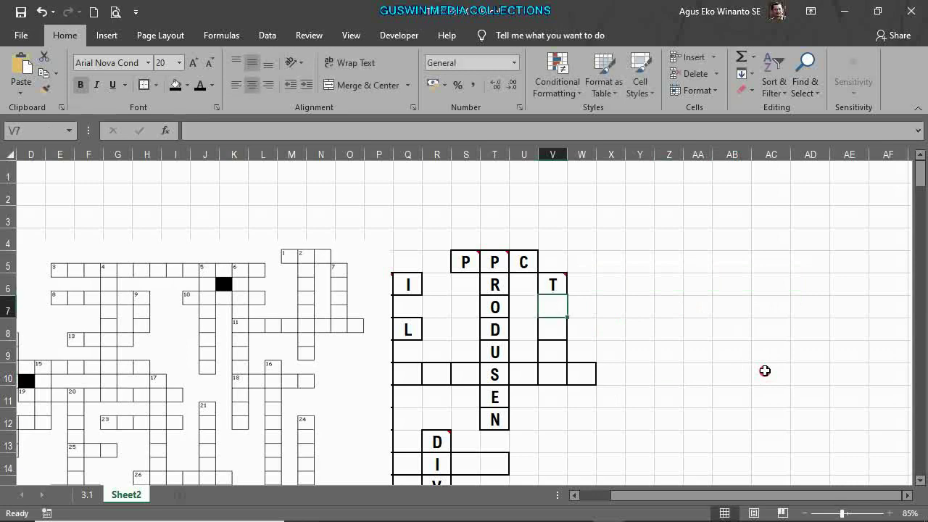
pyautogui.write('U')
pyautogui.press('Return')
pyautogui.write('K')
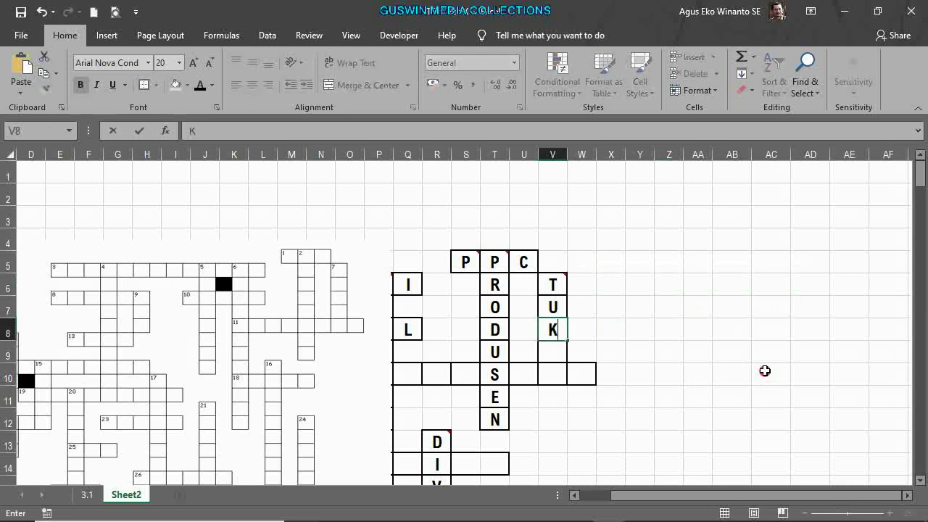
pyautogui.press('Return')
pyautogui.write('A')
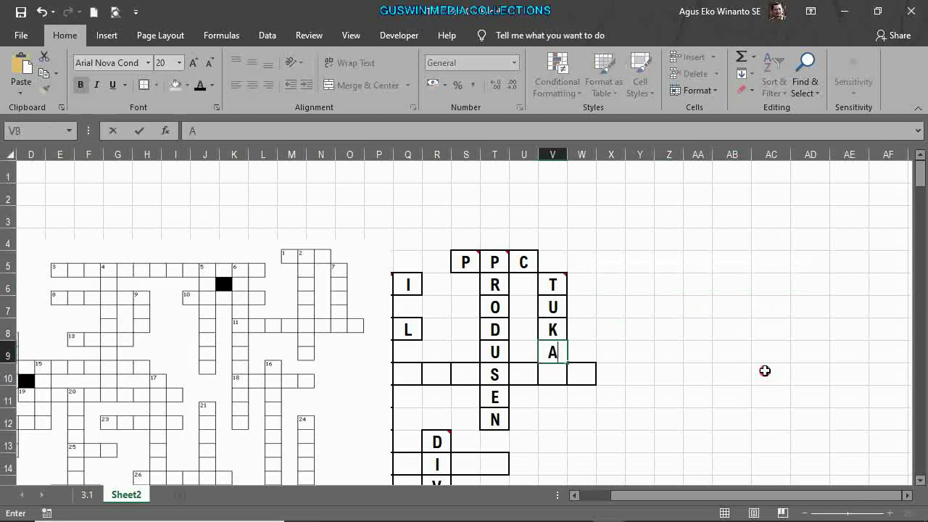
pyautogui.press('Return')
pyautogui.write('R')
pyautogui.press('Return')
pyautogui.press('Return')
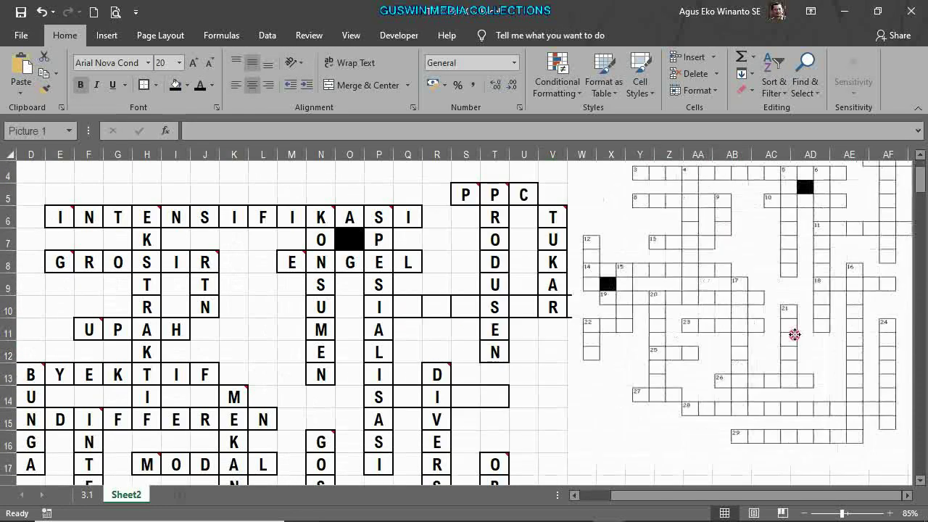
# - Move the crossword picture over the filled grid to compare, then back to the right
pyautogui.moveTo(873, 354); pyautogui.dragTo(327, 344)
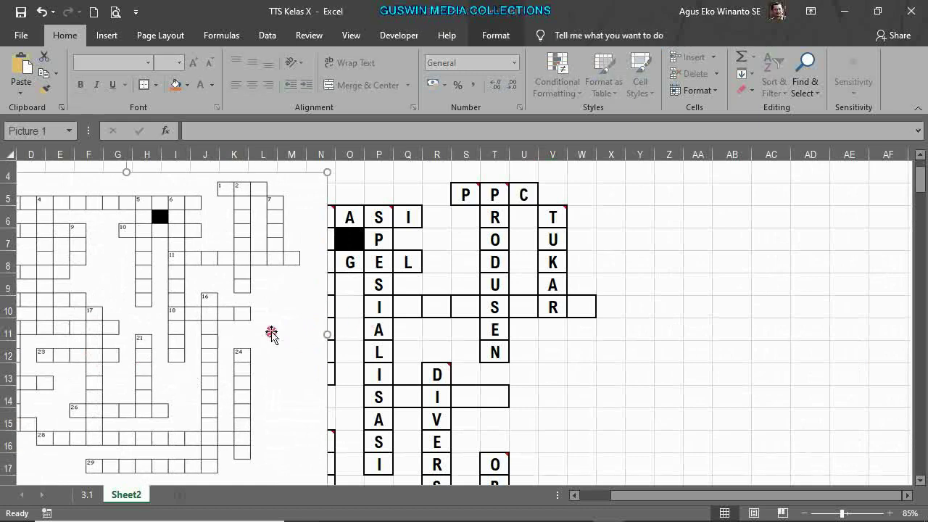
pyautogui.moveTo(178, 290)
pyautogui.mouseDown()
pyautogui.moveTo(916, 331)
pyautogui.moveTo(698, 306)
pyautogui.mouseUp()
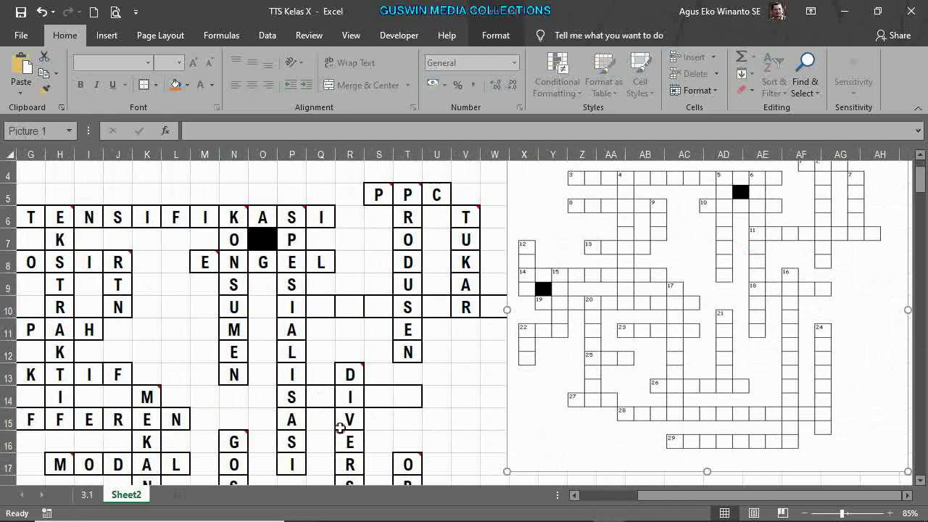
pyautogui.scroll(-4, 338, 425)
pyautogui.scroll(4, 160, 341)
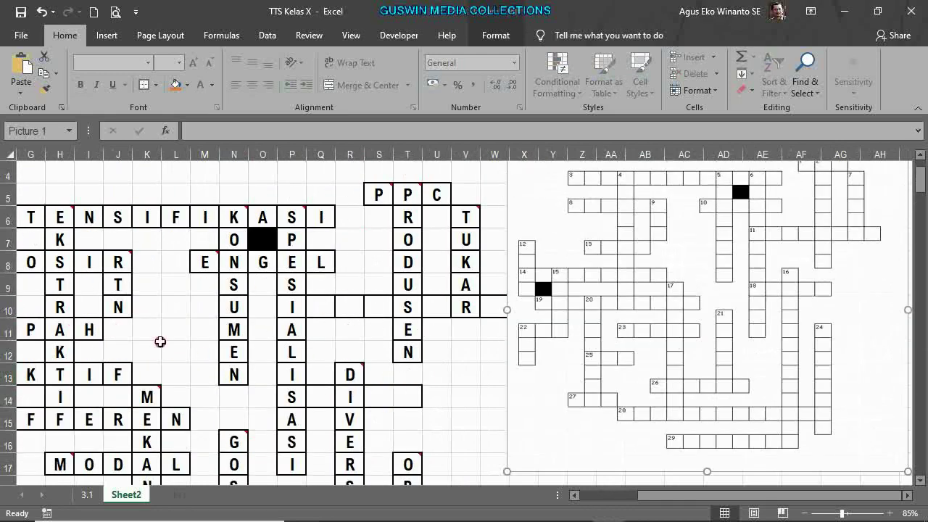
# - Copy cell V6 with its comment into P10
pyautogui.click(461, 216)
pyautogui.hotkey('ctrl', 'c')
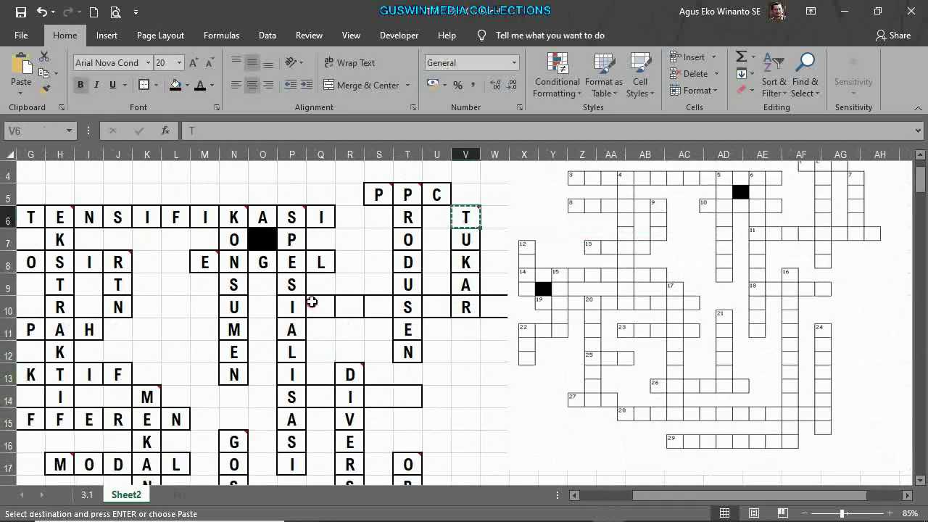
pyautogui.click(292, 310)
pyautogui.press('Return')
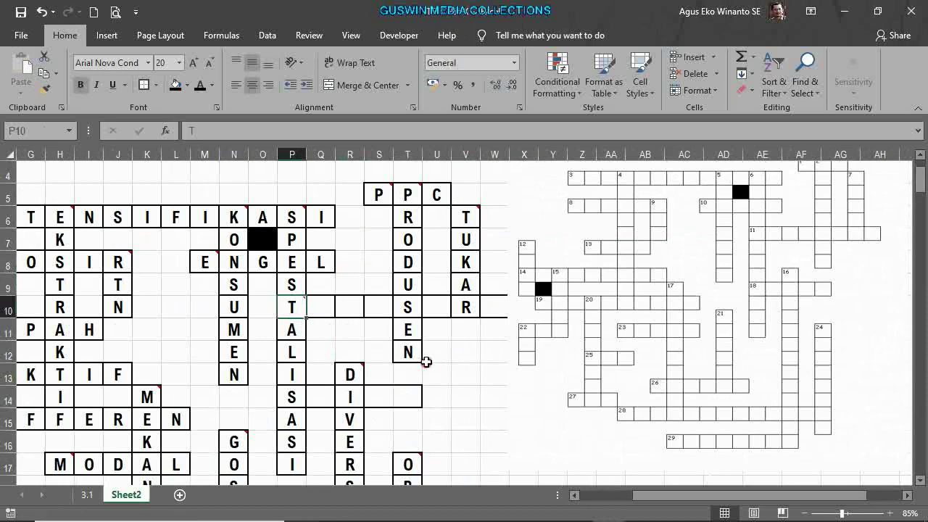
pyautogui.click(419, 355)
pyautogui.click(292, 306)
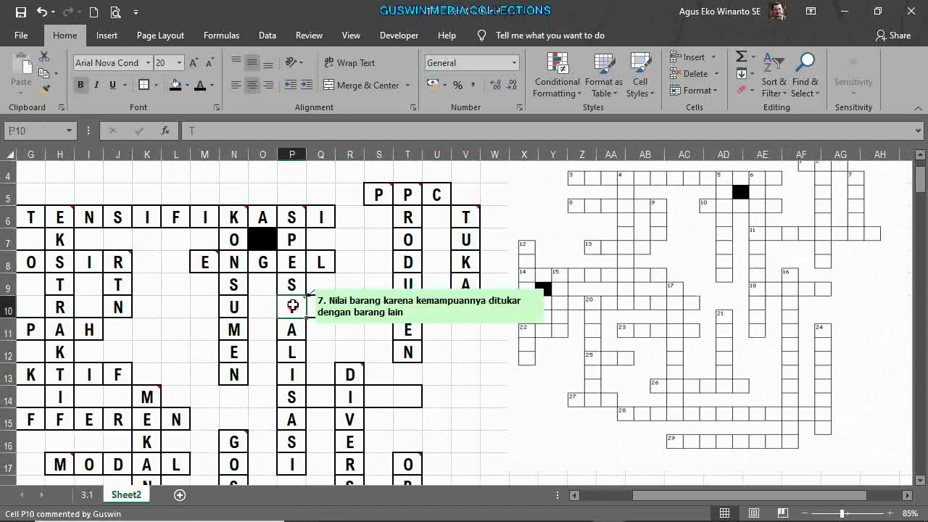
pyautogui.click(402, 366)
pyautogui.scroll(-4, 403, 358)
pyautogui.scroll(-2, 403, 358)
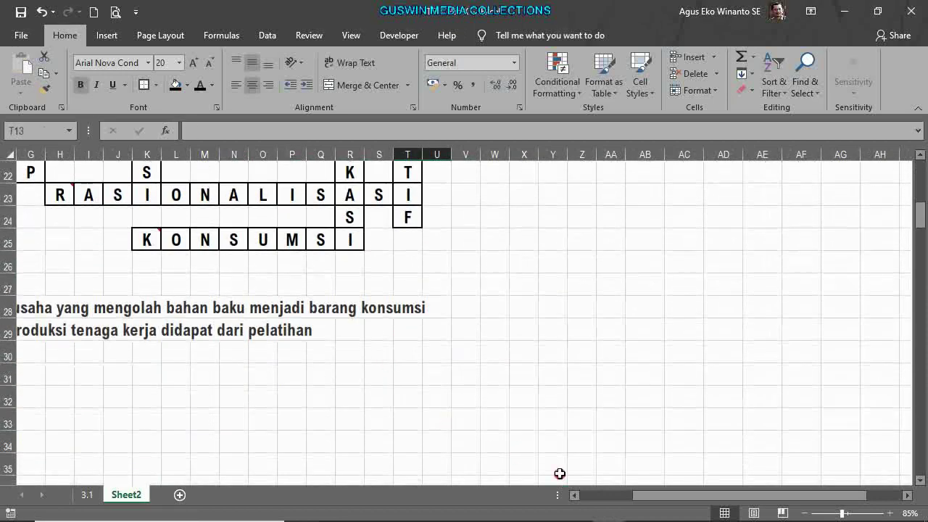
pyautogui.moveTo(662, 496); pyautogui.dragTo(521, 498)
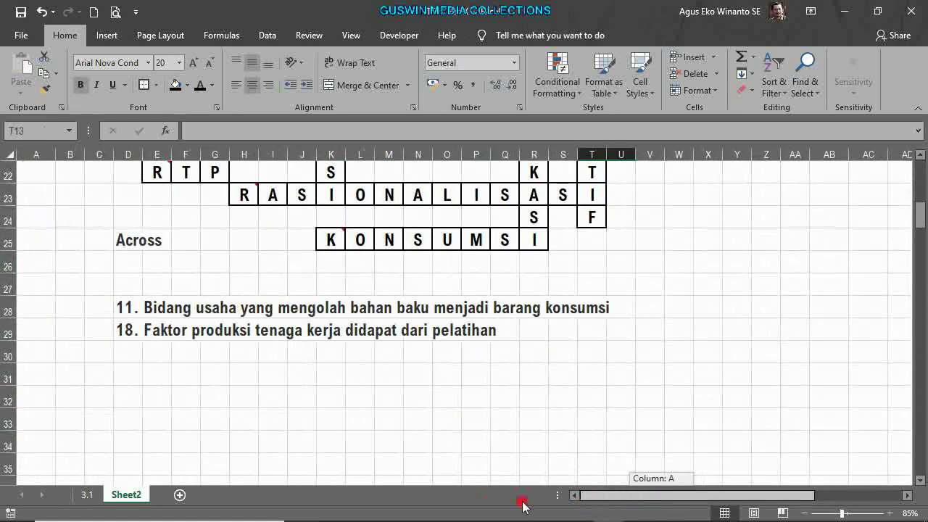
# - Remove the clue 11 text from cell D28 in the Across list
pyautogui.click(122, 306)
pyautogui.moveTo(187, 130); pyautogui.dragTo(563, 182)
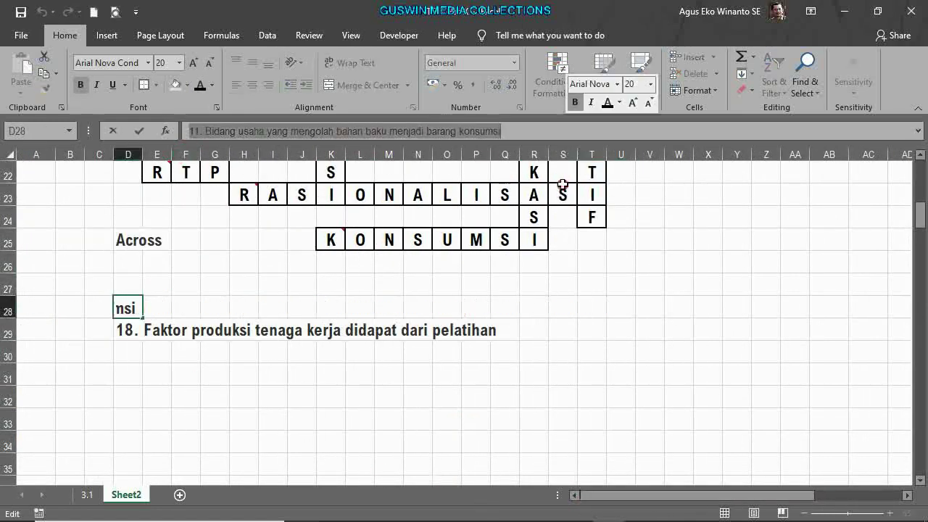
pyautogui.press('Delete')
pyautogui.scroll(5, 565, 294)
pyautogui.scroll(2, 557, 301)
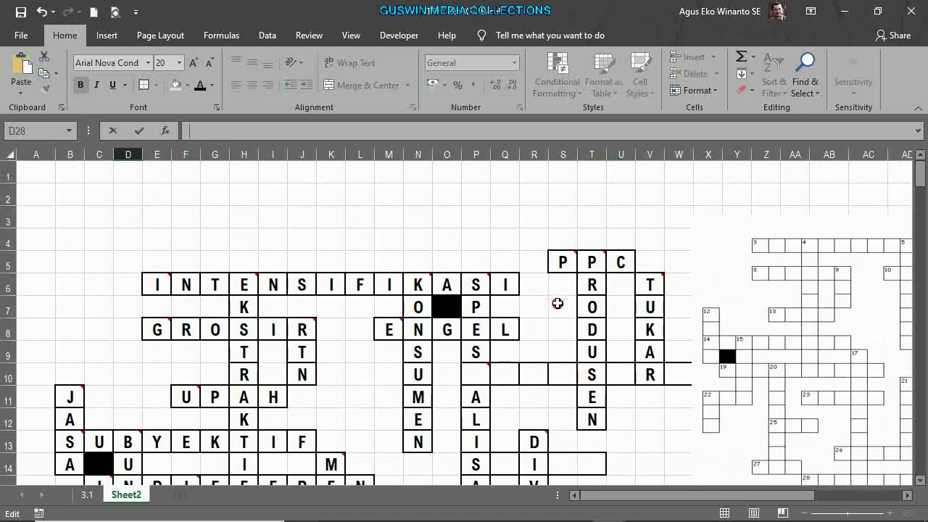
pyautogui.scroll(-1, 557, 303)
# - Replace P10's comment with clue 11, 'Bidang usaha yang mengolah bahan baku menjadi barang konsumsi'
pyautogui.click(480, 312)
pyautogui.rightClick(480, 313)
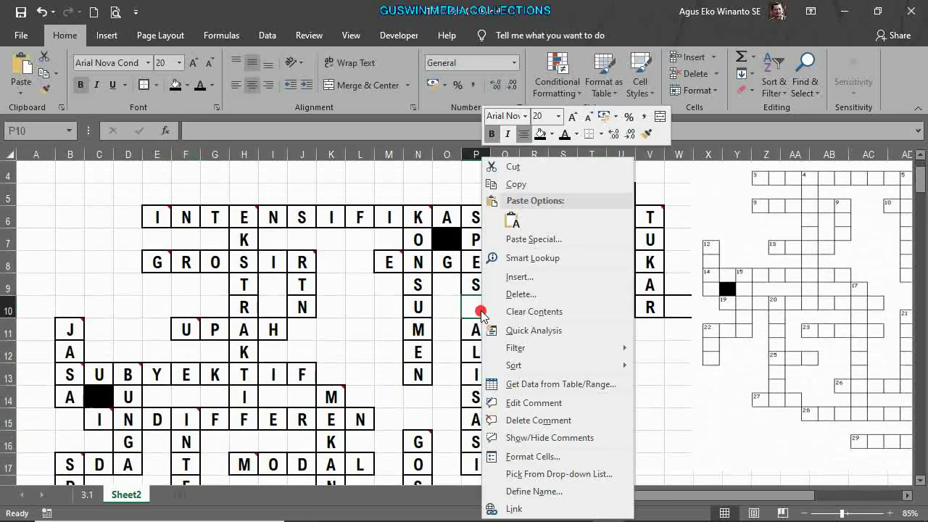
pyautogui.click(527, 403)
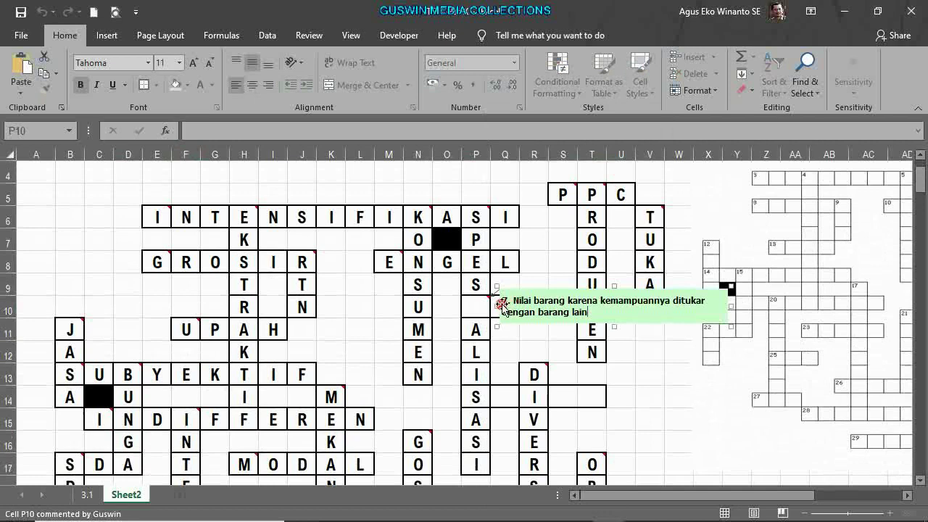
pyautogui.moveTo(502, 303); pyautogui.dragTo(519, 301)
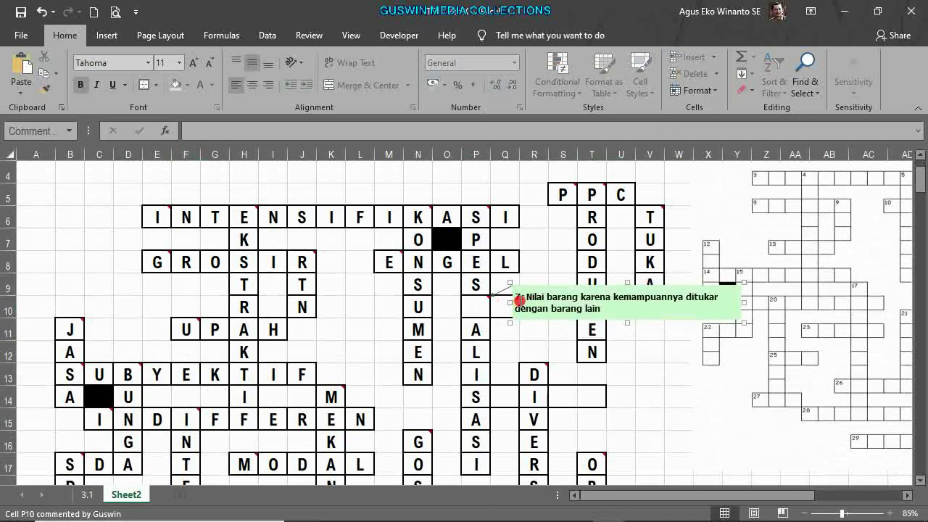
pyautogui.click(588, 310)
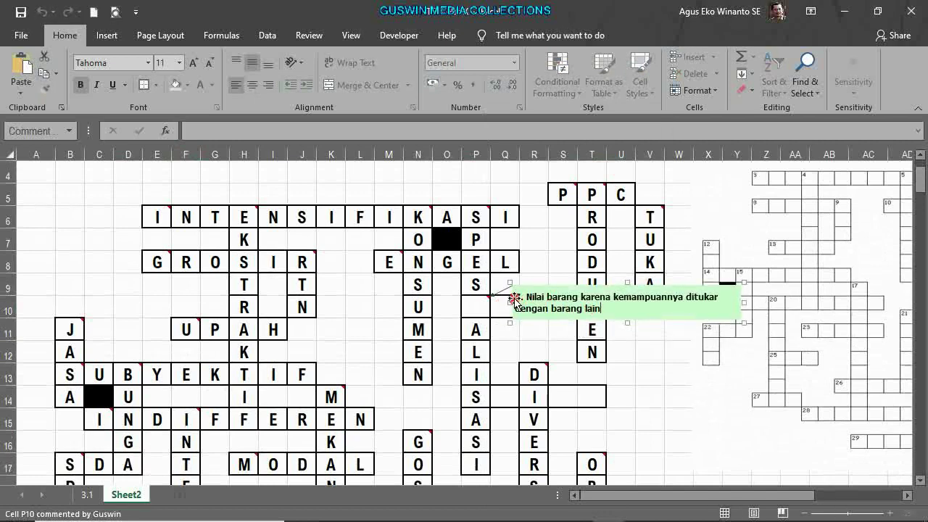
pyautogui.moveTo(517, 297); pyautogui.dragTo(630, 324)
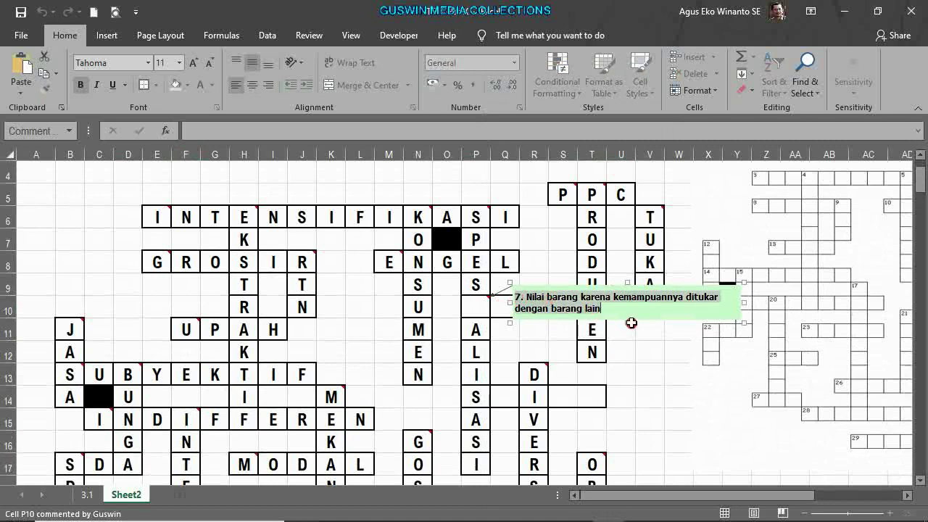
pyautogui.hotkey('ctrl', 'v')
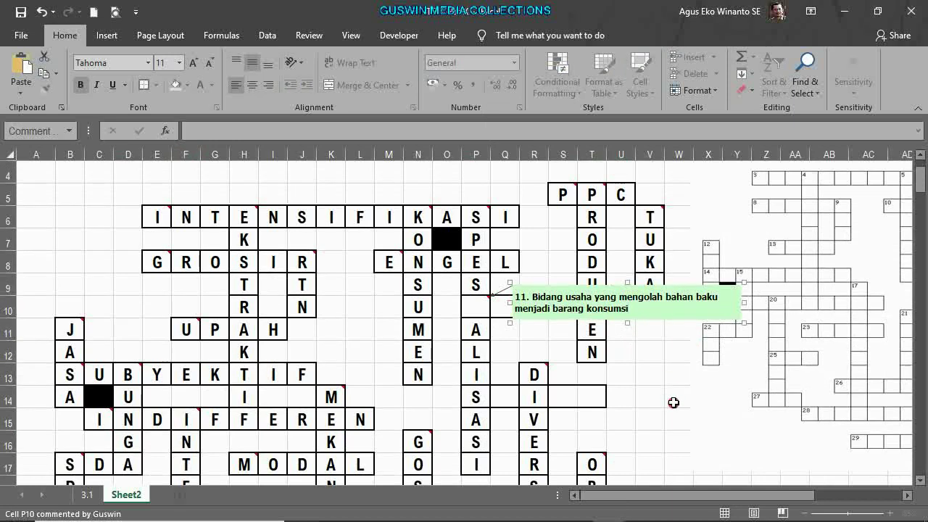
pyautogui.click(672, 401)
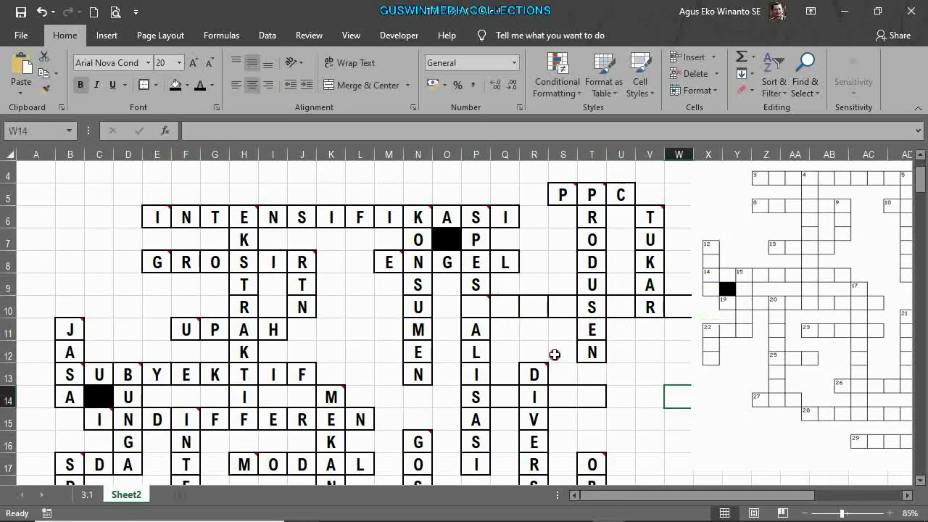
# - Spell INDUSTRI across row 10 from P10, reusing the existing S and R
pyautogui.click(484, 310)
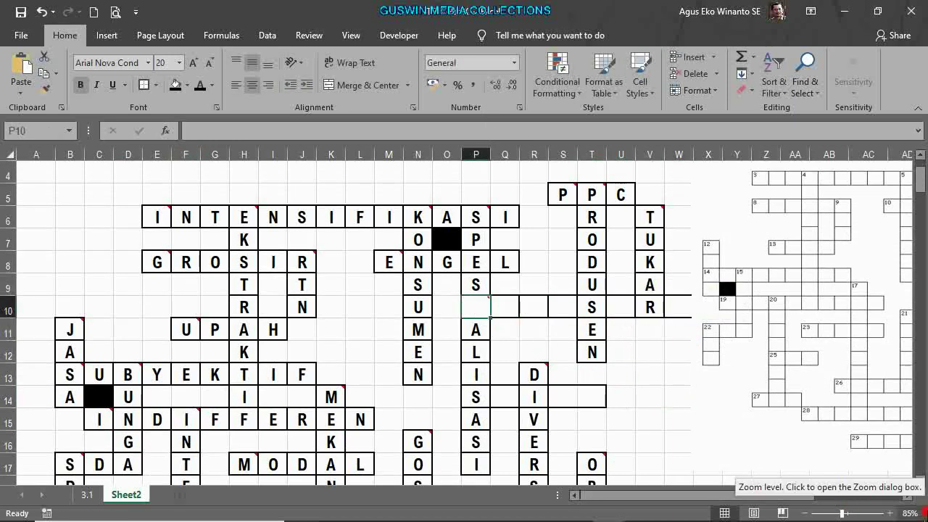
pyautogui.write('I')
pyautogui.press('Right')
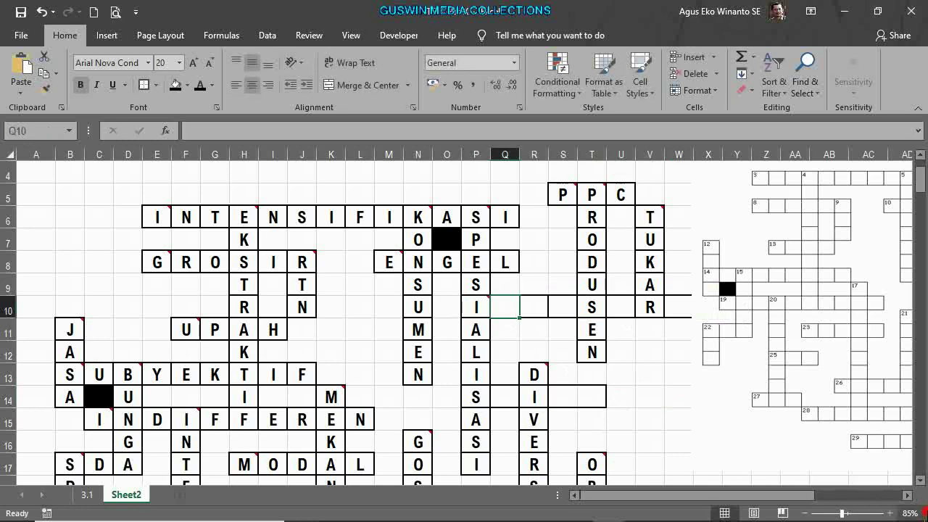
pyautogui.write('N')
pyautogui.press('Right')
pyautogui.write('D')
pyautogui.press('Right')
pyautogui.write('U')
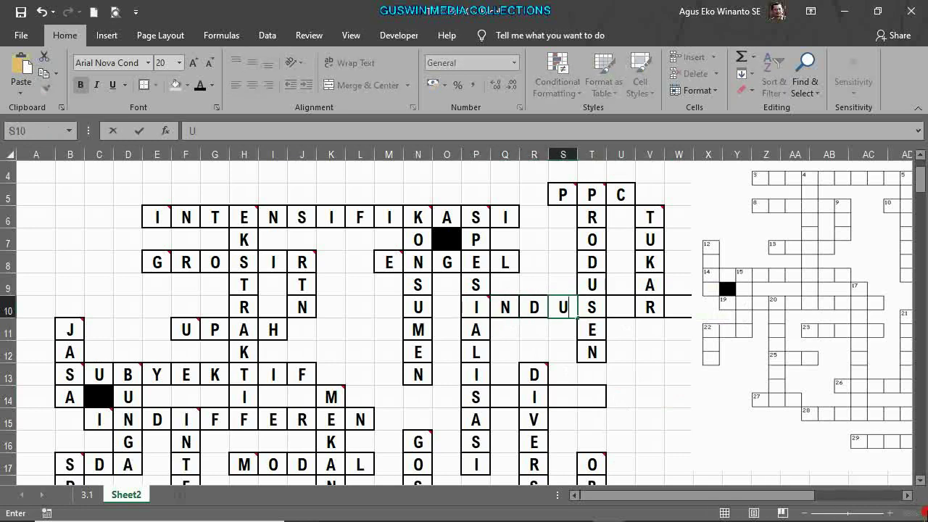
pyautogui.press('Right')
pyautogui.press('Right')
pyautogui.write('T')
pyautogui.press('Right')
pyautogui.press('Right')
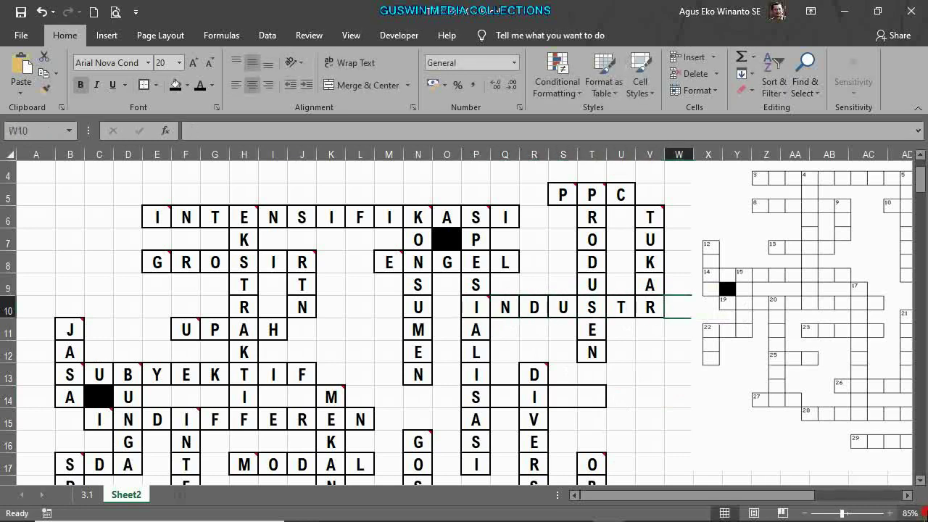
pyautogui.write('I')
pyautogui.press('Right')
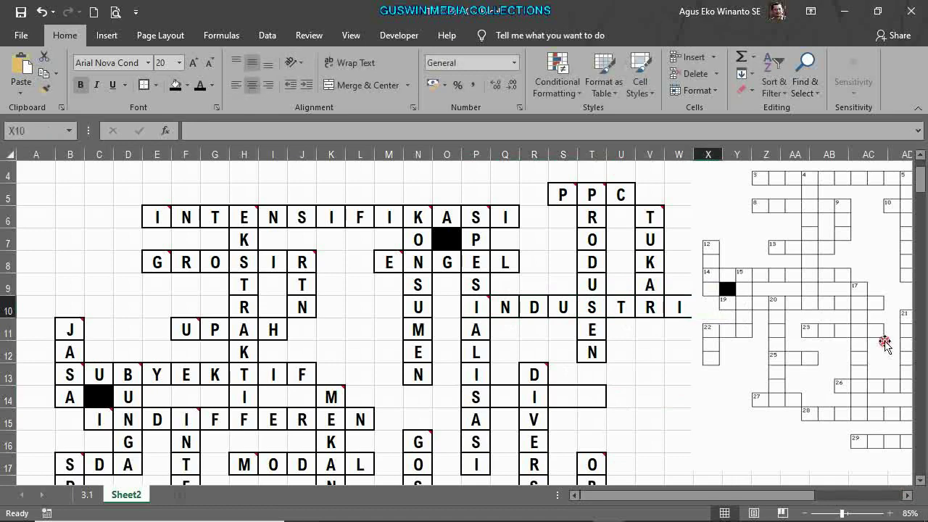
# - Move the crossword picture aside and scroll down to R13's clue note
pyautogui.moveTo(882, 342)
pyautogui.mouseDown()
pyautogui.moveTo(674, 362)
pyautogui.moveTo(162, 373)
pyautogui.moveTo(887, 223)
pyautogui.mouseUp()
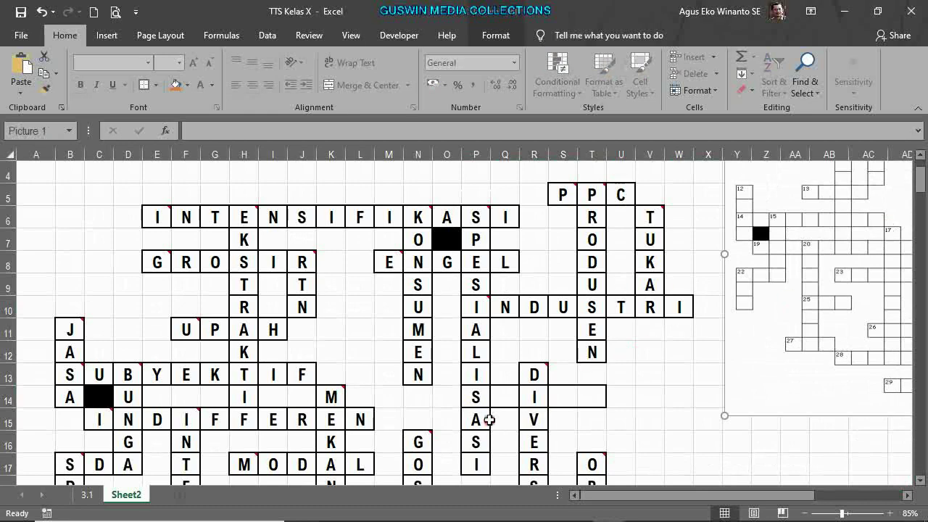
pyautogui.moveTo(874, 265)
pyautogui.mouseDown()
pyautogui.moveTo(348, 285)
pyautogui.moveTo(332, 301)
pyautogui.moveTo(787, 263)
pyautogui.moveTo(881, 245)
pyautogui.mouseUp()
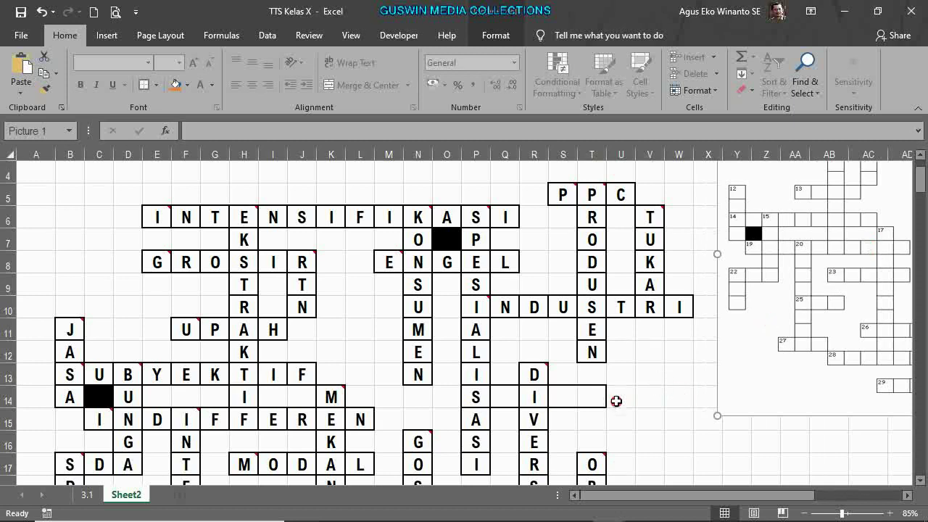
pyautogui.scroll(-1, 615, 400)
# - Copy R13 with its note into P14, then restore the letter S in P14
pyautogui.click(542, 306)
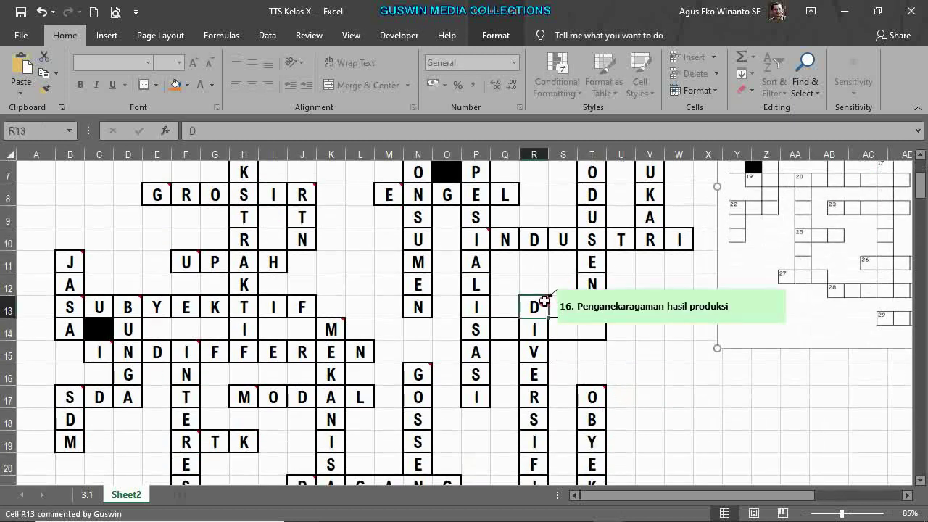
pyautogui.hotkey('ctrl', 'c')
pyautogui.click(476, 329)
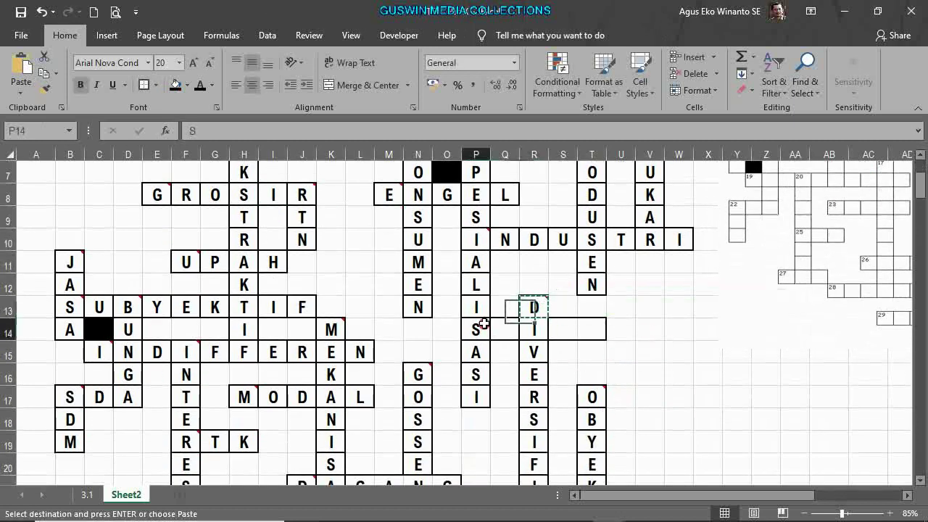
pyautogui.press('Return')
pyautogui.click(476, 325)
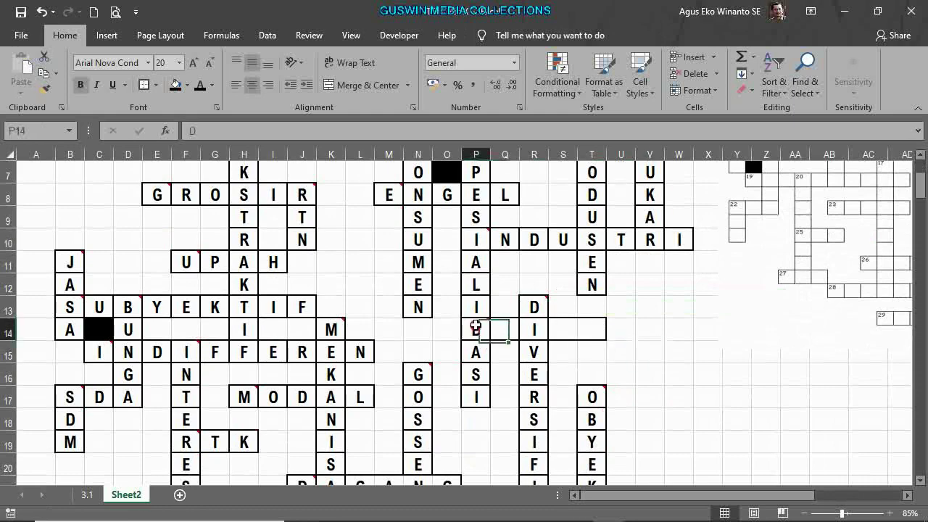
pyautogui.write('S')
pyautogui.click(655, 374)
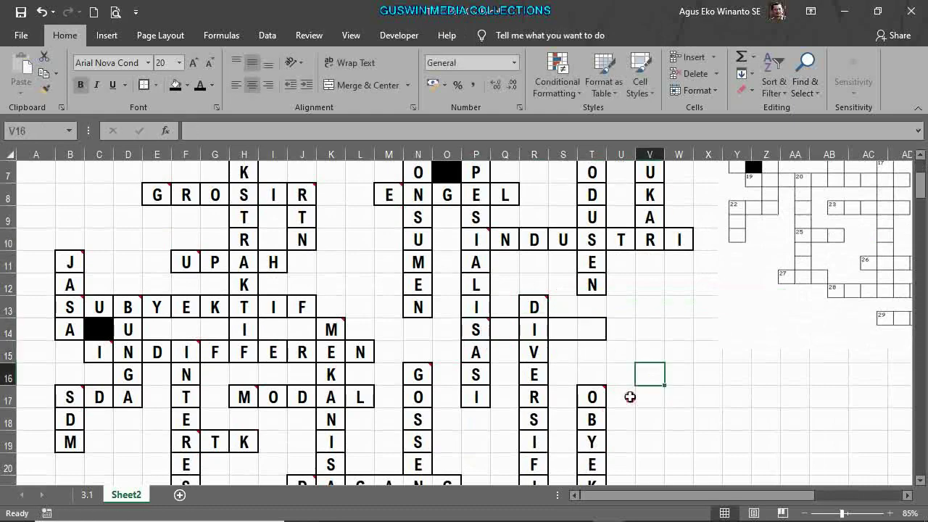
# - Cut the clue 18 text out of cell D29
pyautogui.scroll(-3, 628, 396)
pyautogui.scroll(-1, 457, 443)
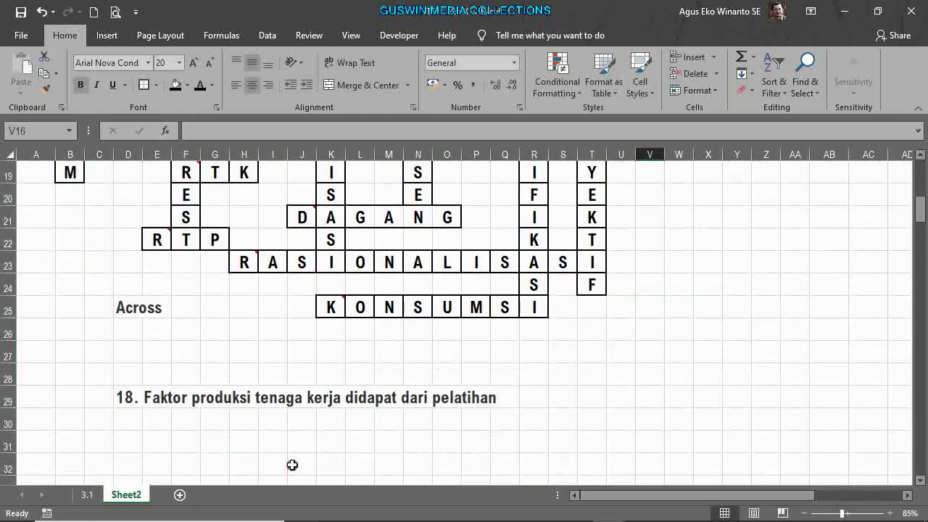
pyautogui.click(125, 397)
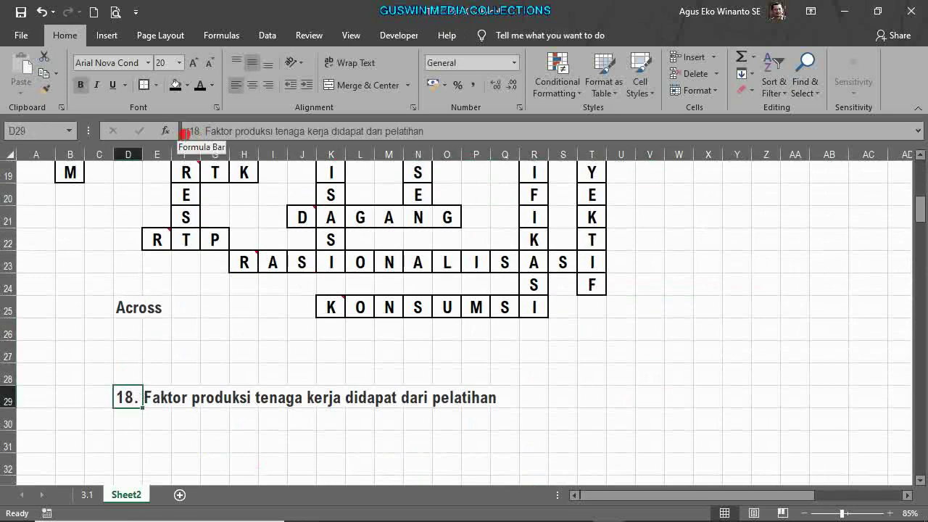
pyautogui.moveTo(189, 131); pyautogui.dragTo(417, 171)
pyautogui.hotkey('ctrl', 'x')
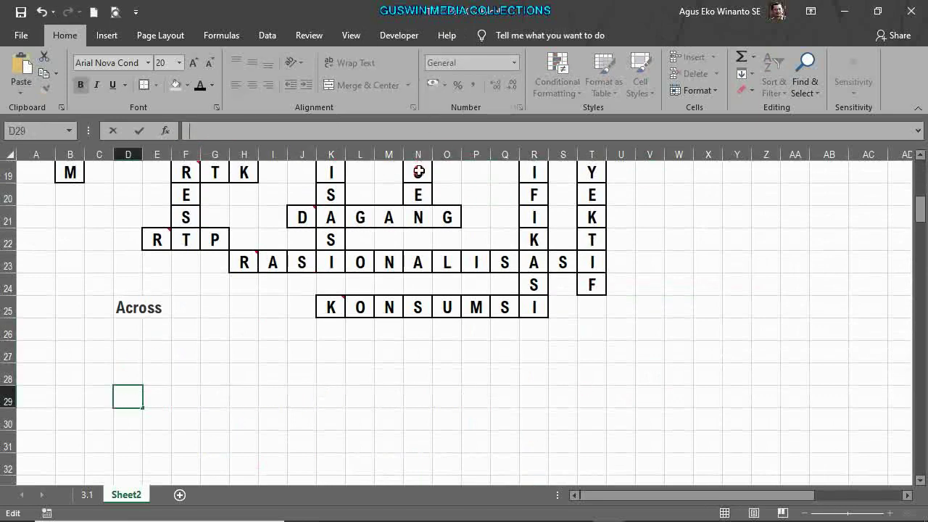
# - Replace P14's note text with clue 18, 'Faktor produksi tenaga kerja didapat dari pelatihan'
pyautogui.scroll(3, 551, 286)
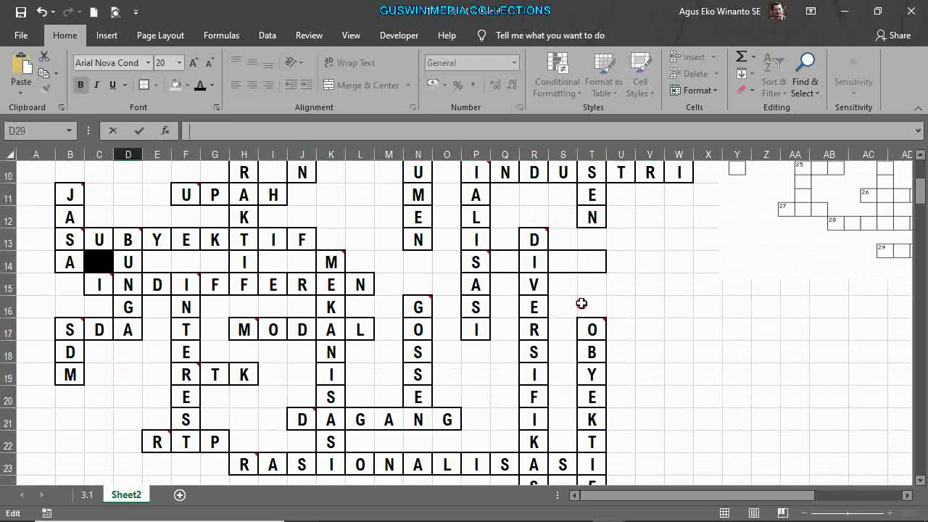
pyautogui.rightClick(477, 265)
pyautogui.click(516, 404)
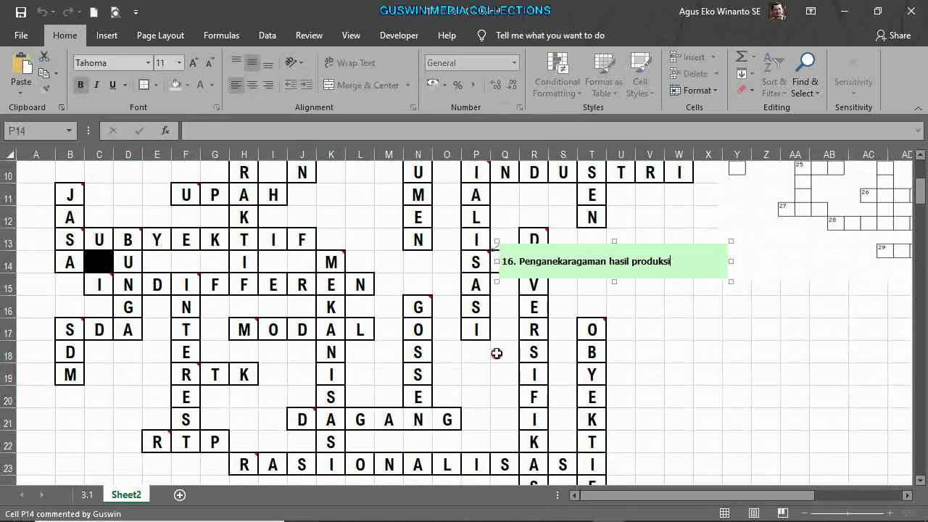
pyautogui.moveTo(500, 266); pyautogui.dragTo(651, 270)
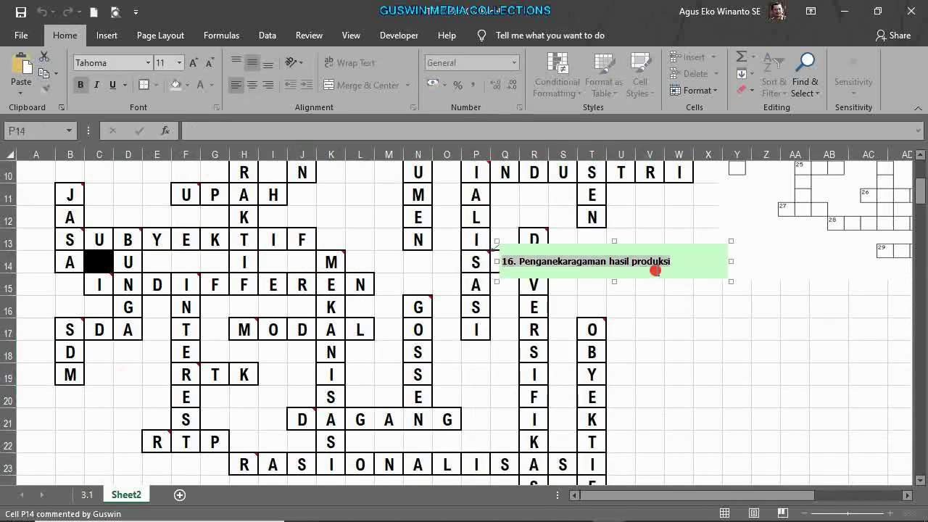
pyautogui.hotkey('ctrl', 'v')
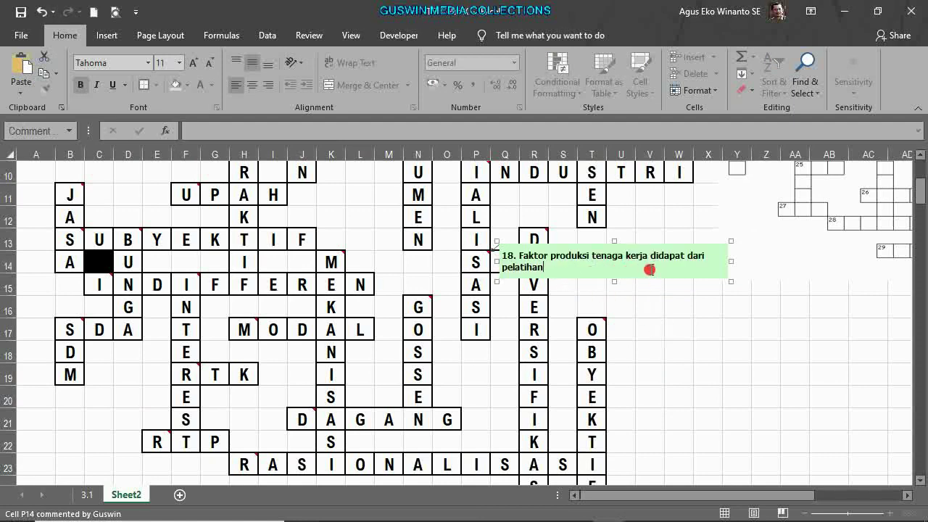
# - Enter K in Q14 and L in S14 and T14 to spell SKILL
pyautogui.click(716, 353)
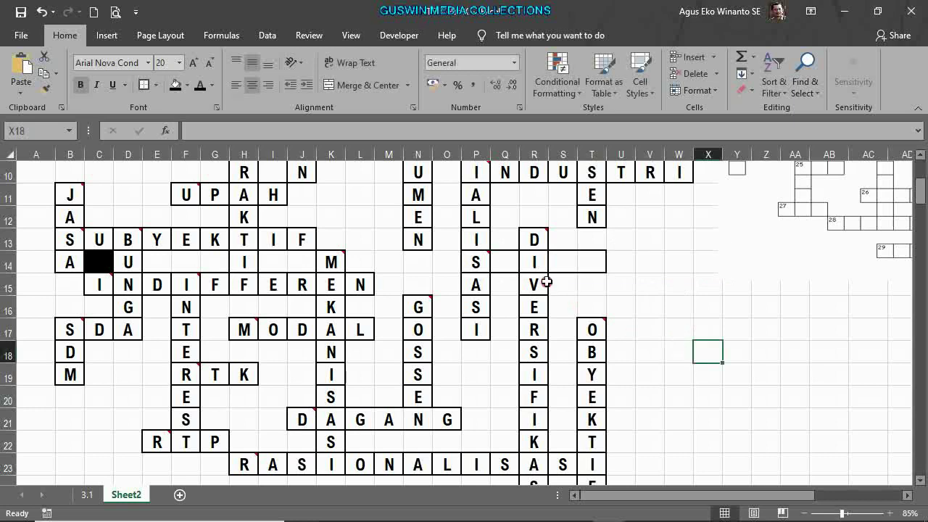
pyautogui.click(503, 263)
pyautogui.write('K')
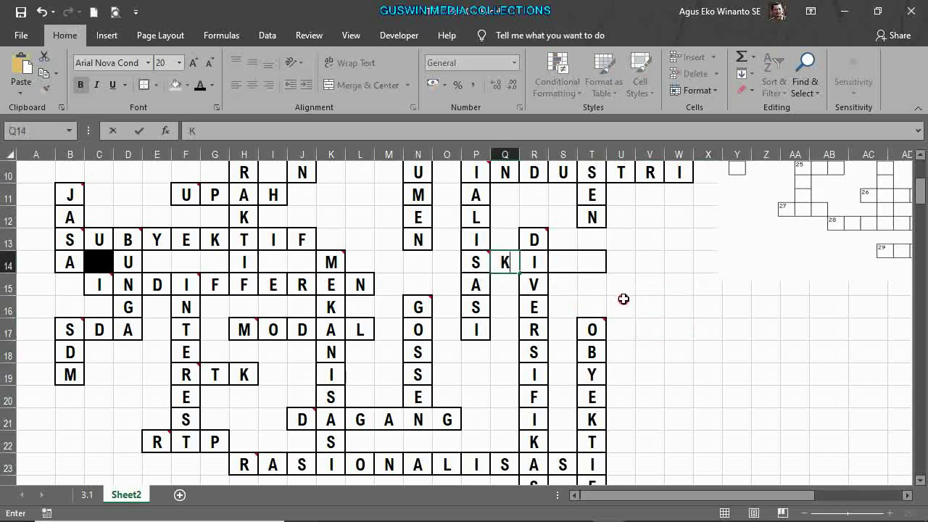
pyautogui.click(559, 267)
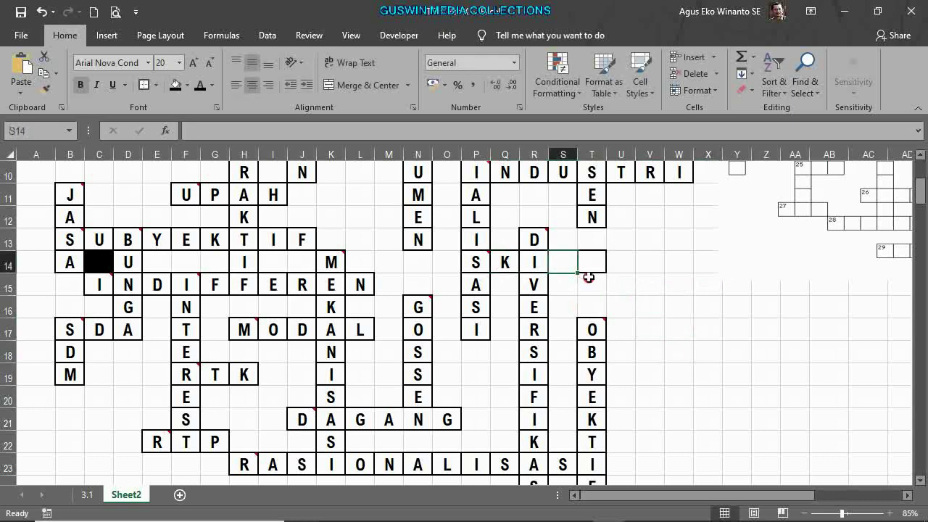
pyautogui.write('L')
pyautogui.click(590, 262)
pyautogui.write('L')
pyautogui.click(714, 322)
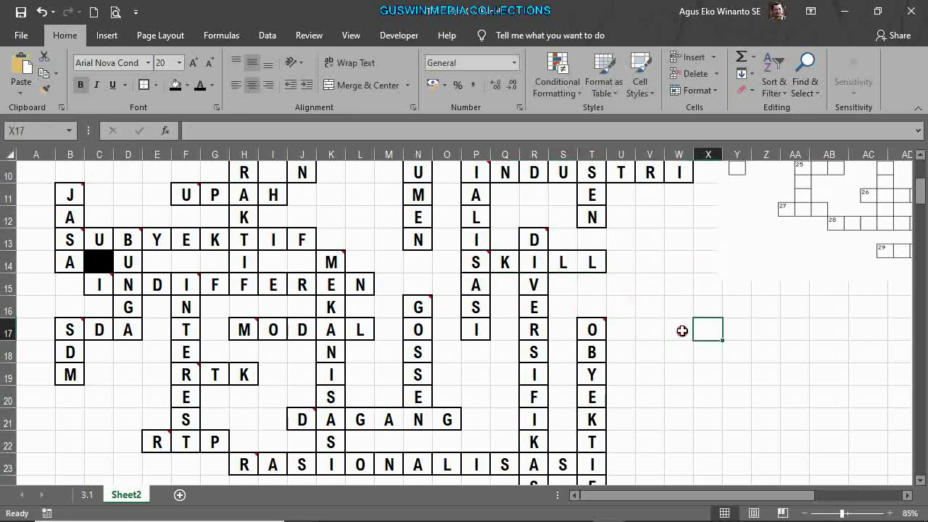
pyautogui.keyDown('ctrl'); pyautogui.scroll(-1, 681, 331); pyautogui.keyUp('ctrl')
pyautogui.keyDown('ctrl'); pyautogui.scroll(-1, 681, 331); pyautogui.keyUp('ctrl')
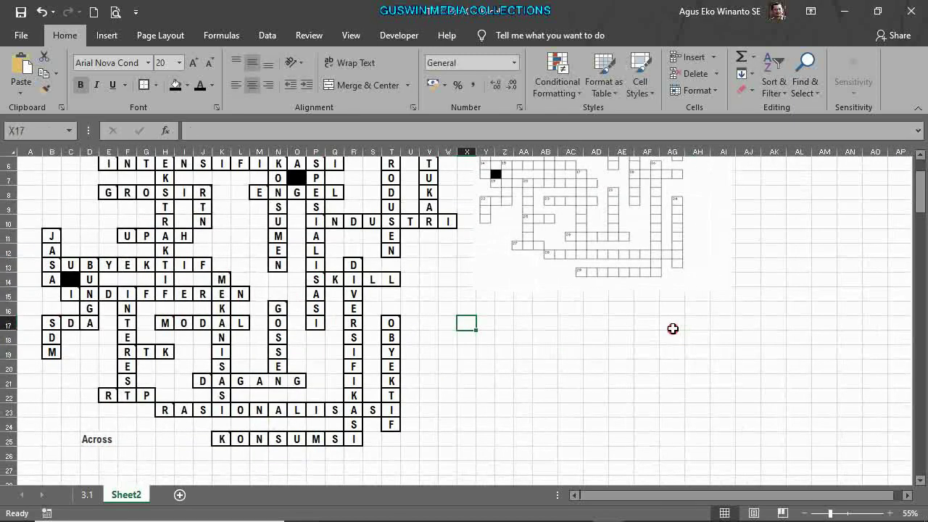
# - Delete the numbered crossword picture from the sheet
pyautogui.keyDown('ctrl'); pyautogui.scroll(-1, 673, 328); pyautogui.keyUp('ctrl')
pyautogui.moveTo(428, 259); pyautogui.dragTo(512, 338)
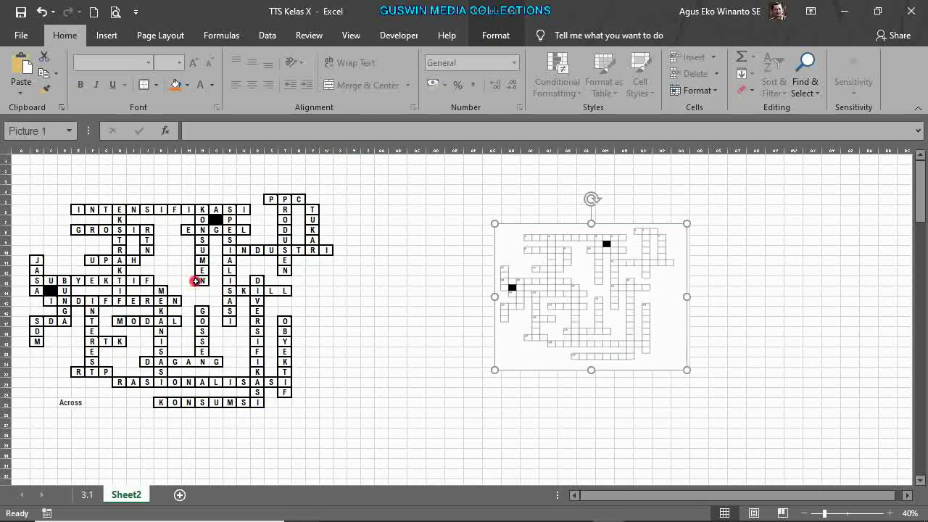
pyautogui.keyDown('ctrl'); pyautogui.scroll(1, 194, 313); pyautogui.keyUp('ctrl')
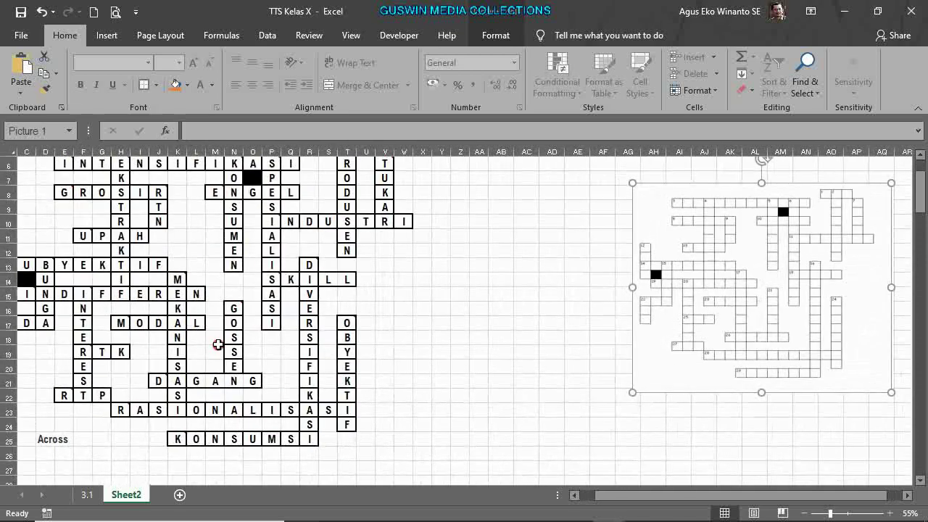
pyautogui.keyDown('ctrl'); pyautogui.scroll(-1, 221, 337); pyautogui.keyUp('ctrl')
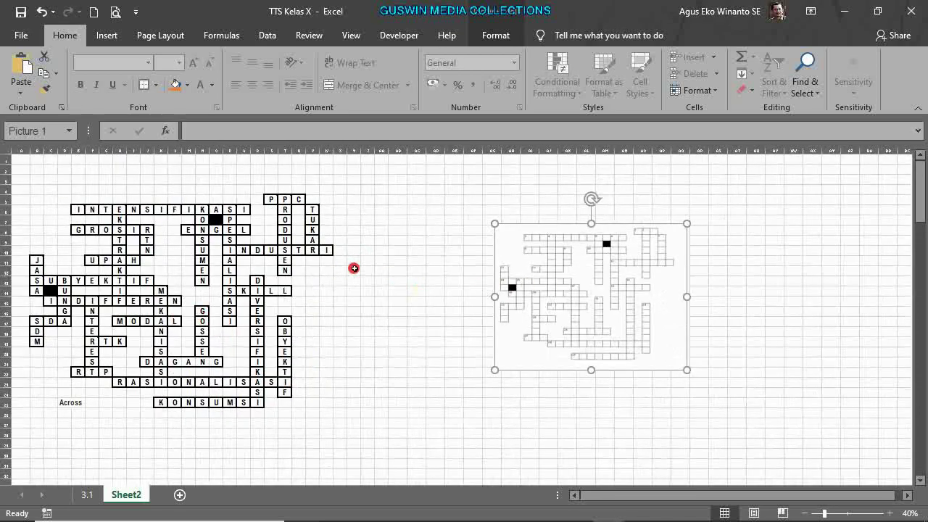
pyautogui.moveTo(580, 298); pyautogui.dragTo(580, 300)
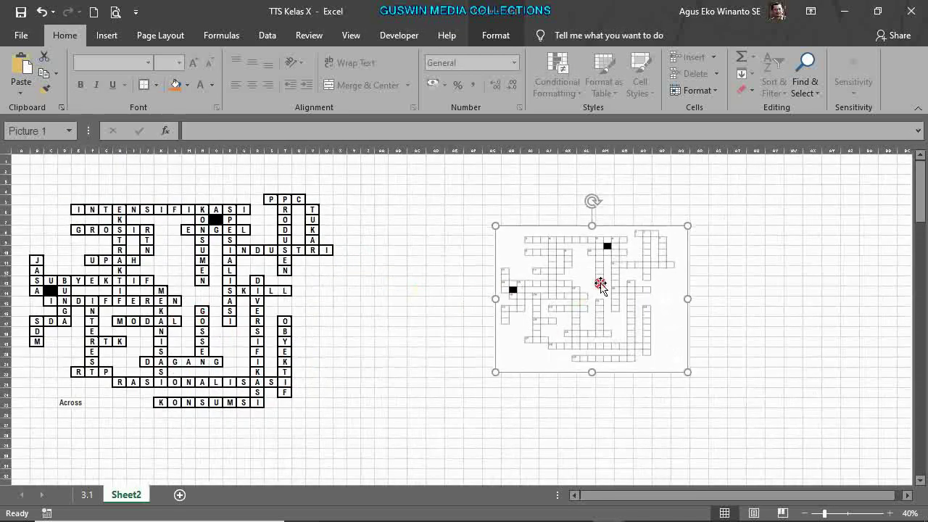
pyautogui.press('Delete')
# - Clear the Across label from cell D25
pyautogui.scroll(-3, 129, 358)
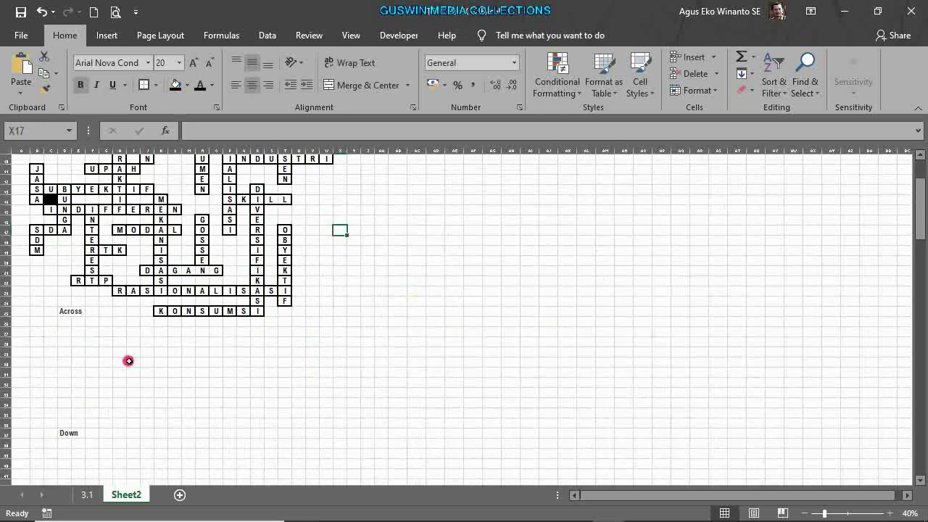
pyautogui.click(69, 312)
pyautogui.press('Delete')
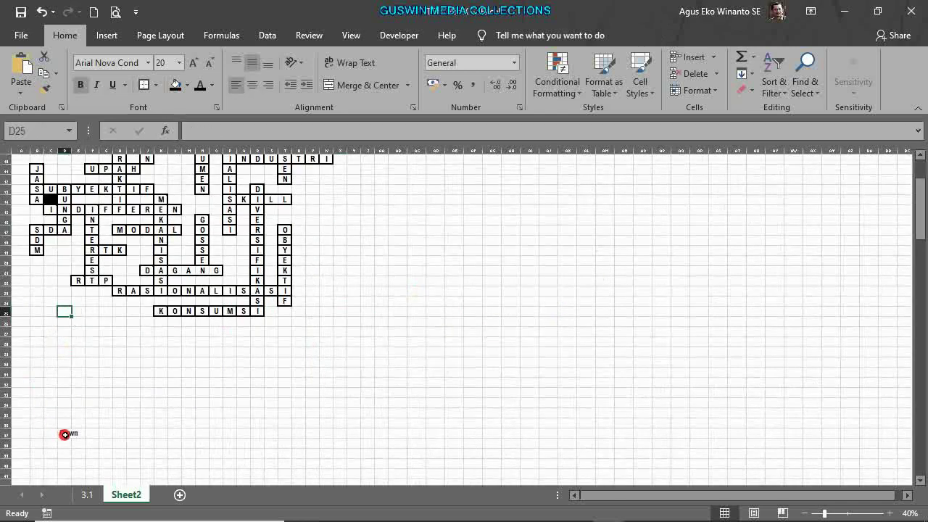
pyautogui.click(65, 434)
pyautogui.click(327, 371)
# - Scroll through the crossword grid to review the filled answers
pyautogui.keyDown('ctrl'); pyautogui.scroll(4, 323, 377); pyautogui.keyUp('ctrl')
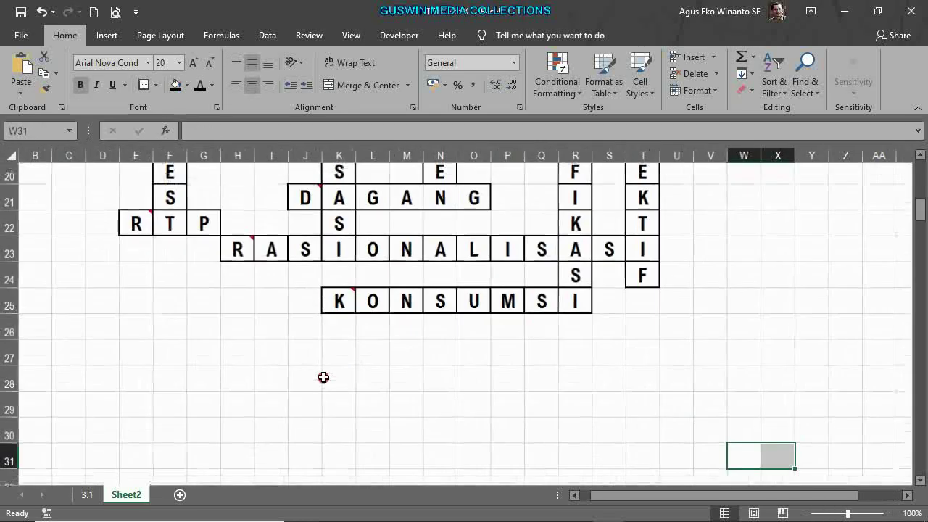
pyautogui.scroll(5, 323, 377)
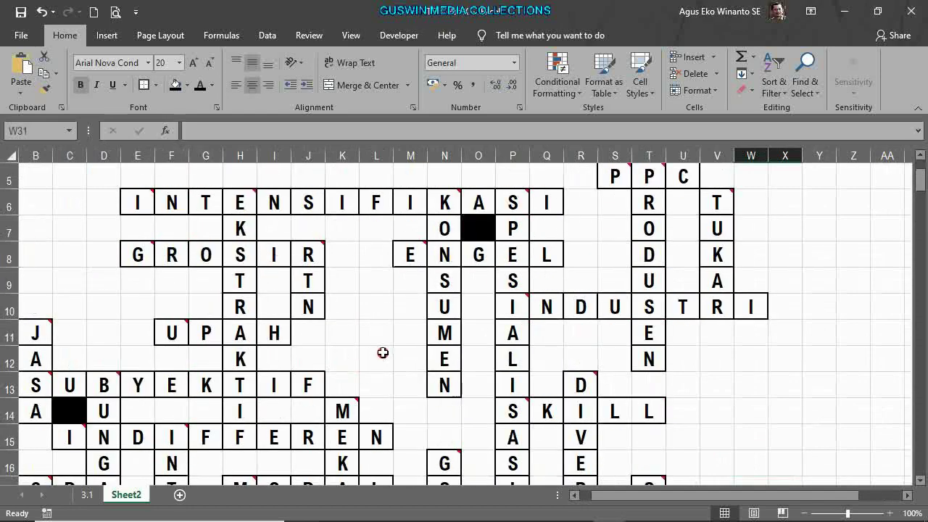
pyautogui.keyDown('ctrl'); pyautogui.scroll(-2, 385, 336); pyautogui.keyUp('ctrl')
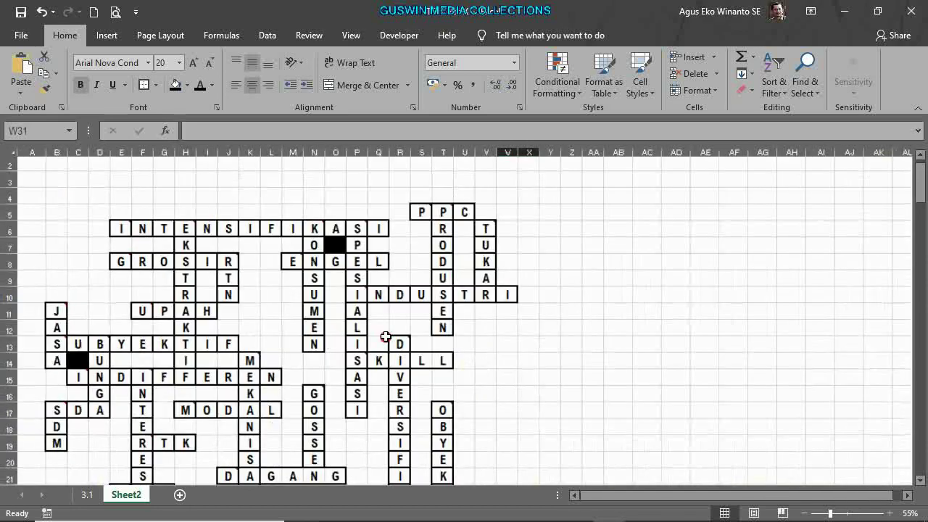
pyautogui.keyDown('ctrl'); pyautogui.scroll(-1, 362, 336); pyautogui.keyUp('ctrl')
pyautogui.click(576, 282)
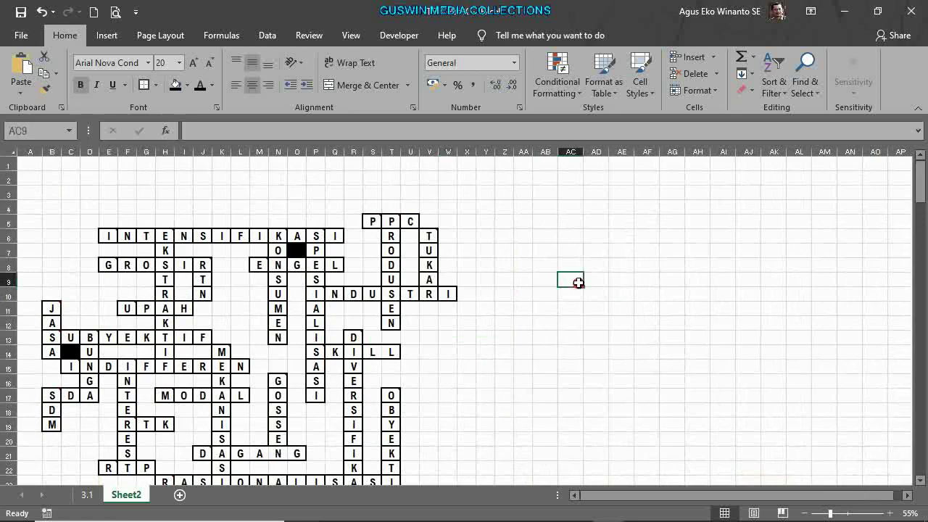
pyautogui.scroll(-1, 579, 283)
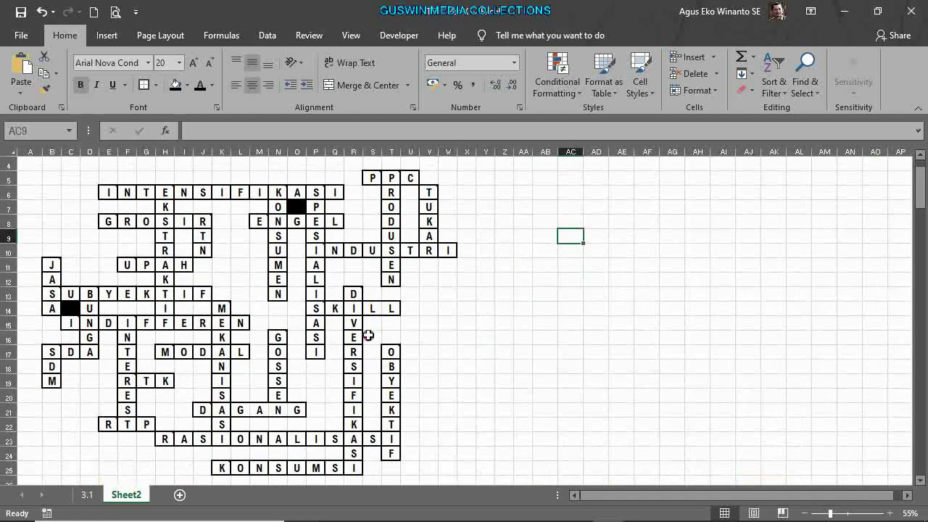
pyautogui.scroll(1, 413, 304)
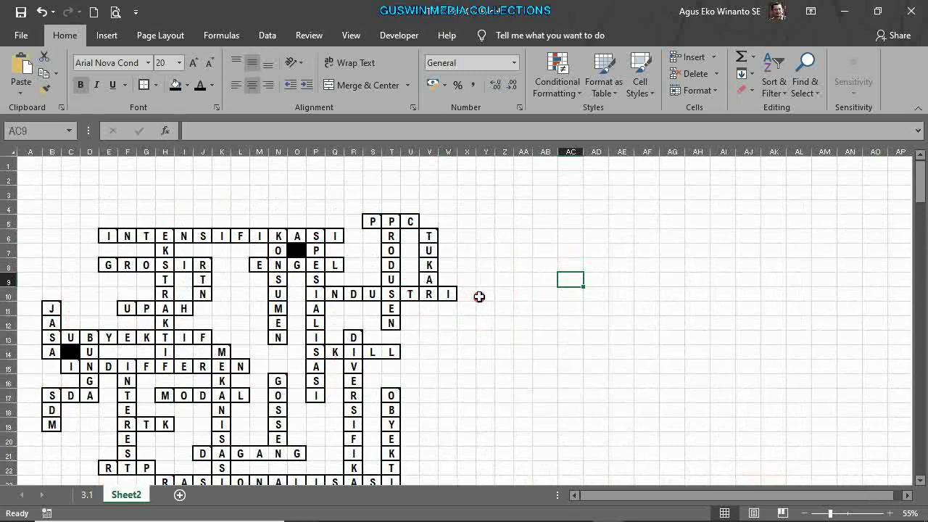
pyautogui.click(534, 355)
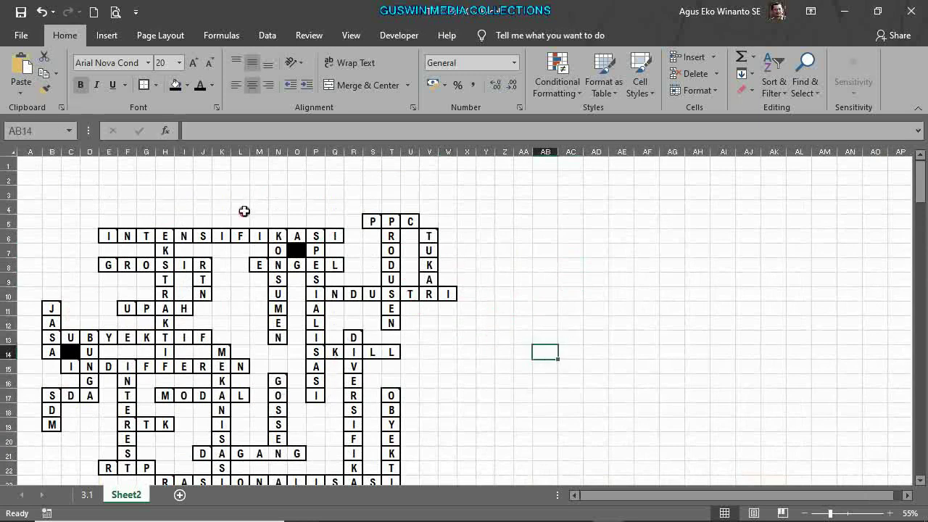
pyautogui.click(488, 352)
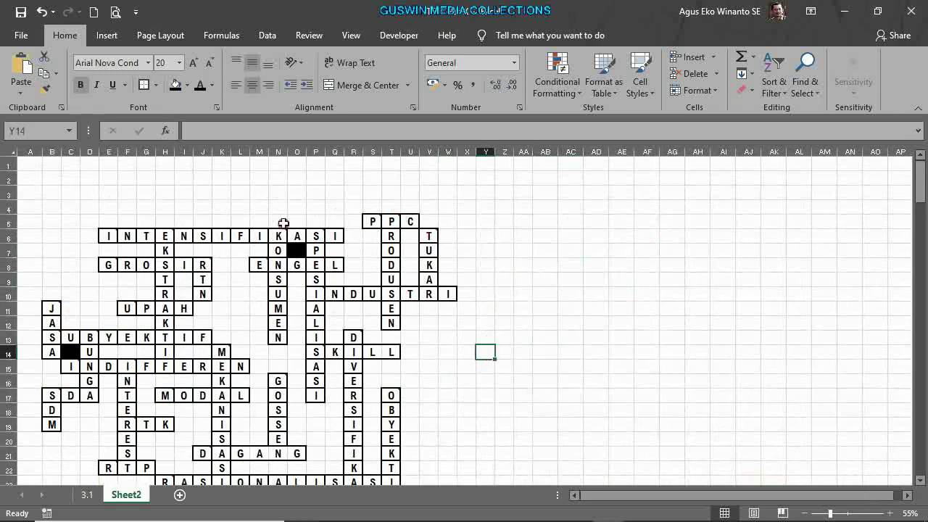
# - Copy rows 5–25 of the crossword and paste them starting at row 28
pyautogui.click(5, 221)
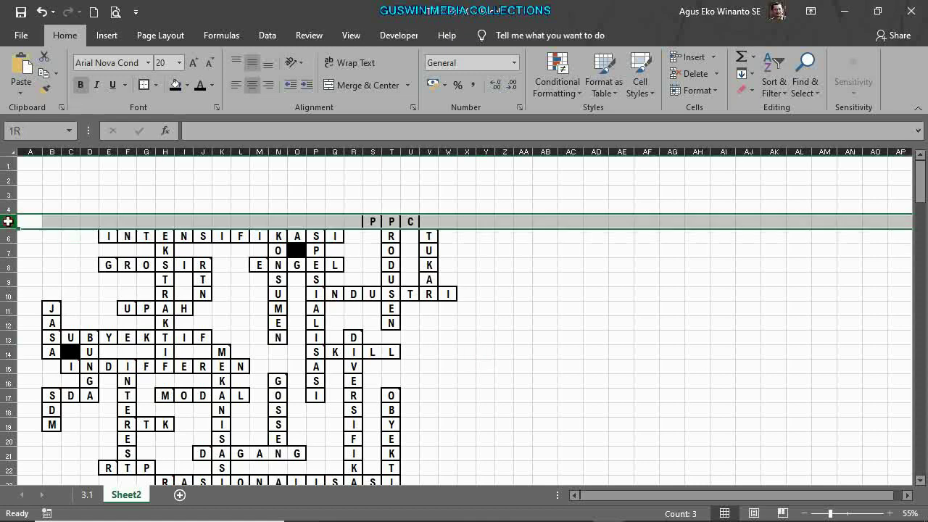
pyautogui.moveTo(8, 221); pyautogui.dragTo(7, 395)
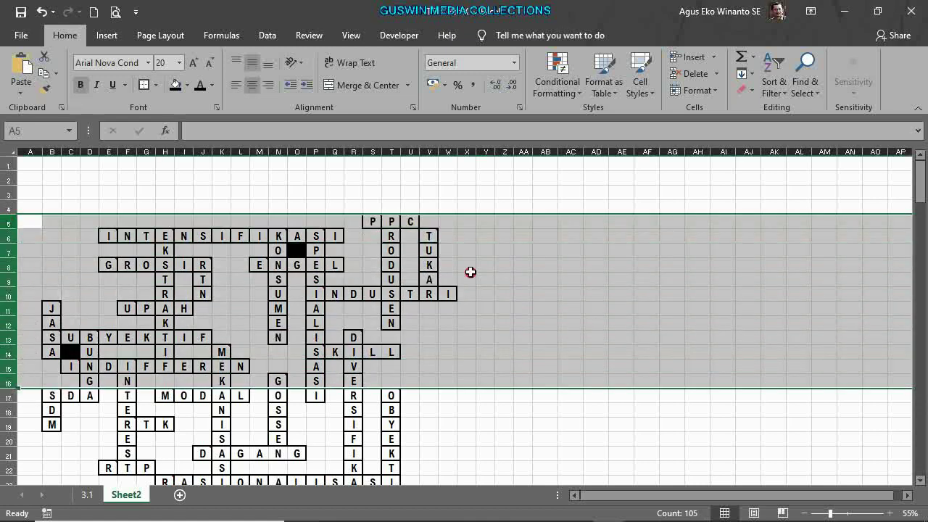
pyautogui.click(545, 264)
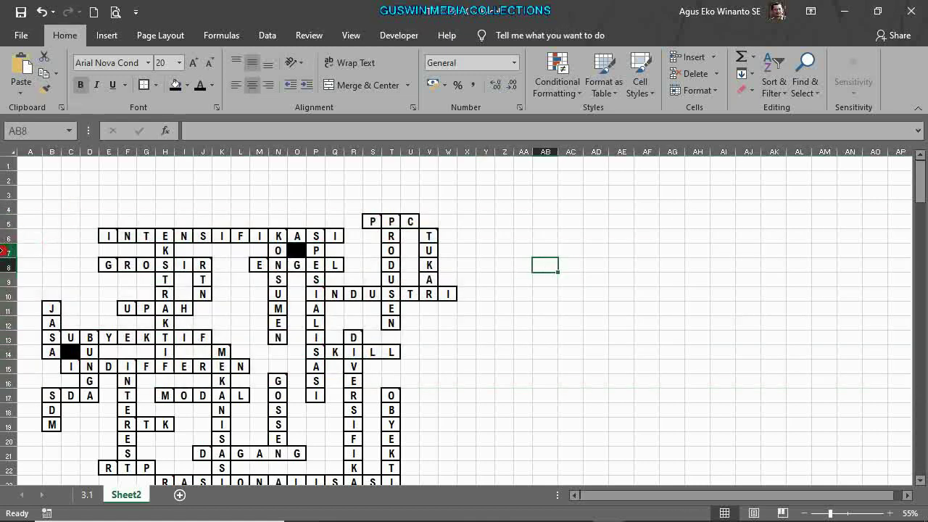
pyautogui.moveTo(6, 221); pyautogui.dragTo(24, 432)
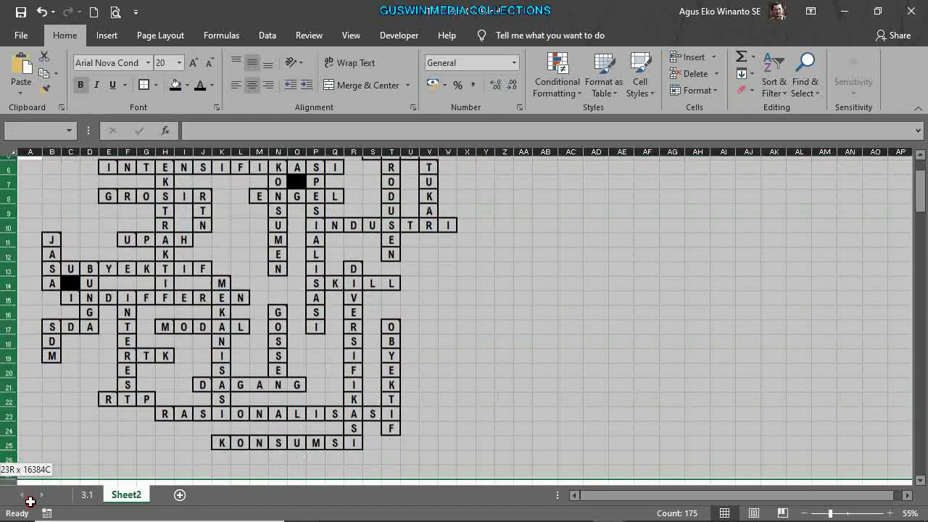
pyautogui.moveTo(24, 433); pyautogui.dragTo(85, 315)
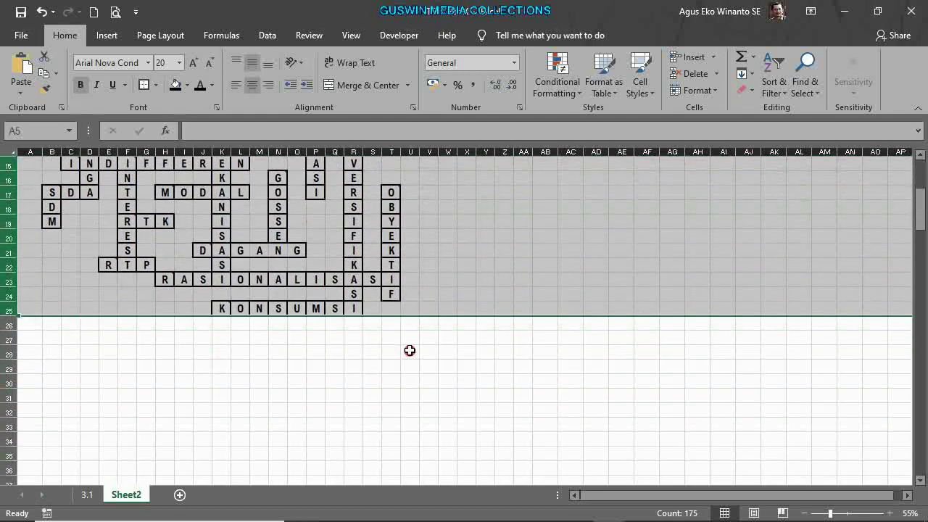
pyautogui.hotkey('ctrl', 'c')
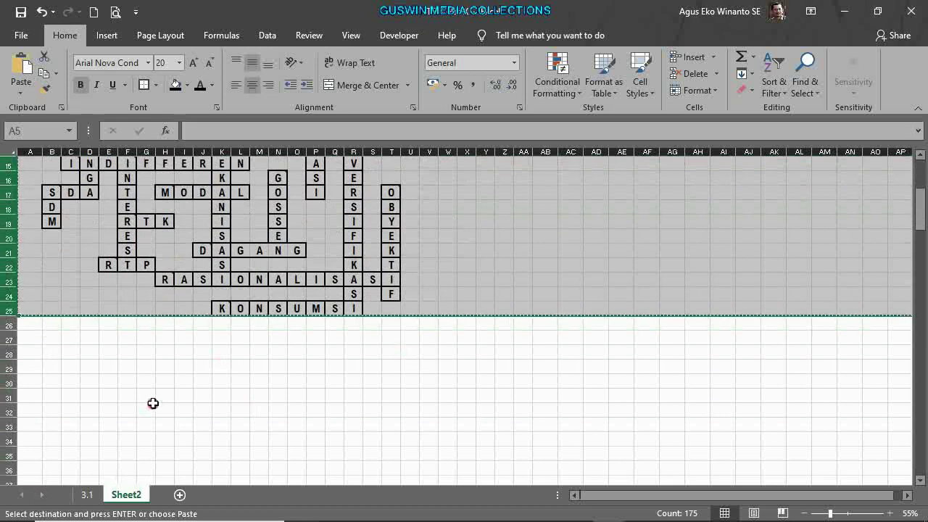
pyautogui.click(10, 353)
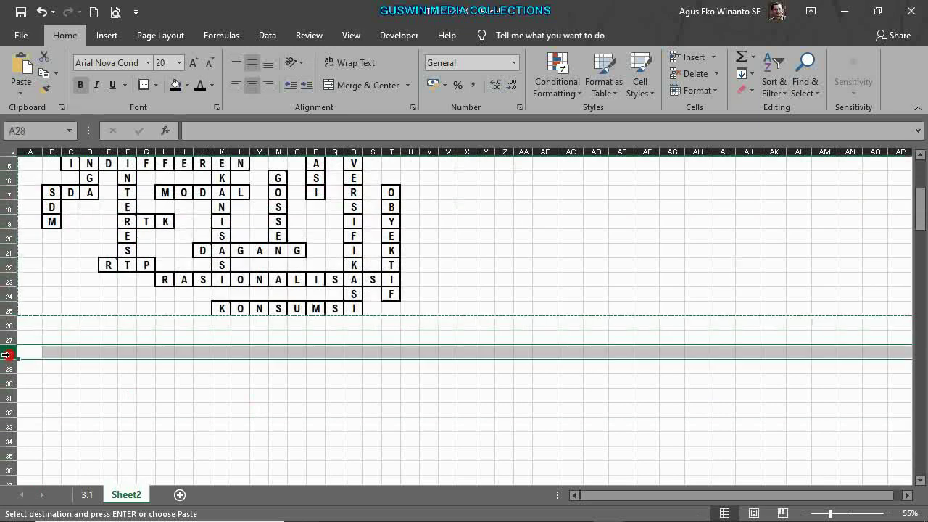
pyautogui.hotkey('ctrl', 'v')
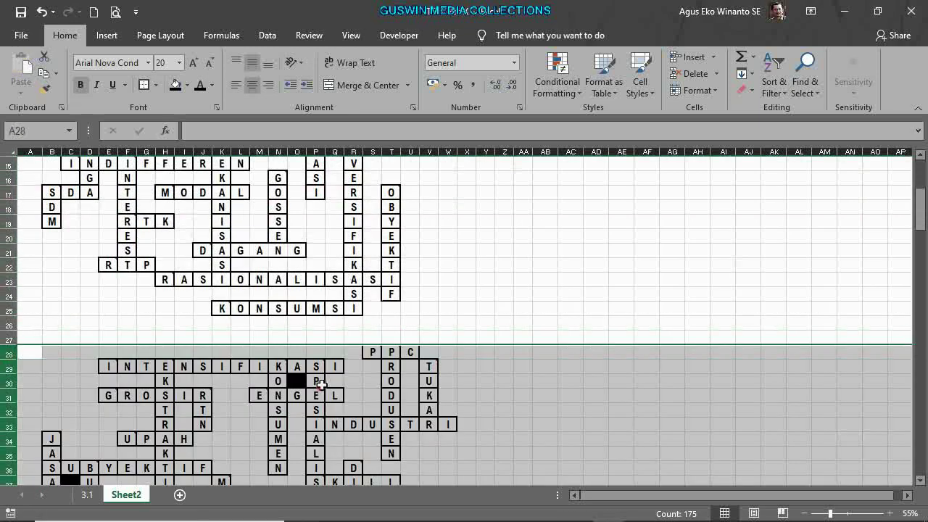
# - Insert a blank column at B, shifting the crossword grid one column right
pyautogui.click(327, 390)
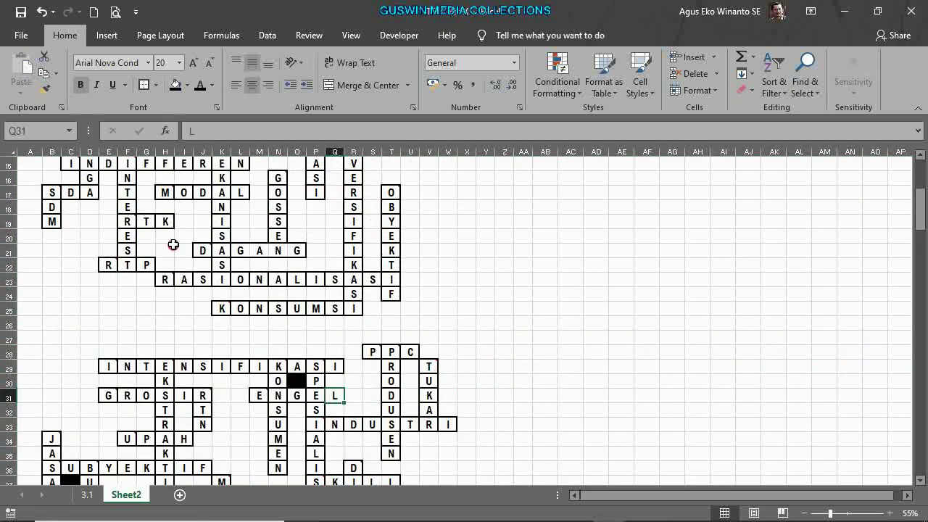
pyautogui.scroll(2, 277, 265)
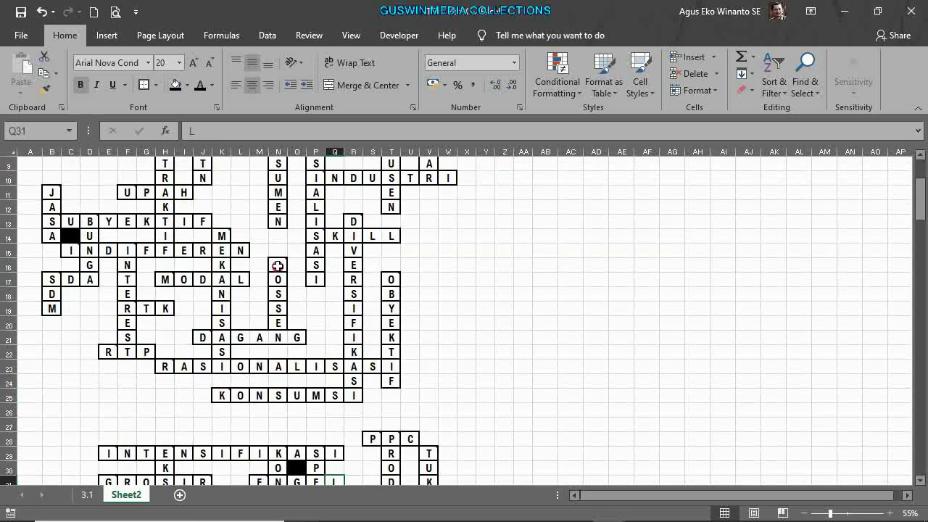
pyautogui.scroll(1, 278, 265)
pyautogui.scroll(1, 277, 265)
pyautogui.click(472, 240)
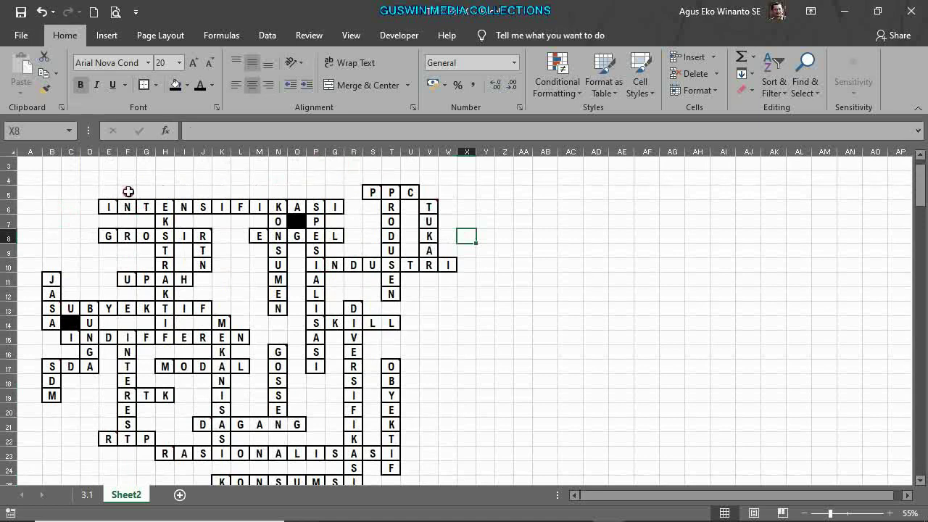
pyautogui.moveTo(48, 195); pyautogui.dragTo(449, 401)
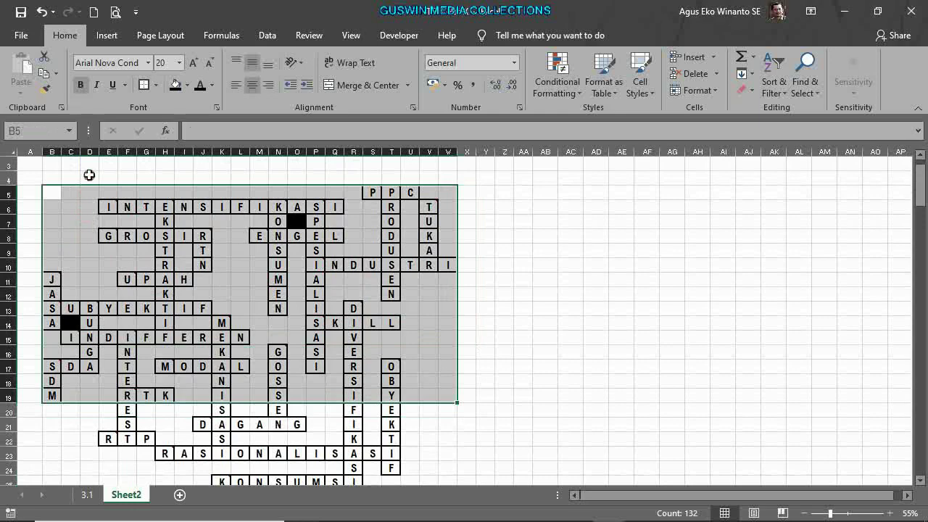
pyautogui.click(53, 152)
pyautogui.rightClick(55, 153)
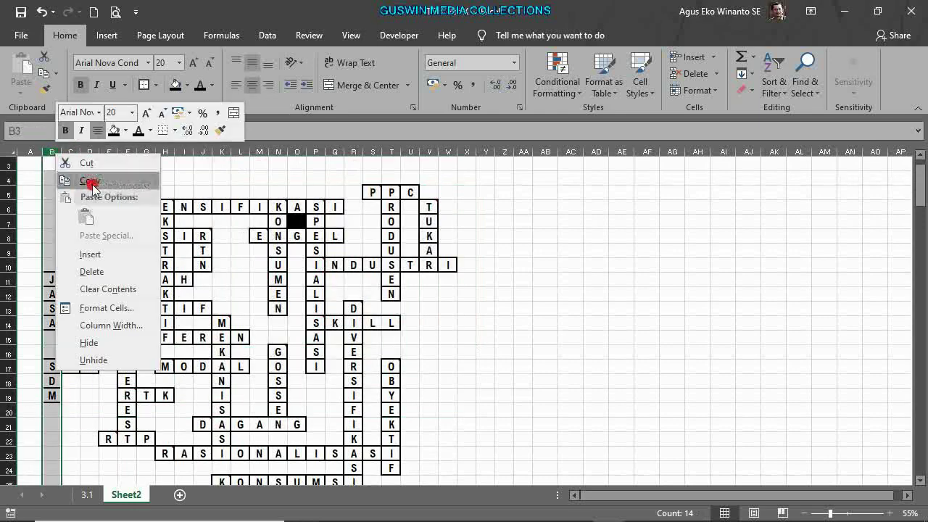
pyautogui.click(89, 254)
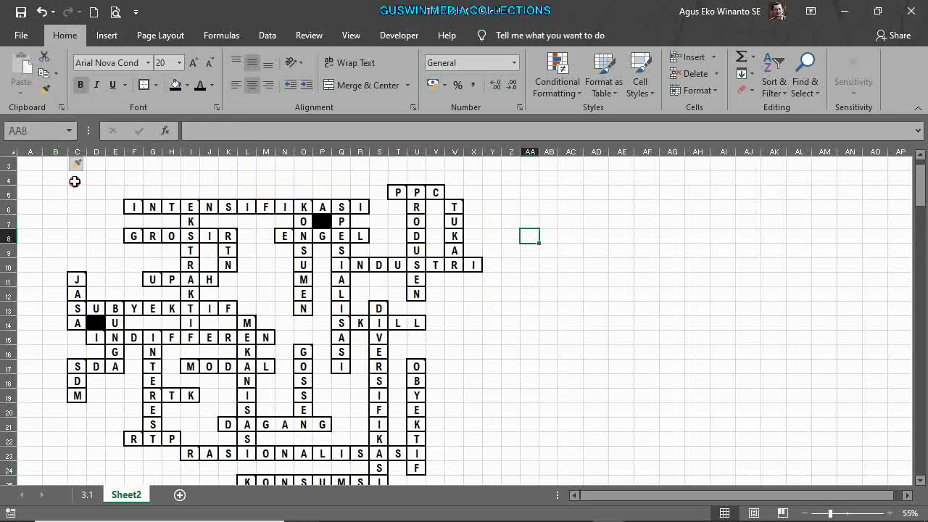
# - Select the crossword area from C4 and widen it by one column
pyautogui.moveTo(74, 181); pyautogui.dragTo(507, 404)
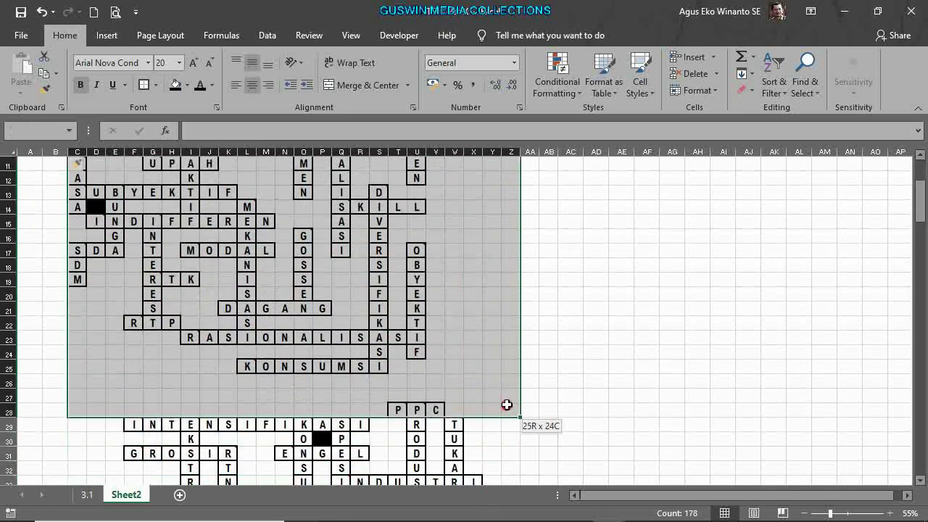
pyautogui.moveTo(506, 404); pyautogui.dragTo(478, 375)
pyautogui.scroll(3, 562, 314)
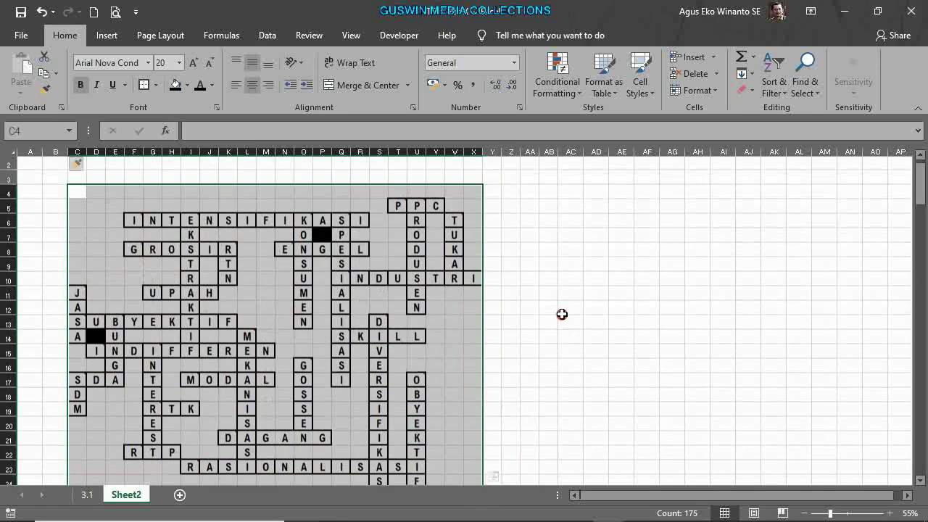
pyautogui.hotkey('shift', 'Right')
pyautogui.scroll(-1, 560, 316)
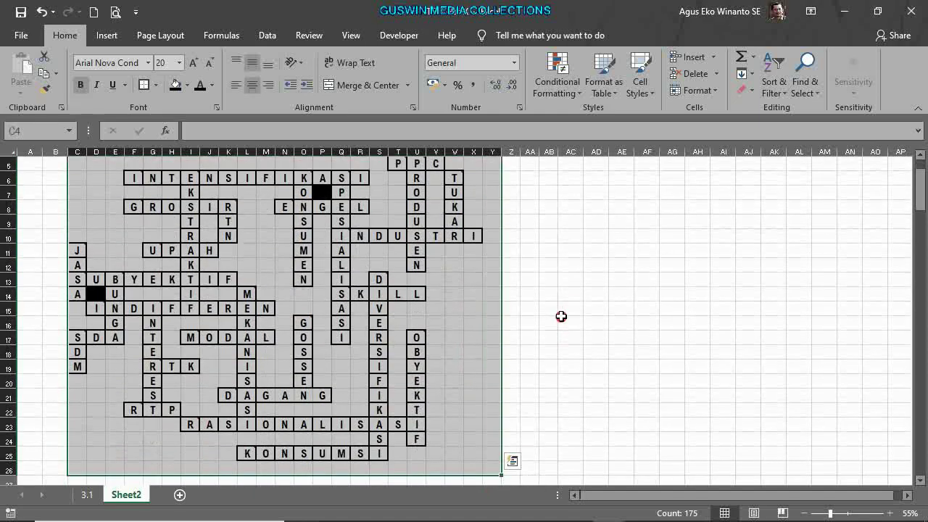
pyautogui.scroll(-2, 532, 306)
pyautogui.scroll(1, 524, 309)
pyautogui.scroll(2, 500, 307)
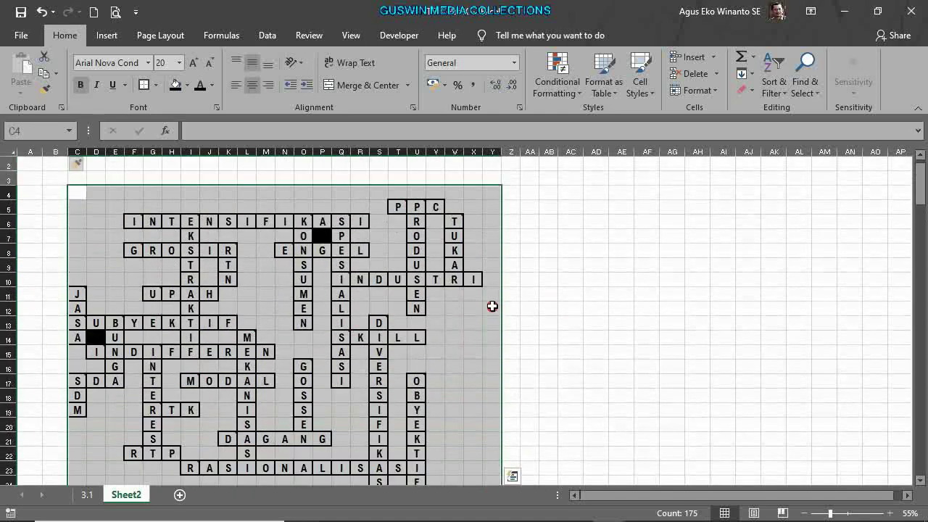
pyautogui.moveTo(492, 306); pyautogui.dragTo(482, 475)
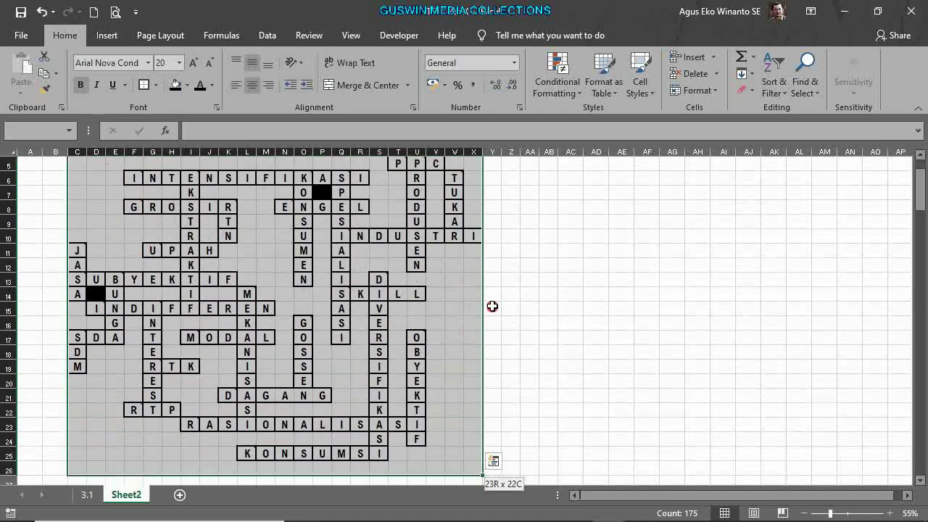
pyautogui.scroll(1, 687, 367)
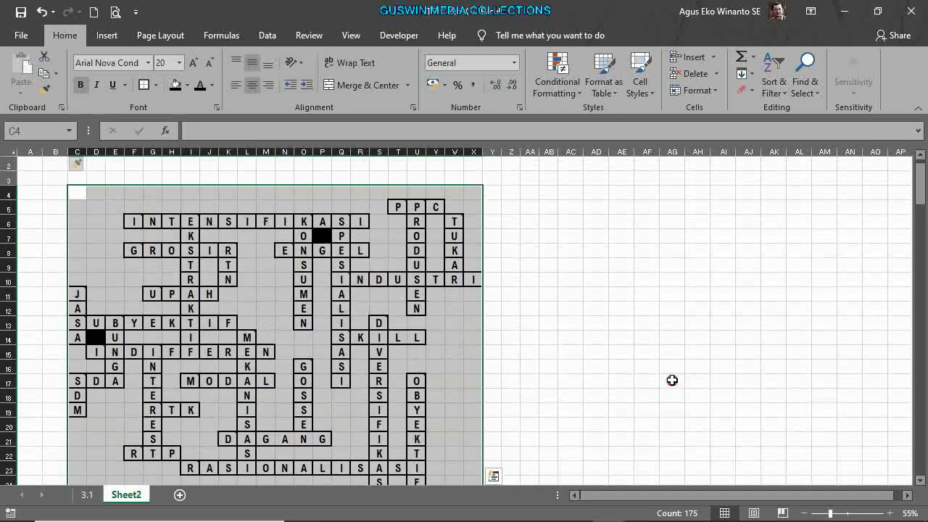
pyautogui.click(665, 313)
pyautogui.moveTo(665, 313); pyautogui.dragTo(647, 310)
# - Reselect the top crossword from B4 down to row 26 and across to column Y
pyautogui.moveTo(60, 194); pyautogui.dragTo(210, 196)
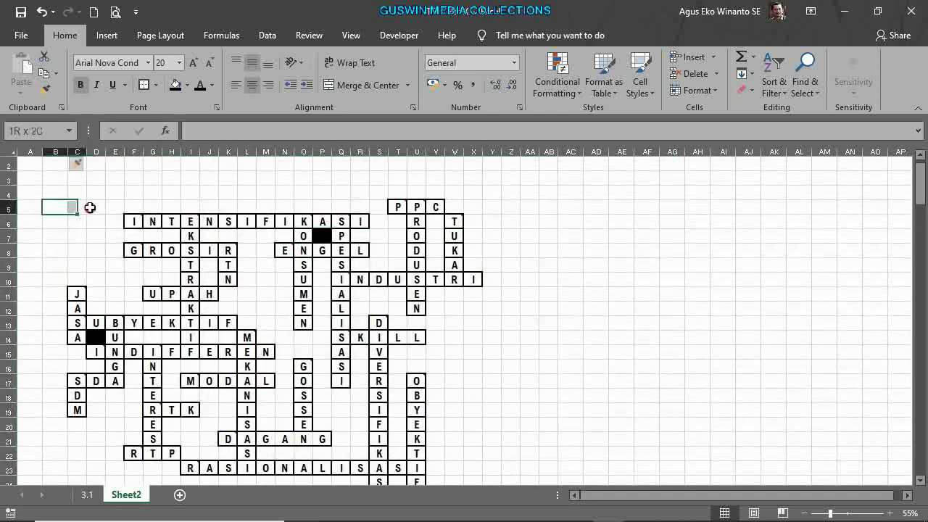
pyautogui.click(61, 193)
pyautogui.moveTo(62, 193)
pyautogui.mouseDown()
pyautogui.moveTo(465, 272)
pyautogui.moveTo(481, 331)
pyautogui.moveTo(441, 330)
pyautogui.mouseUp()
pyautogui.scroll(1, 512, 313)
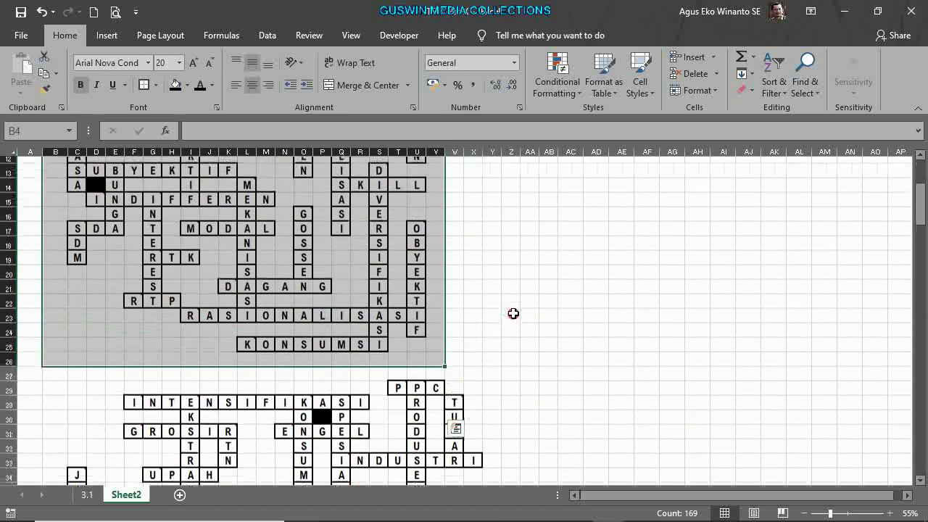
pyautogui.scroll(1, 513, 313)
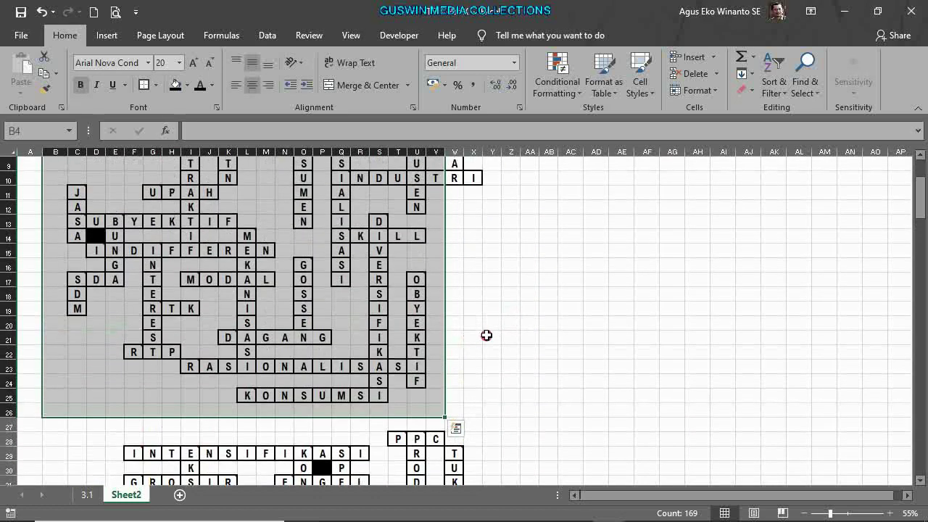
pyautogui.hotkey('shift', 'Right')
pyautogui.hotkey('shift', 'Right')
pyautogui.hotkey('shift', 'Right')
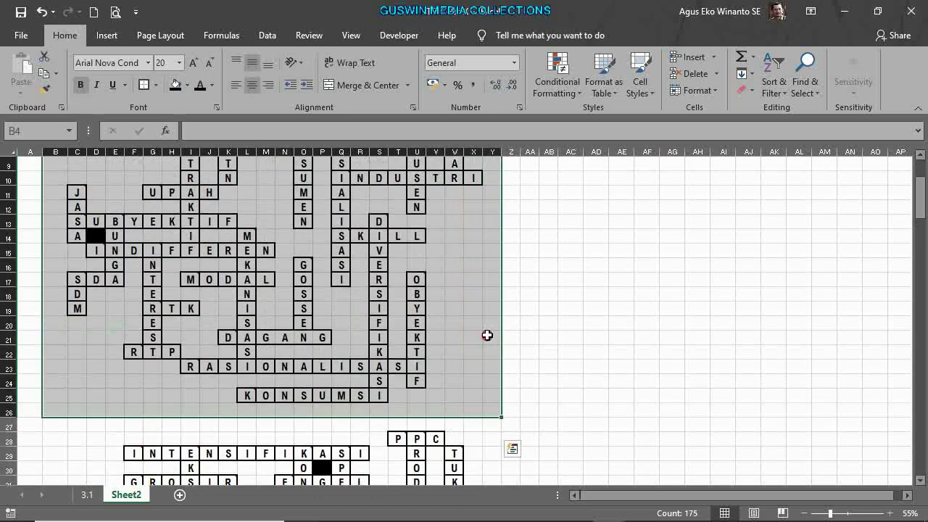
pyautogui.scroll(-3, 492, 325)
pyautogui.scroll(5, 536, 297)
pyautogui.scroll(1, 542, 296)
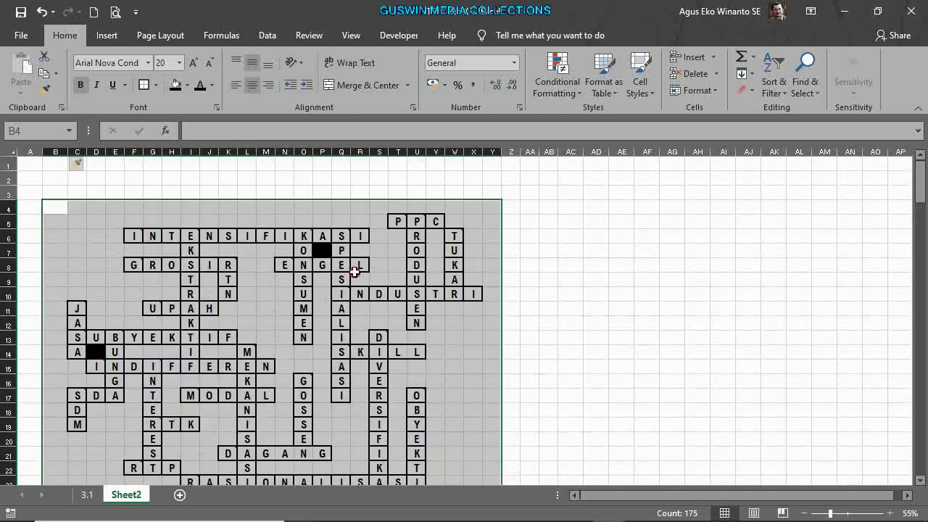
pyautogui.click(187, 85)
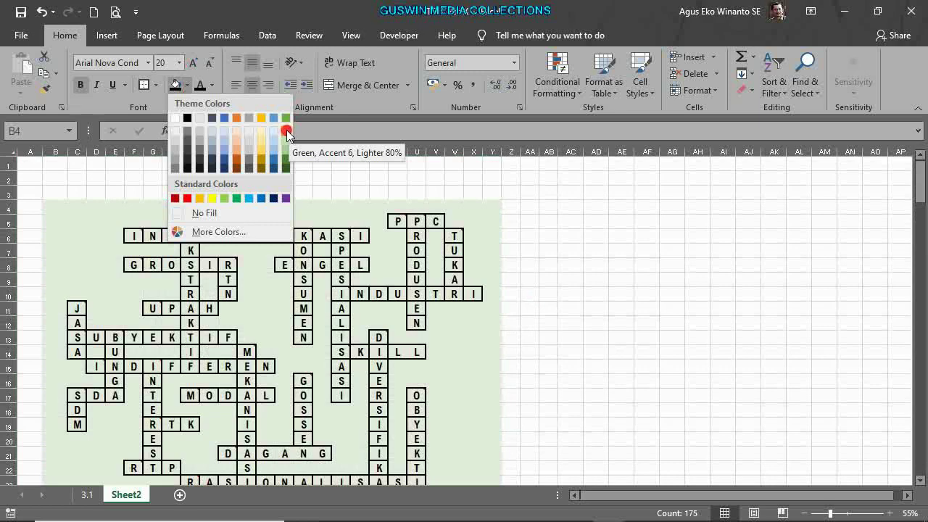
pyautogui.click(262, 129)
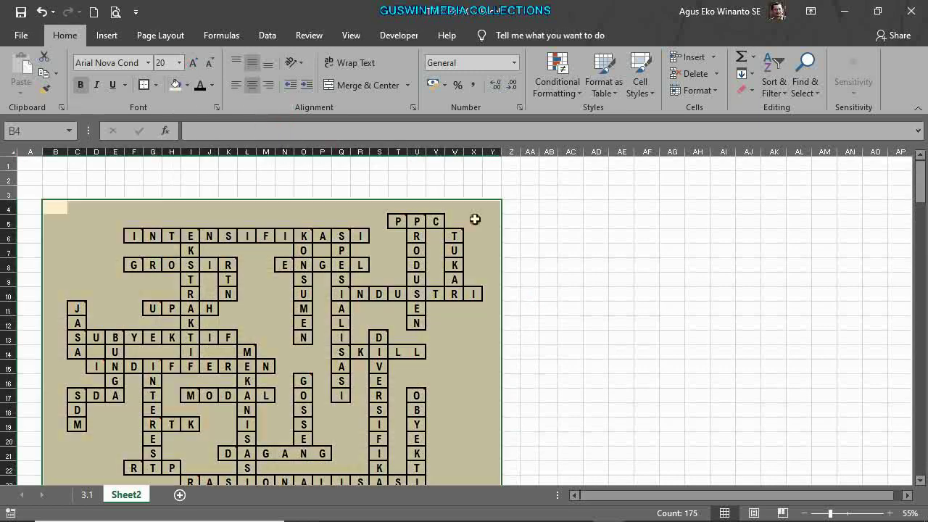
pyautogui.click(626, 291)
pyautogui.scroll(-1, 621, 276)
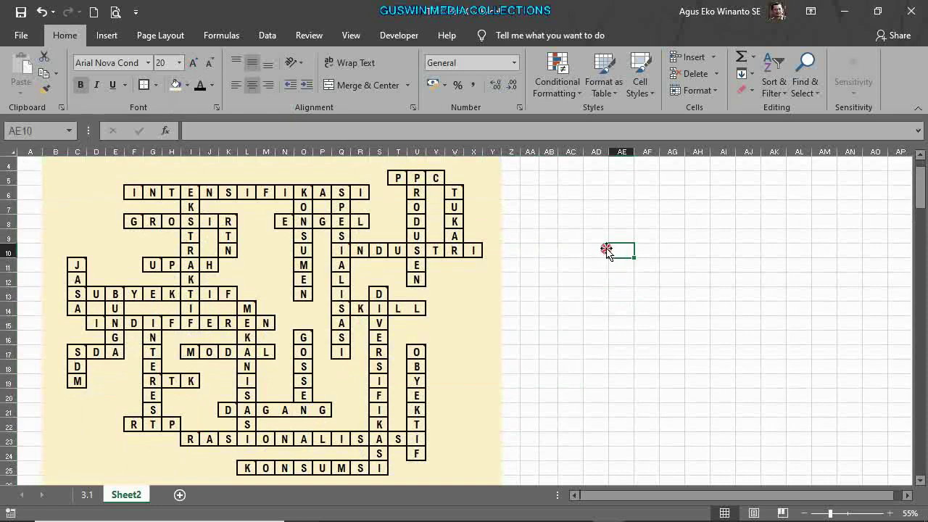
pyautogui.scroll(1, 587, 274)
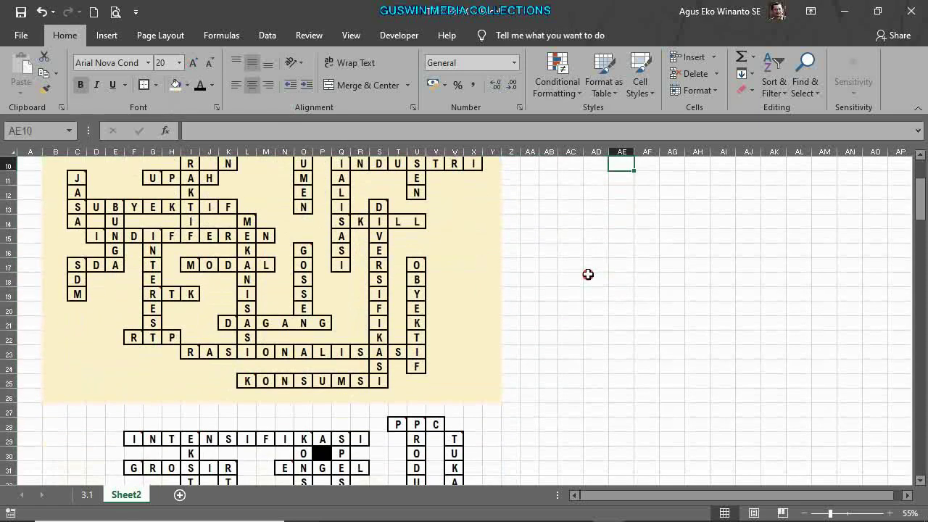
pyautogui.scroll(-2, 490, 261)
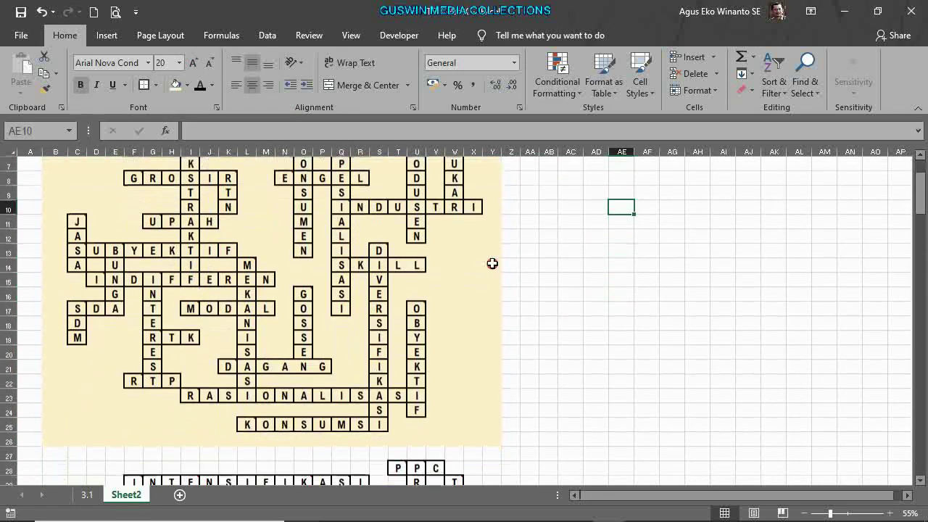
pyautogui.scroll(-2, 505, 270)
pyautogui.scroll(-1, 504, 270)
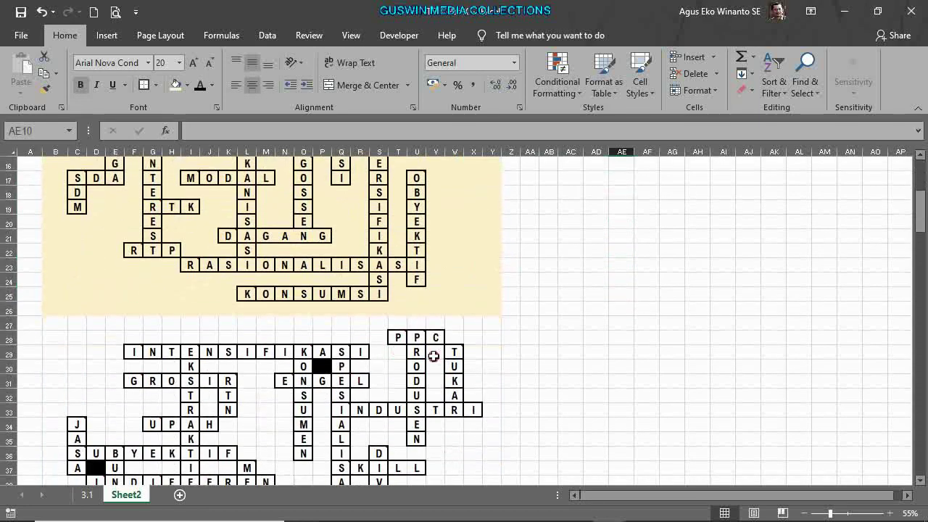
pyautogui.scroll(-1, 571, 339)
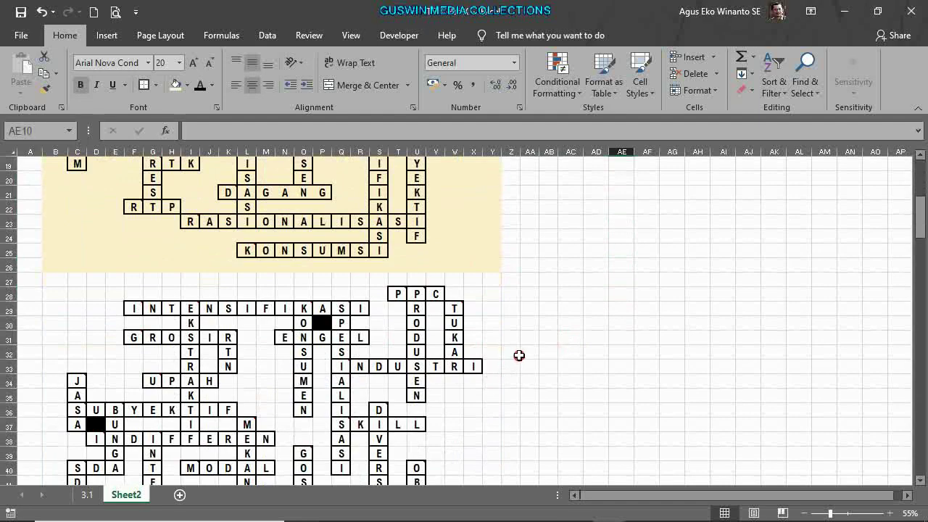
pyautogui.scroll(1, 519, 355)
pyautogui.scroll(4, 517, 354)
pyautogui.scroll(1, 528, 356)
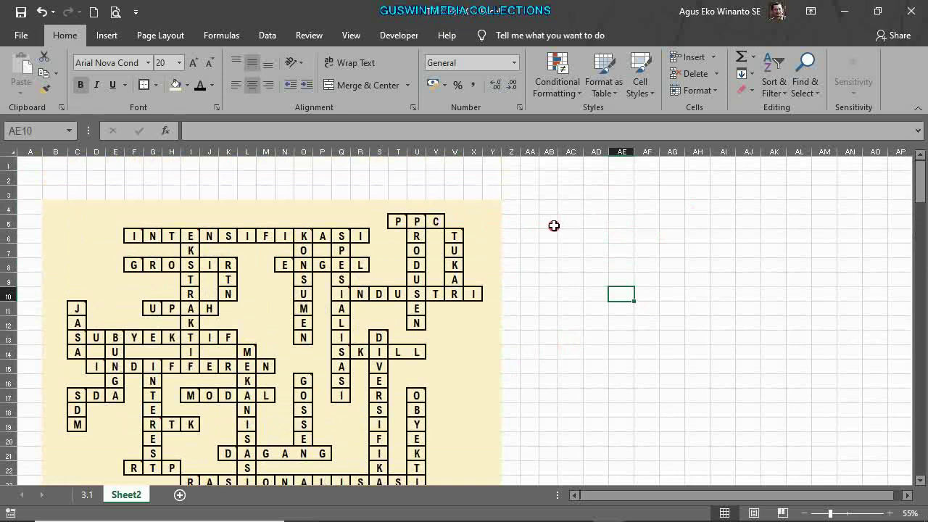
pyautogui.click(553, 225)
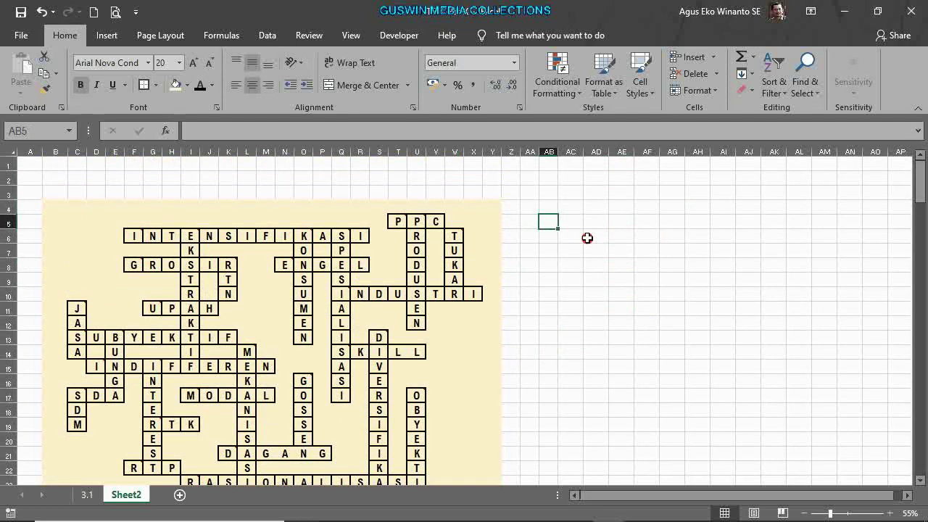
pyautogui.write('=')
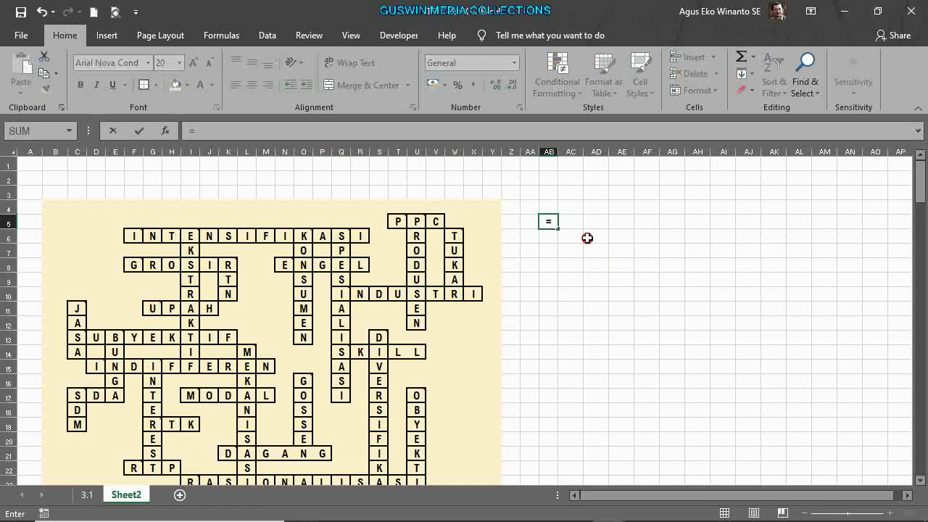
pyautogui.write('(')
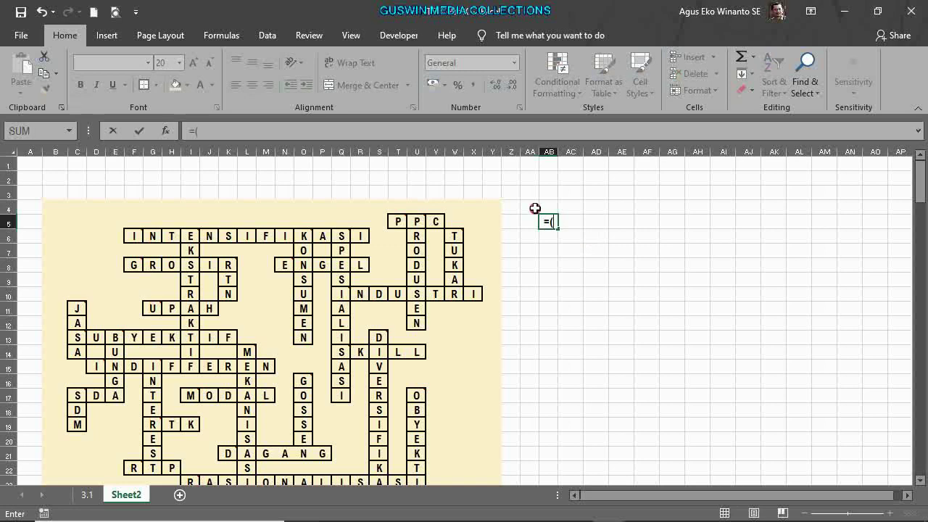
pyautogui.scroll(-4, 191, 298)
pyautogui.scroll(-2, 186, 280)
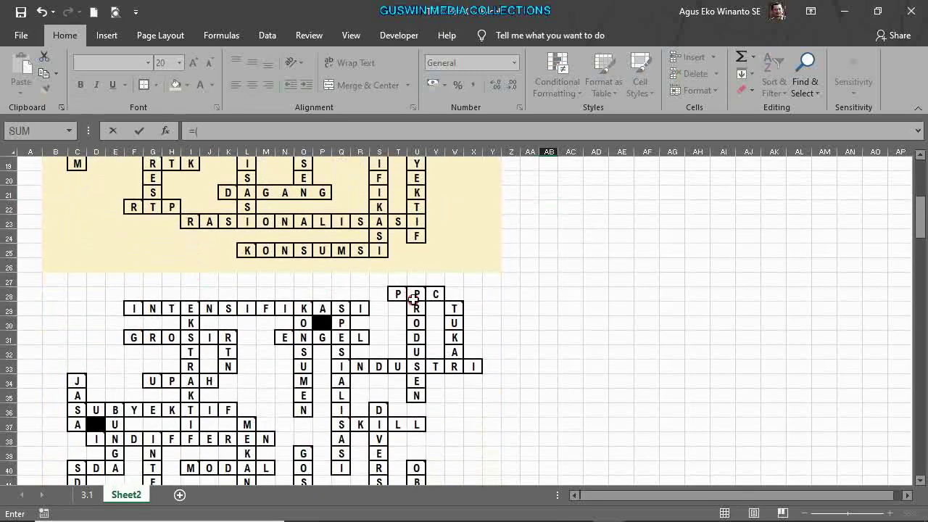
pyautogui.click(77, 295)
pyautogui.scroll(-2, 69, 373)
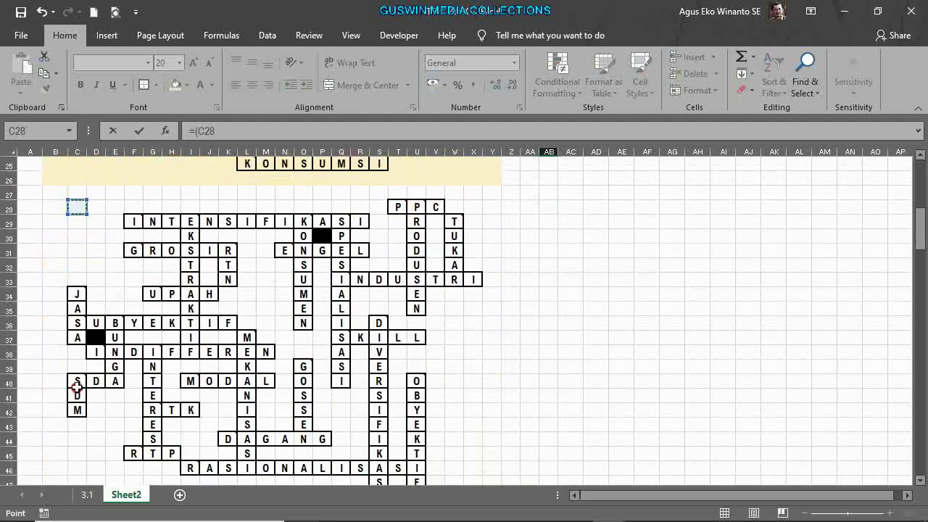
pyautogui.scroll(2, 76, 384)
pyautogui.scroll(1, 283, 311)
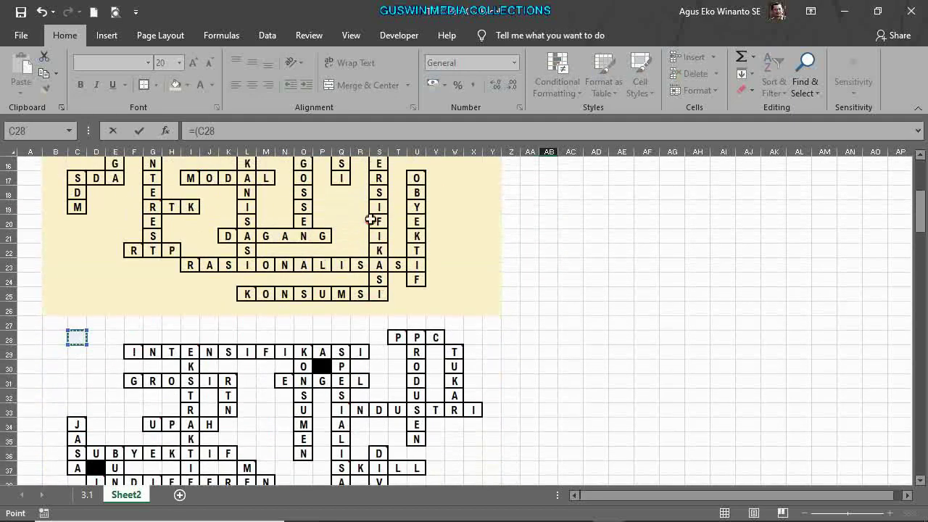
pyautogui.click(244, 136)
pyautogui.write('="",0,')
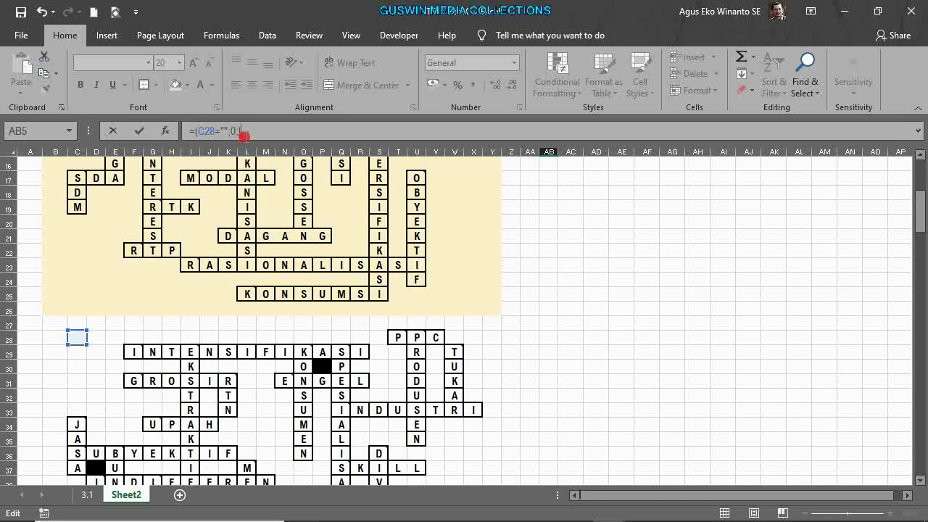
pyautogui.write('IF(')
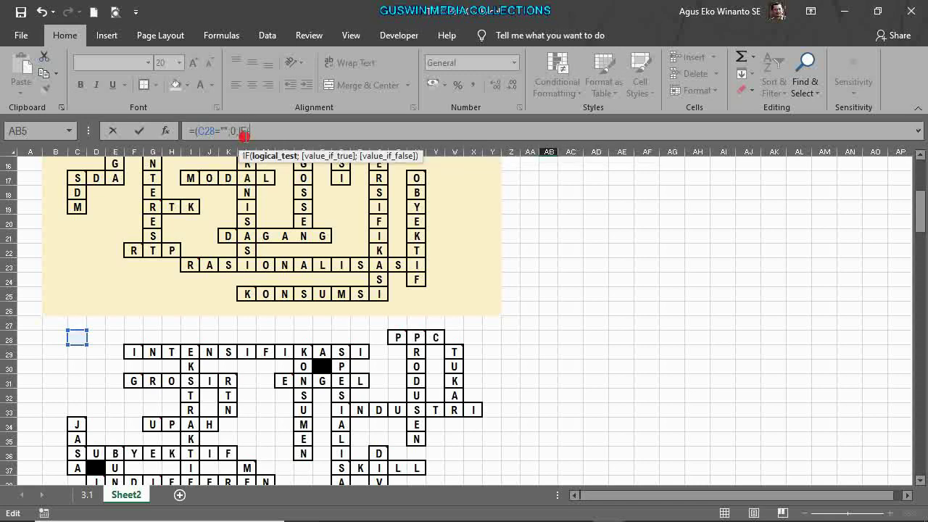
pyautogui.write('C28')
pyautogui.scroll(2, 245, 246)
pyautogui.scroll(2, 246, 254)
pyautogui.scroll(1, 279, 252)
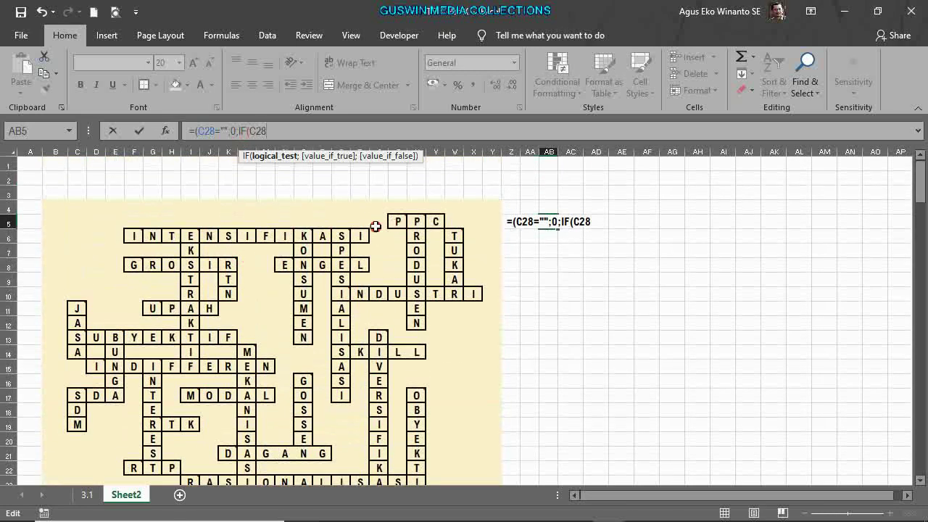
pyautogui.click(73, 221)
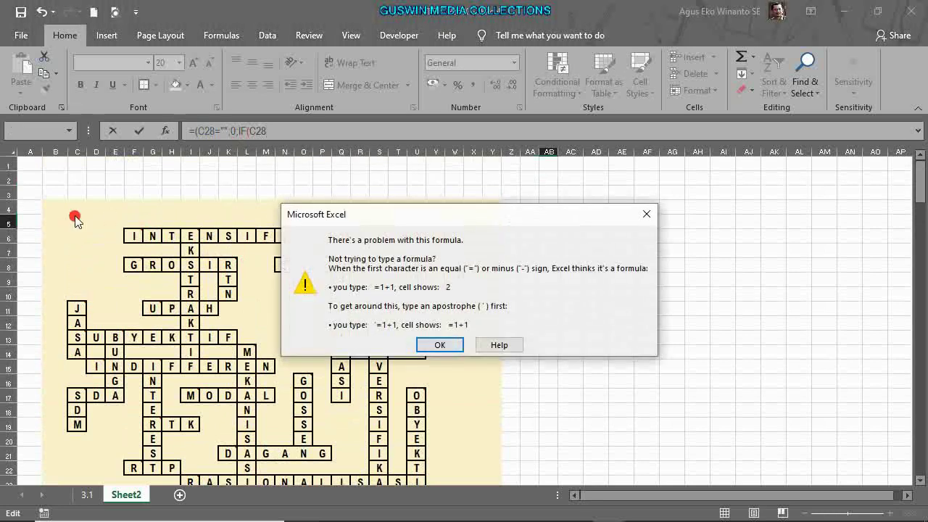
pyautogui.click(439, 344)
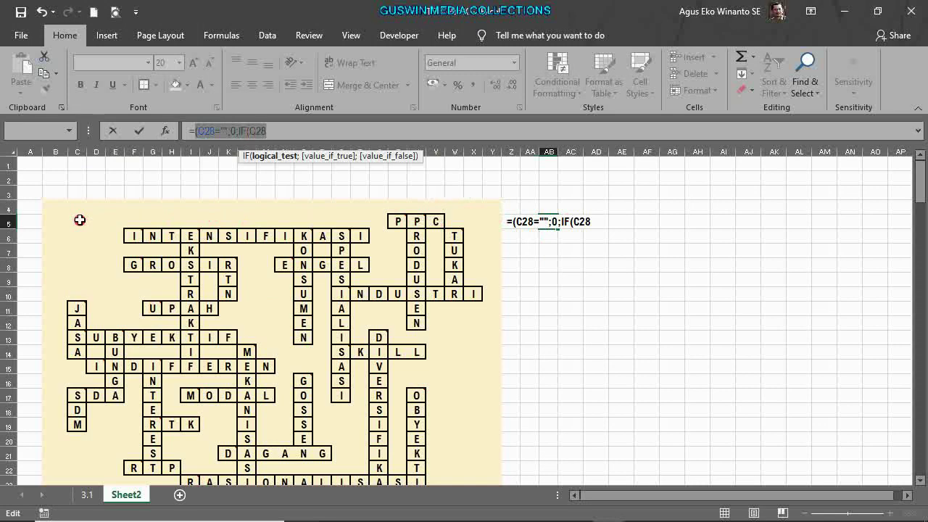
pyautogui.click(80, 219)
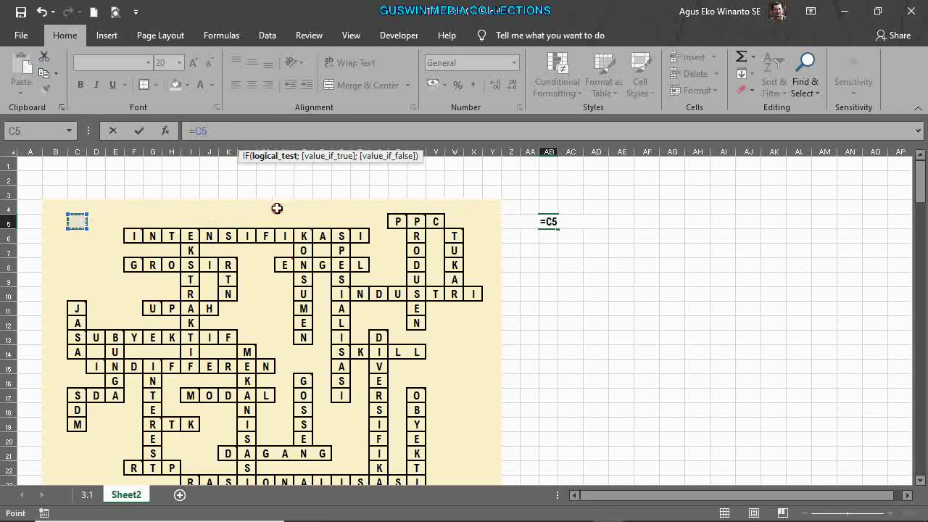
pyautogui.click(543, 222)
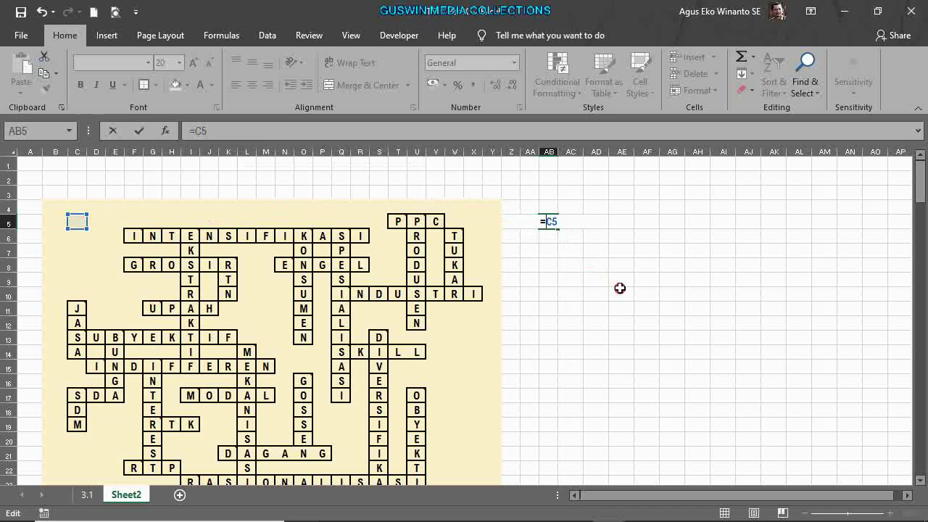
pyautogui.click(619, 288)
pyautogui.scroll(-4, 601, 282)
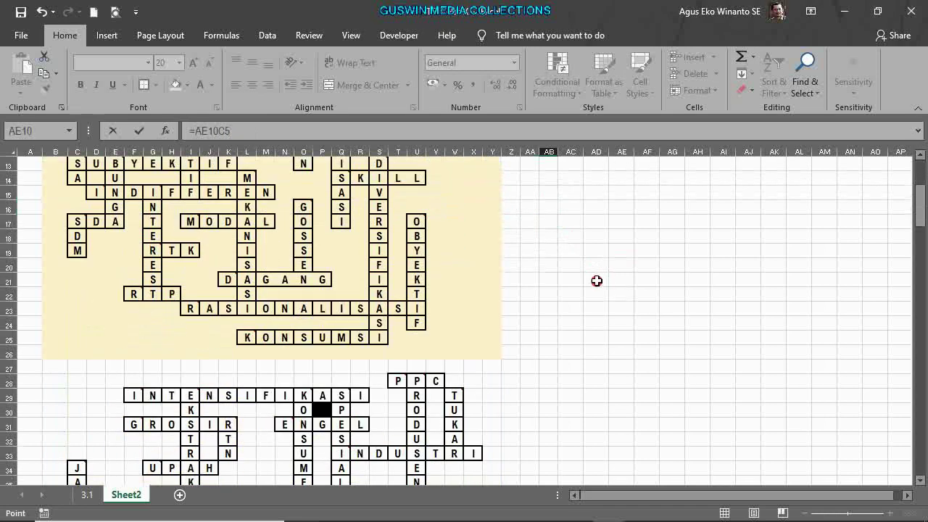
pyautogui.scroll(2, 622, 289)
pyautogui.scroll(2, 622, 288)
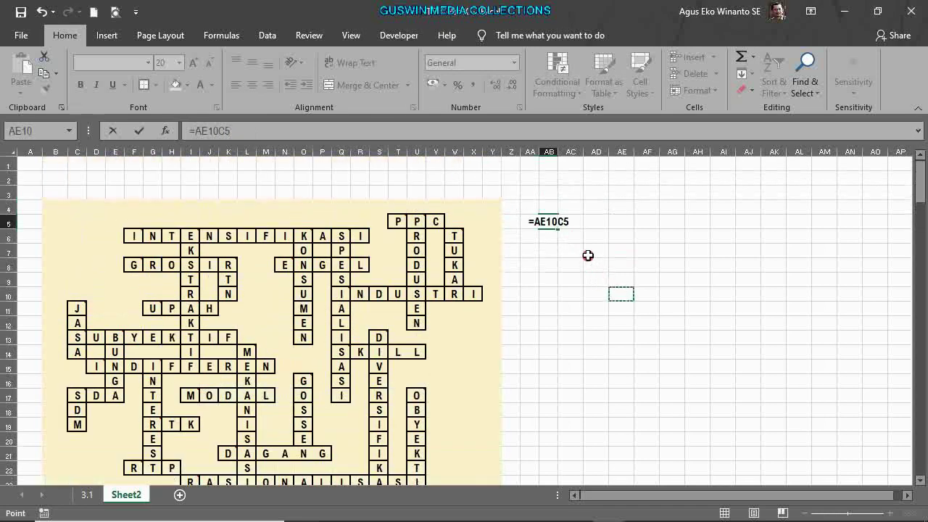
pyautogui.press('Escape')
pyautogui.click(578, 277)
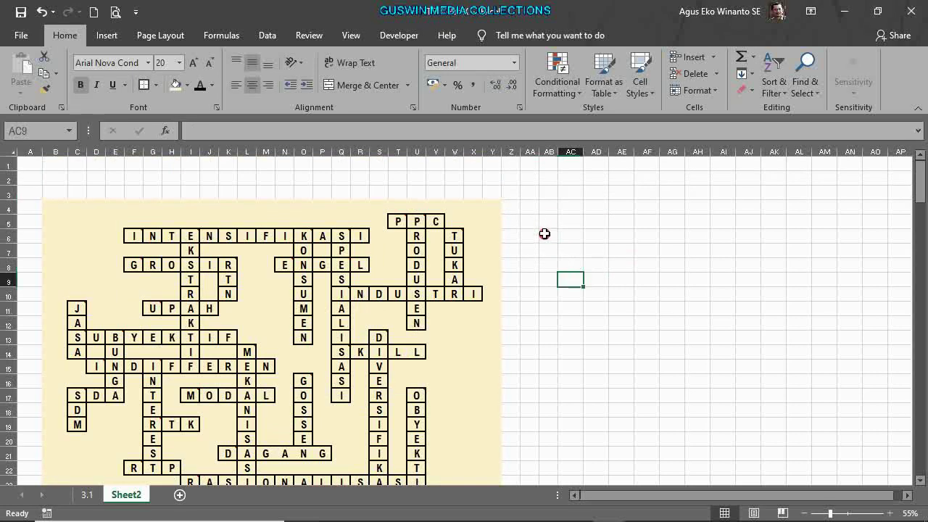
# - Insert a blank row 28 above the lower key grid
pyautogui.click(627, 267)
pyautogui.click(671, 271)
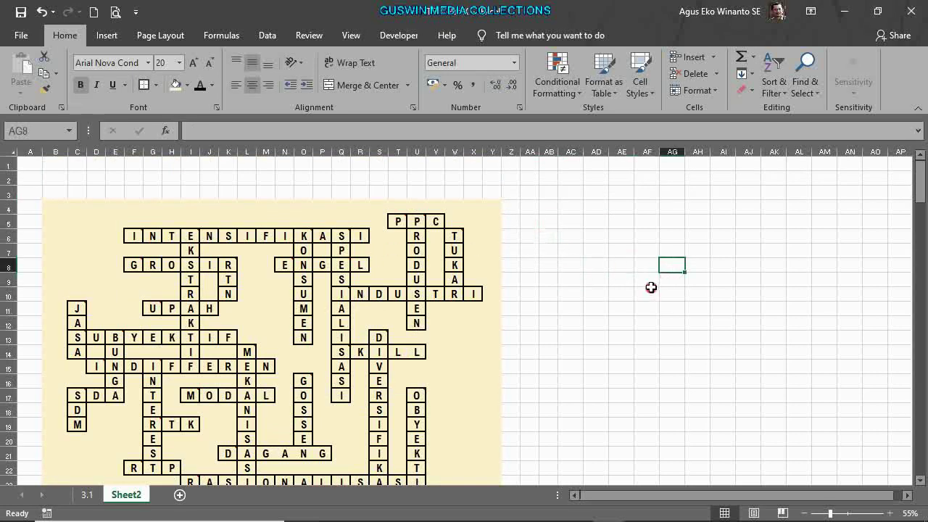
pyautogui.scroll(-5, 622, 288)
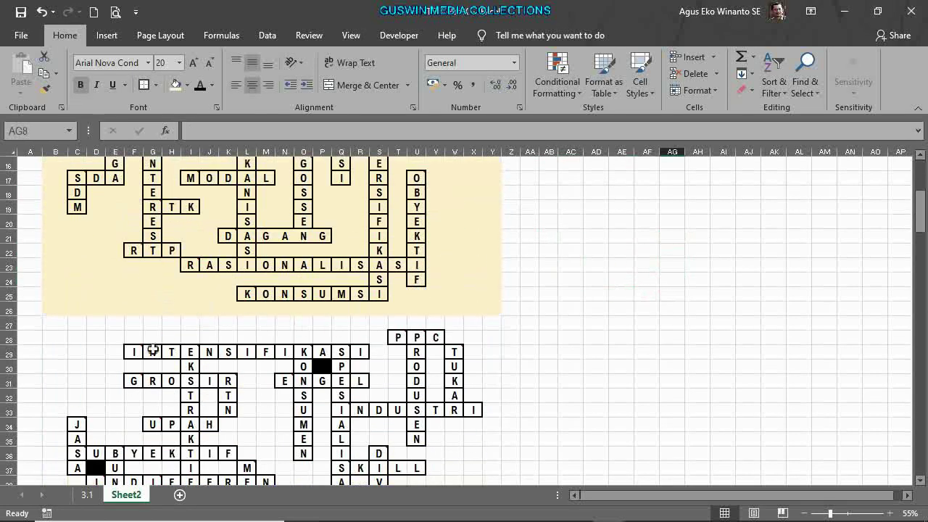
pyautogui.click(14, 338)
pyautogui.rightClick(15, 337)
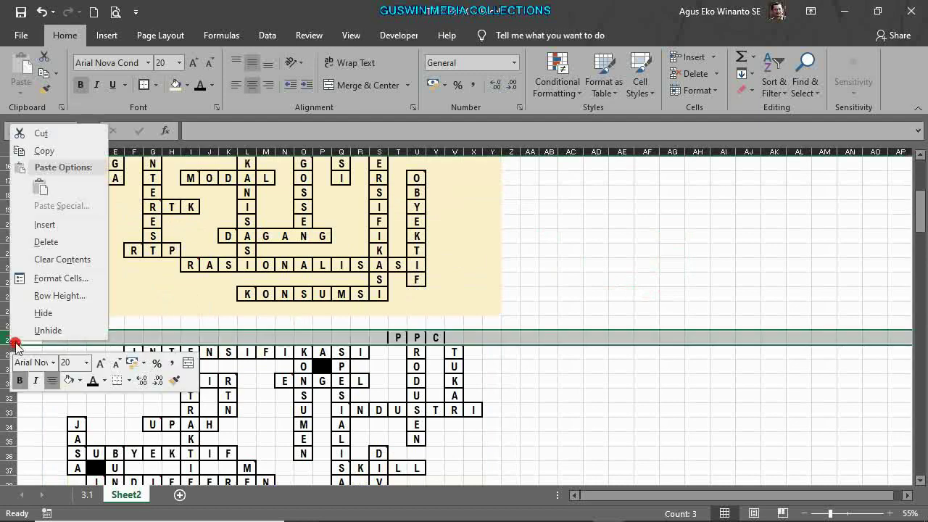
pyautogui.click(50, 225)
pyautogui.click(645, 395)
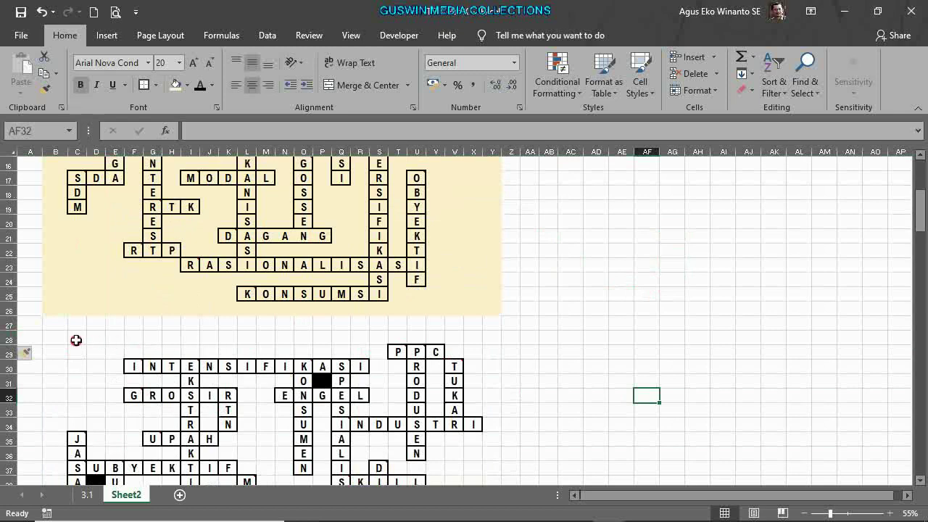
# - Number the key grid columns 1–22 across C28:X28, deleting the surplus 23
pyautogui.click(75, 340)
pyautogui.write('1')
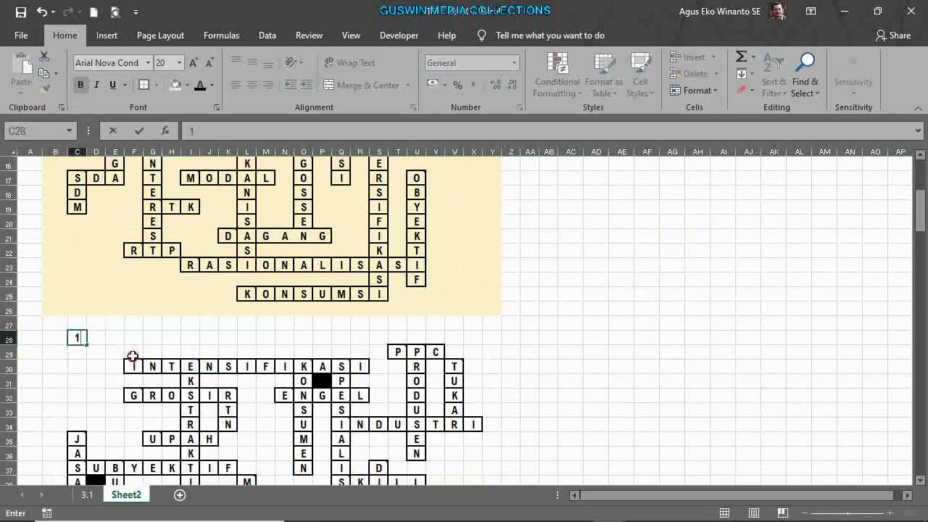
pyautogui.click(100, 341)
pyautogui.write('2')
pyautogui.click(596, 323)
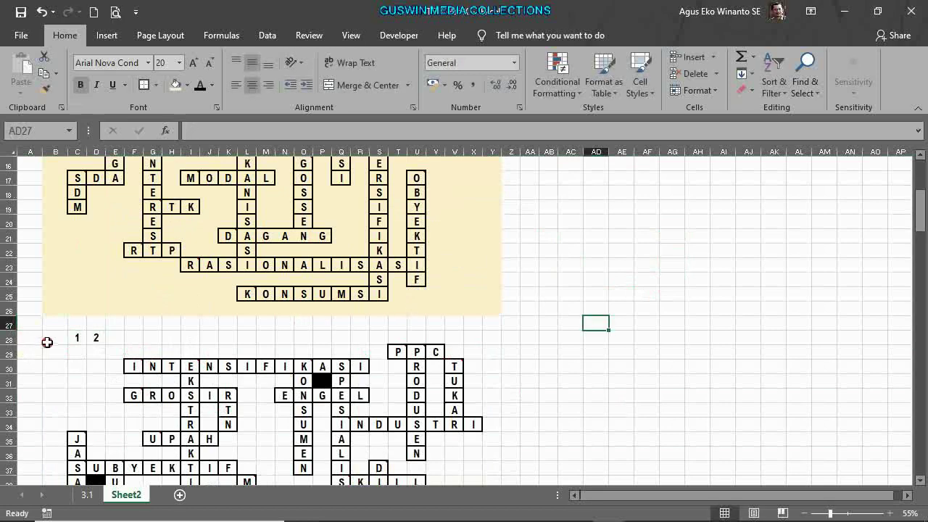
pyautogui.moveTo(78, 340); pyautogui.dragTo(494, 345)
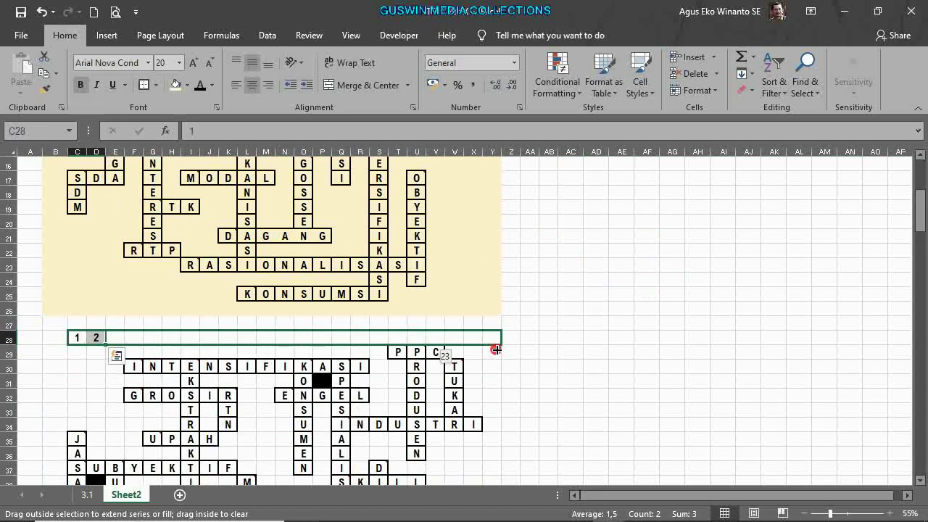
pyautogui.scroll(-1, 572, 418)
pyautogui.scroll(-2, 570, 417)
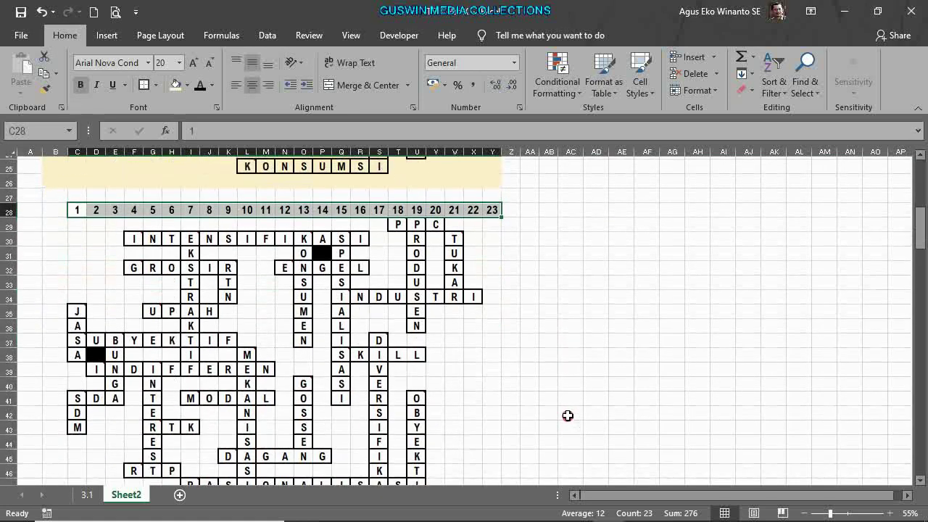
pyautogui.scroll(-1, 567, 416)
pyautogui.scroll(3, 567, 416)
pyautogui.click(492, 294)
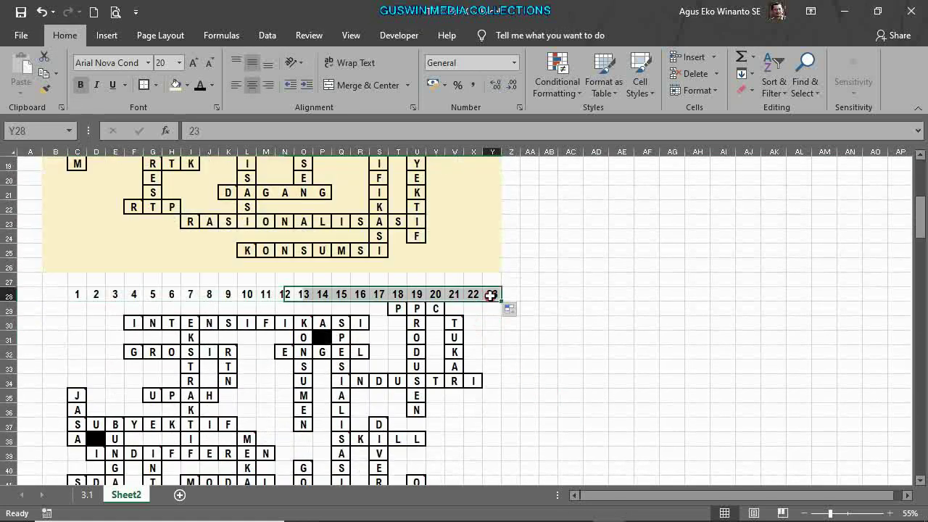
pyautogui.press('Delete')
pyautogui.click(570, 308)
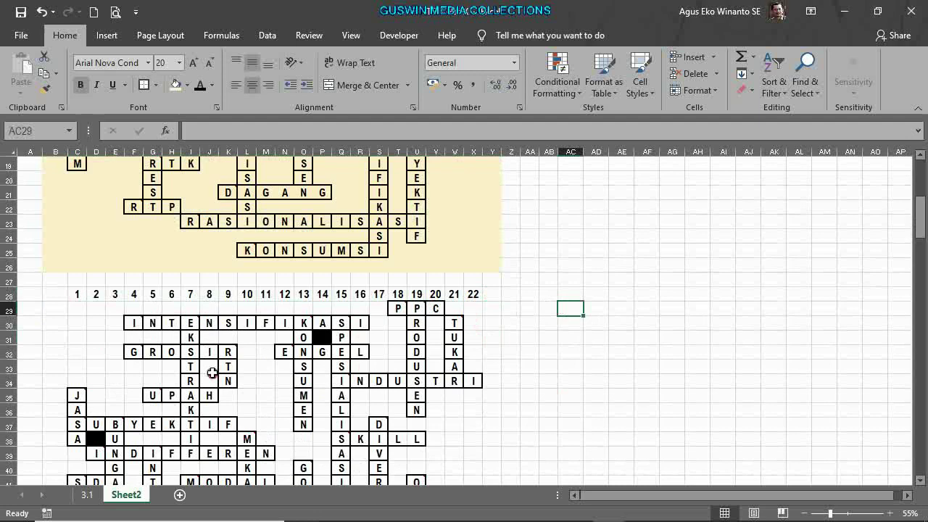
# - Enter 1 and 2 in B29:B30 and extend the series down to 21
pyautogui.click(49, 307)
pyautogui.write('1')
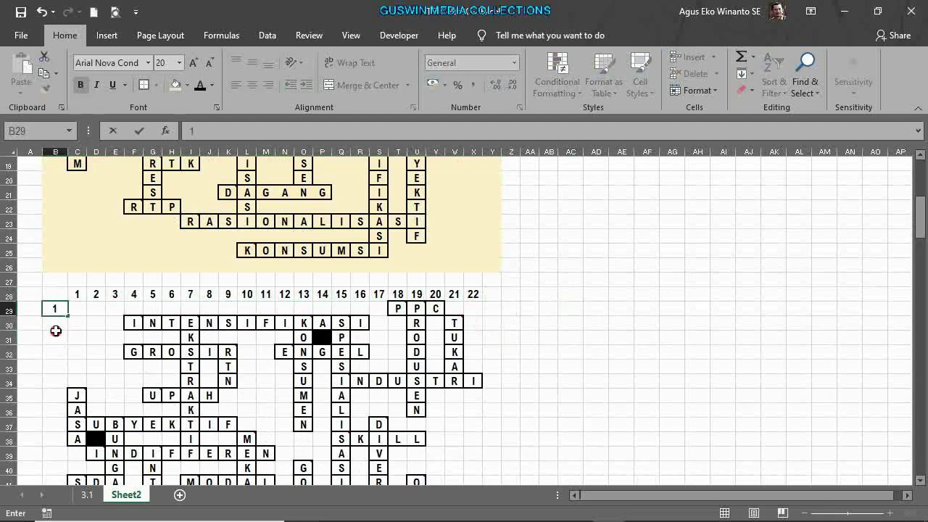
pyautogui.click(55, 326)
pyautogui.write('2')
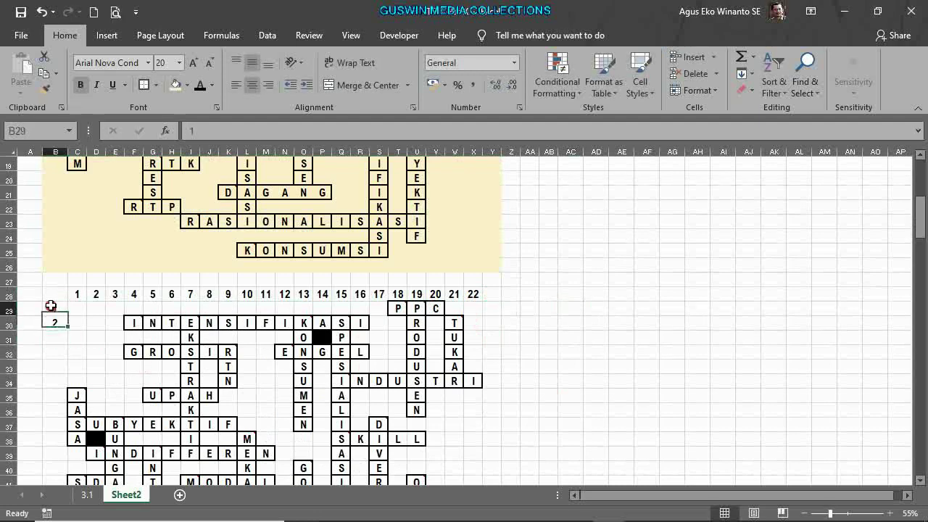
pyautogui.moveTo(50, 307); pyautogui.dragTo(49, 518)
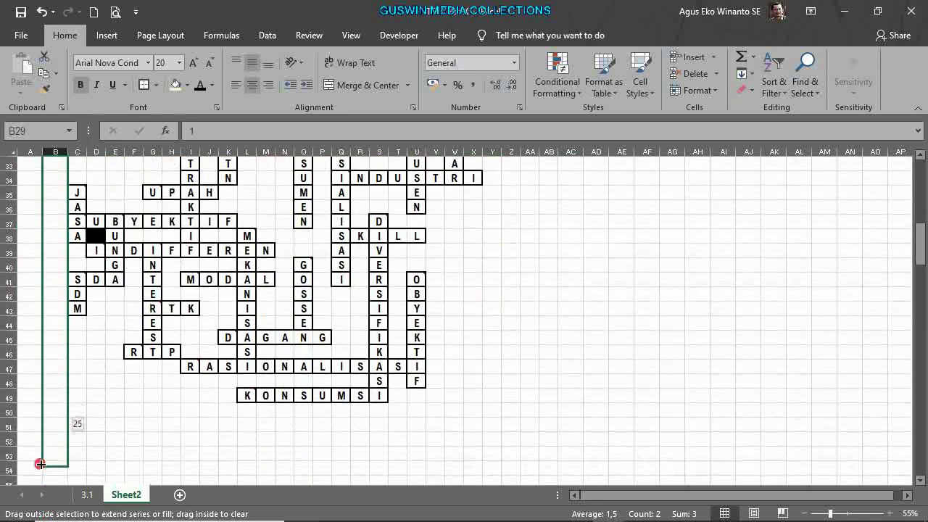
pyautogui.moveTo(49, 518); pyautogui.dragTo(36, 397)
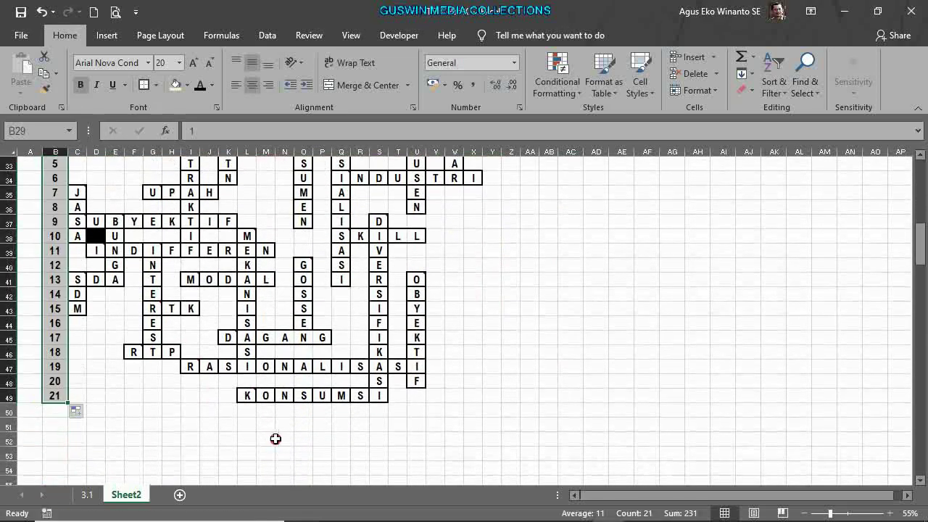
pyautogui.scroll(2, 307, 421)
pyautogui.scroll(2, 307, 421)
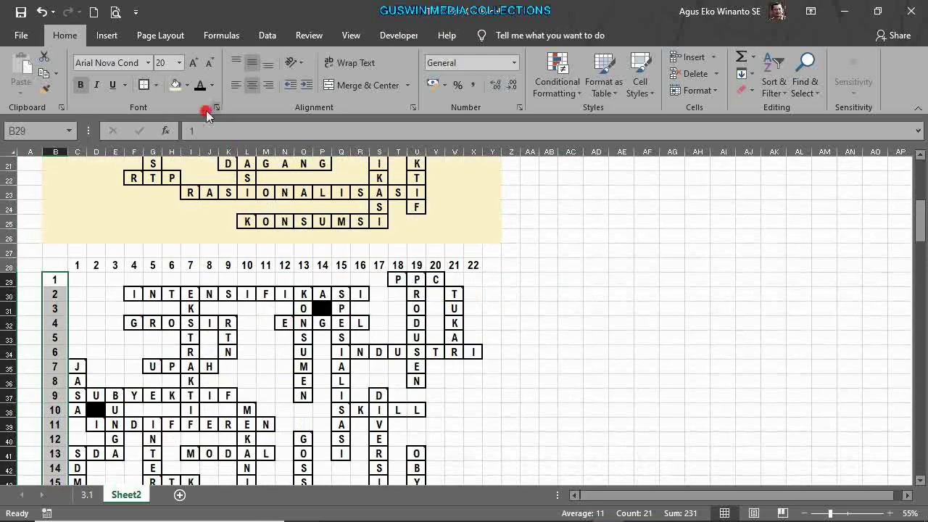
pyautogui.moveTo(77, 264)
pyautogui.mouseDown()
pyautogui.moveTo(498, 263)
pyautogui.moveTo(478, 264)
pyautogui.mouseUp()
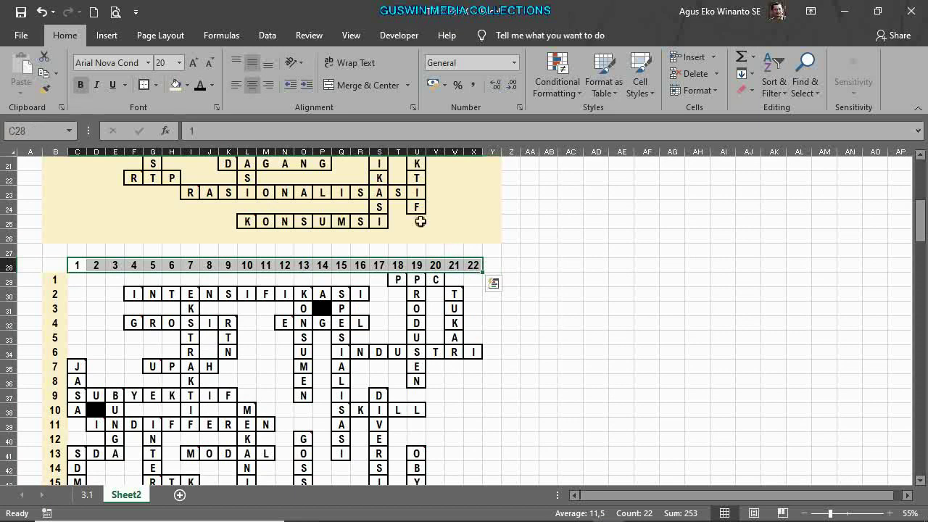
pyautogui.click(663, 323)
pyautogui.scroll(-2, 610, 340)
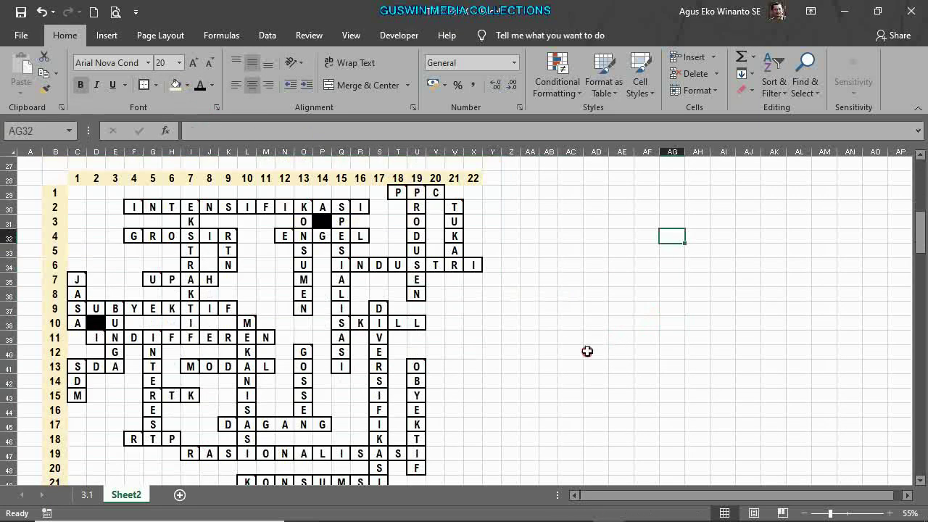
pyautogui.scroll(1, 548, 297)
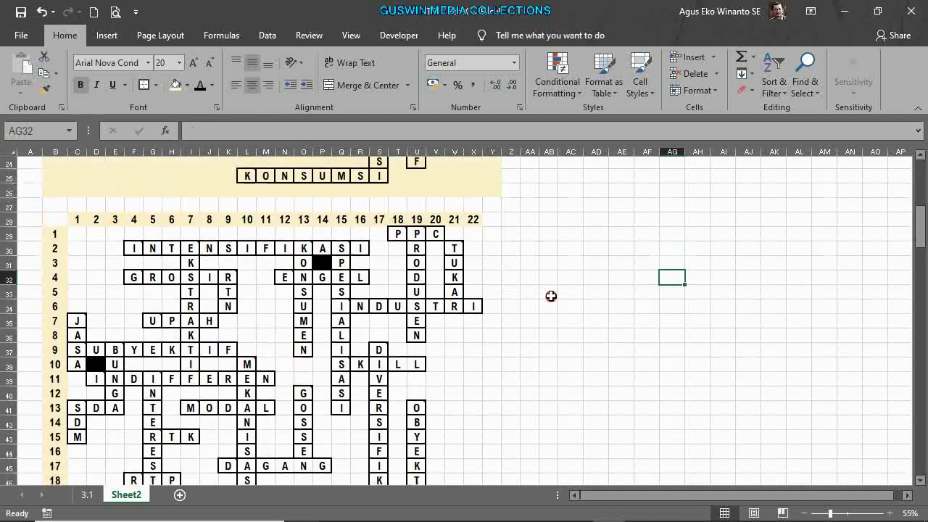
pyautogui.scroll(4, 551, 311)
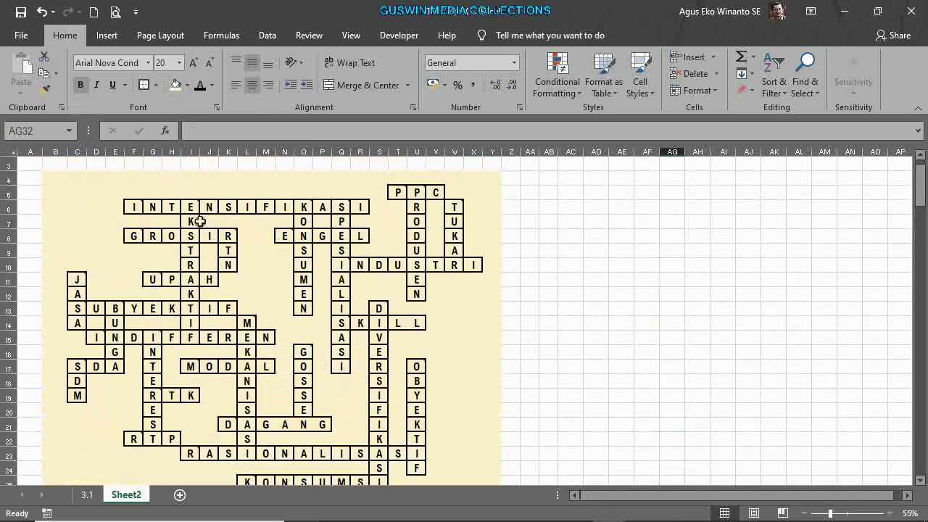
pyautogui.scroll(-6, 245, 254)
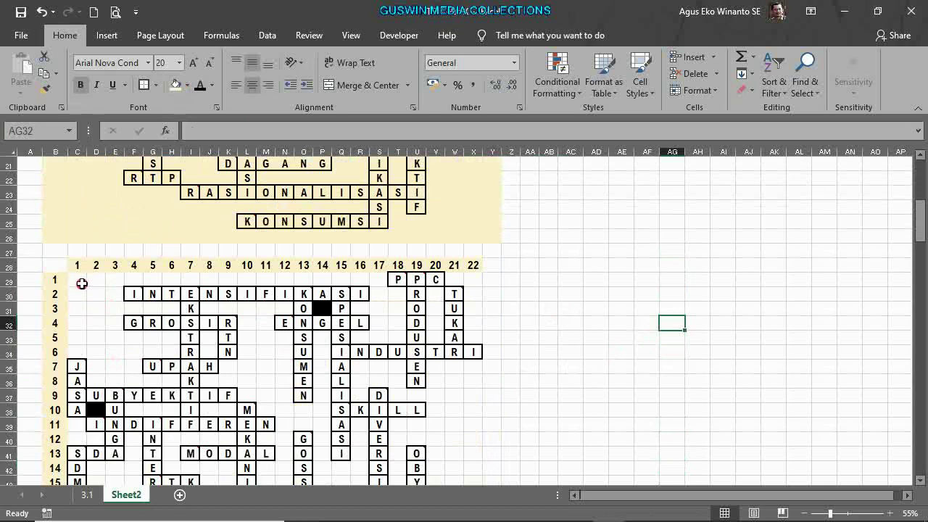
pyautogui.click(80, 282)
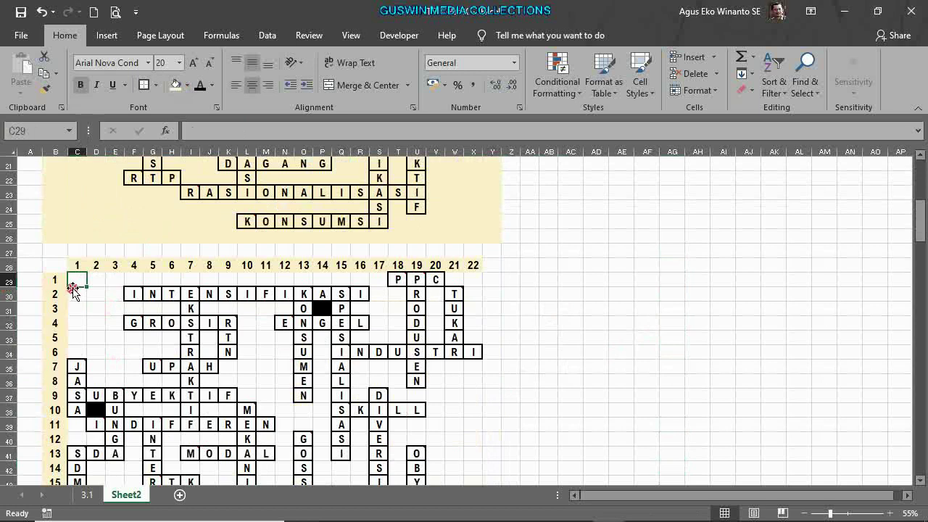
pyautogui.scroll(4, 393, 312)
pyautogui.scroll(2, 517, 271)
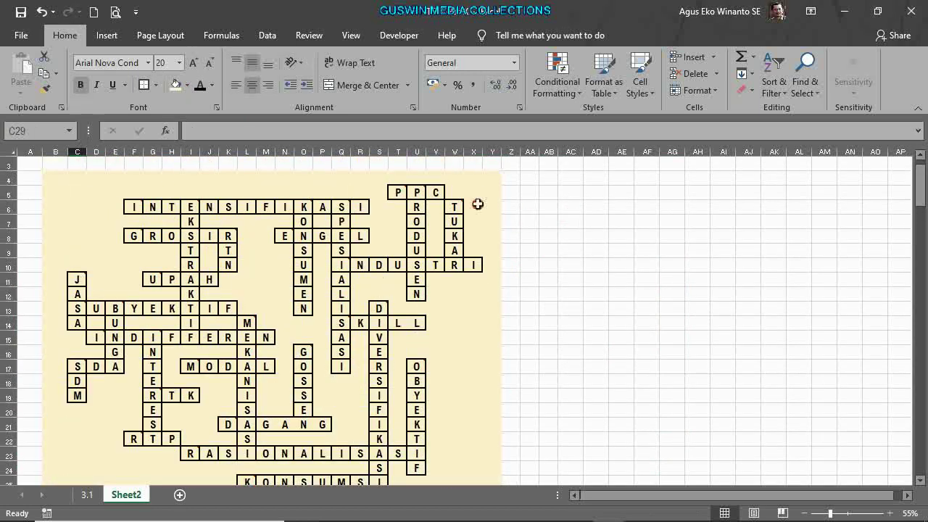
pyautogui.click(534, 194)
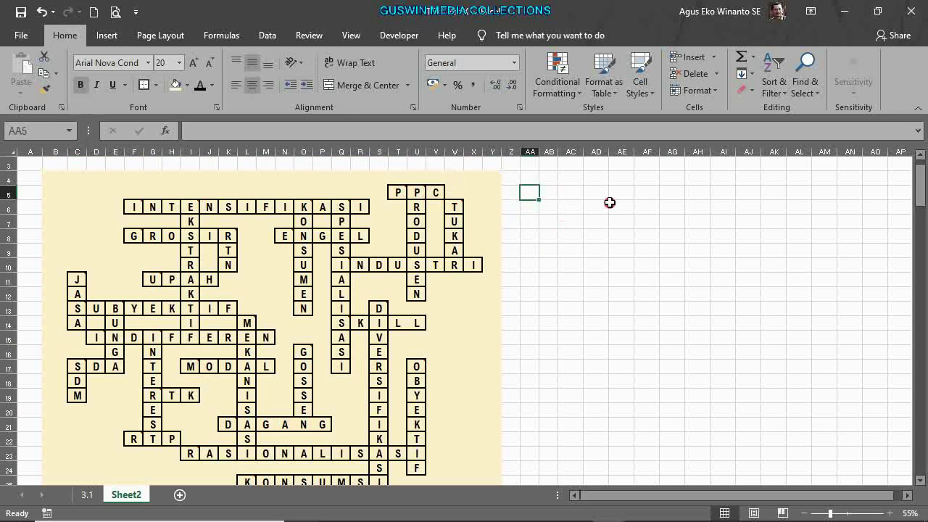
# - Start AA5's formula as =IF(C29="";0;IF(C29 to score blanks as 0
pyautogui.write('=IF')
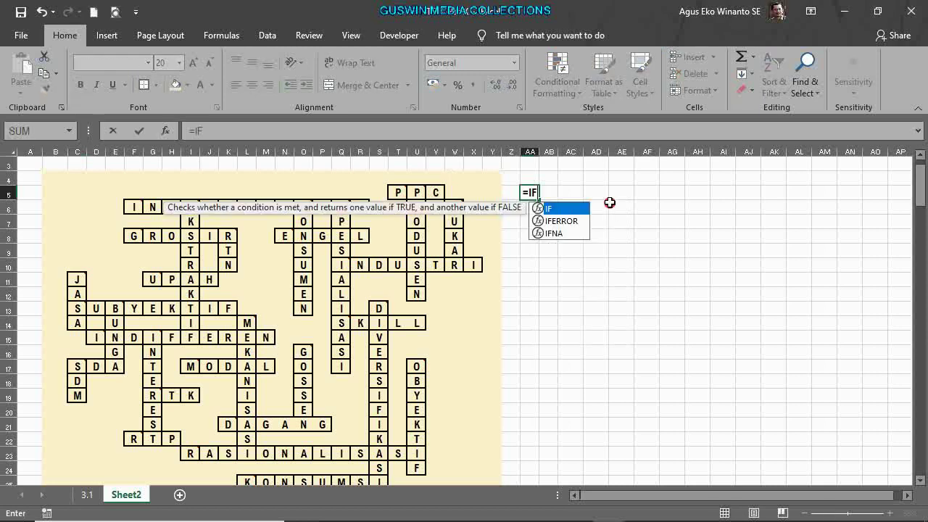
pyautogui.write('(')
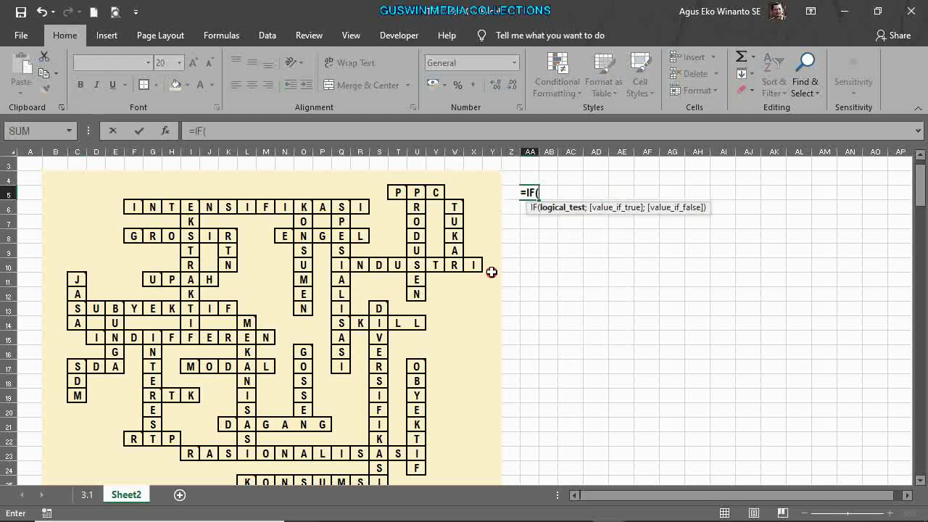
pyautogui.scroll(-3, 475, 284)
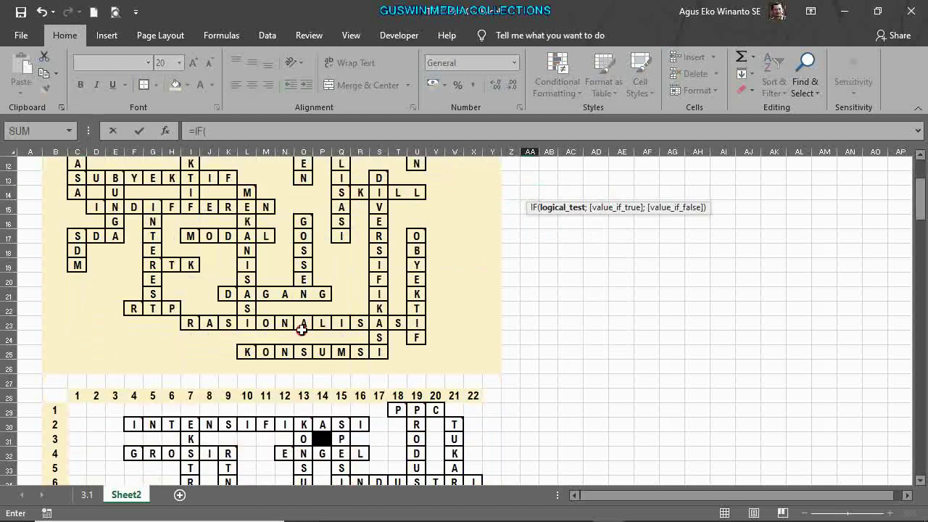
pyautogui.click(79, 414)
pyautogui.write('=')
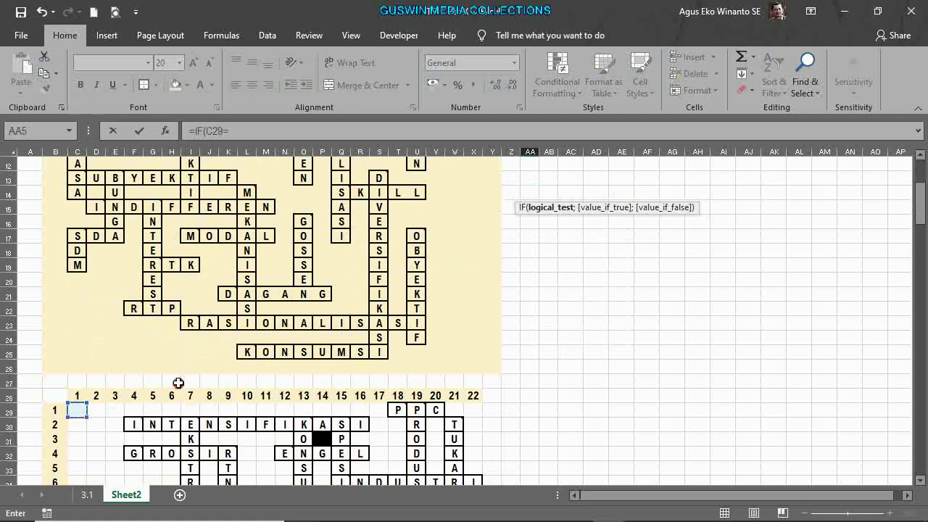
pyautogui.write('""')
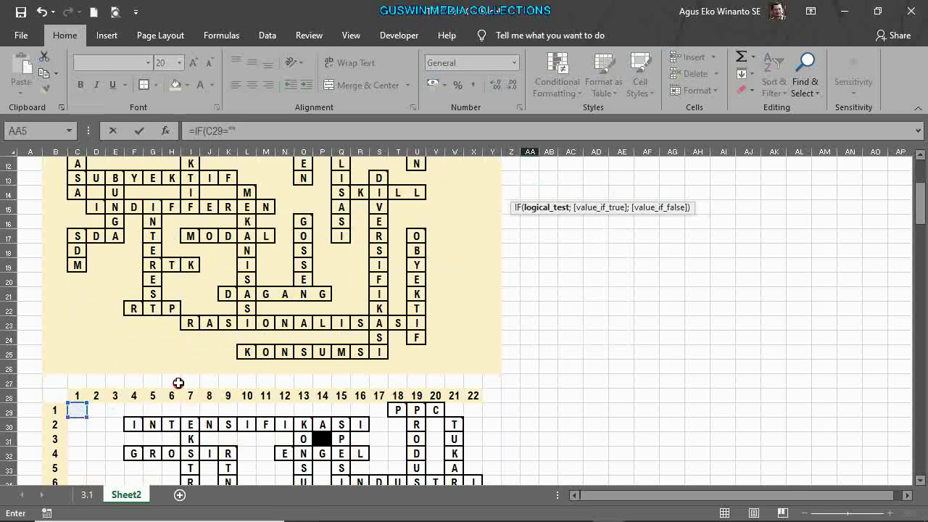
pyautogui.write(';0')
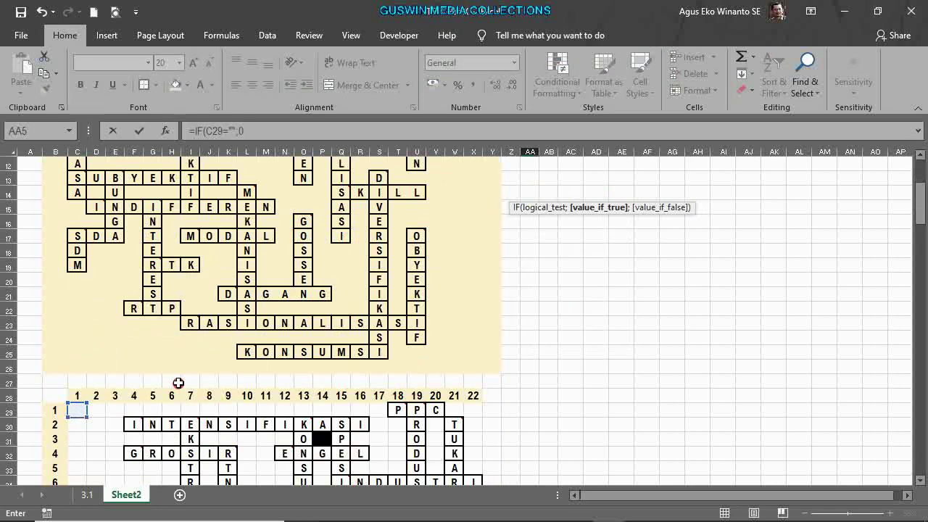
pyautogui.write(';IF')
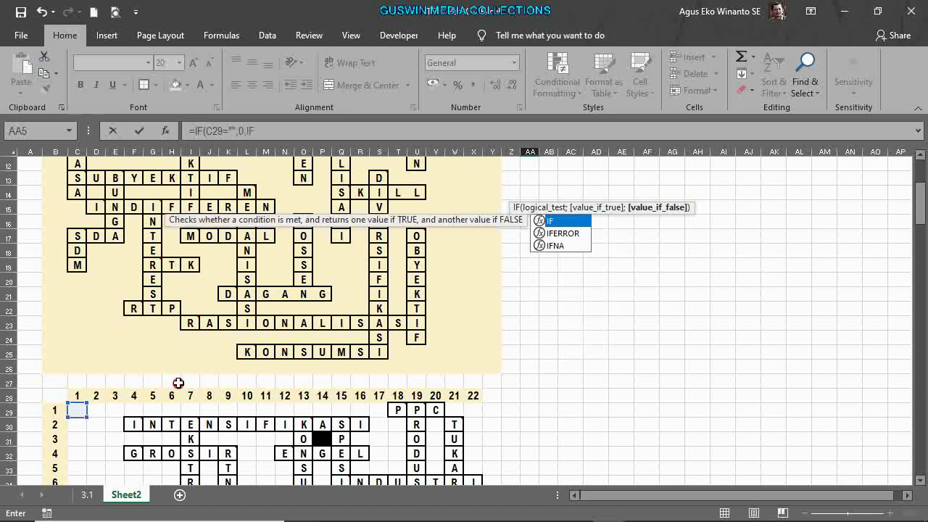
pyautogui.write('(')
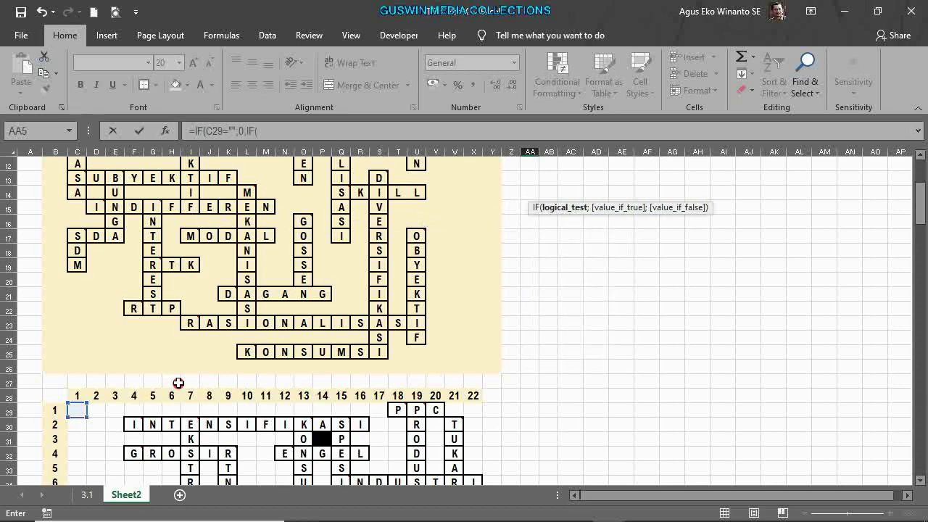
pyautogui.write('C29')
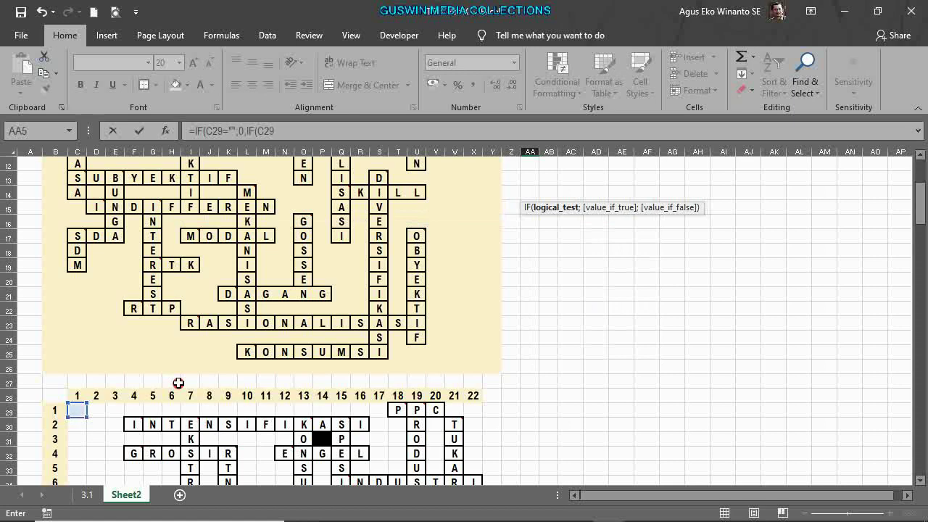
# - Complete the comparison with C5, returning 1 or 0, fix the parentheses, and commit
pyautogui.scroll(1, 229, 435)
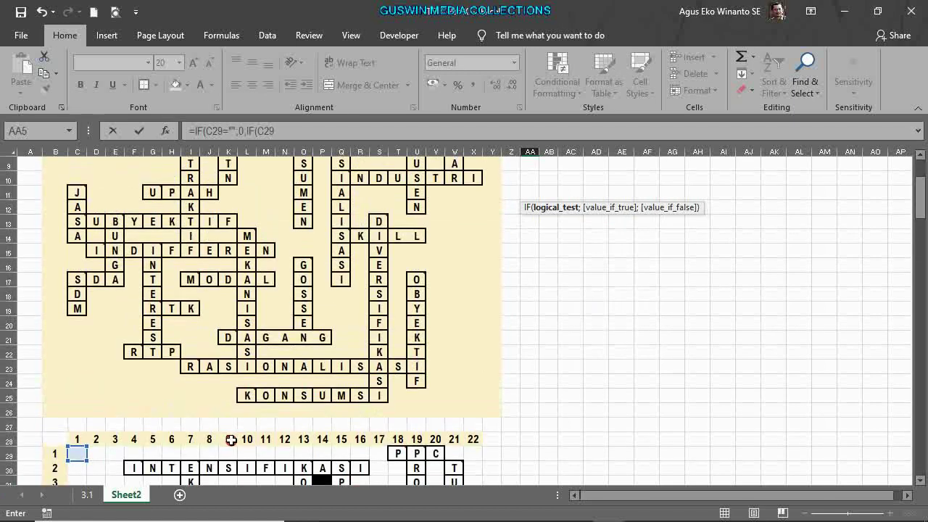
pyautogui.scroll(1, 232, 439)
pyautogui.write('=')
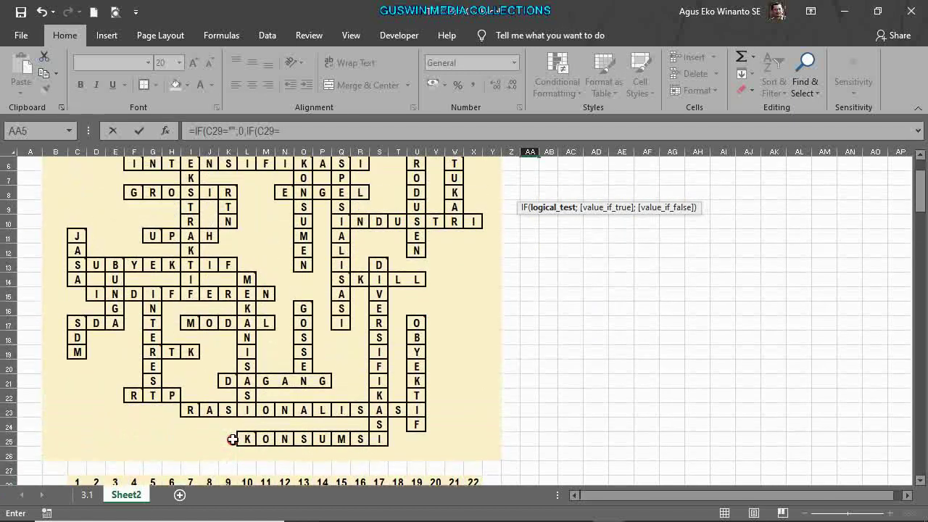
pyautogui.scroll(1, 232, 439)
pyautogui.scroll(1, 138, 377)
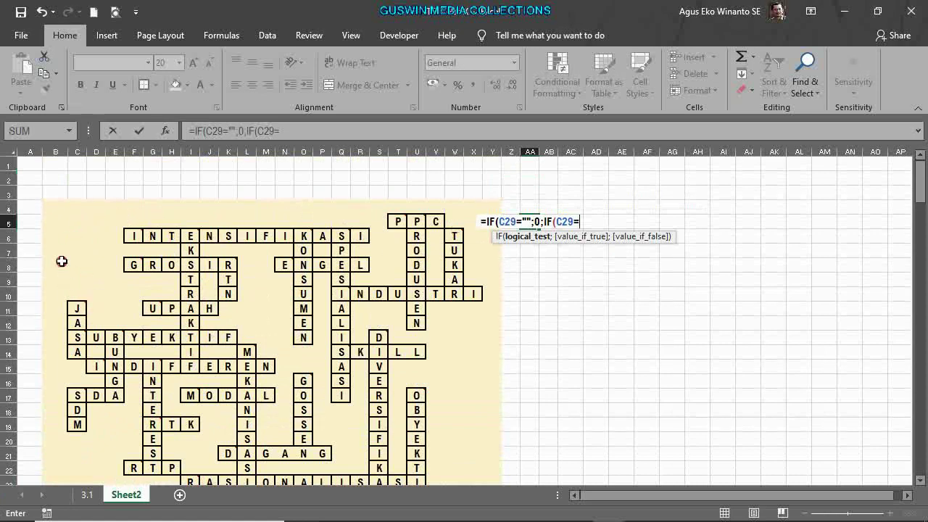
pyautogui.click(82, 221)
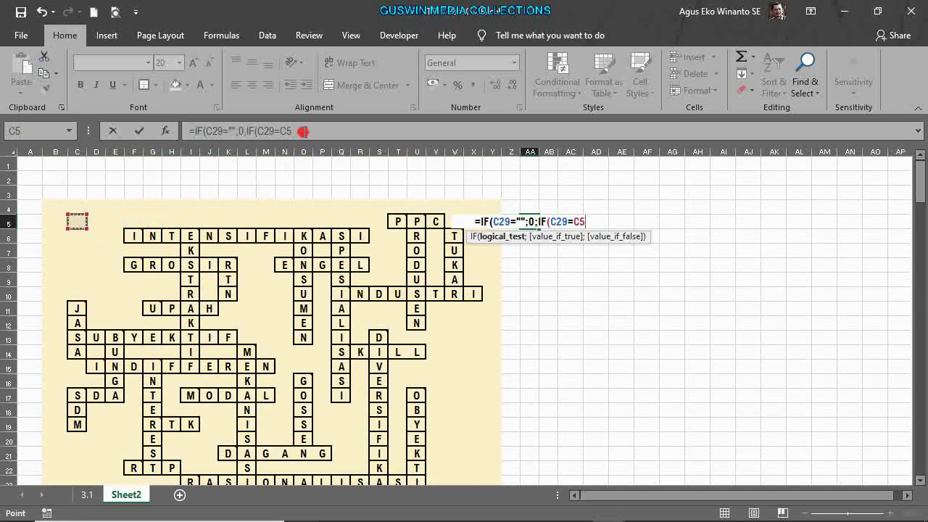
pyautogui.click(301, 130)
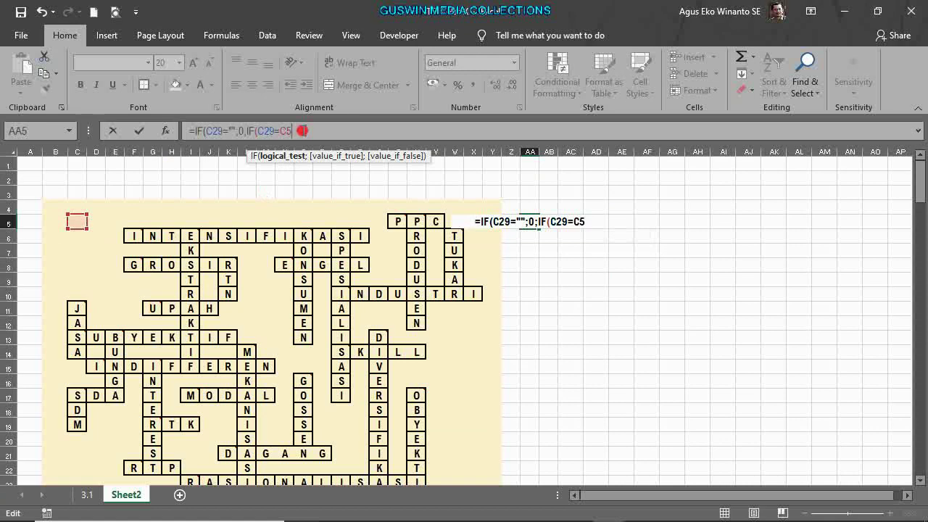
pyautogui.write(';1')
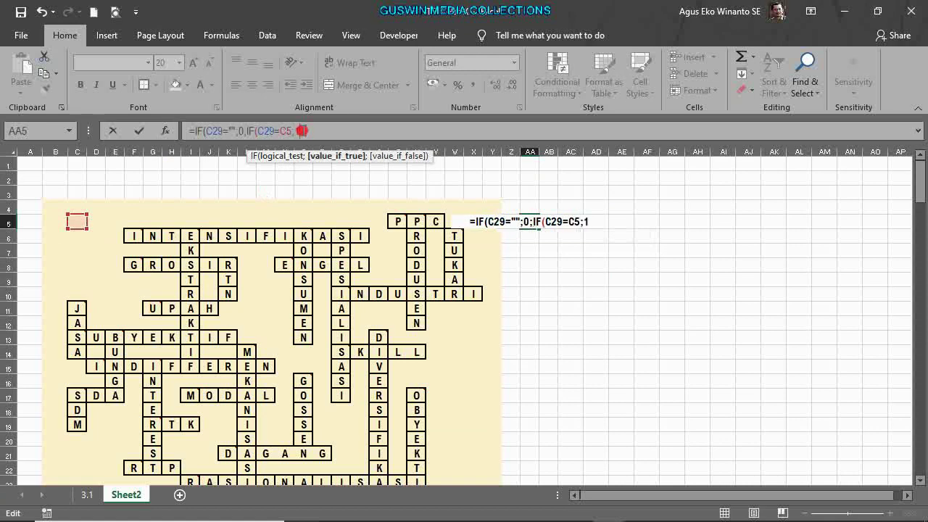
pyautogui.write(';0))')
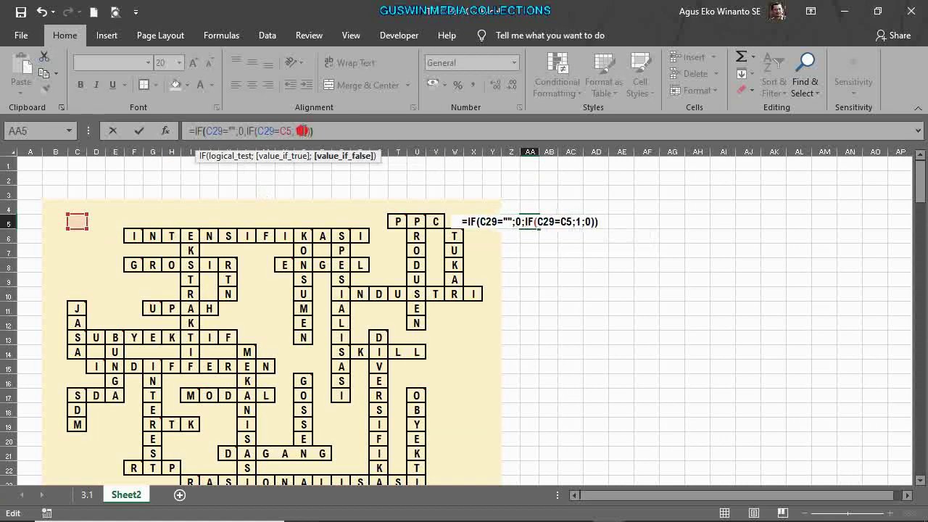
pyautogui.press('BackSpace')
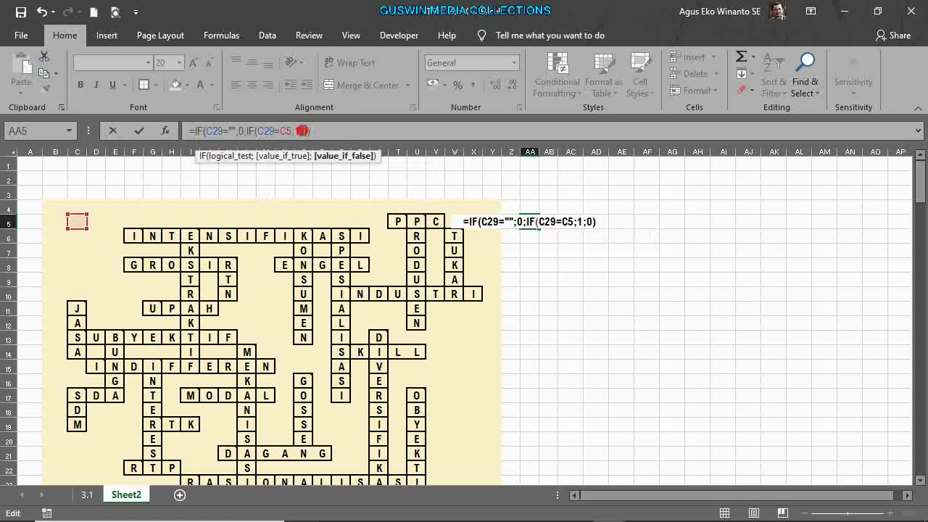
pyautogui.press('BackSpace')
pyautogui.press('BackSpace')
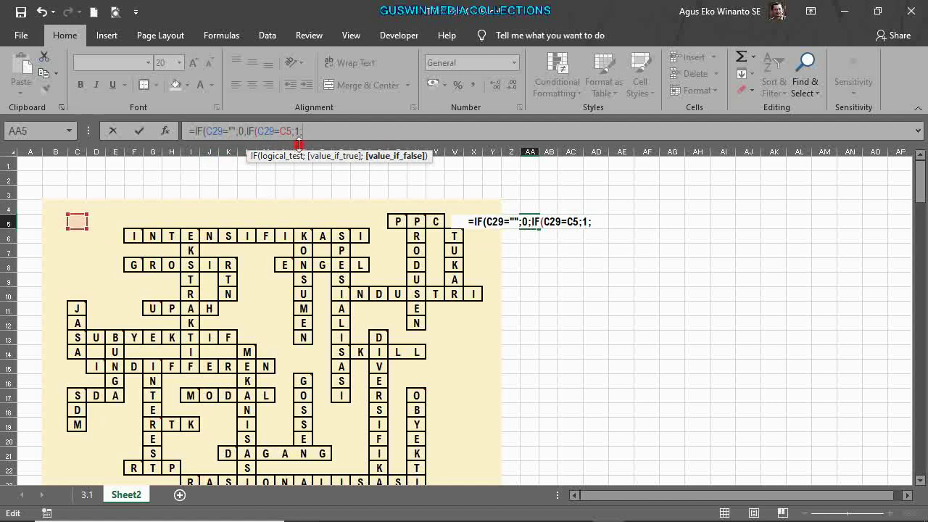
pyautogui.write('0')
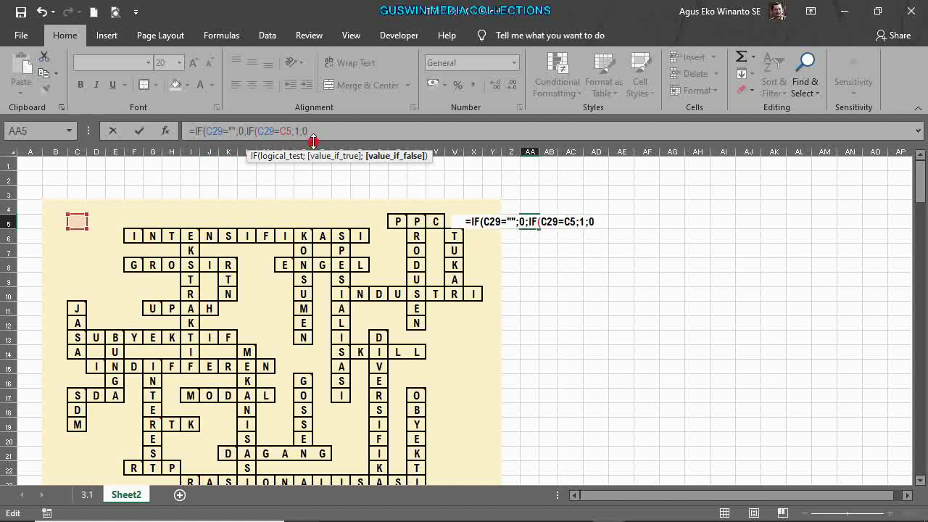
pyautogui.write('))')
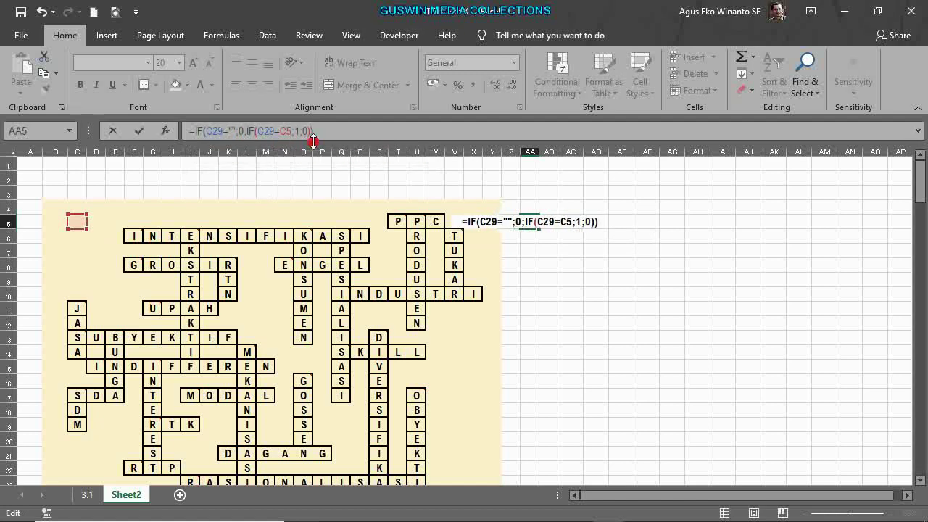
pyautogui.press('Return')
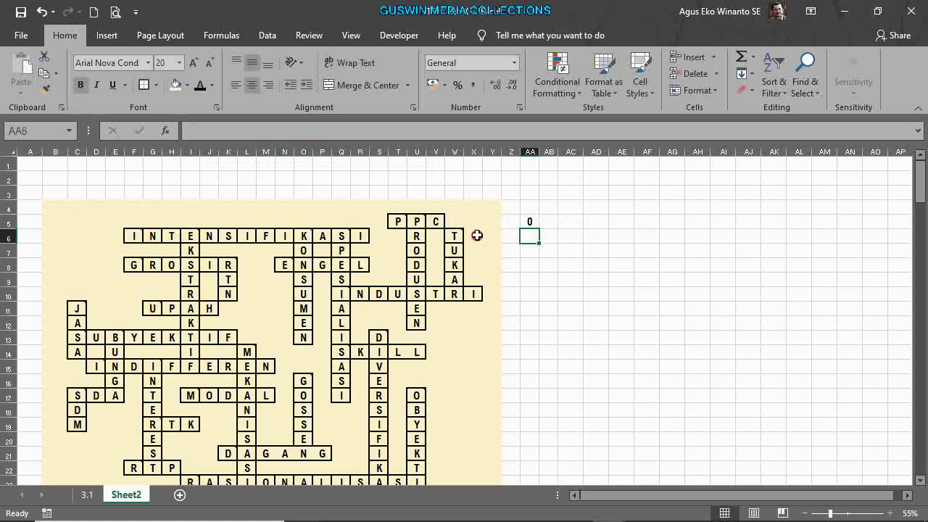
# - Copy the numbers 1–22 from C28:X28 and paste them into row 4 starting at AA4
pyautogui.scroll(-6, 408, 281)
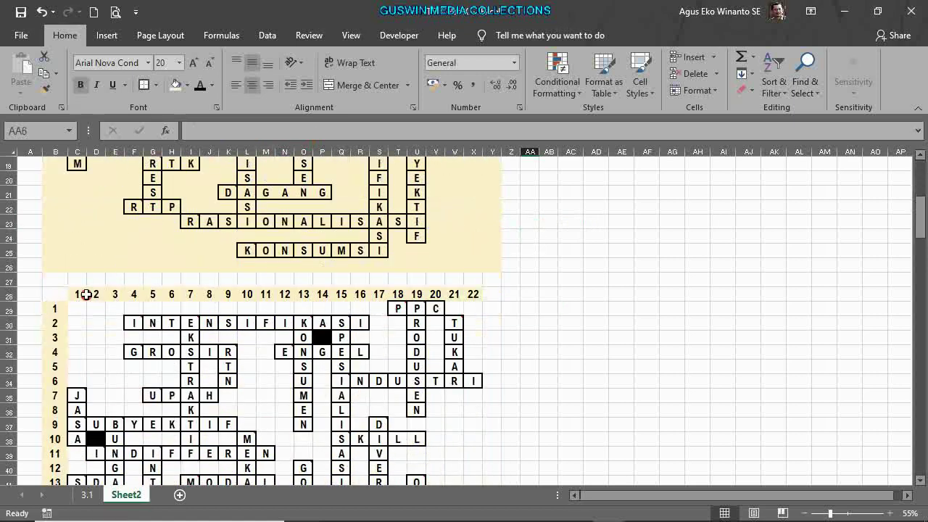
pyautogui.click(82, 294)
pyautogui.moveTo(82, 294); pyautogui.dragTo(472, 294)
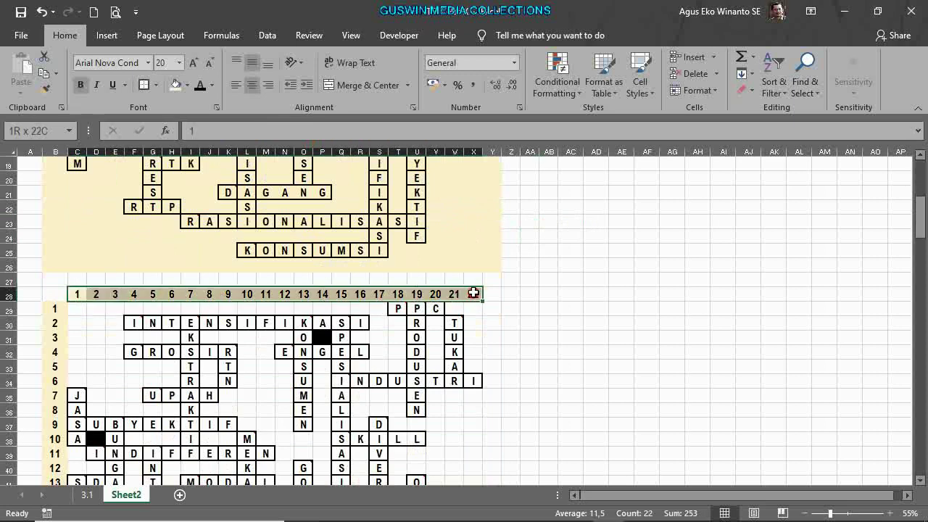
pyautogui.hotkey('ctrl', 'c')
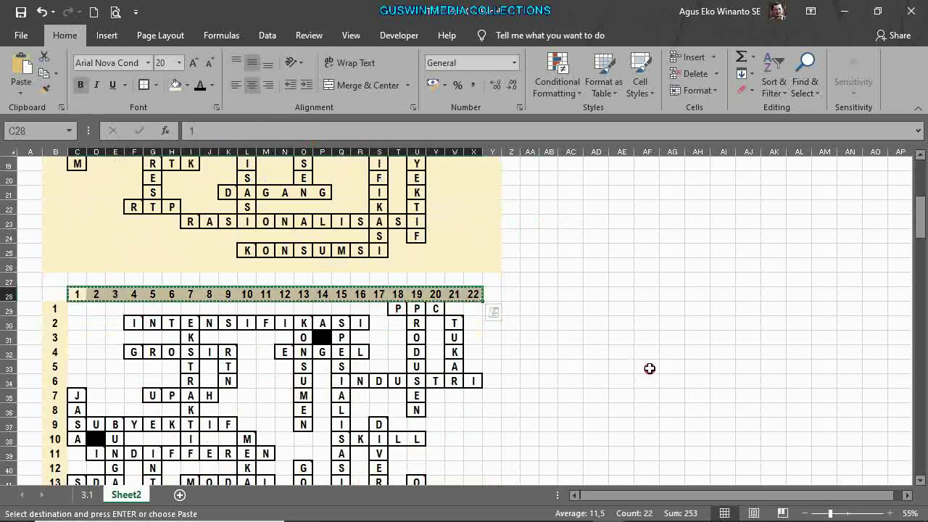
pyautogui.scroll(4, 638, 359)
pyautogui.scroll(2, 619, 340)
pyautogui.moveTo(536, 209); pyautogui.dragTo(549, 210)
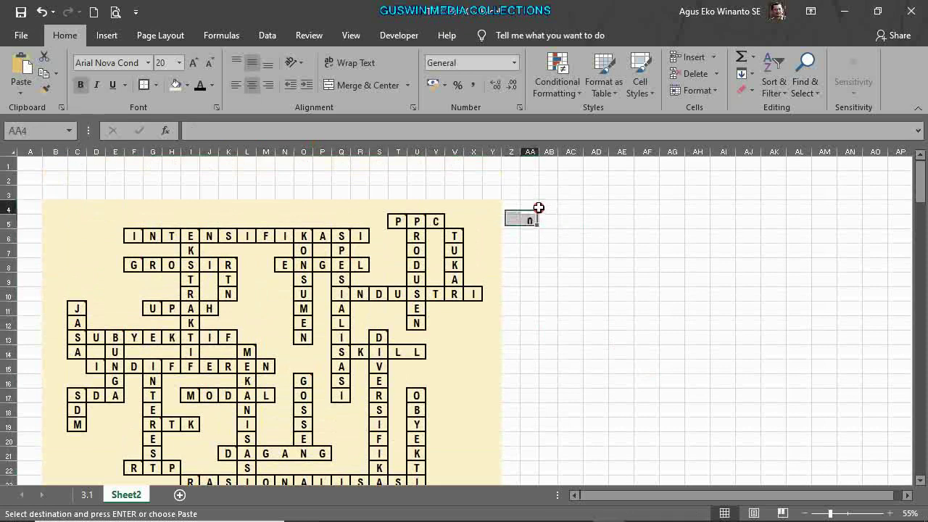
pyautogui.click(530, 206)
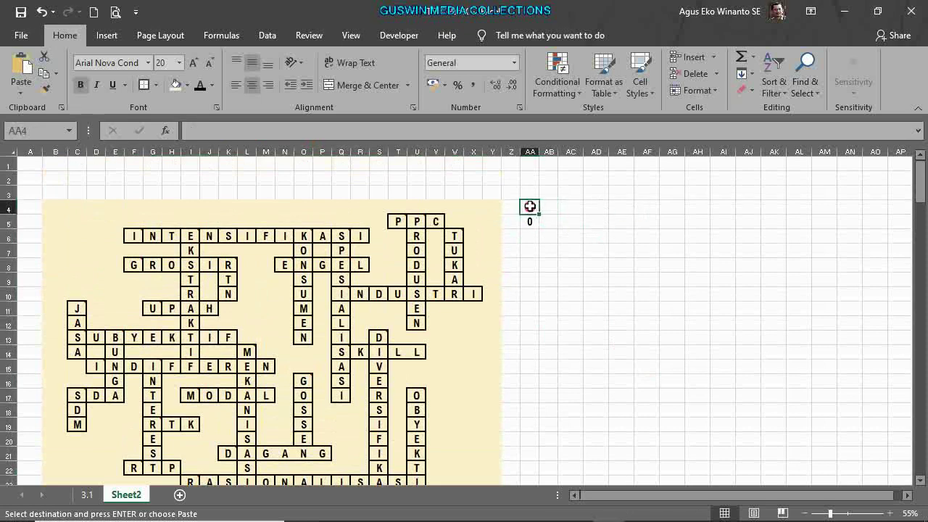
pyautogui.press('Return')
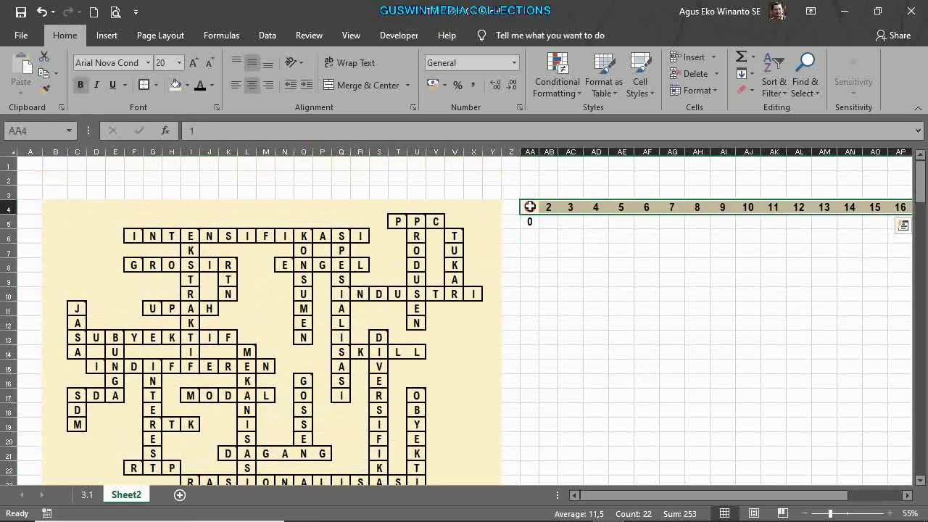
pyautogui.click(562, 247)
pyautogui.click(529, 222)
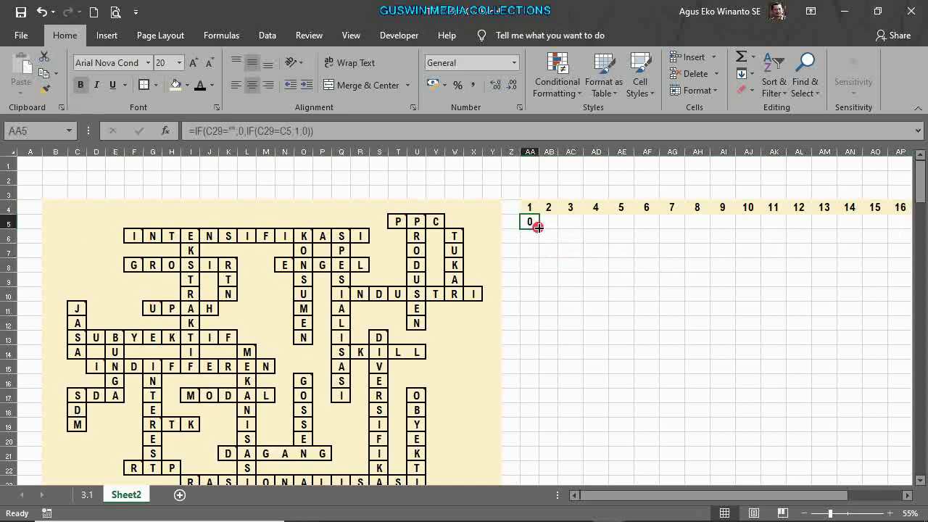
# - Fill AA5's IF-check formula right to AV5 and down to row 25
pyautogui.moveTo(537, 227)
pyautogui.mouseDown()
pyautogui.moveTo(926, 233)
pyautogui.moveTo(871, 225)
pyautogui.moveTo(917, 505)
pyautogui.moveTo(817, 178)
pyautogui.moveTo(828, 118)
pyautogui.moveTo(839, 290)
pyautogui.moveTo(863, 392)
pyautogui.mouseUp()
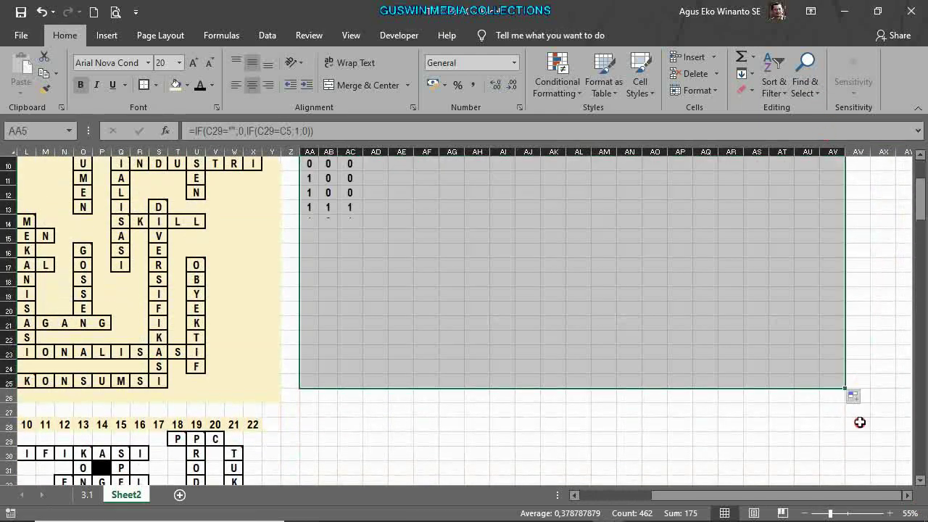
pyautogui.click(685, 439)
pyautogui.scroll(3, 640, 345)
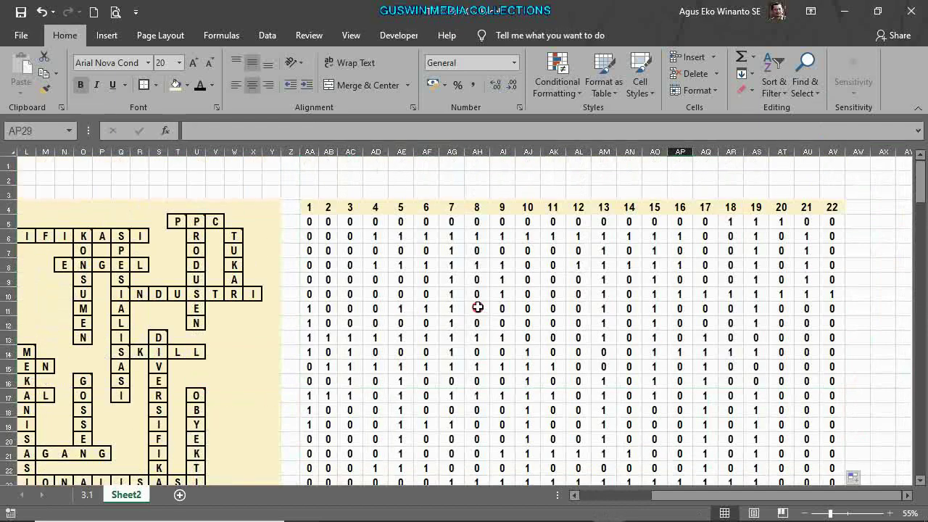
pyautogui.scroll(-2, 477, 307)
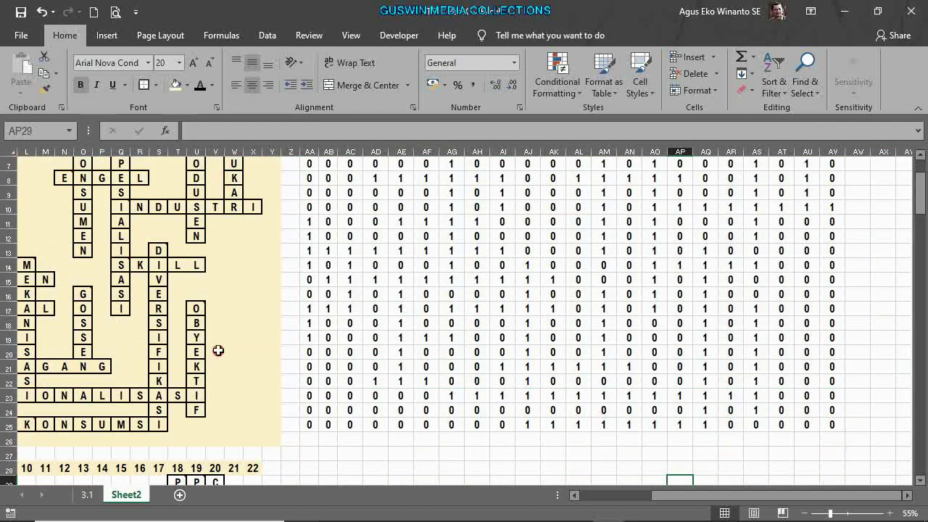
pyautogui.scroll(-2, 218, 350)
pyautogui.scroll(2, 555, 344)
pyautogui.scroll(-3, 564, 274)
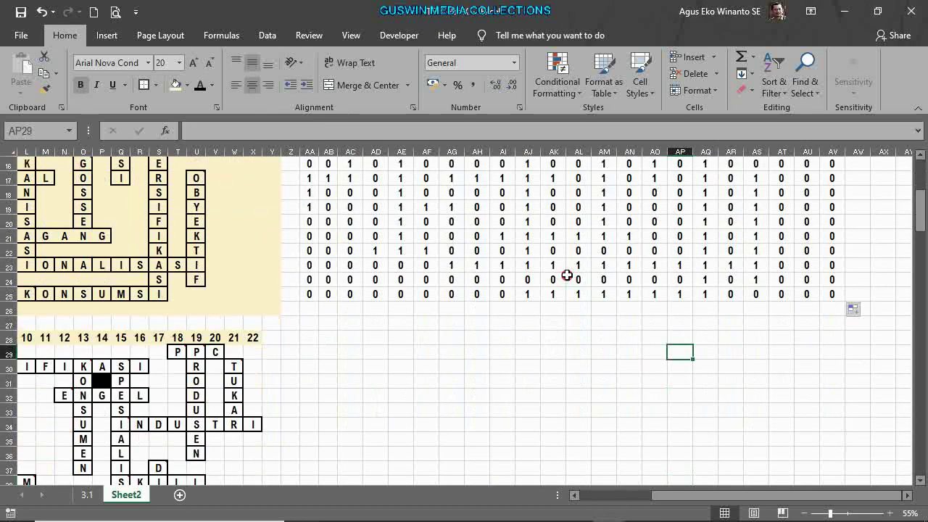
pyautogui.scroll(3, 856, 350)
pyautogui.scroll(2, 833, 356)
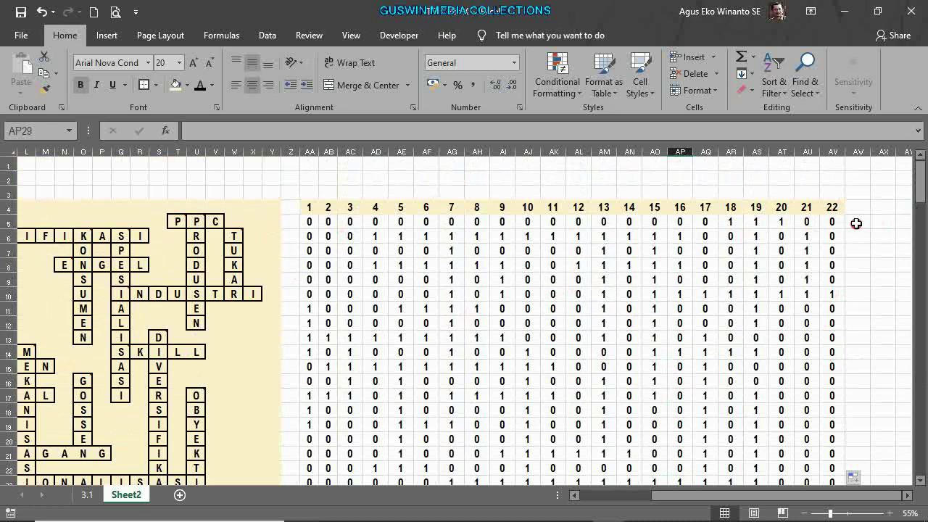
pyautogui.click(857, 222)
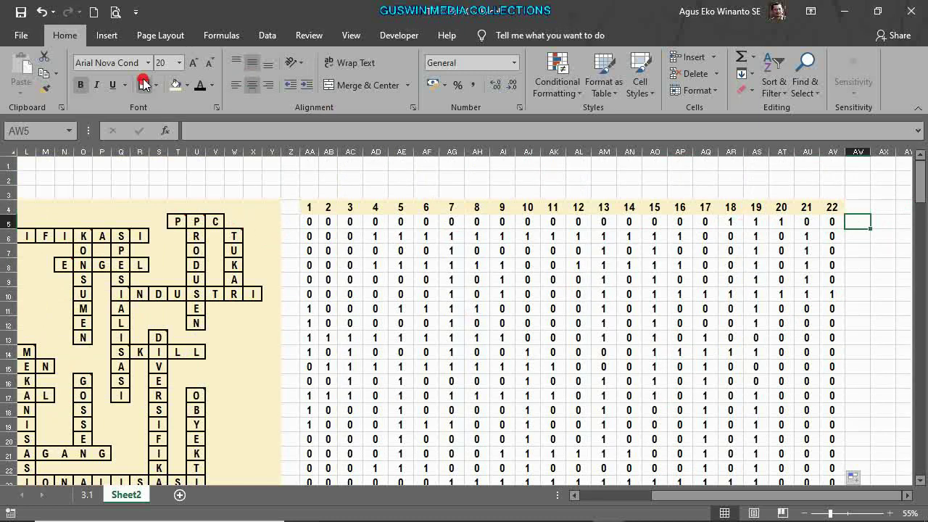
# - AutoSum row 5's checks into AW5 as =SUM(AA5:AV5) and fill it down to AW25
pyautogui.click(221, 36)
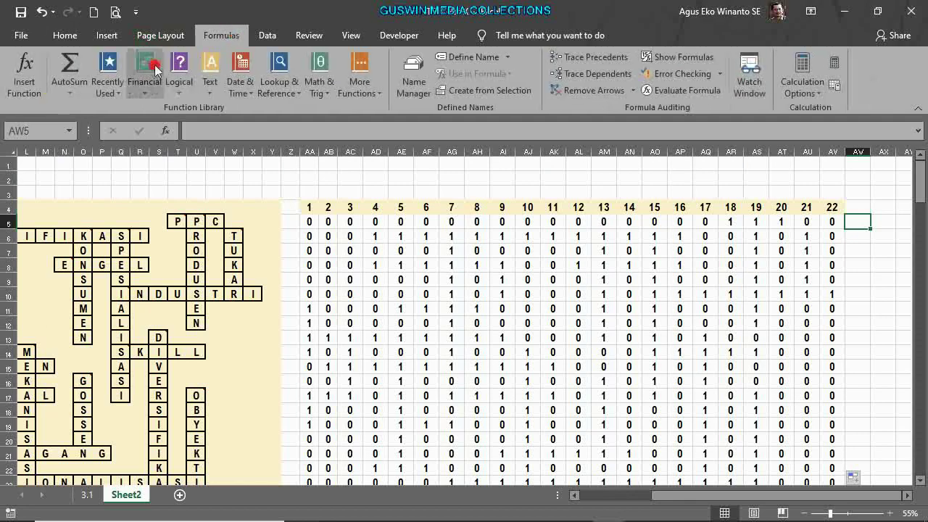
pyautogui.click(69, 64)
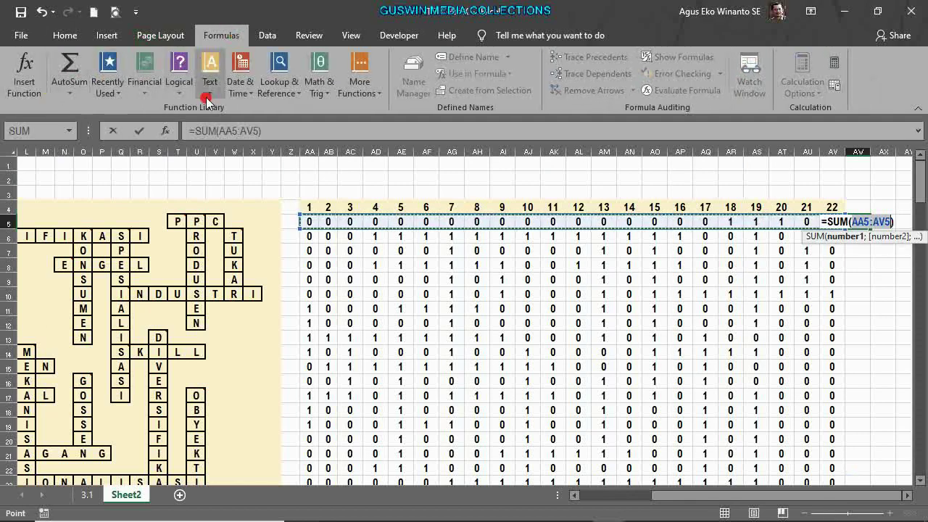
pyautogui.press('Return')
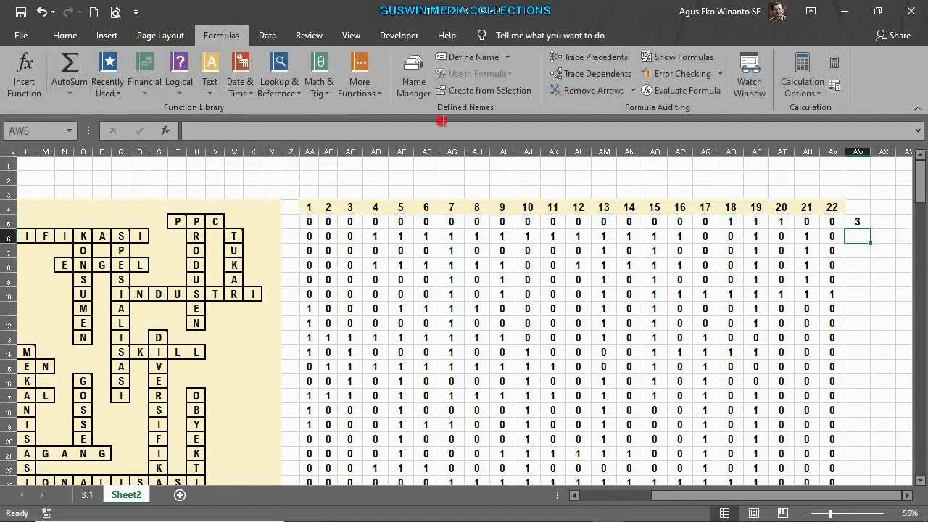
pyautogui.click(856, 222)
pyautogui.scroll(-3, 829, 261)
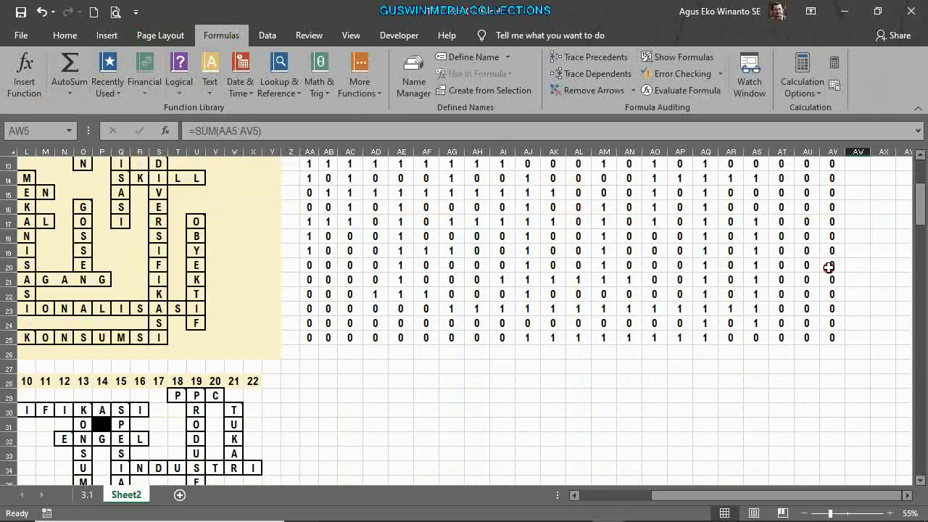
pyautogui.scroll(2, 826, 266)
pyautogui.scroll(1, 862, 246)
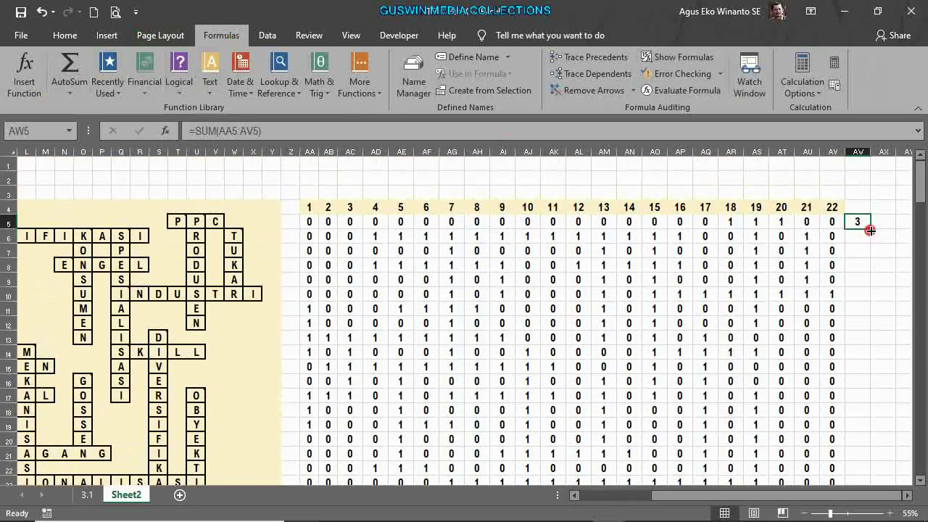
pyautogui.doubleClick(869, 229)
pyautogui.scroll(-4, 878, 292)
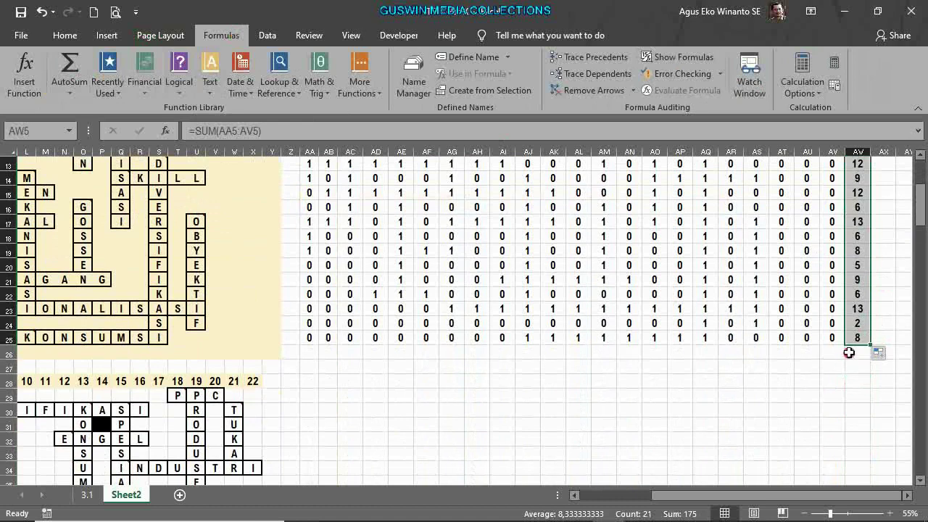
# - AutoSum AW5:AW25 into AW26 for a grand total of 175, then return to the crossword
pyautogui.click(858, 352)
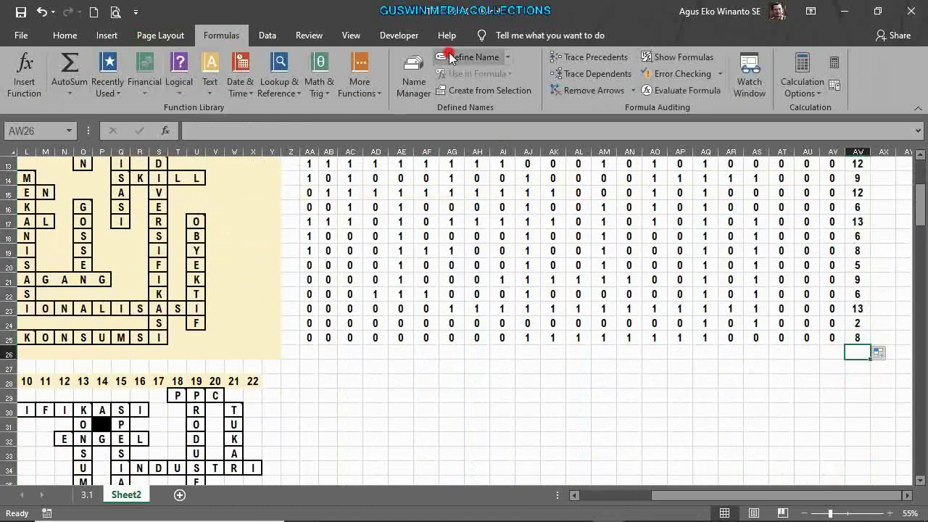
pyautogui.click(70, 67)
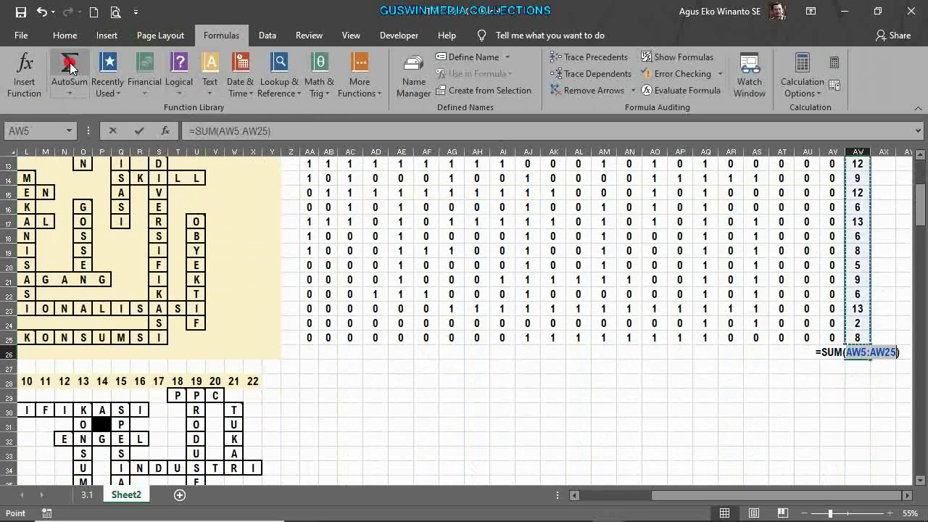
pyautogui.scroll(3, 456, 151)
pyautogui.scroll(-1, 456, 151)
pyautogui.scroll(-2, 457, 151)
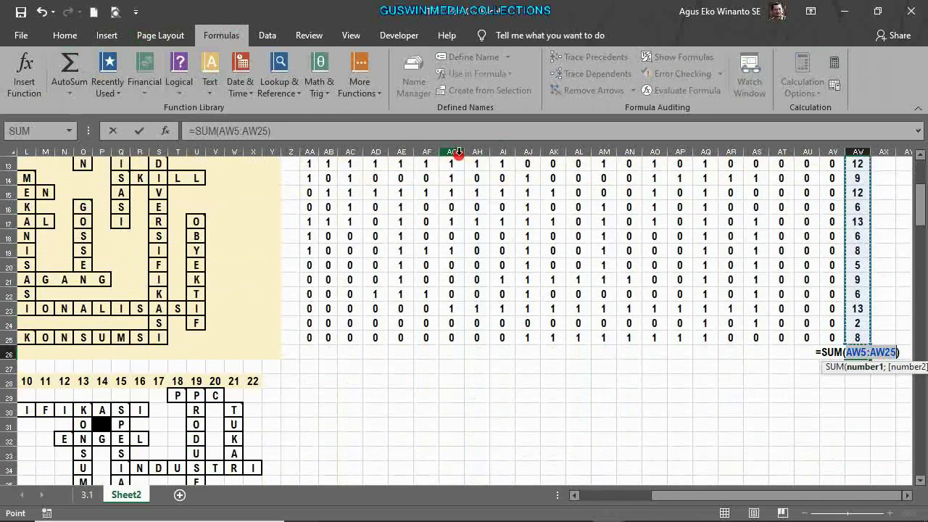
pyautogui.press('Return')
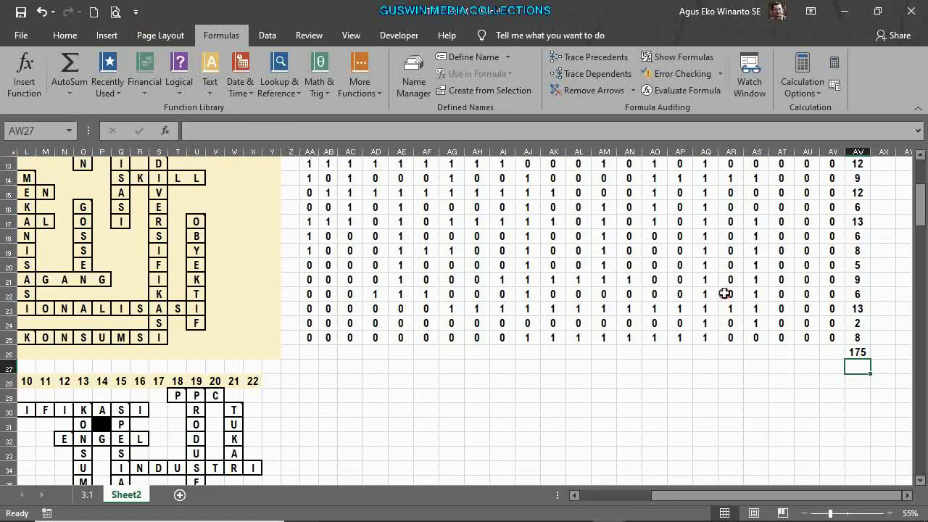
pyautogui.scroll(-4, 592, 396)
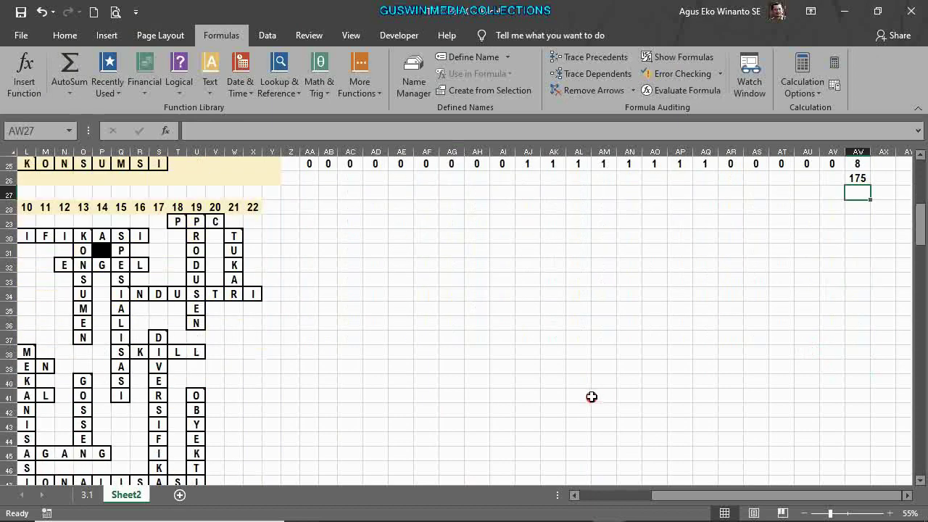
pyautogui.scroll(-1, 544, 362)
pyautogui.scroll(-2, 437, 366)
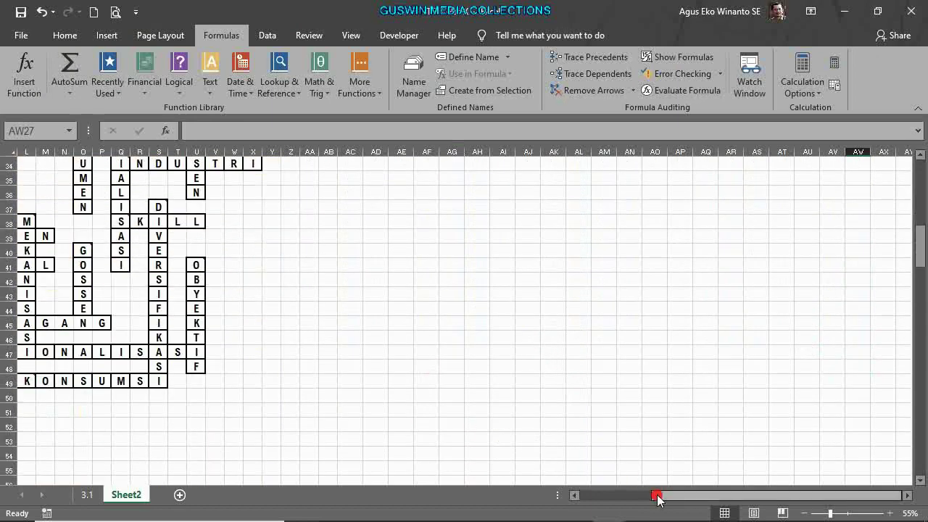
pyautogui.moveTo(638, 495); pyautogui.dragTo(453, 493)
pyautogui.scroll(1, 315, 403)
pyautogui.scroll(2, 314, 402)
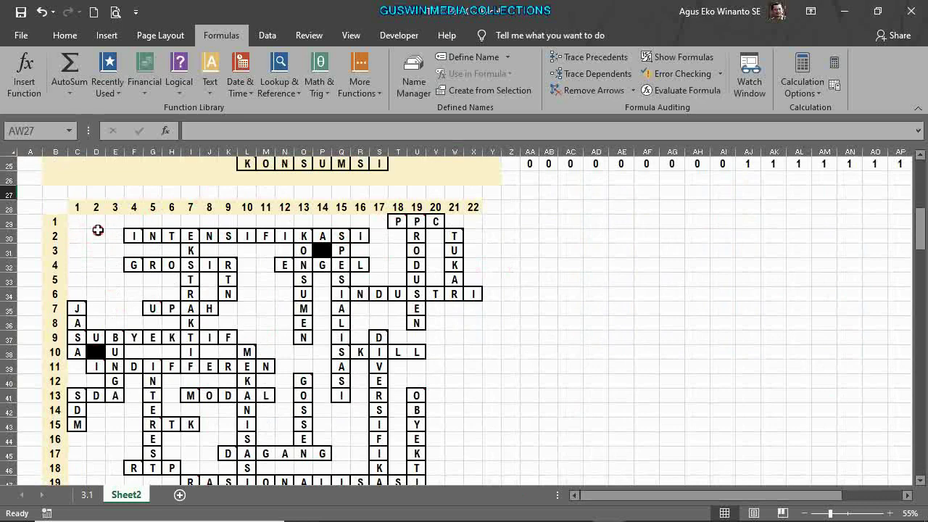
# - Enter =IF(C29="";0;1) in C51 so it shows 0 for a blank C29 and 1 otherwise
pyautogui.click(78, 223)
pyautogui.scroll(-4, 112, 261)
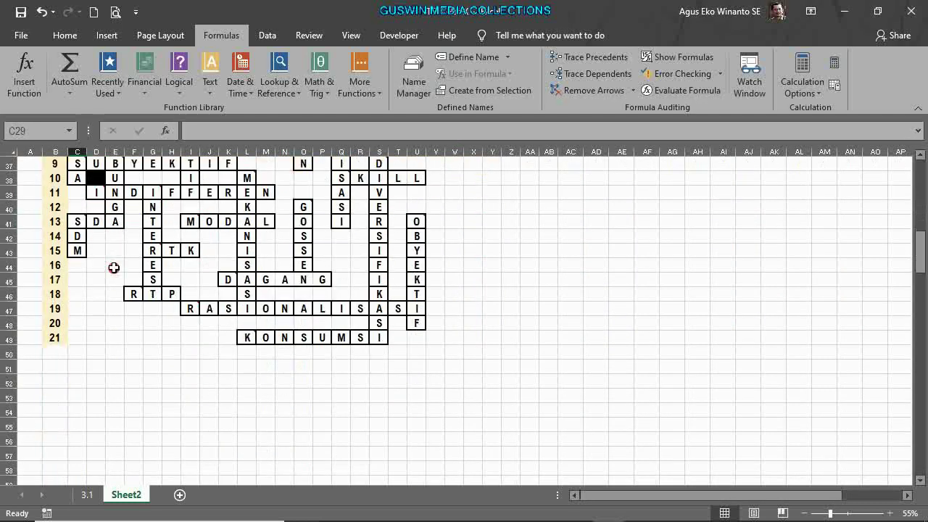
pyautogui.click(81, 367)
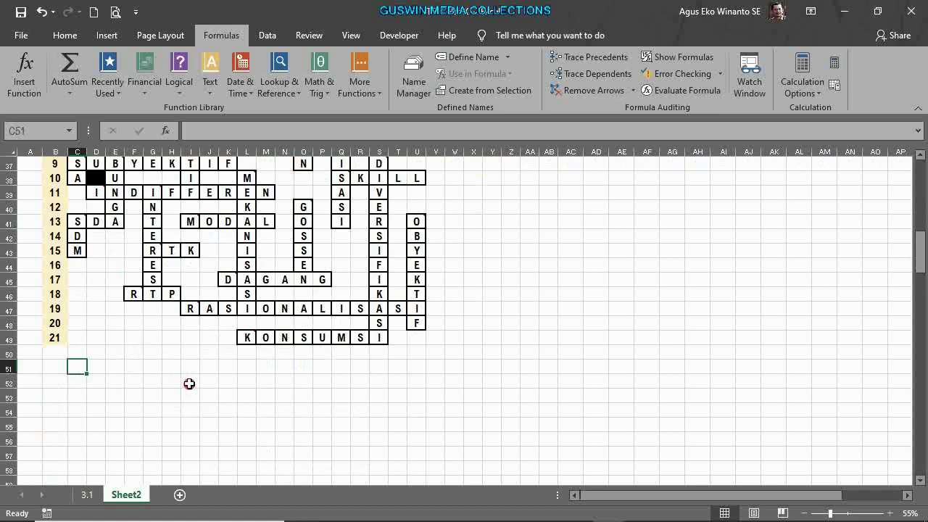
pyautogui.write('=')
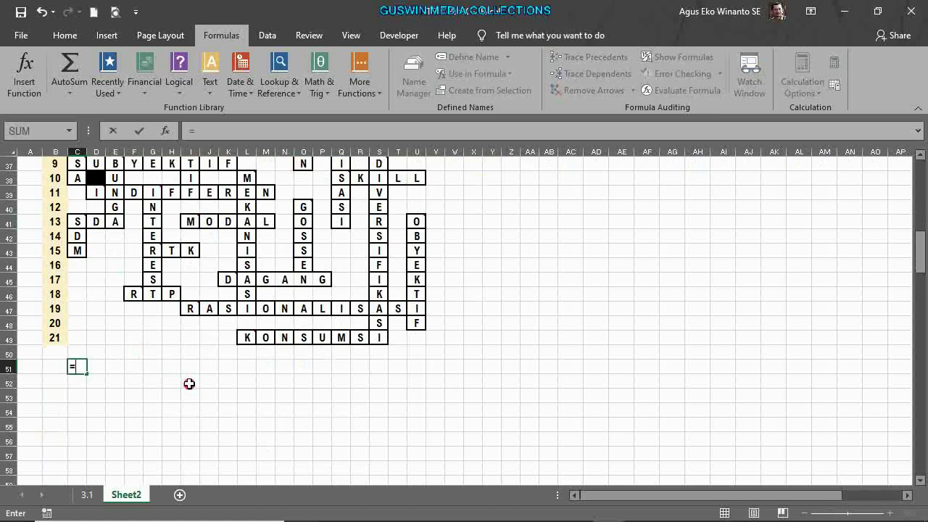
pyautogui.write('IF(')
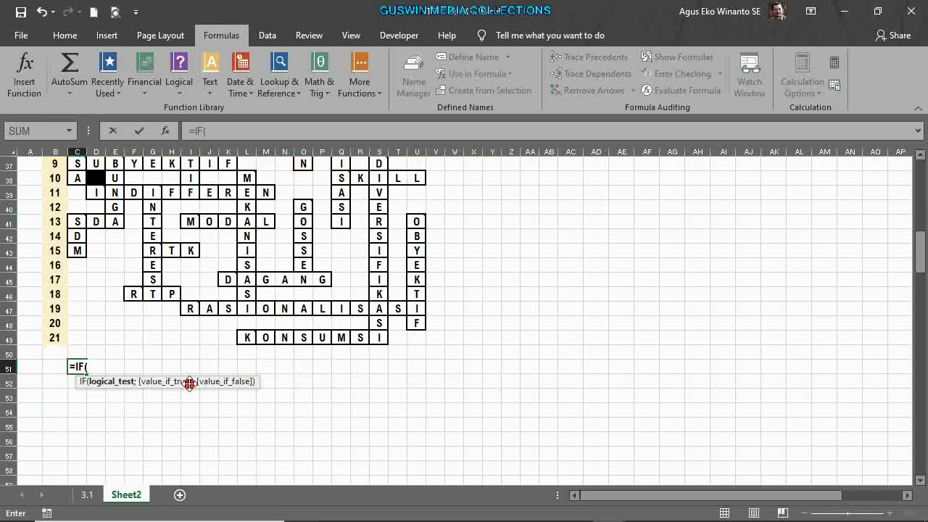
pyautogui.scroll(2, 196, 370)
pyautogui.scroll(1, 207, 356)
pyautogui.scroll(1, 145, 326)
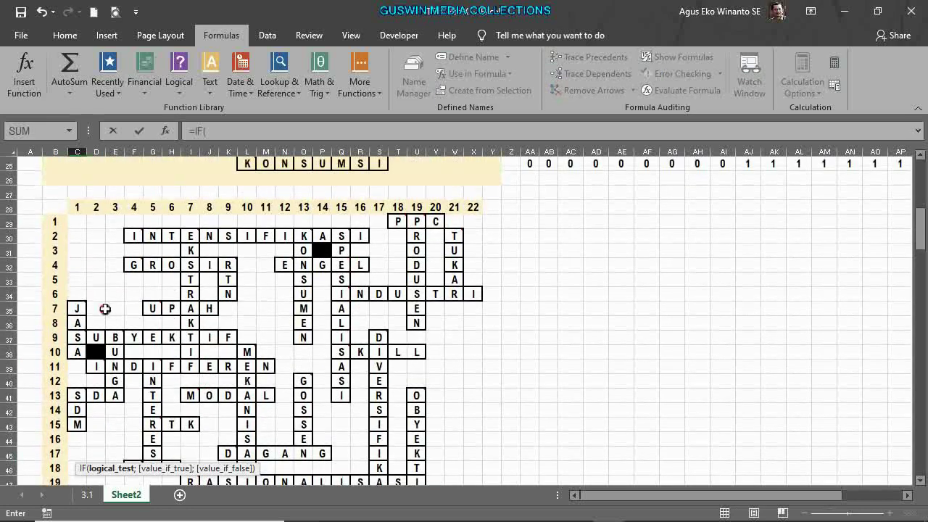
pyautogui.click(83, 224)
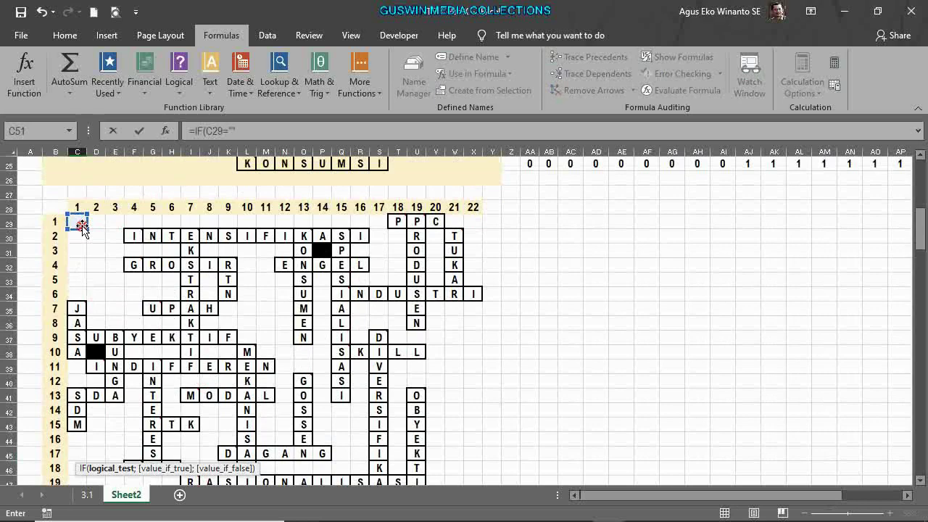
pyautogui.write(';0;1')
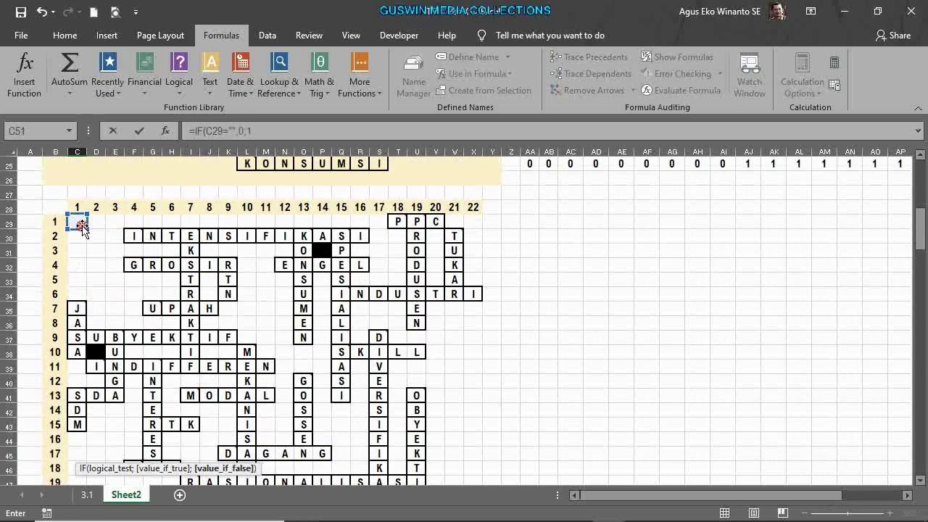
pyautogui.write(')')
pyautogui.press('Return')
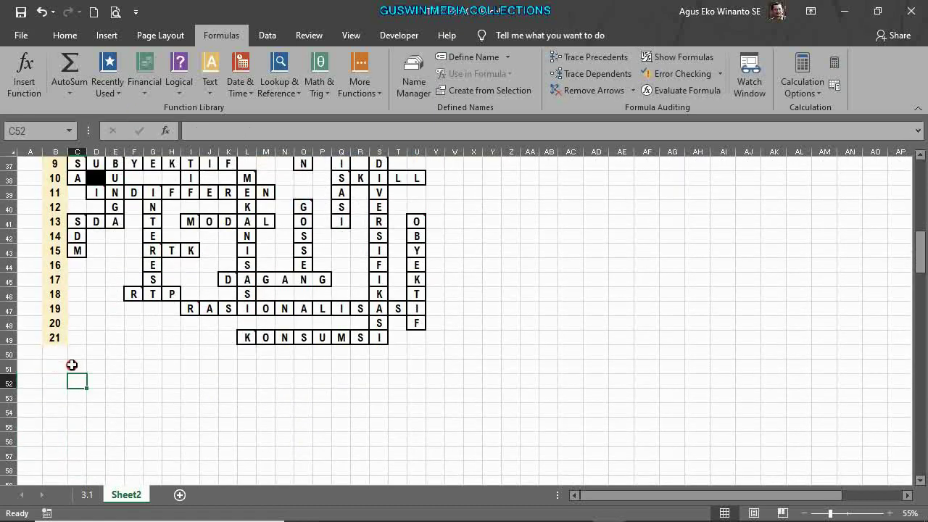
# - Fill the C51 blank-check formula right along row 51 from column C to column X
pyautogui.click(73, 365)
pyautogui.moveTo(84, 374); pyautogui.dragTo(425, 395)
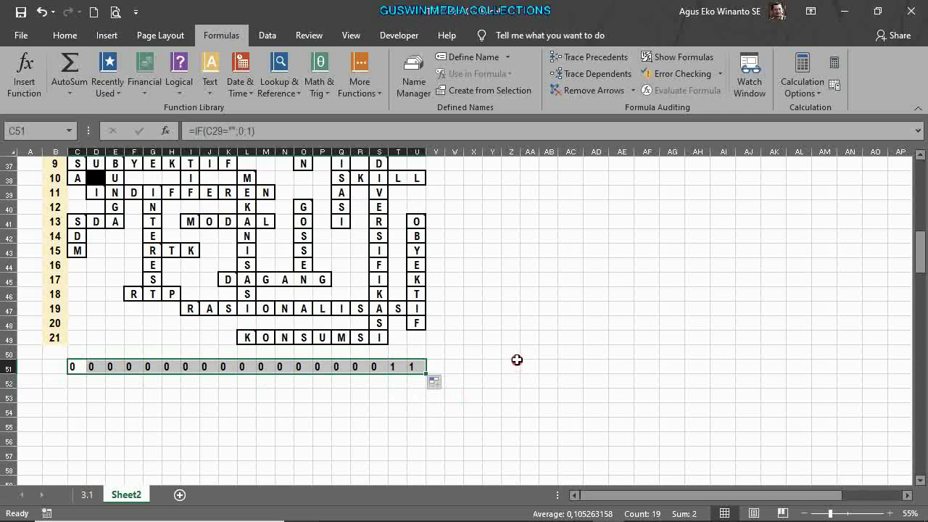
pyautogui.scroll(3, 507, 340)
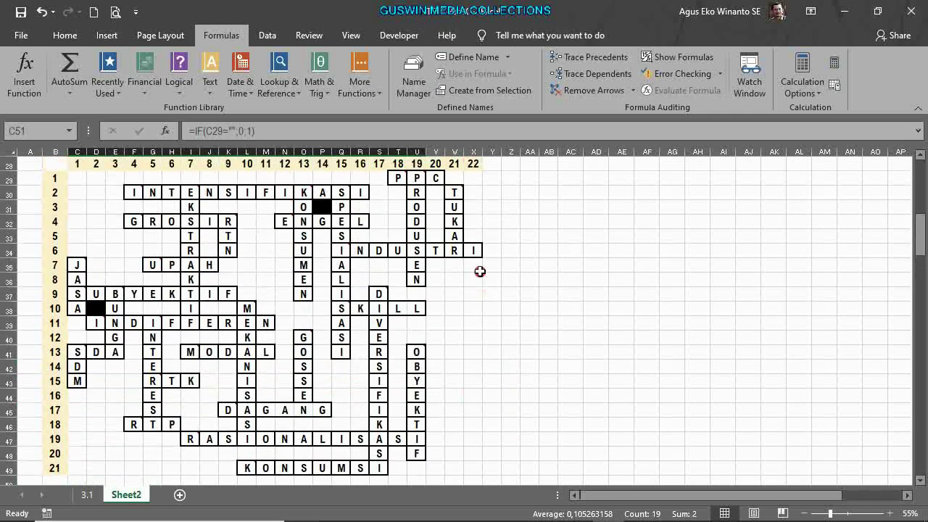
pyautogui.scroll(-3, 479, 271)
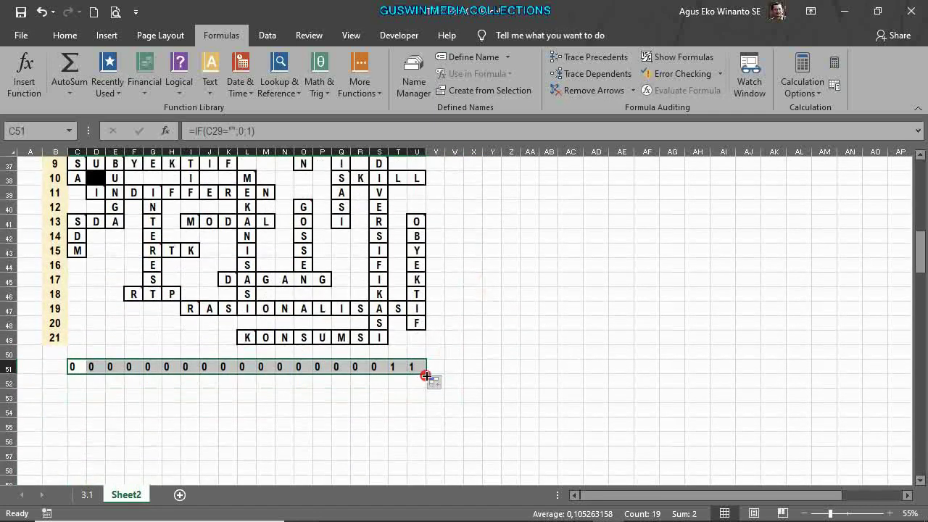
pyautogui.moveTo(425, 375)
pyautogui.mouseDown()
pyautogui.moveTo(489, 383)
pyautogui.moveTo(472, 391)
pyautogui.mouseUp()
pyautogui.scroll(3, 475, 250)
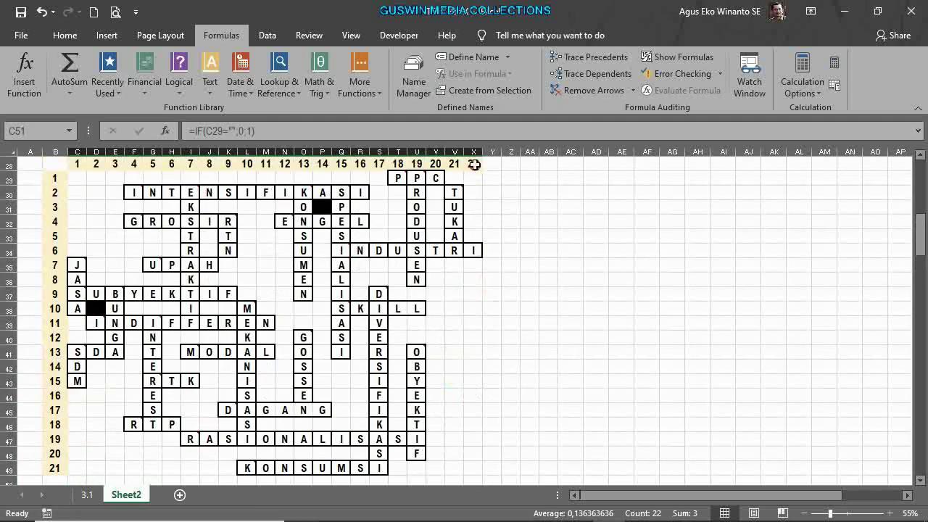
pyautogui.scroll(-3, 522, 272)
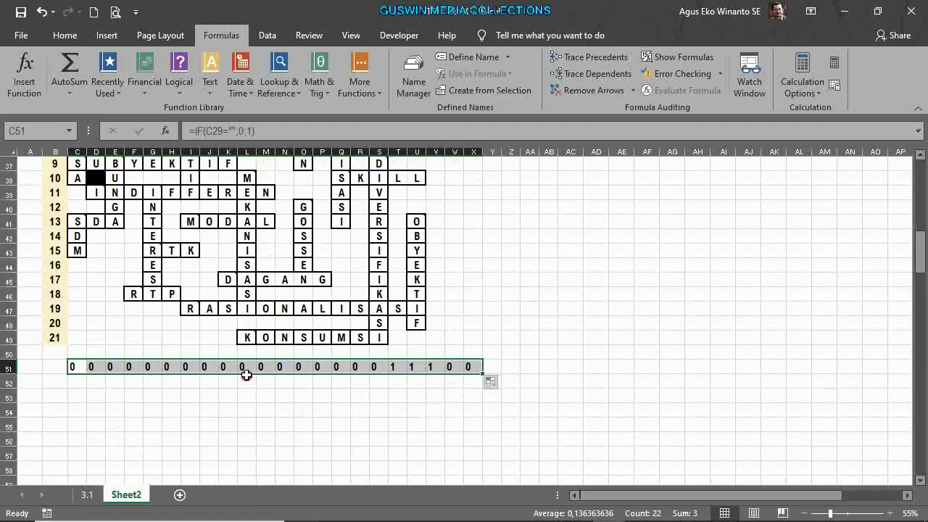
pyautogui.scroll(4, 113, 411)
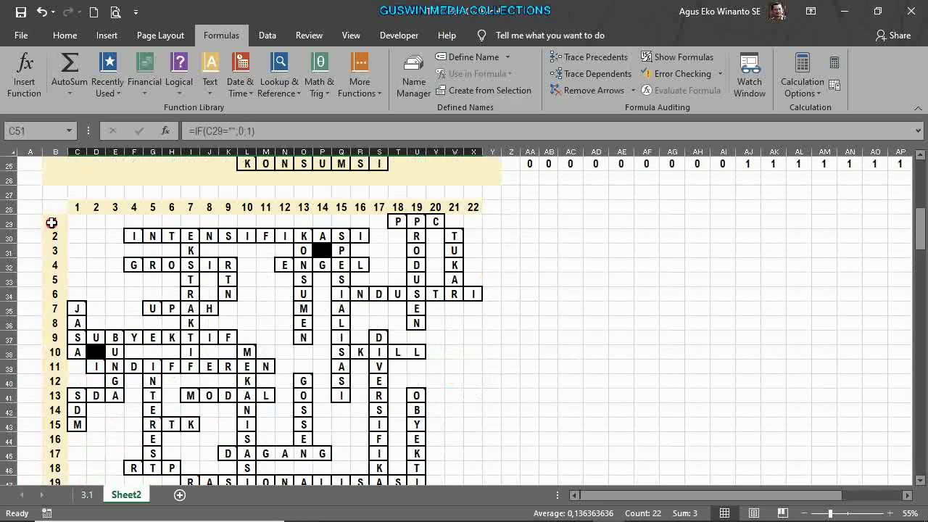
pyautogui.moveTo(52, 222)
pyautogui.mouseDown()
pyautogui.moveTo(56, 465)
pyautogui.moveTo(76, 439)
pyautogui.mouseUp()
# - Copy the row numbers from B29:B48 to B52 and extend them down to 21
pyautogui.hotkey('ctrl', 'c')
pyautogui.scroll(-2, 109, 428)
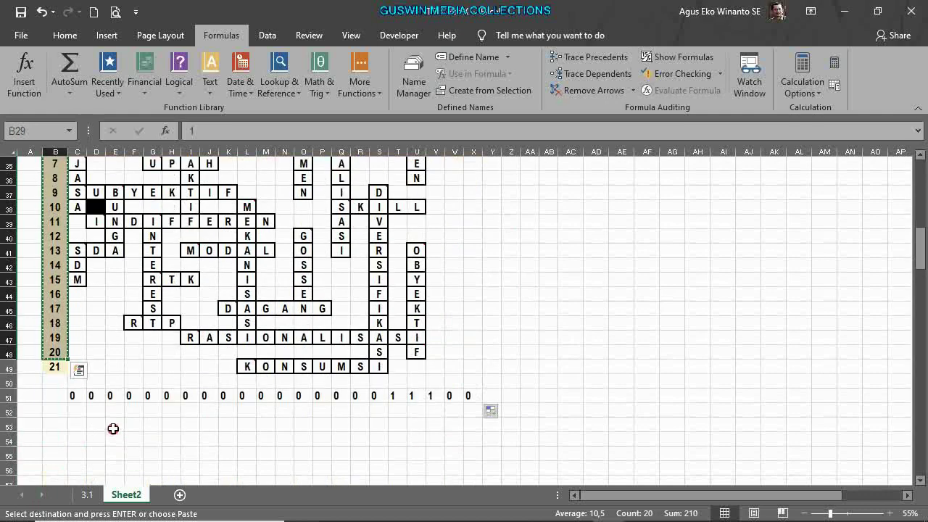
pyautogui.click(57, 413)
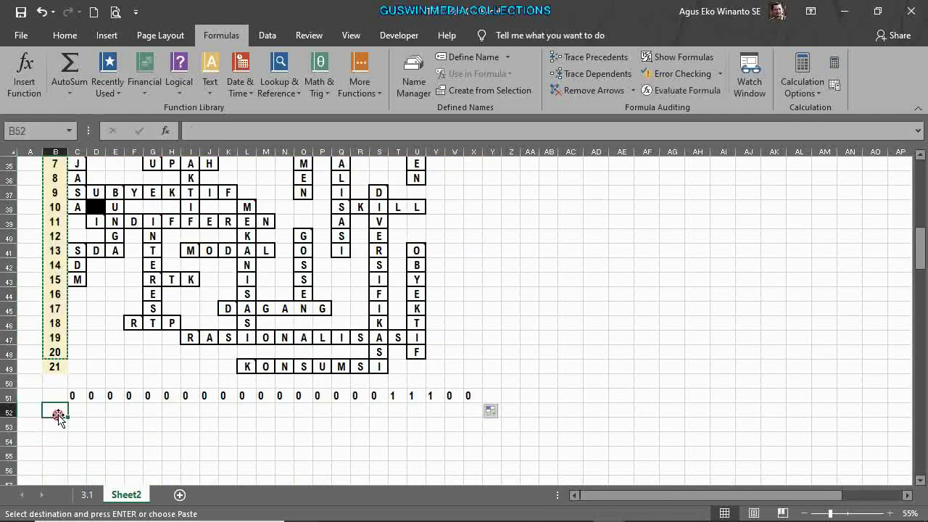
pyautogui.press('Return')
pyautogui.scroll(-4, 58, 411)
pyautogui.scroll(-3, 61, 409)
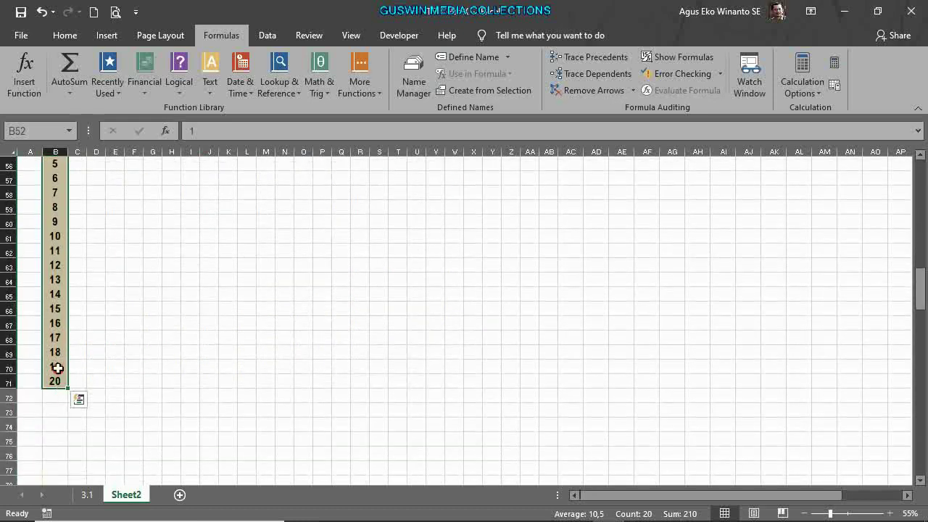
pyautogui.moveTo(58, 367); pyautogui.dragTo(66, 403)
pyautogui.click(179, 384)
# - Fill the C51:X51 blank-check formulas down through row 72
pyautogui.scroll(2, 209, 374)
pyautogui.scroll(2, 152, 338)
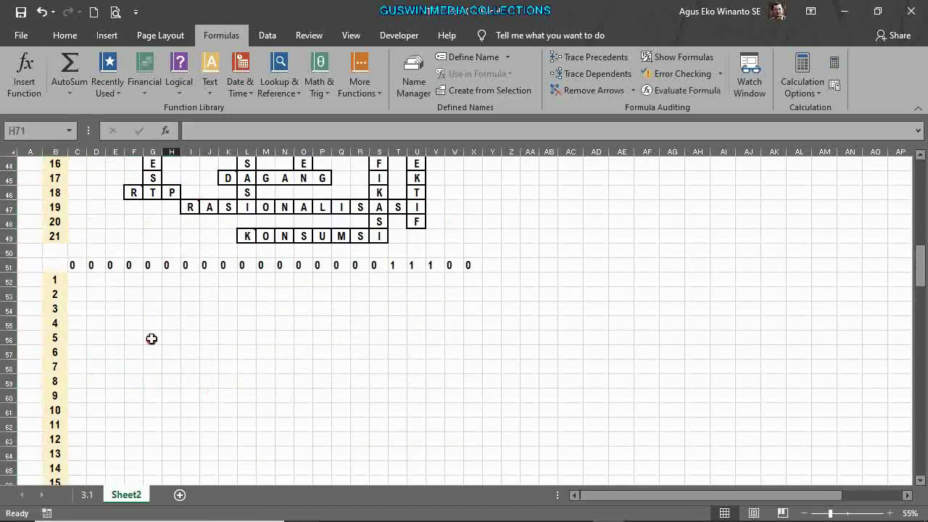
pyautogui.moveTo(77, 266); pyautogui.dragTo(477, 268)
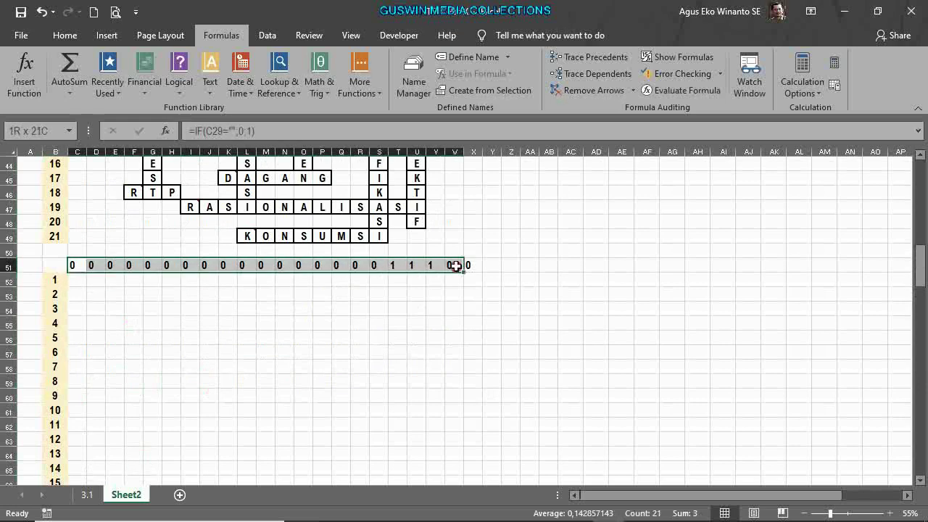
pyautogui.moveTo(478, 269)
pyautogui.mouseDown()
pyautogui.moveTo(496, 516)
pyautogui.moveTo(487, 442)
pyautogui.mouseUp()
# - Put =SUM(C51:X51) in Y51 and fill it down to Y72
pyautogui.click(550, 401)
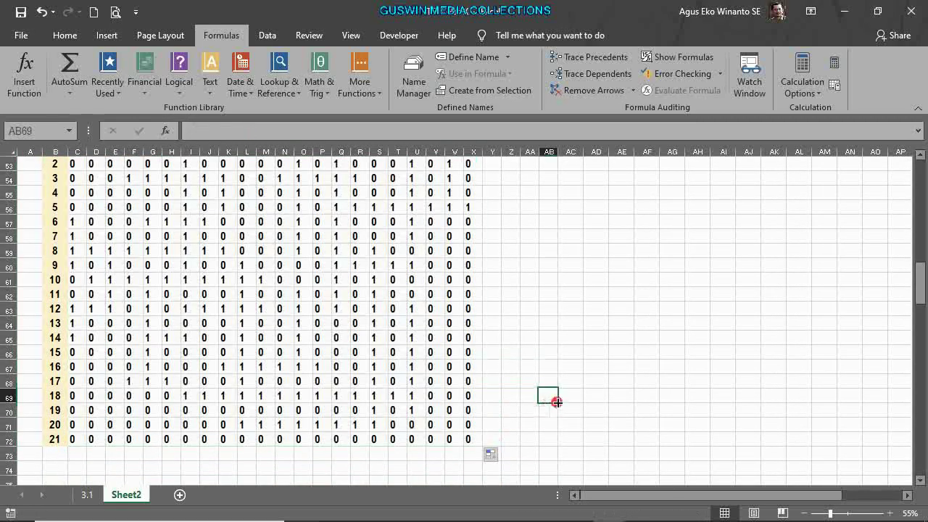
pyautogui.scroll(2, 493, 383)
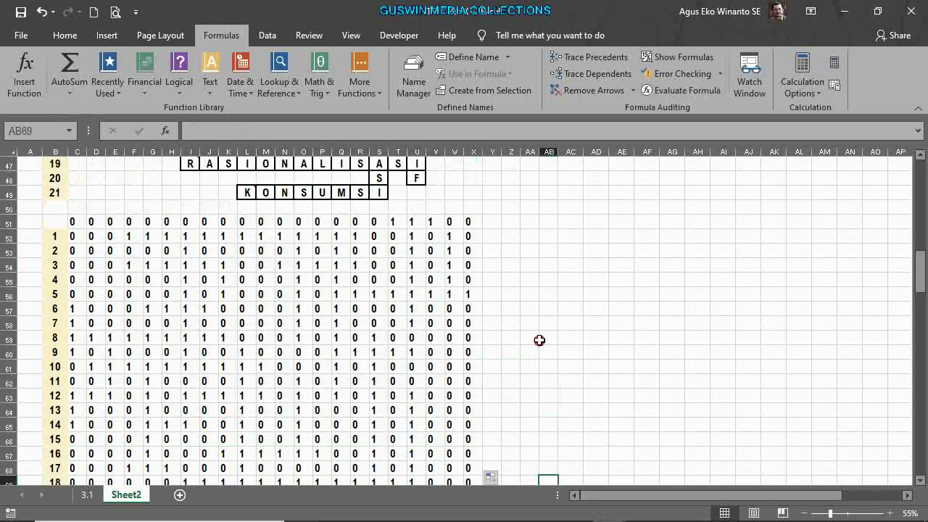
pyautogui.click(492, 220)
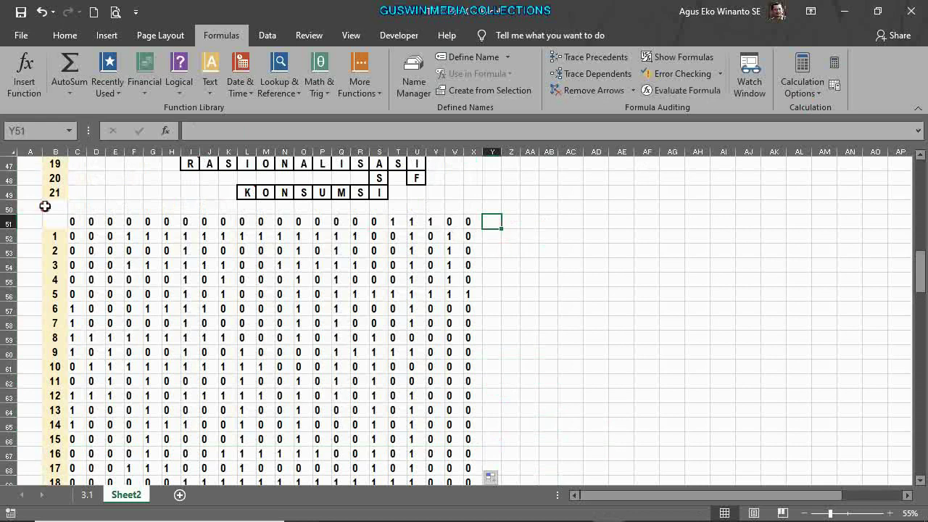
pyautogui.click(73, 64)
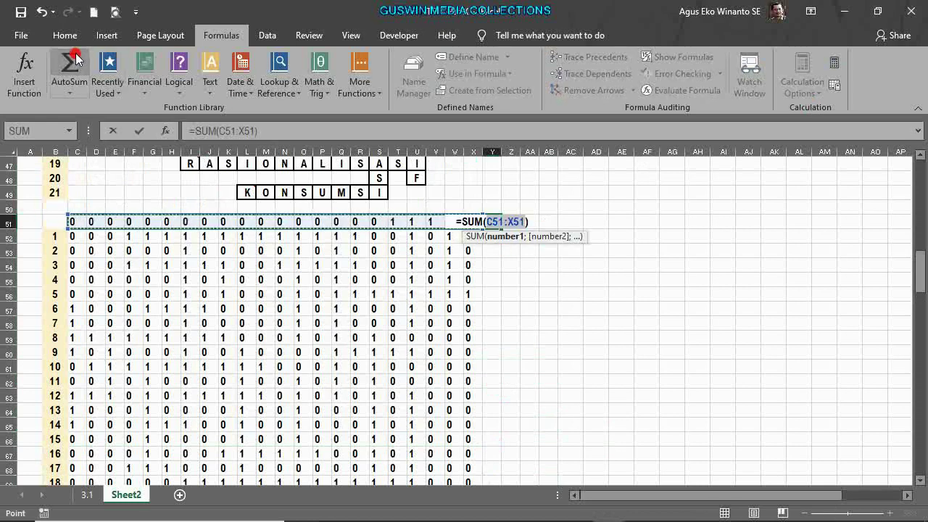
pyautogui.press('Return')
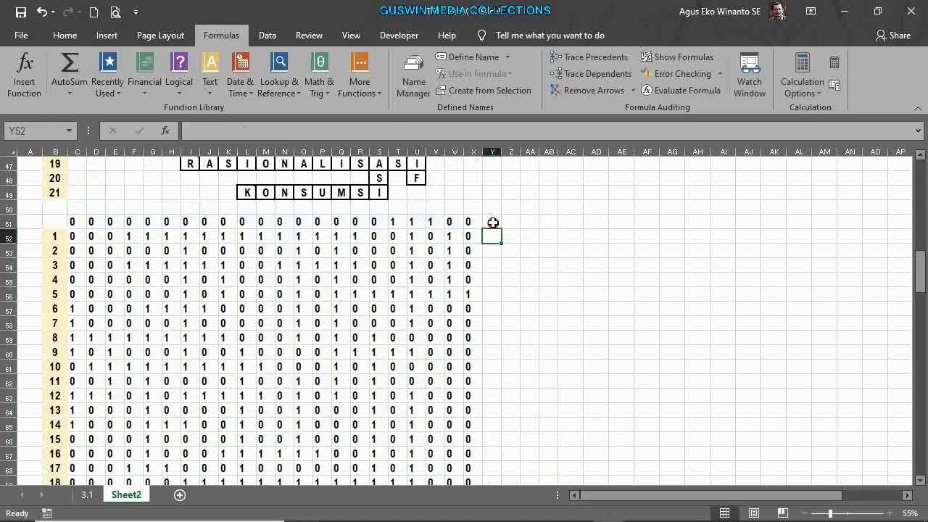
pyautogui.click(492, 223)
pyautogui.moveTo(498, 229)
pyautogui.mouseDown()
pyautogui.moveTo(488, 463)
pyautogui.moveTo(490, 430)
pyautogui.mouseUp()
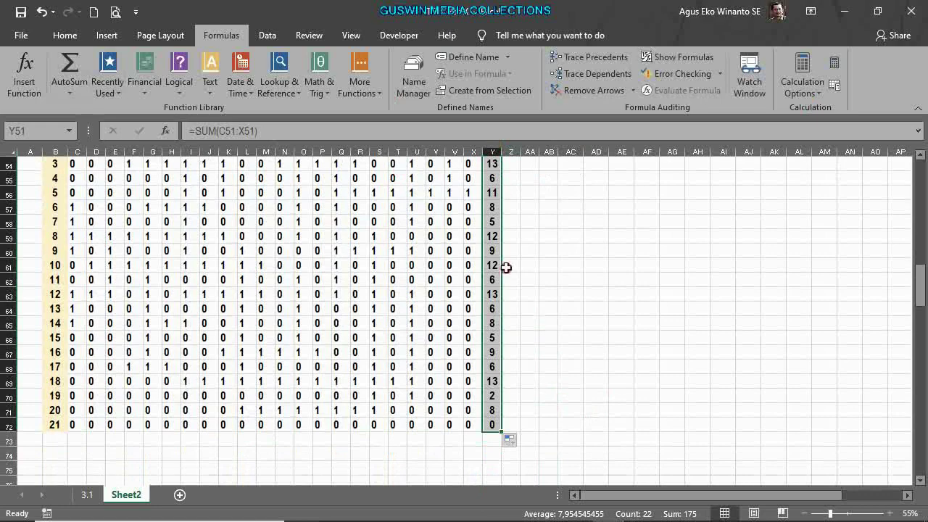
# - Use AutoSum in Y73 to total the row counts, giving a grand total of 175
pyautogui.click(64, 35)
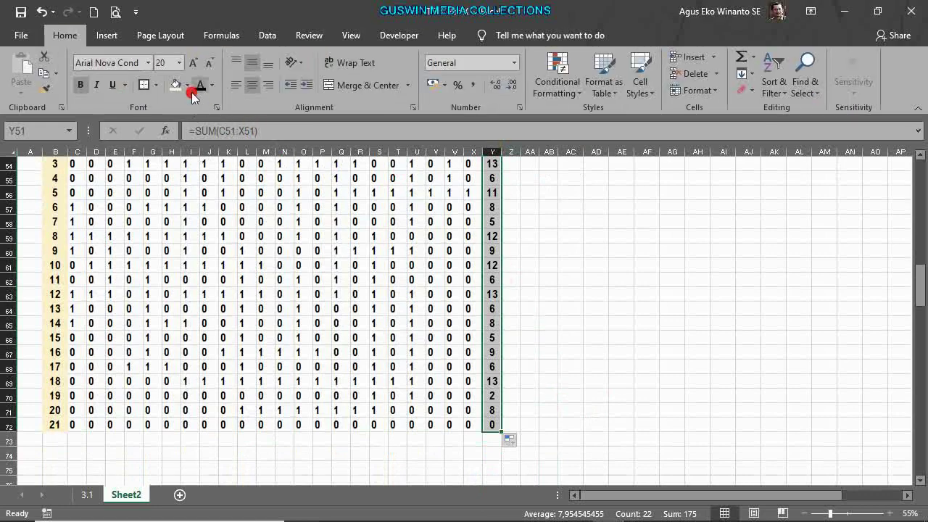
pyautogui.scroll(5, 429, 242)
pyautogui.scroll(-2, 508, 302)
pyautogui.scroll(-2, 509, 303)
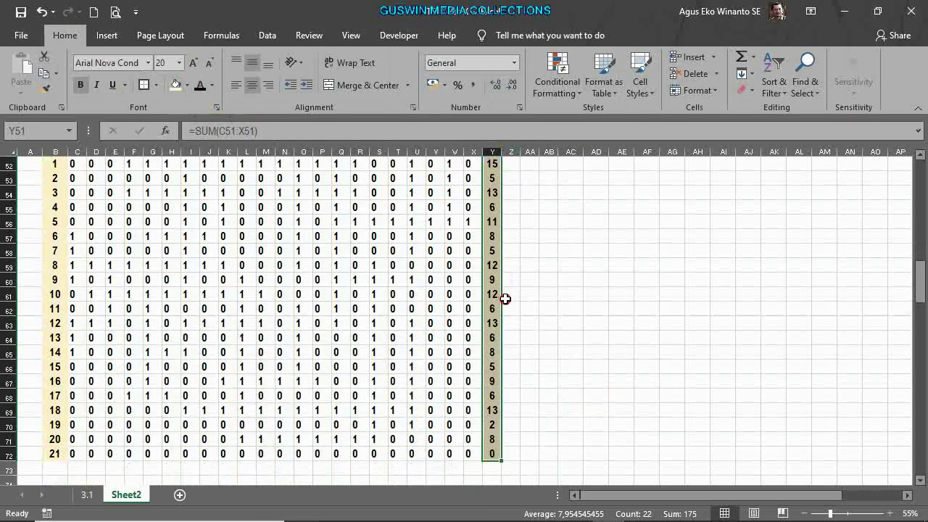
pyautogui.scroll(-2, 503, 297)
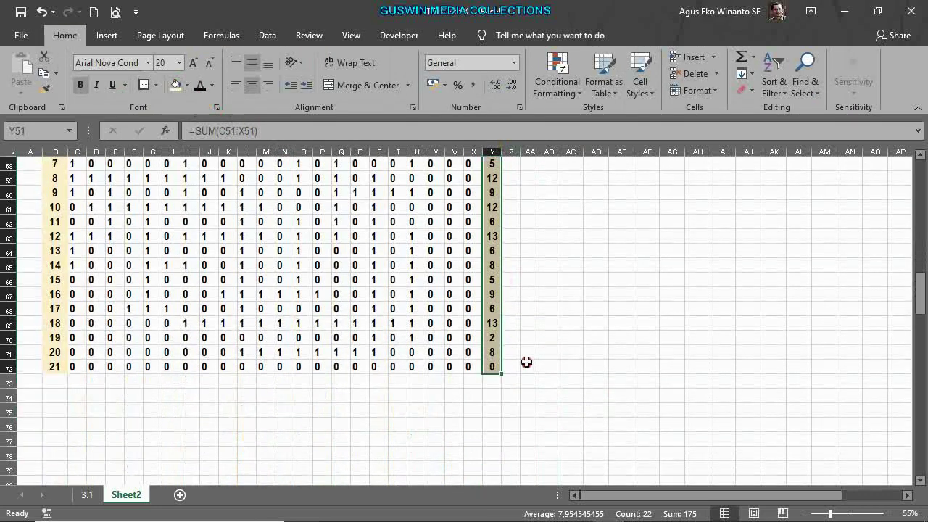
pyautogui.click(492, 382)
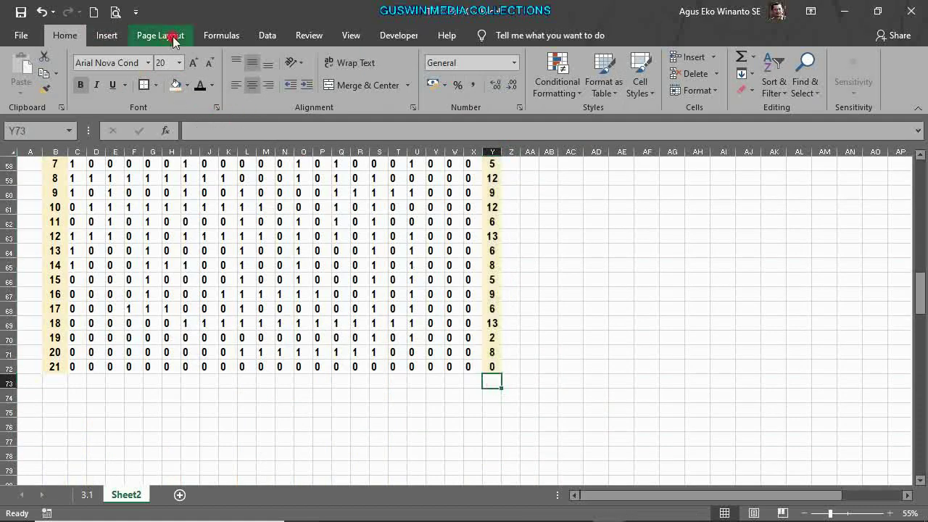
pyautogui.click(219, 37)
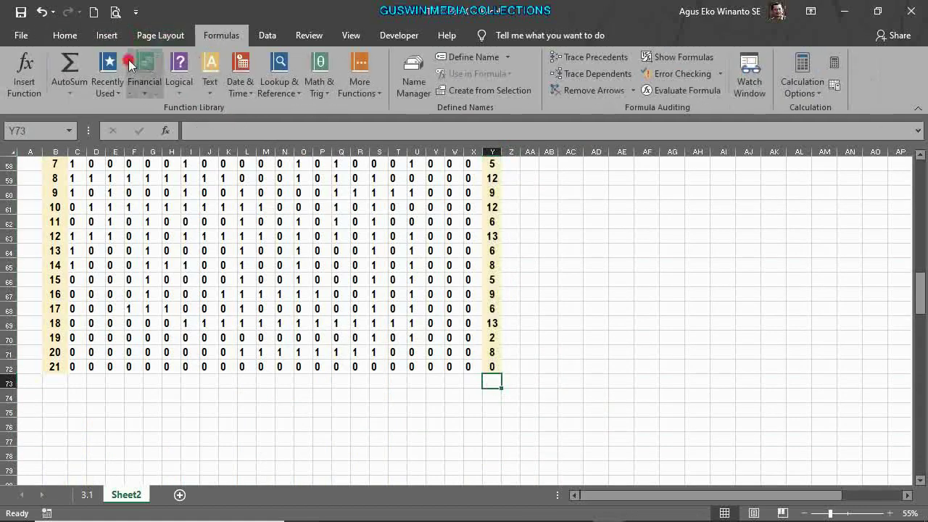
pyautogui.click(69, 63)
pyautogui.press('Return')
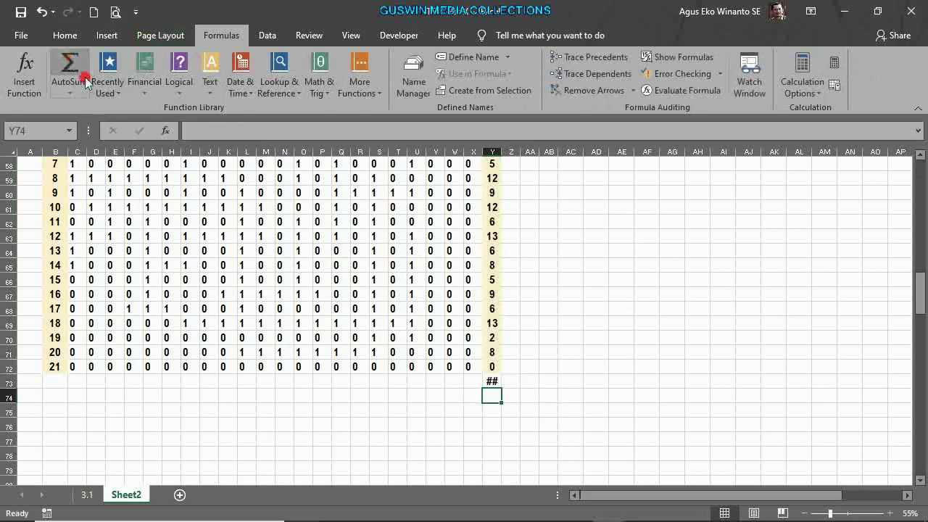
pyautogui.click(491, 381)
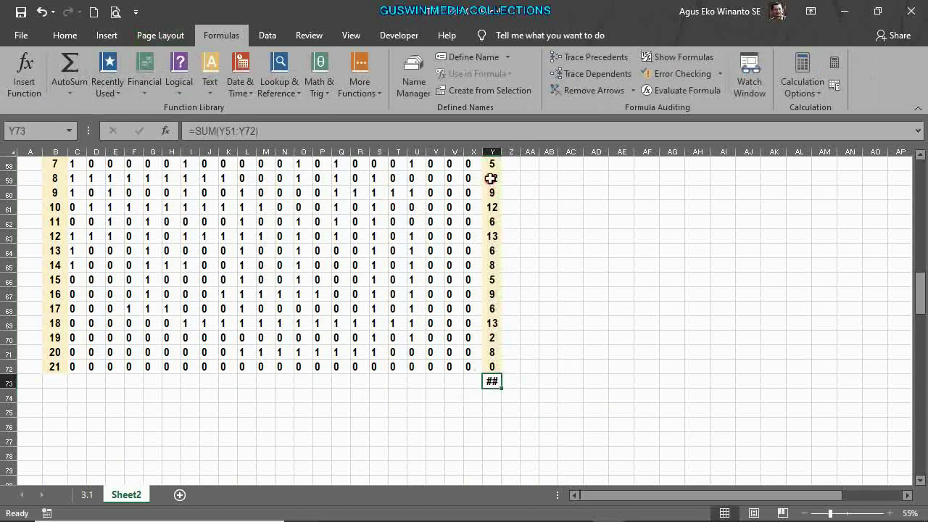
# - Decrease the font size of totals Y51:Y73 twice so 175 fits
pyautogui.click(492, 152)
pyautogui.scroll(3, 534, 225)
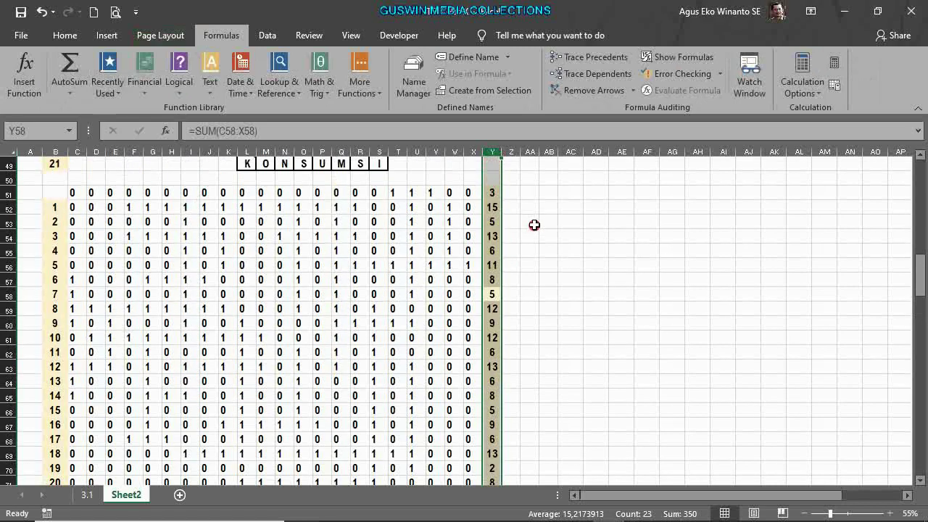
pyautogui.click(511, 207)
pyautogui.moveTo(492, 192)
pyautogui.mouseDown()
pyautogui.moveTo(488, 498)
pyautogui.moveTo(486, 458)
pyautogui.mouseUp()
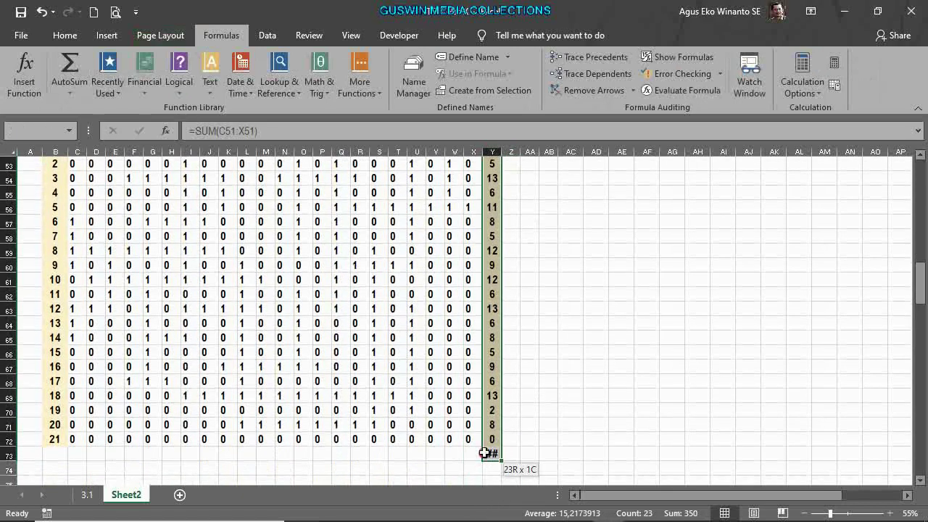
pyautogui.click(57, 35)
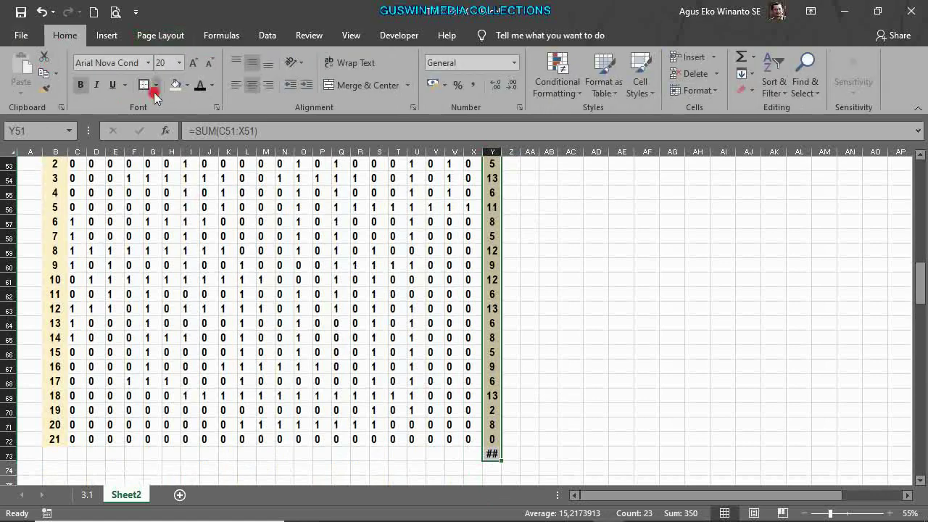
pyautogui.click(210, 64)
pyautogui.click(209, 64)
pyautogui.click(209, 64)
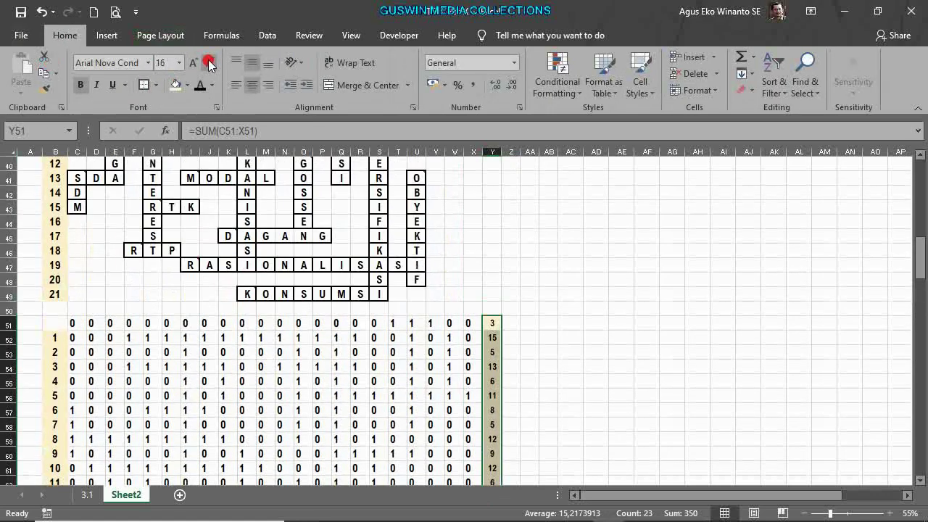
pyautogui.click(570, 367)
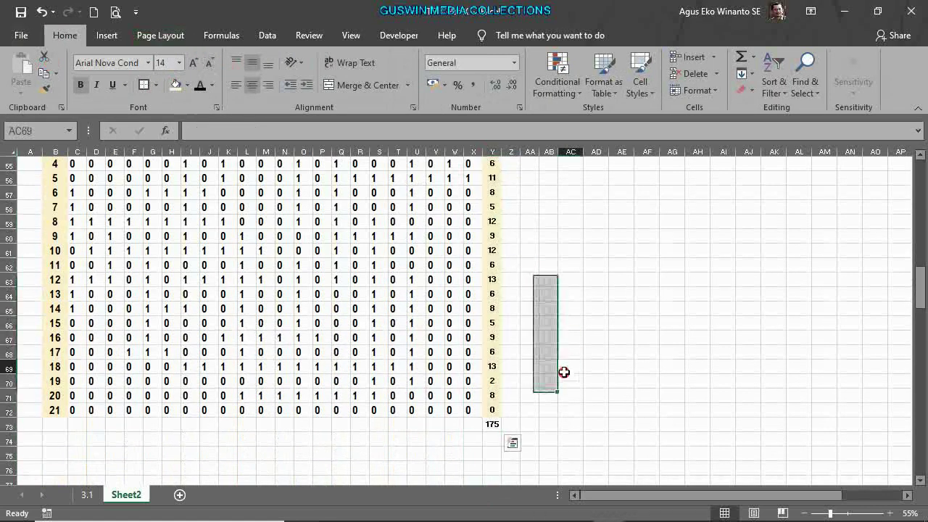
pyautogui.scroll(3, 657, 309)
pyautogui.scroll(4, 652, 290)
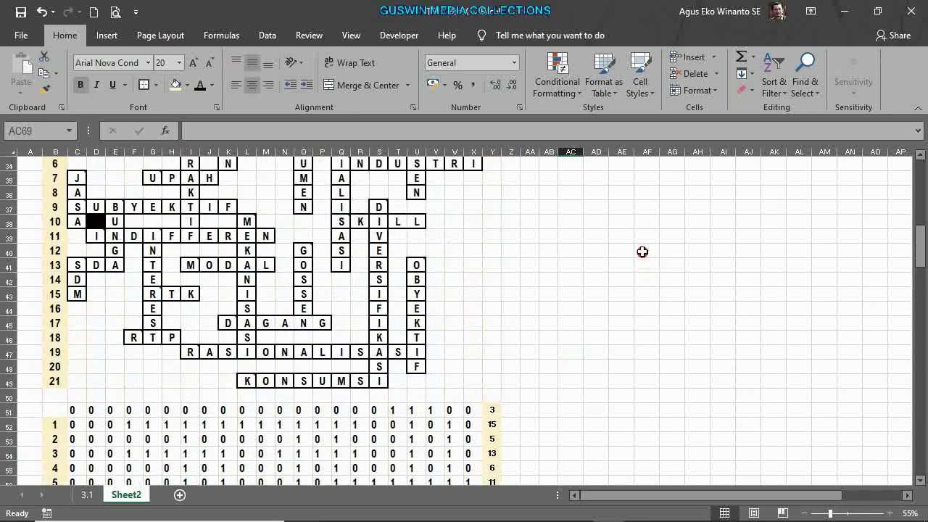
pyautogui.scroll(1, 639, 300)
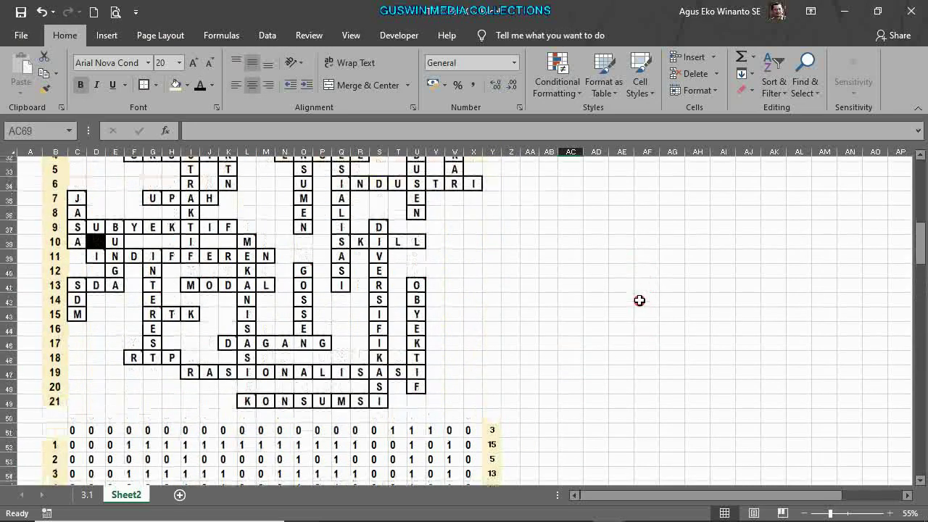
pyautogui.scroll(3, 623, 275)
pyautogui.scroll(1, 723, 250)
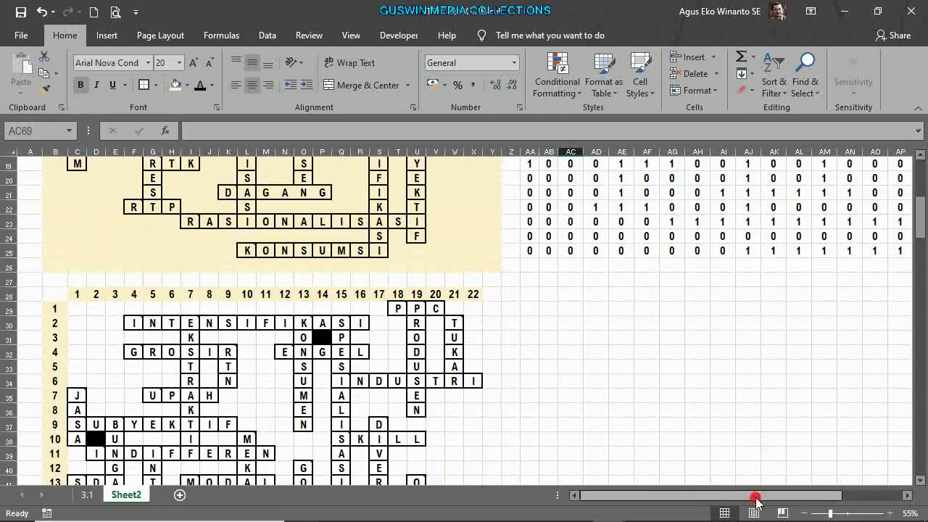
pyautogui.moveTo(756, 495); pyautogui.dragTo(924, 465)
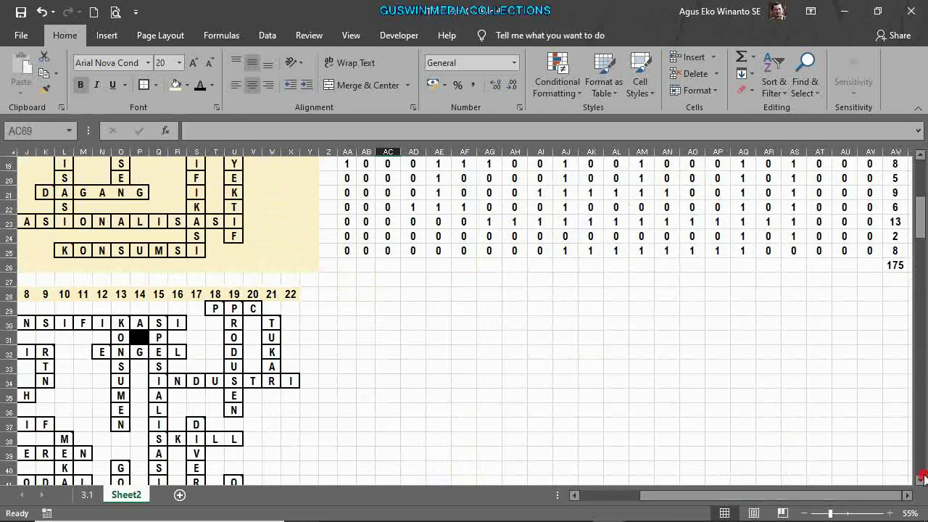
# - Enter =(AW26/Y73)*100 in AW28 so the score reads 100
pyautogui.hscroll(1, 921, 479)
pyautogui.hscroll(3, 921, 479)
pyautogui.hscroll(1, 869, 457)
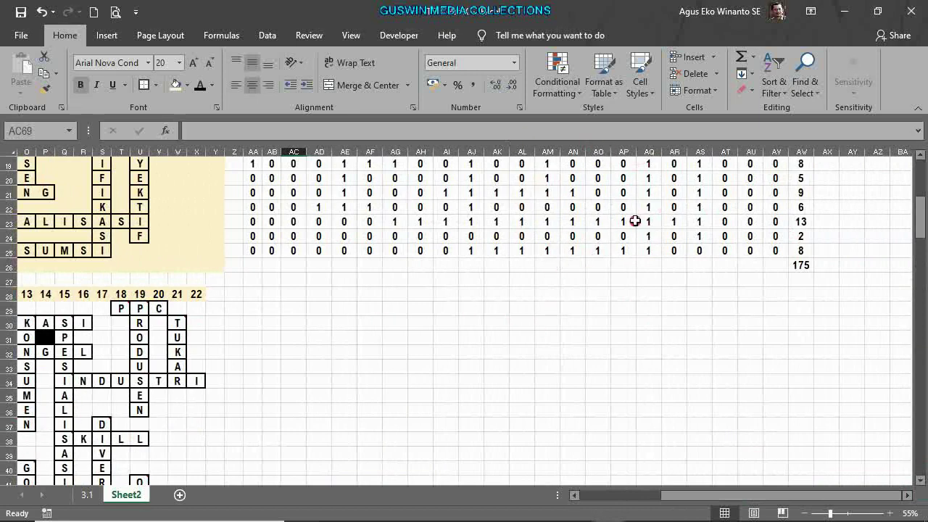
pyautogui.click(797, 295)
pyautogui.write('=')
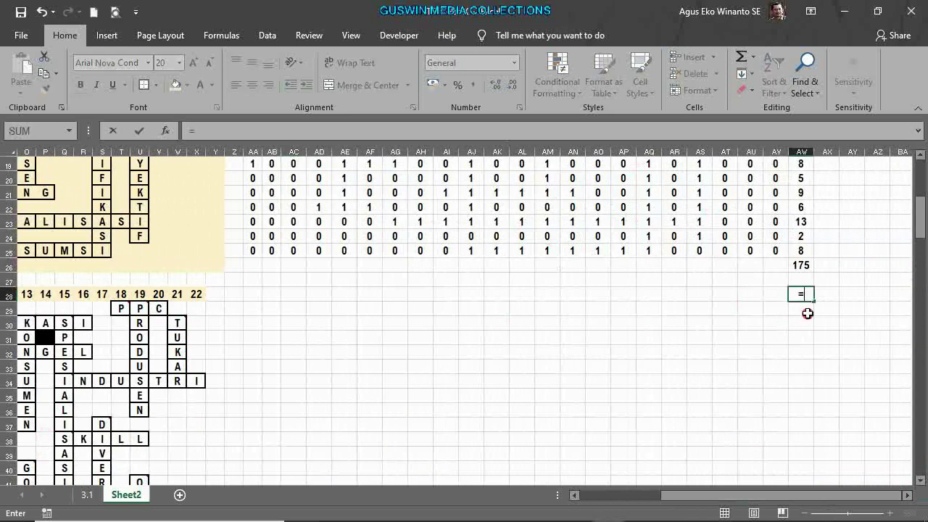
pyautogui.click(800, 265)
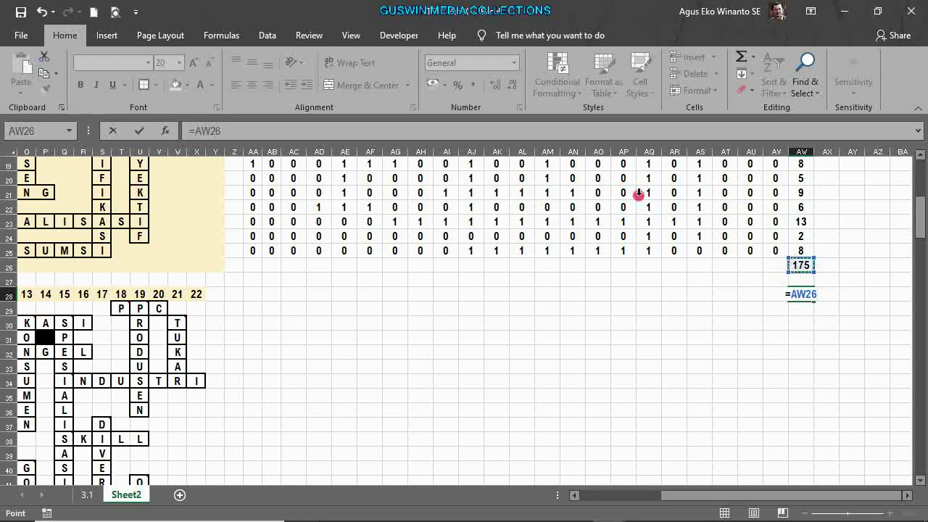
pyautogui.moveTo(195, 131); pyautogui.dragTo(218, 128)
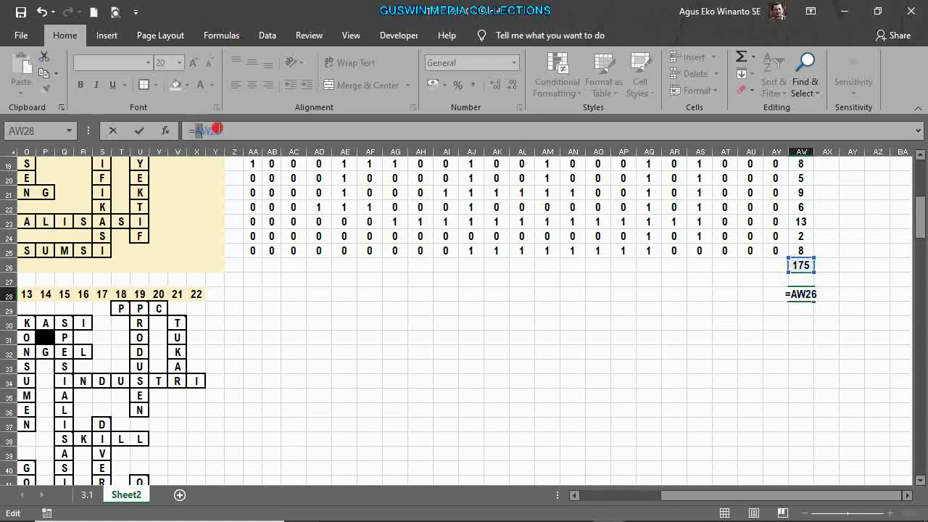
pyautogui.write('(AW26')
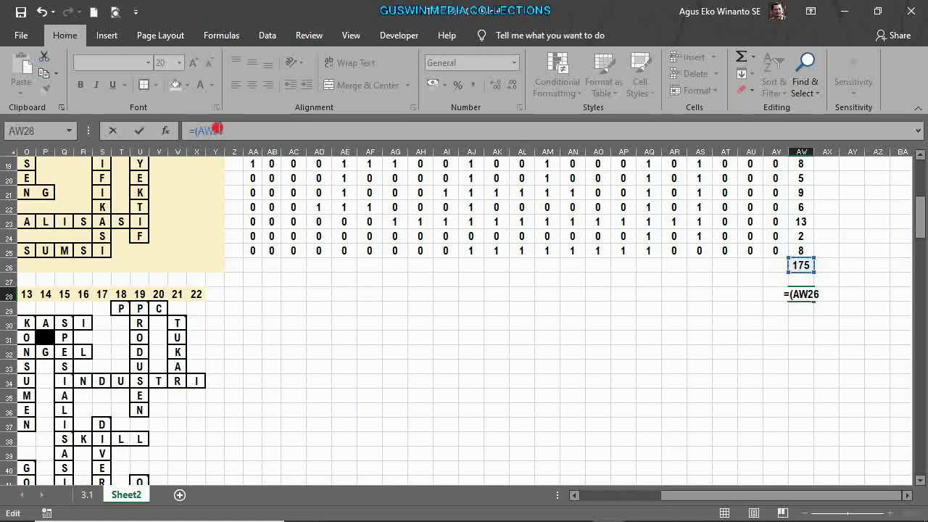
pyautogui.write('/')
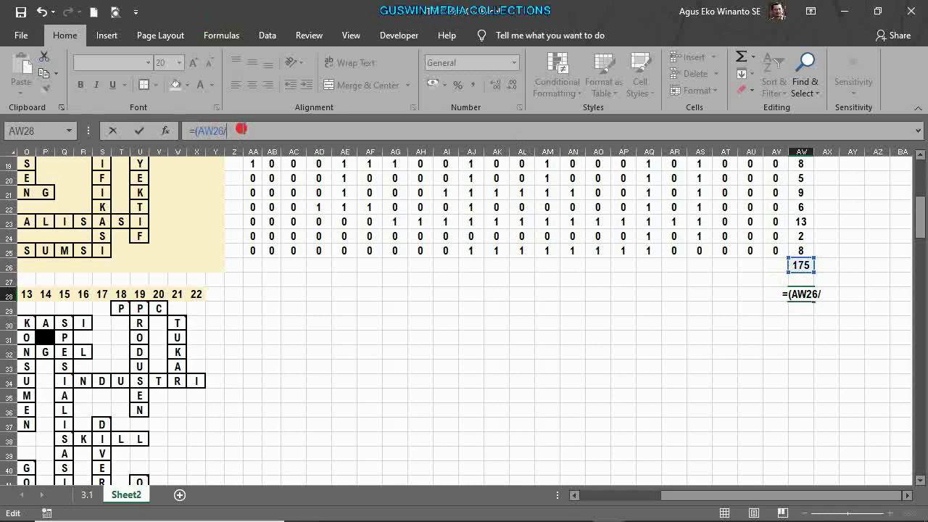
pyautogui.scroll(-4, 166, 217)
pyautogui.scroll(-4, 153, 273)
pyautogui.scroll(-3, 166, 294)
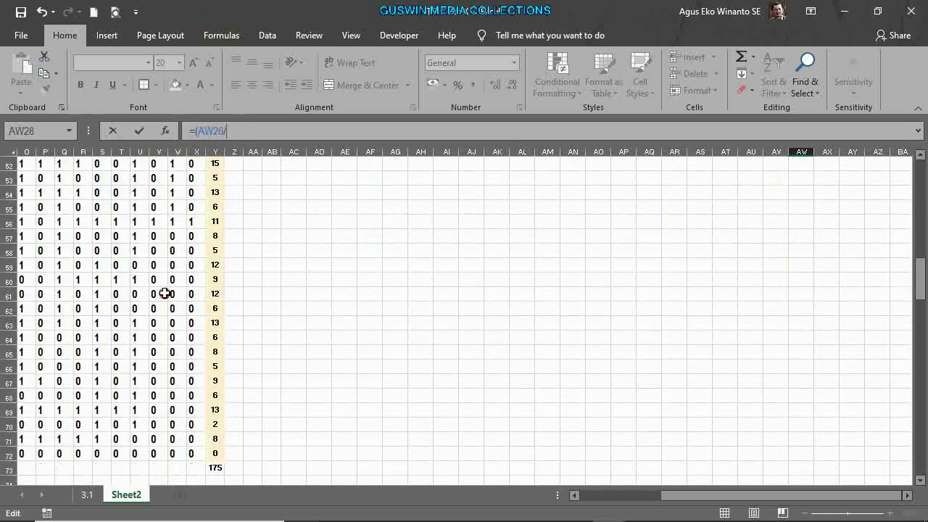
pyautogui.scroll(-3, 185, 321)
pyautogui.click(215, 337)
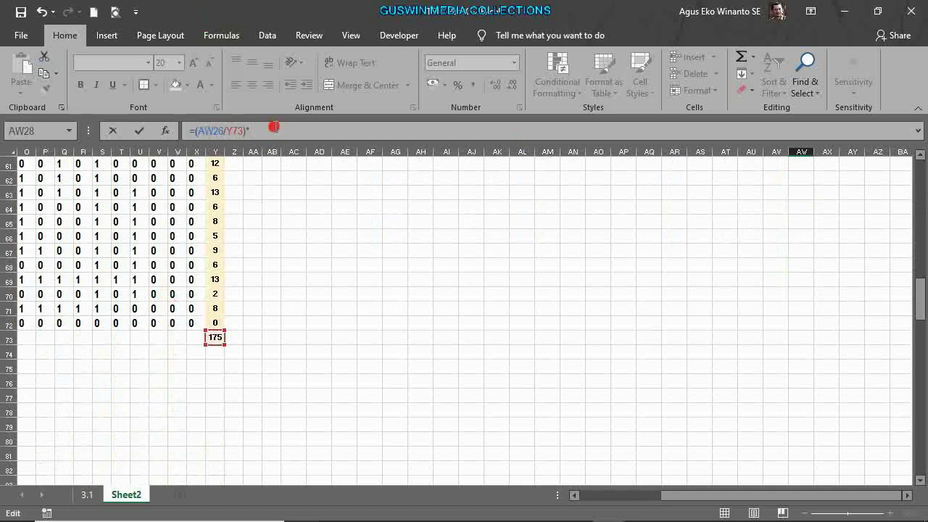
pyautogui.press('Return')
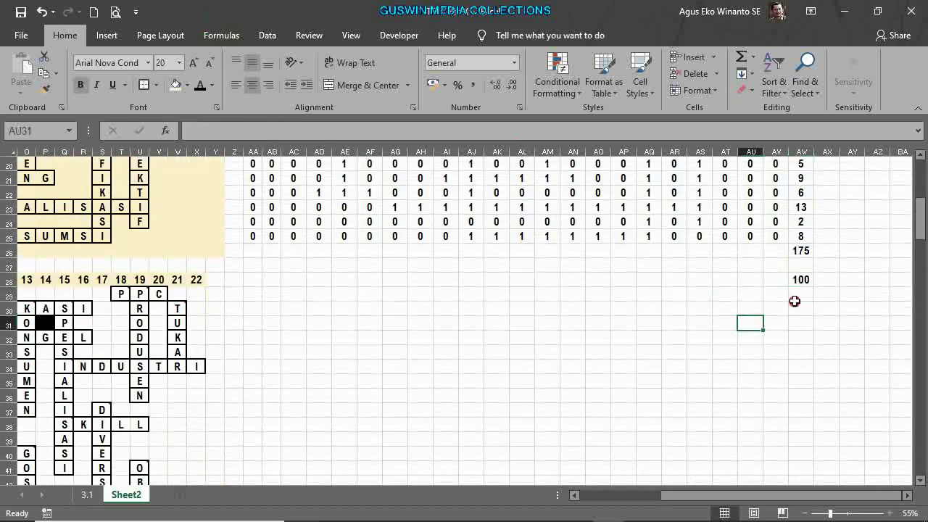
# - Apply the Number format with 0 decimal places to score cell AW28 through Format Cells
pyautogui.click(802, 280)
pyautogui.rightClick(803, 280)
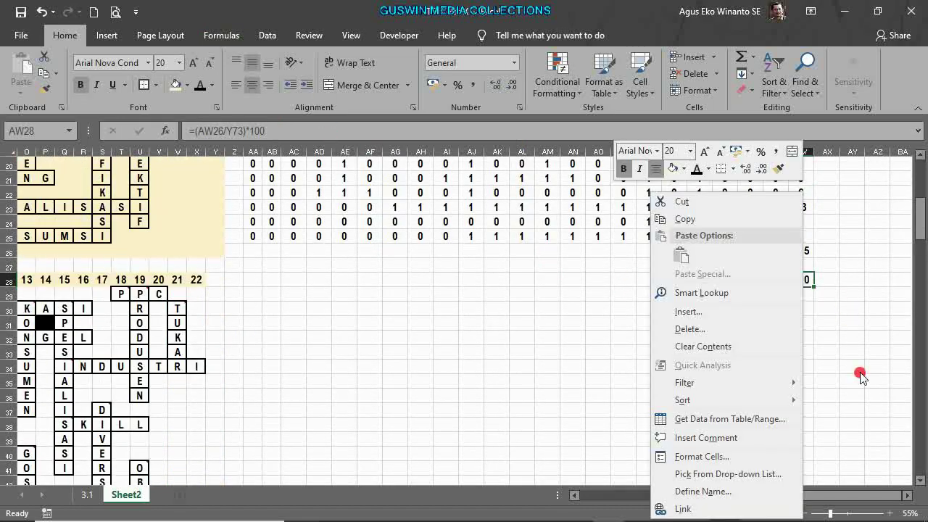
pyautogui.click(748, 447)
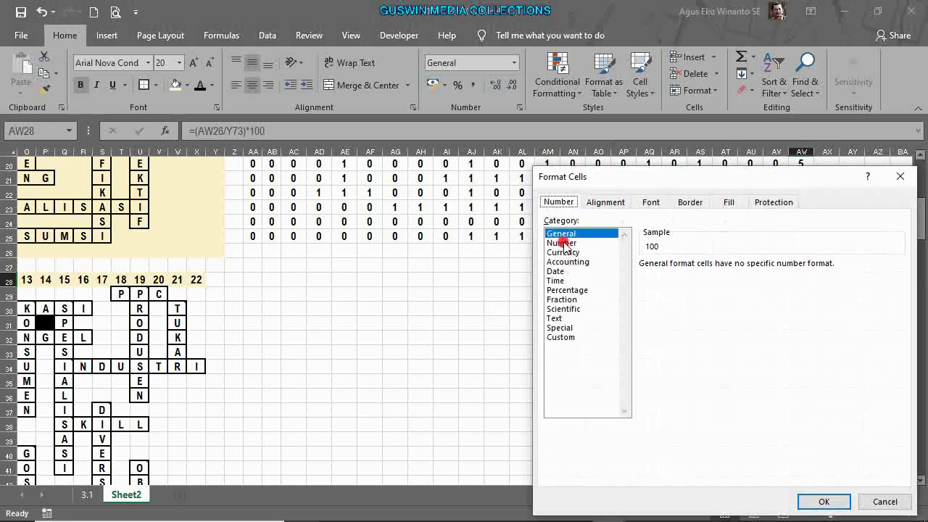
pyautogui.click(561, 242)
pyautogui.click(737, 269)
pyautogui.click(736, 270)
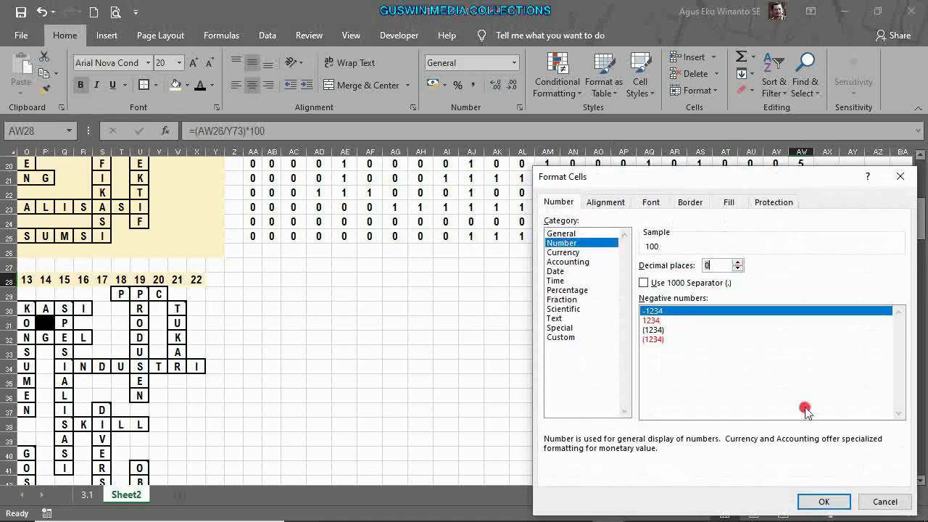
pyautogui.click(823, 501)
pyautogui.click(758, 353)
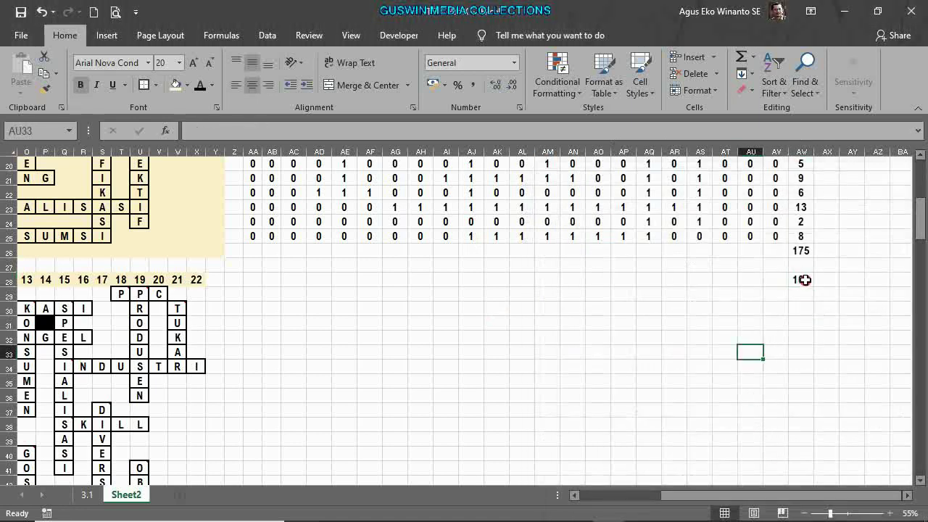
pyautogui.click(804, 280)
pyautogui.scroll(5, 612, 449)
pyautogui.scroll(1, 634, 414)
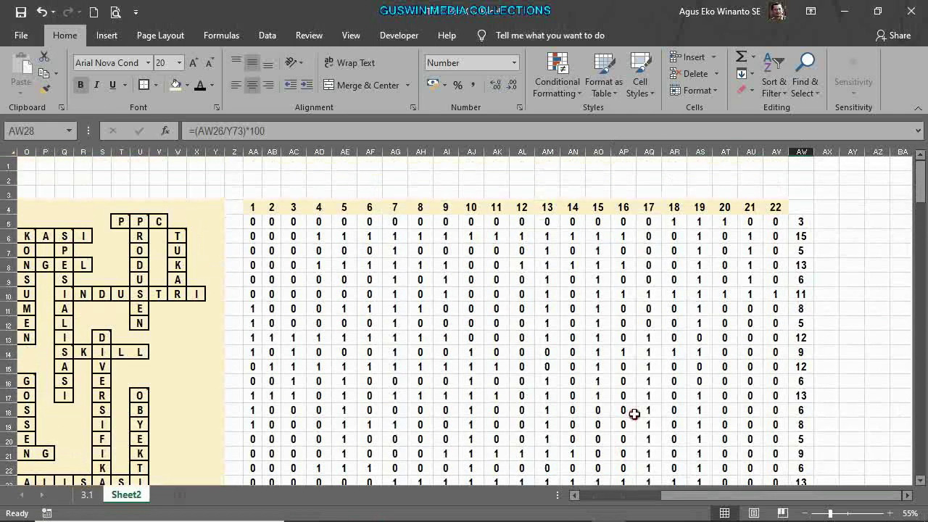
pyautogui.hscroll(-5, 679, 497)
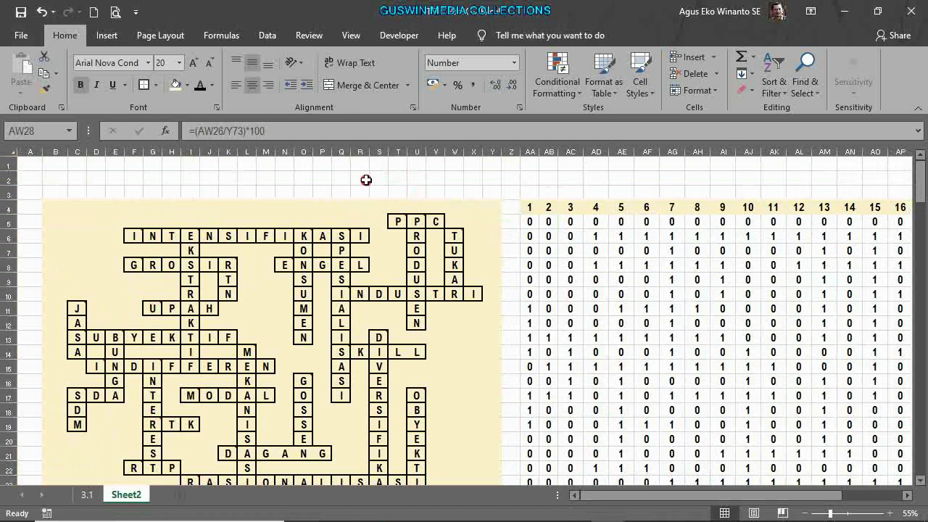
# - Type SCORE in R2 and merge and centre it across R2:T2
pyautogui.moveTo(366, 180); pyautogui.dragTo(403, 175)
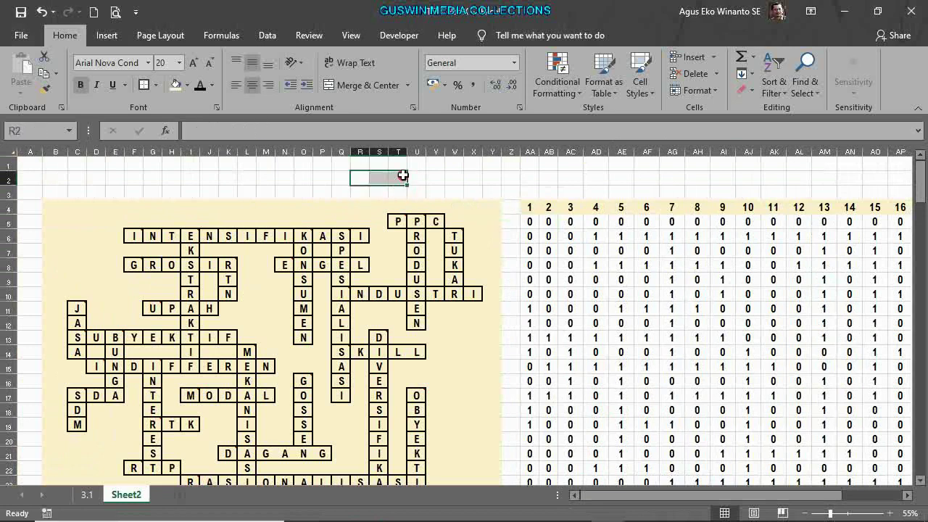
pyautogui.write('SCORE')
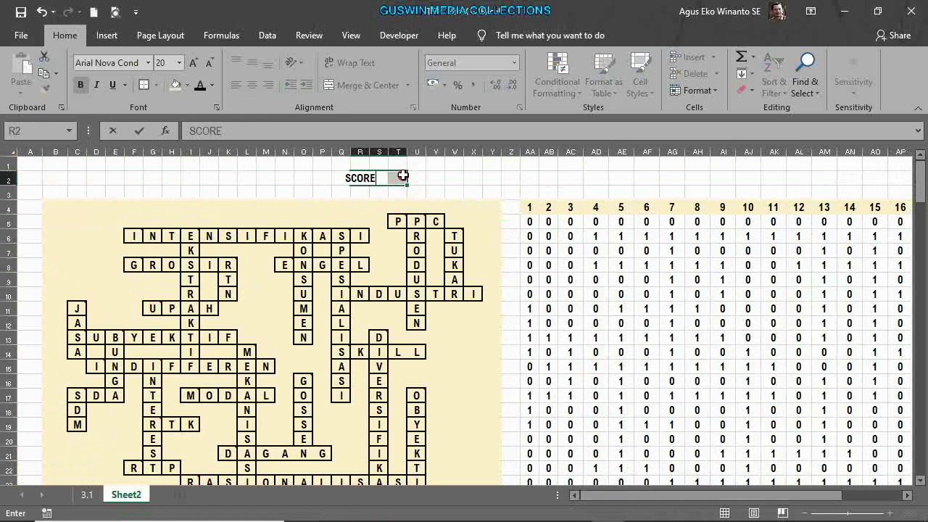
pyautogui.press('Tab')
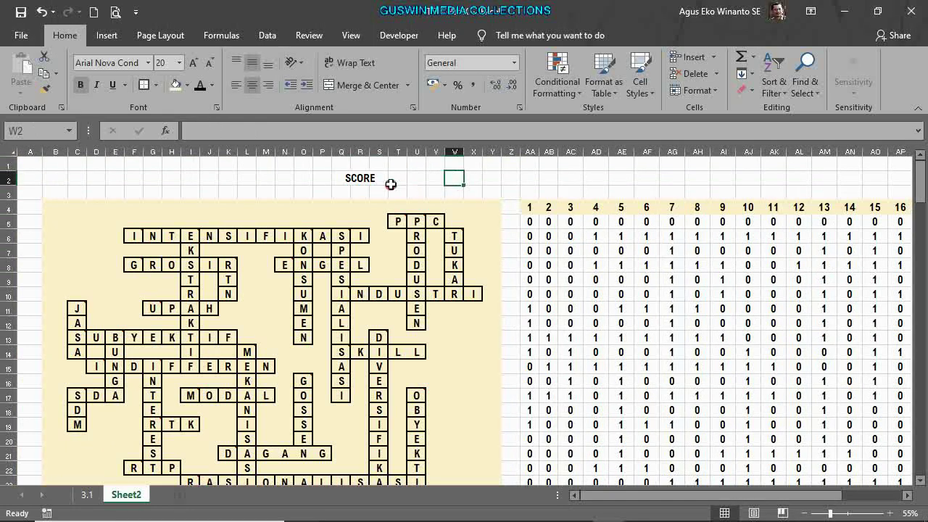
pyautogui.click(366, 180)
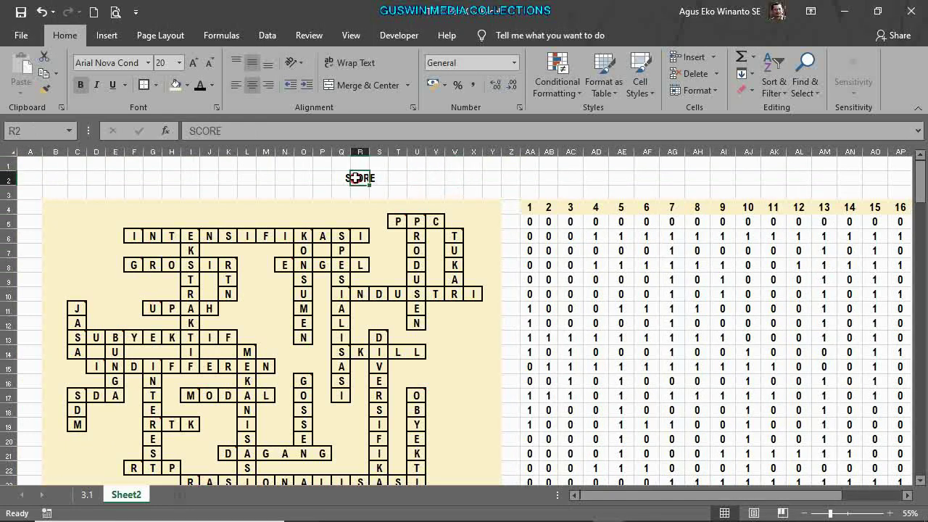
pyautogui.moveTo(364, 180); pyautogui.dragTo(391, 181)
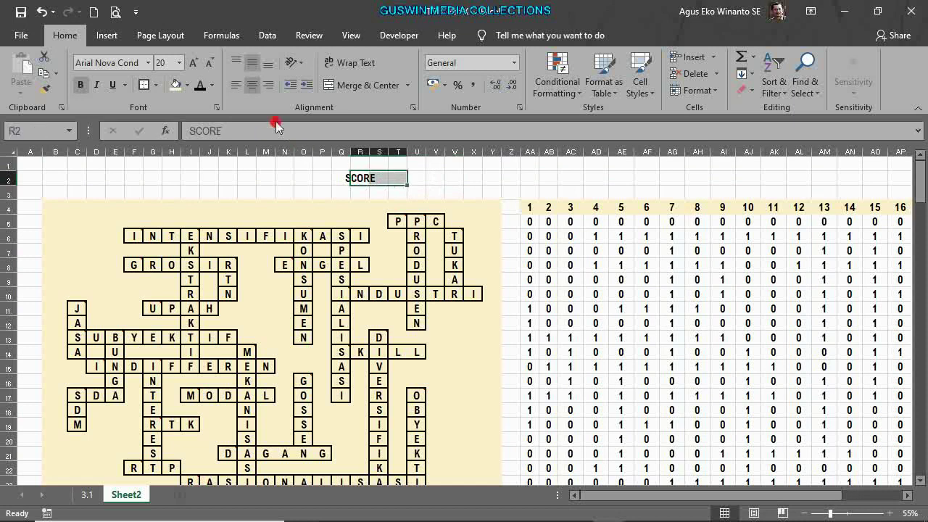
pyautogui.click(366, 84)
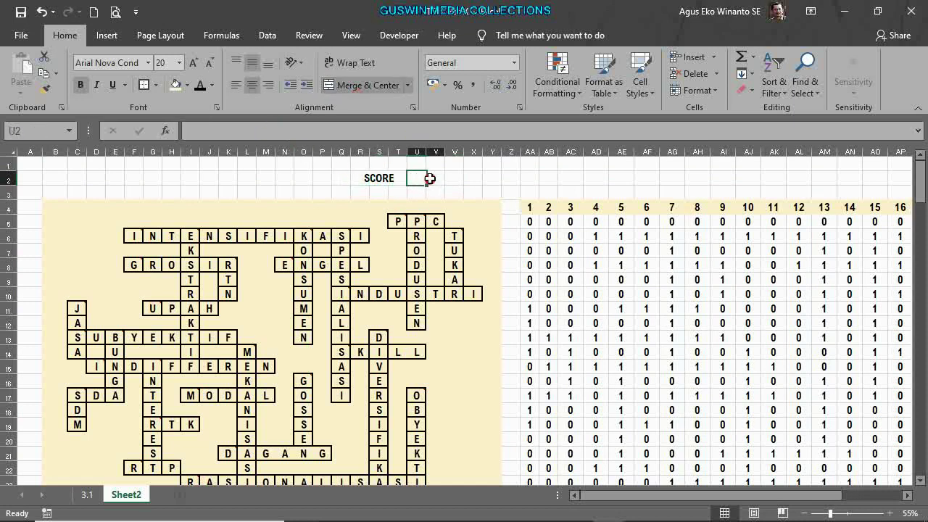
# - Merge U2:V2 into a single cell for the score value
pyautogui.moveTo(424, 177); pyautogui.dragTo(439, 178)
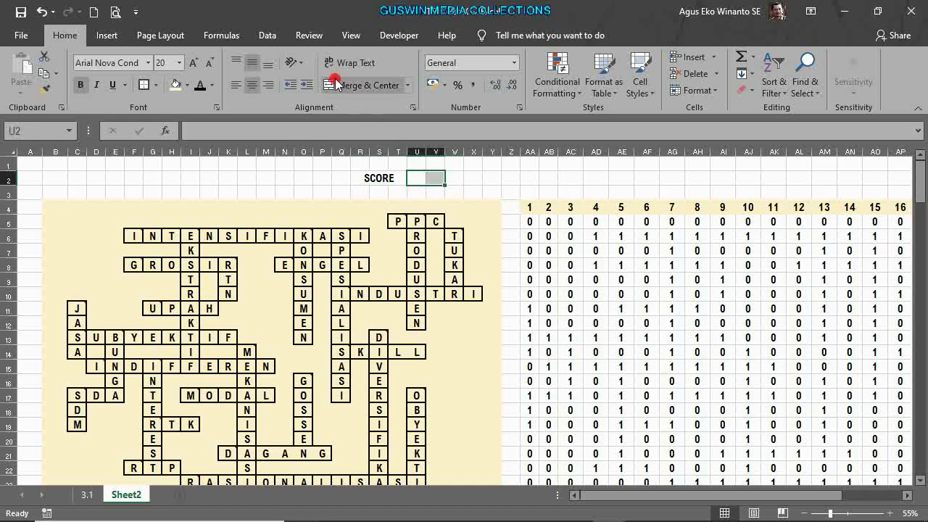
pyautogui.click(362, 85)
pyautogui.click(418, 208)
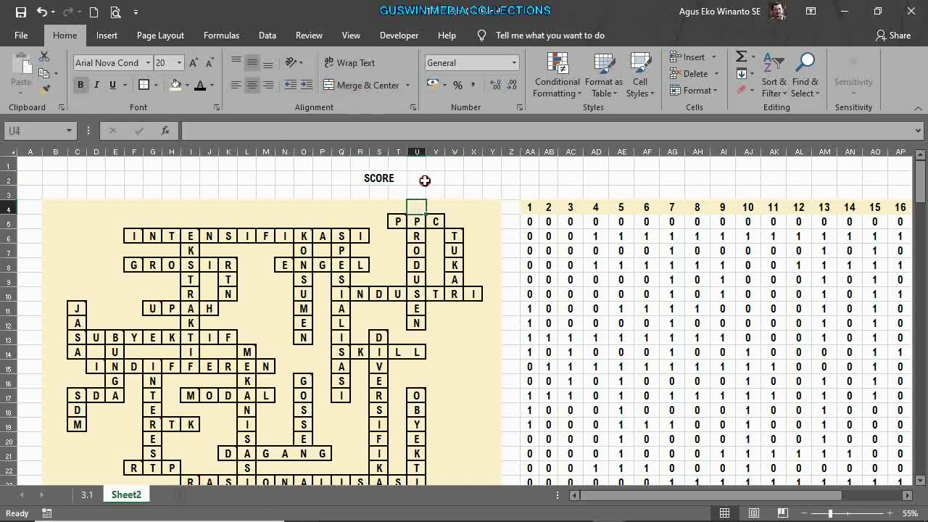
pyautogui.click(425, 179)
# - Set U2 to =AW28 so the score cell shows 100
pyautogui.write('=')
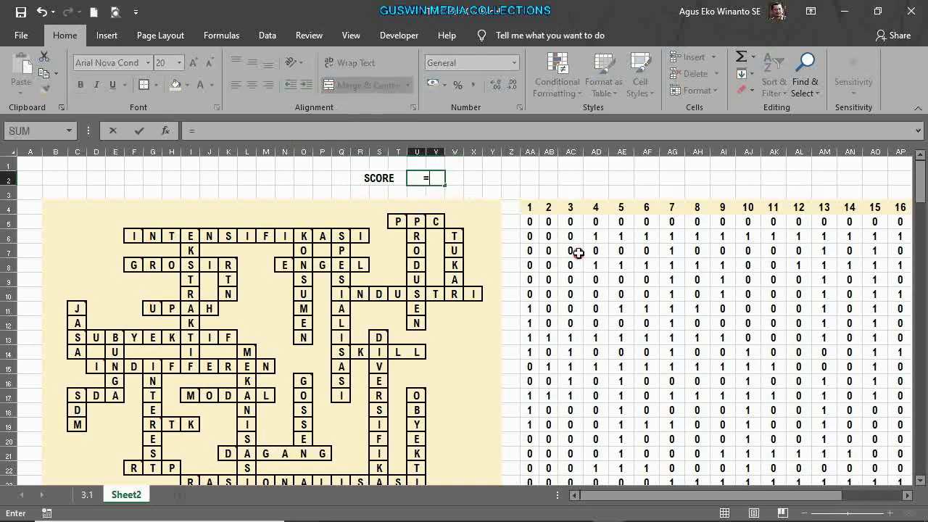
pyautogui.scroll(-6, 573, 257)
pyautogui.moveTo(651, 499); pyautogui.dragTo(828, 480)
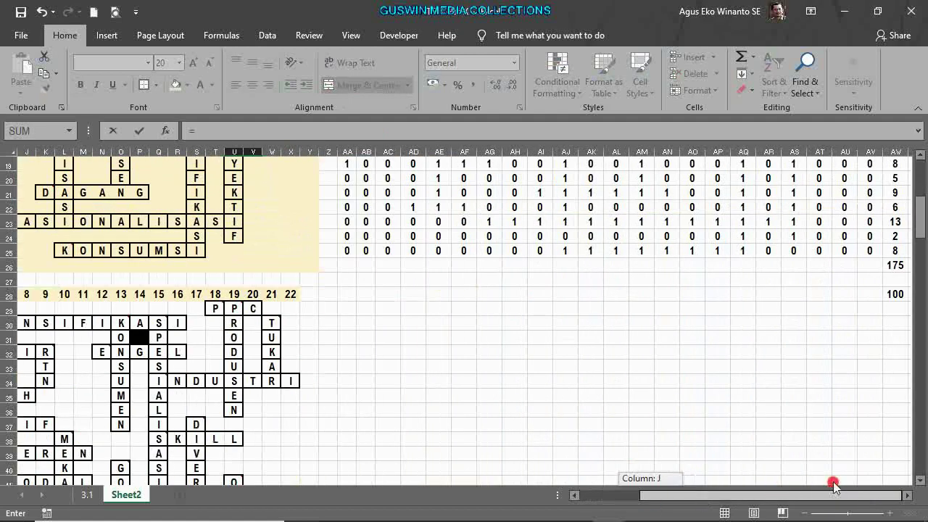
pyautogui.click(897, 292)
pyautogui.press('Return')
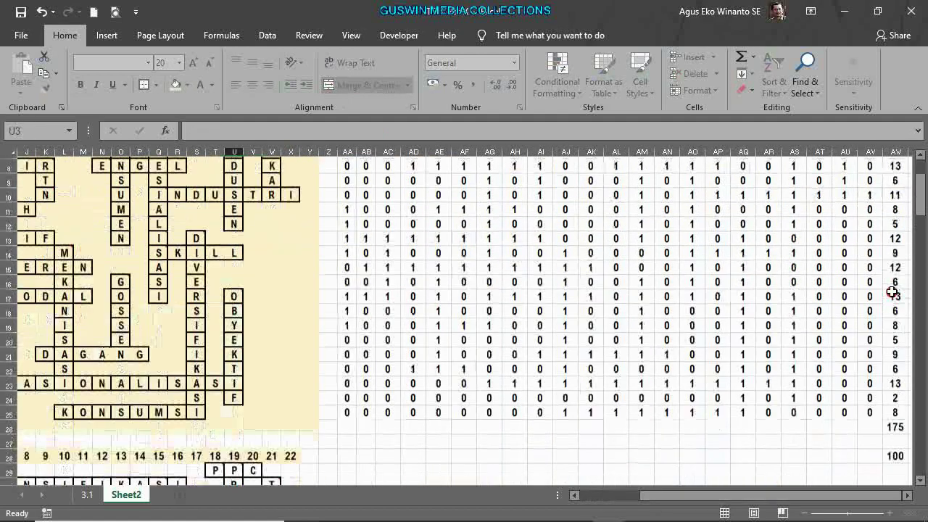
pyautogui.click(243, 178)
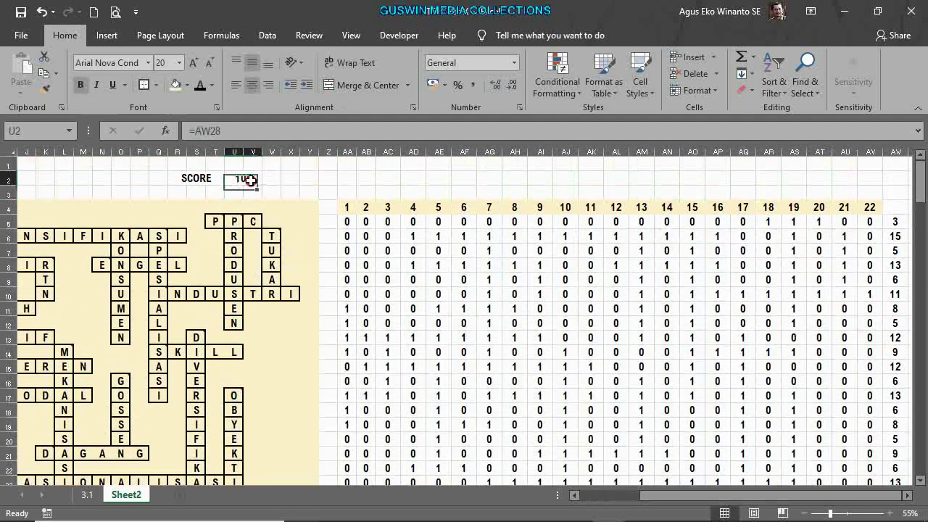
pyautogui.moveTo(645, 495); pyautogui.dragTo(586, 503)
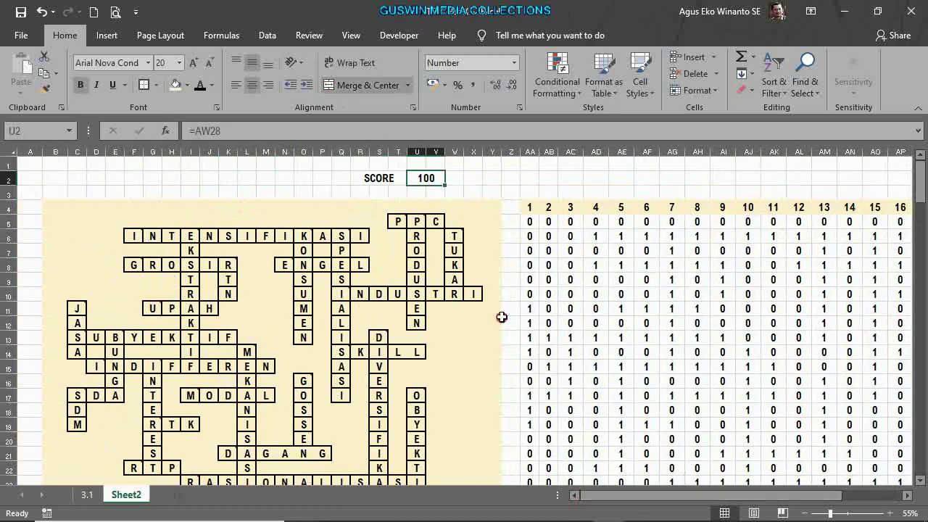
# - Enlarge R2:V2 to font size 28, right-aligning SCORE and left-aligning the 100 value
pyautogui.moveTo(384, 176); pyautogui.dragTo(425, 178)
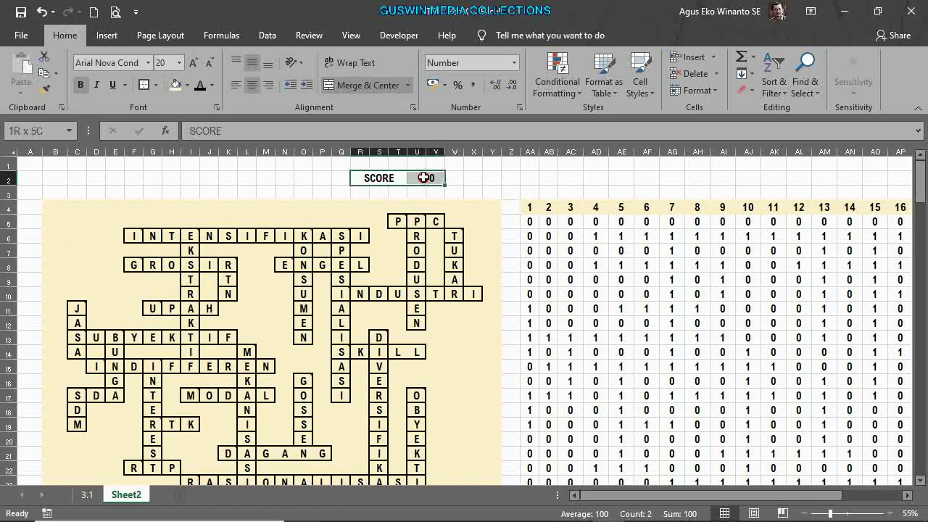
pyautogui.click(192, 64)
pyautogui.click(193, 64)
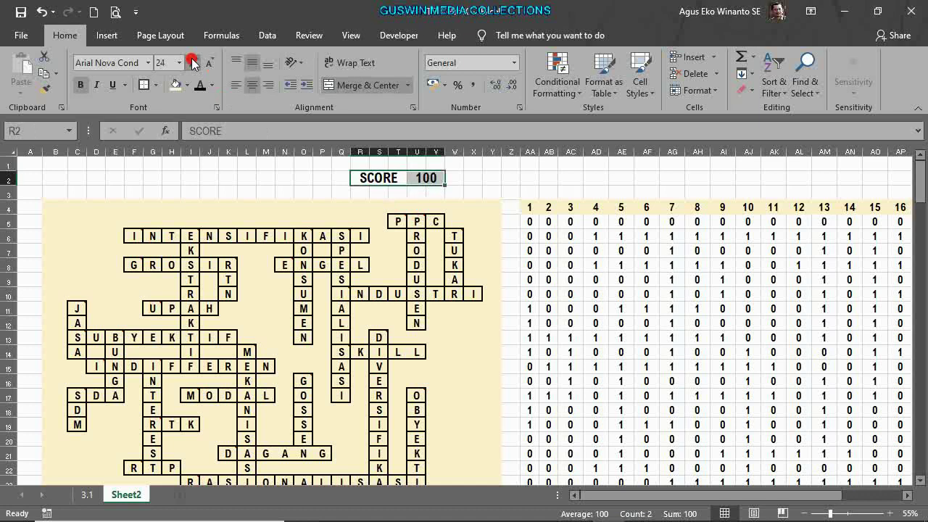
pyautogui.click(192, 63)
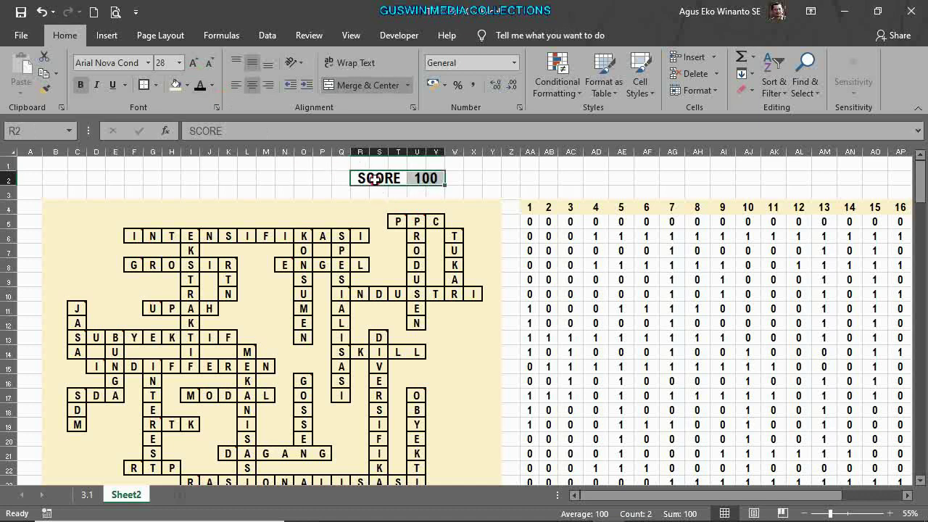
pyautogui.click(267, 85)
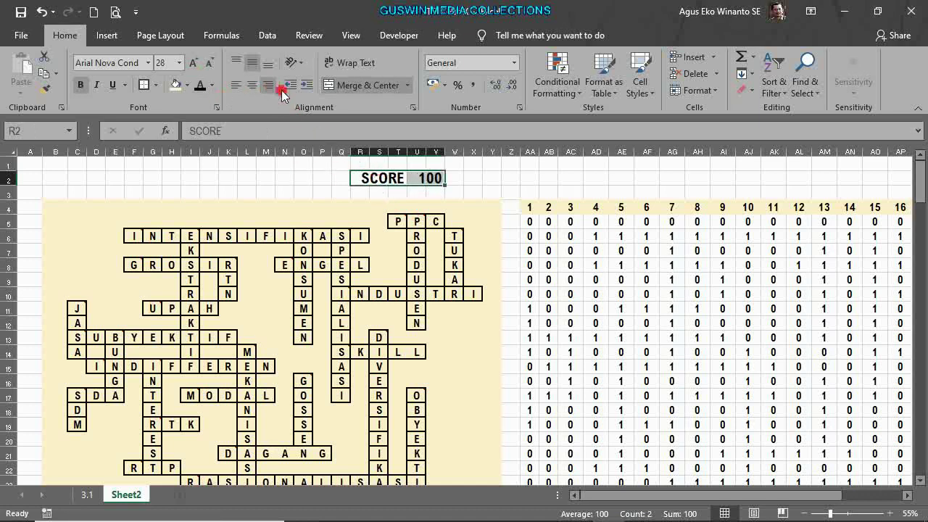
pyautogui.click(487, 180)
pyautogui.click(433, 180)
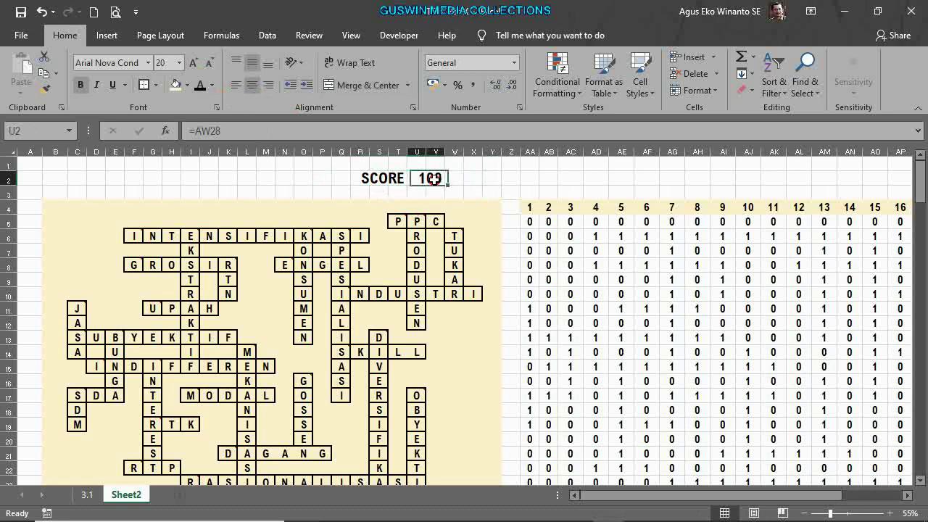
pyautogui.click(235, 85)
# - Change the heading text in R2 to 'SCORE :'
pyautogui.click(369, 179)
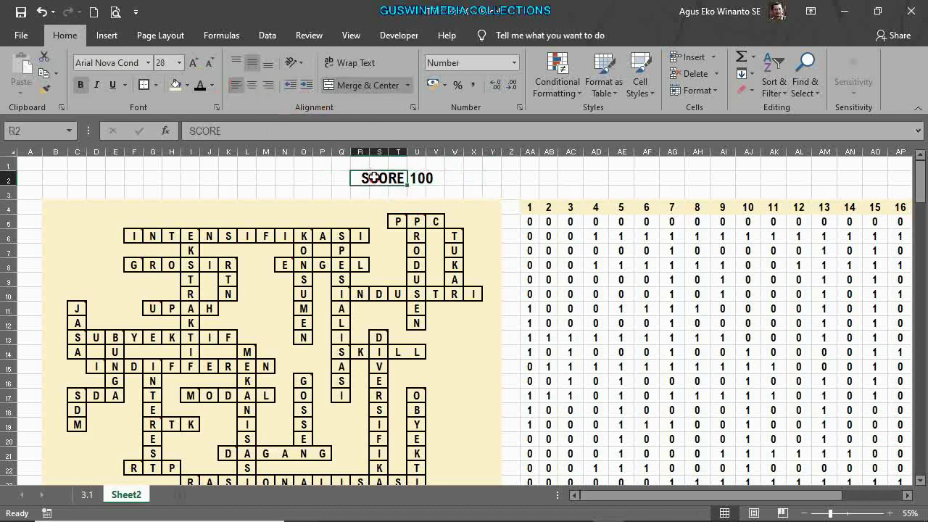
pyautogui.click(260, 131)
pyautogui.write(':')
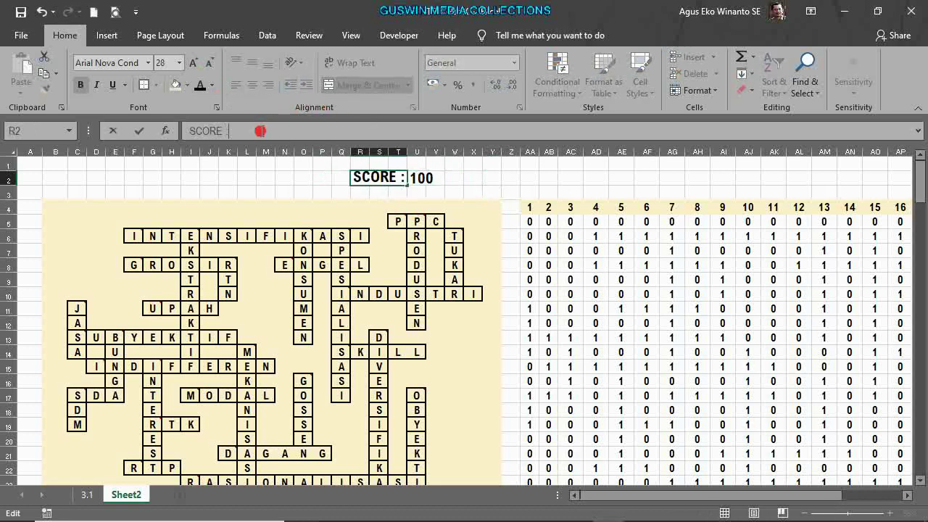
pyautogui.press('Return')
pyautogui.click(419, 319)
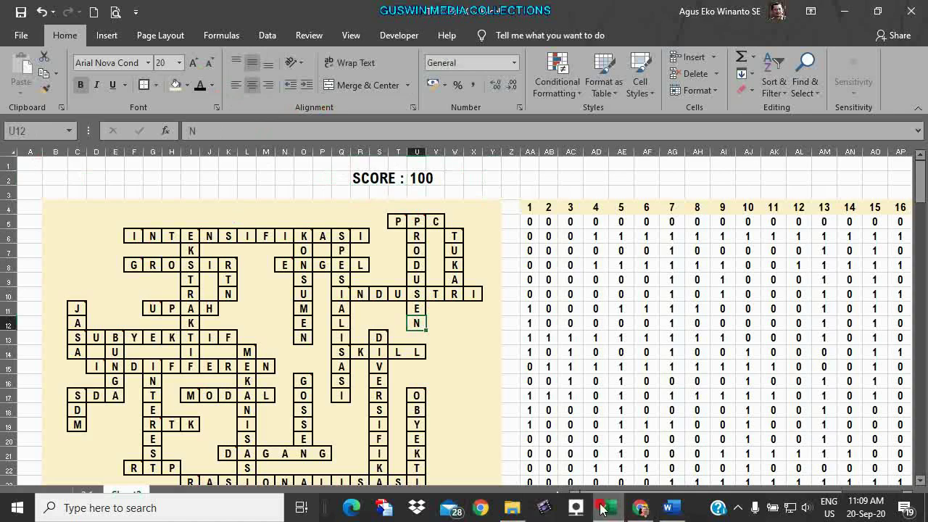
pyautogui.click(20, 35)
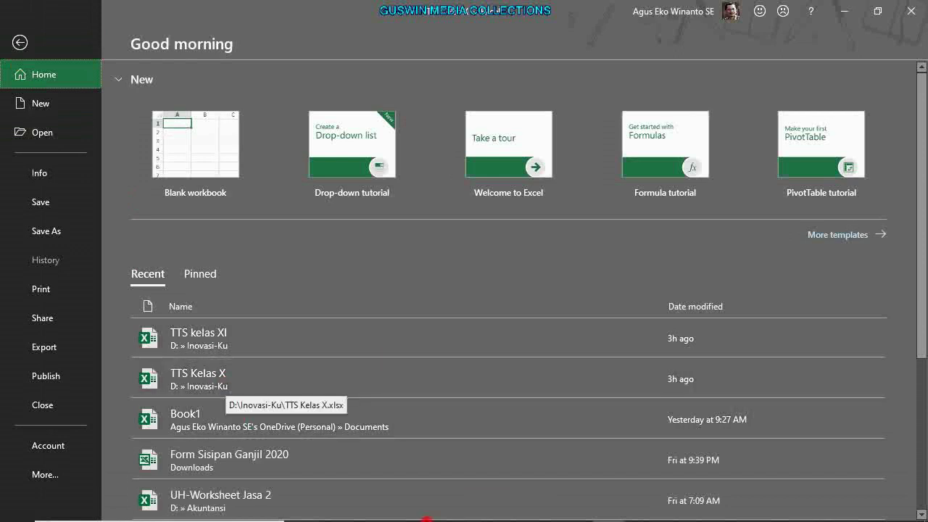
pyautogui.click(425, 360)
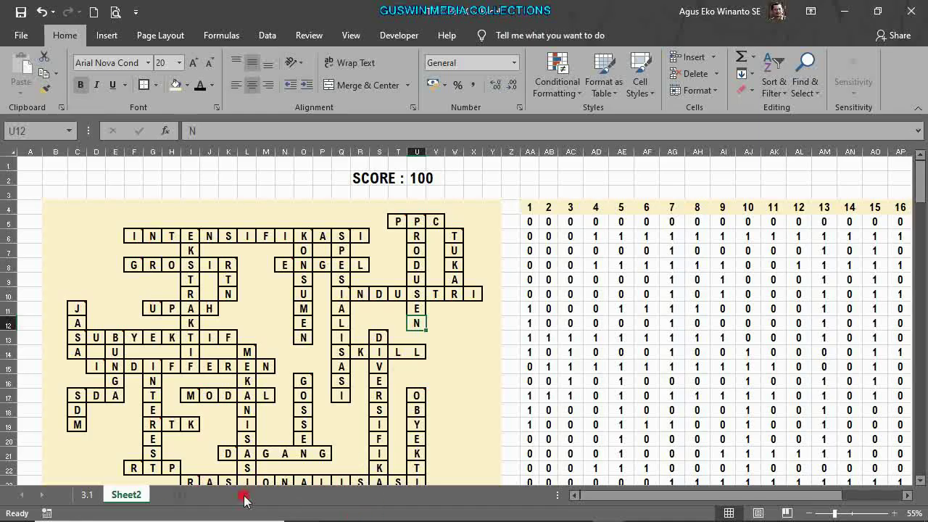
pyautogui.click(87, 494)
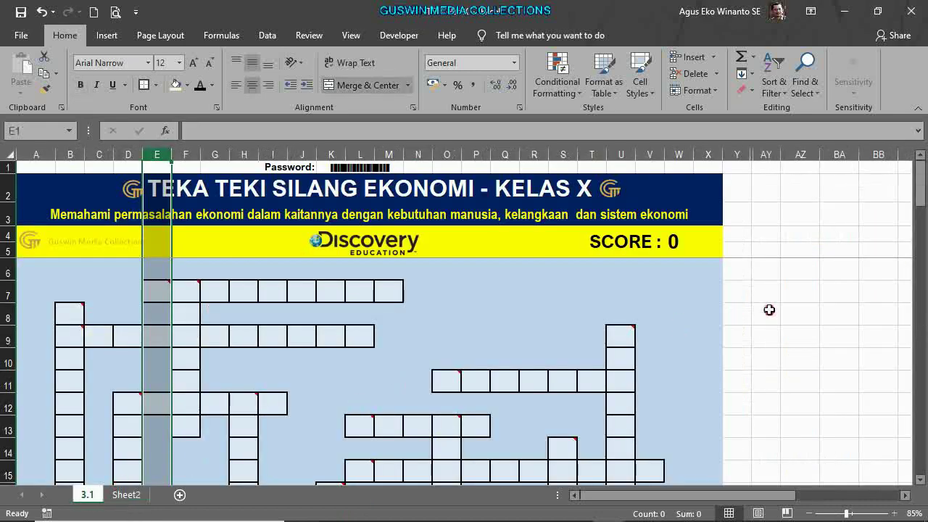
pyautogui.click(797, 313)
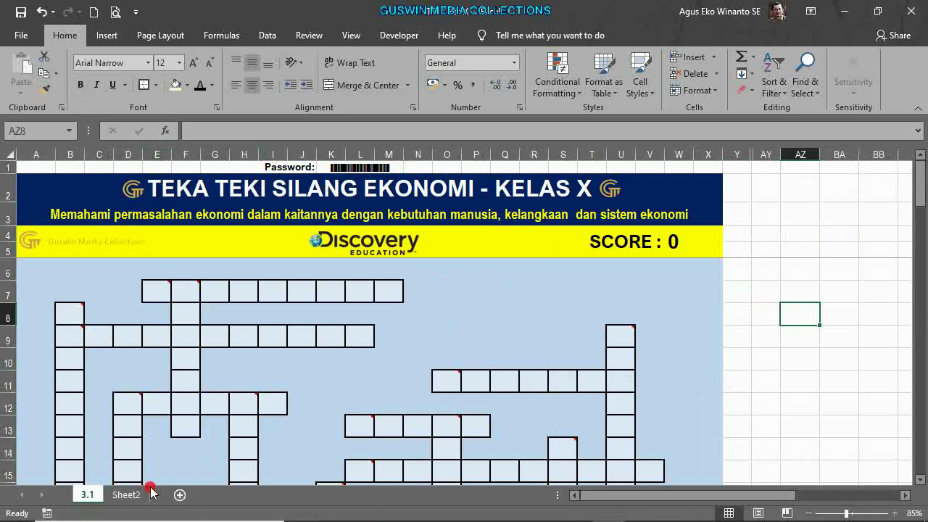
pyautogui.click(126, 495)
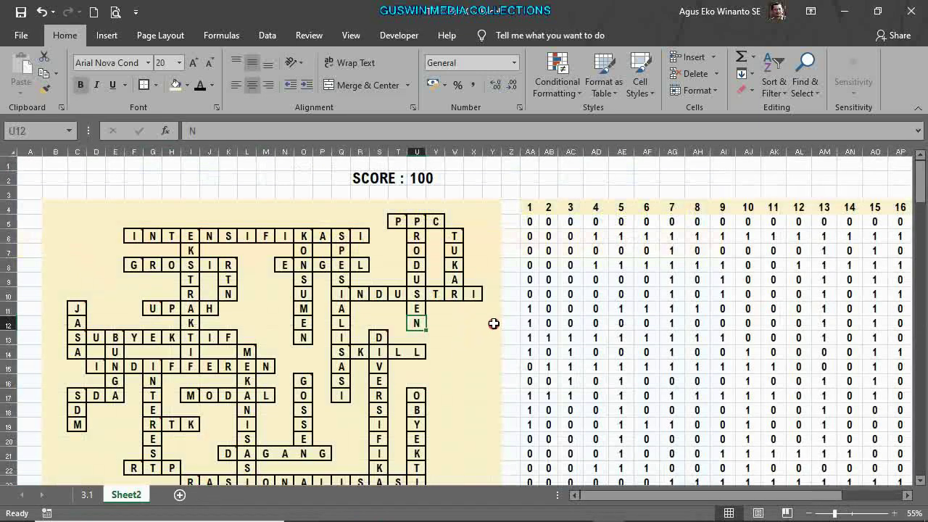
# - Apply the Number format with 0 decimal places to merged cell U2 through Format Cells
pyautogui.click(571, 279)
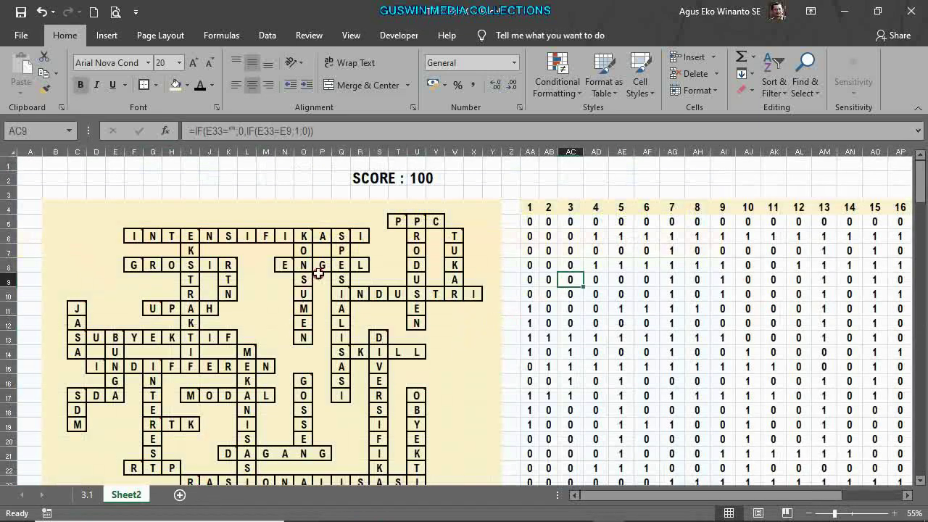
pyautogui.click(423, 179)
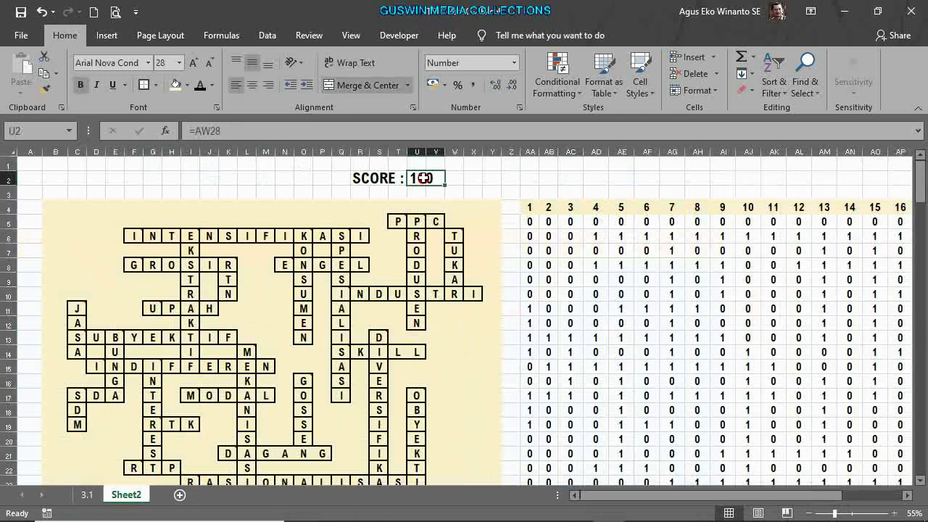
pyautogui.rightClick(421, 179)
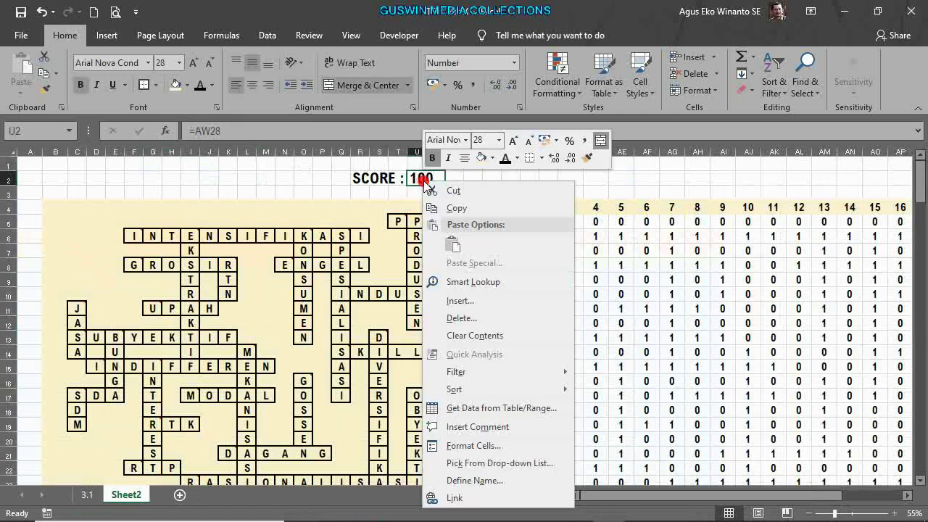
pyautogui.click(443, 433)
pyautogui.click(287, 233)
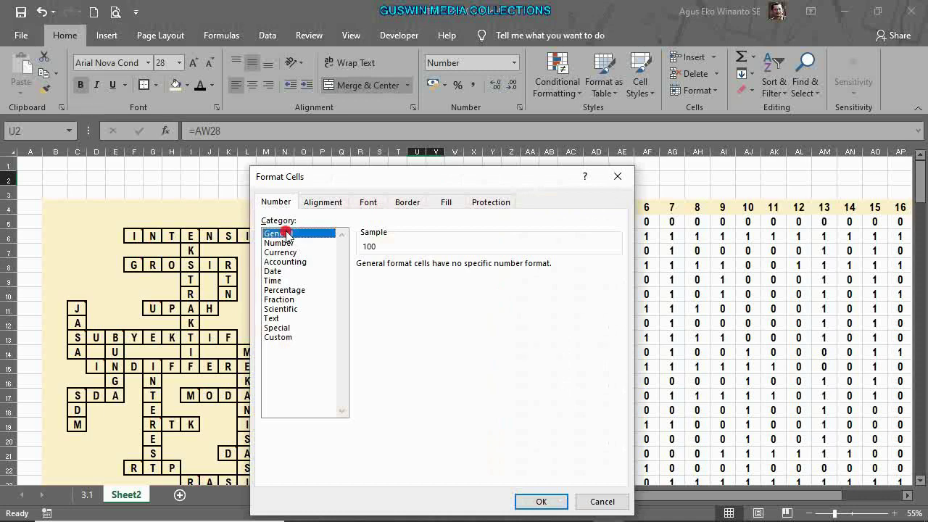
pyautogui.click(279, 243)
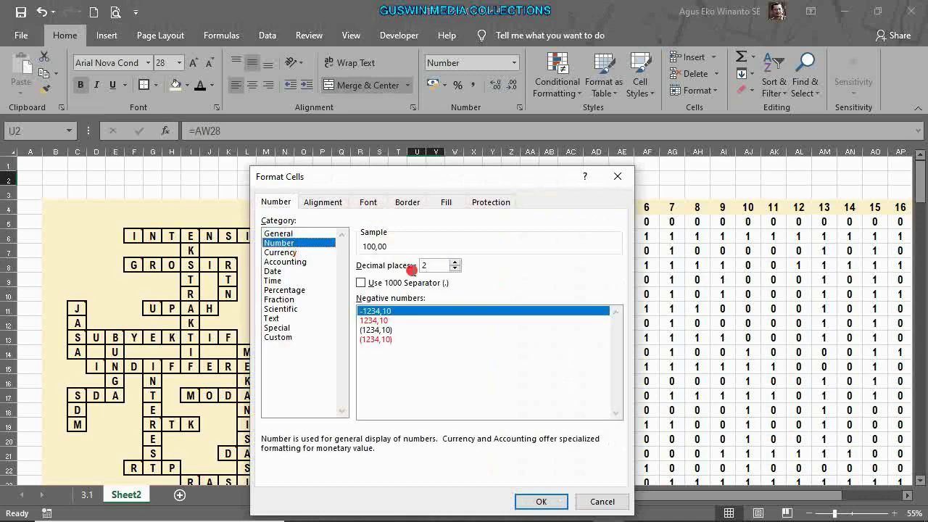
pyautogui.click(452, 269)
pyautogui.click(453, 269)
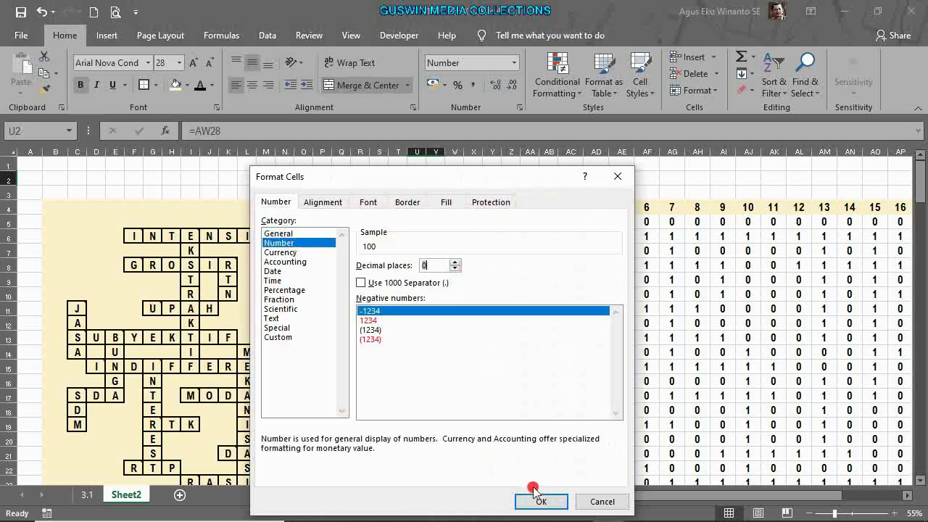
pyautogui.click(540, 502)
pyautogui.click(510, 338)
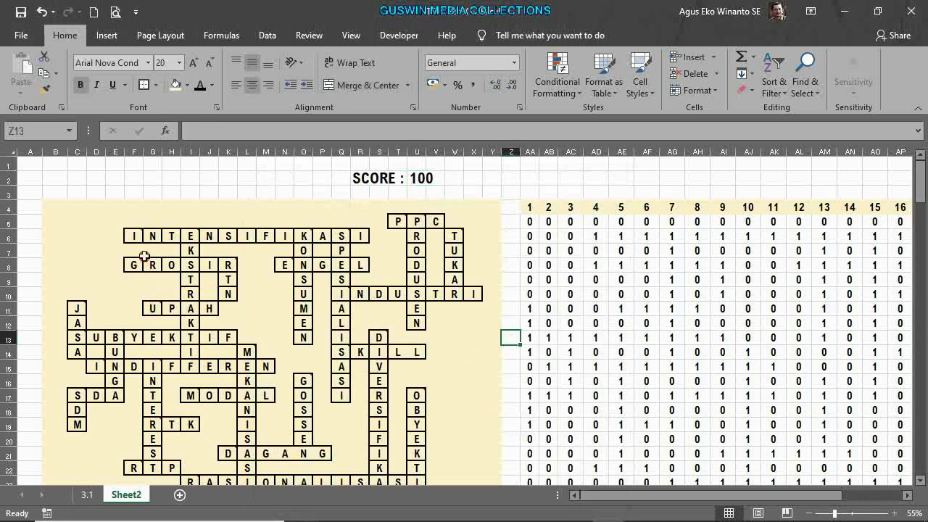
pyautogui.moveTo(134, 236); pyautogui.dragTo(378, 239)
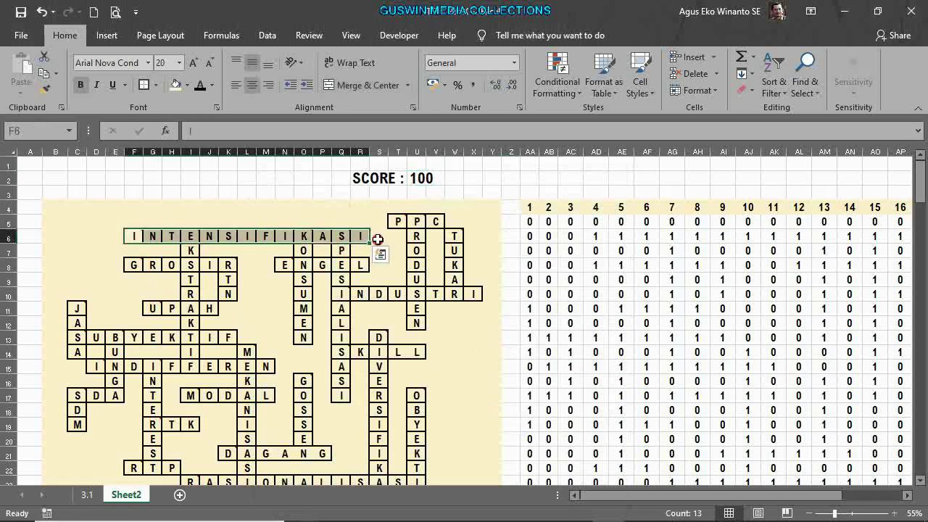
pyautogui.press('Delete')
pyautogui.click(570, 236)
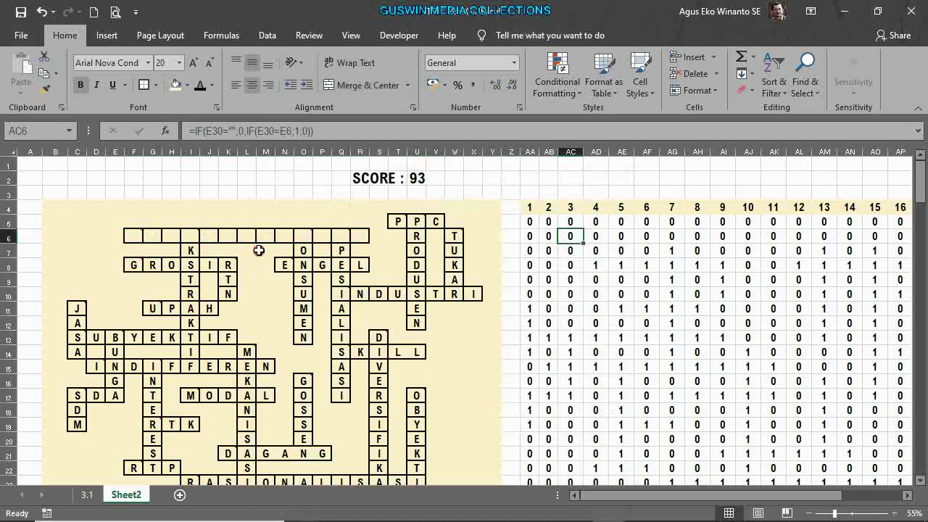
pyautogui.click(41, 11)
pyautogui.click(442, 225)
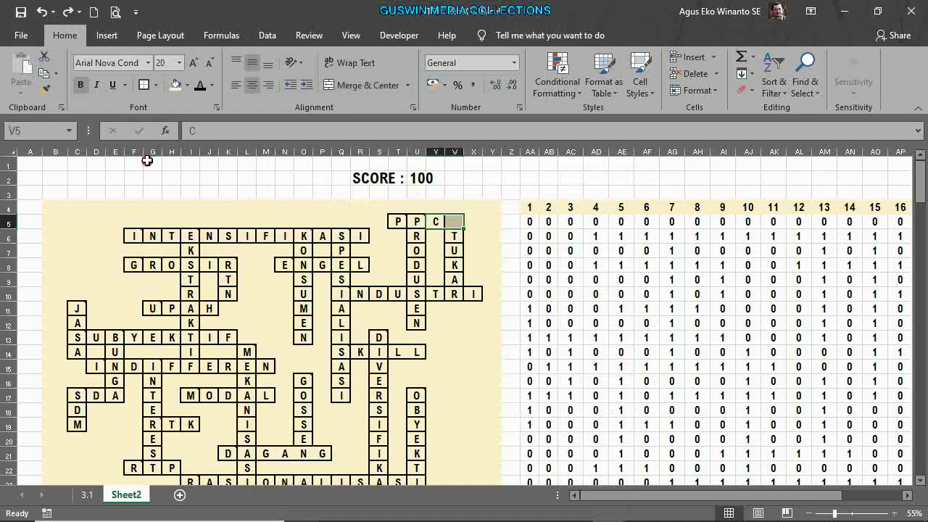
pyautogui.scroll(-2, 499, 416)
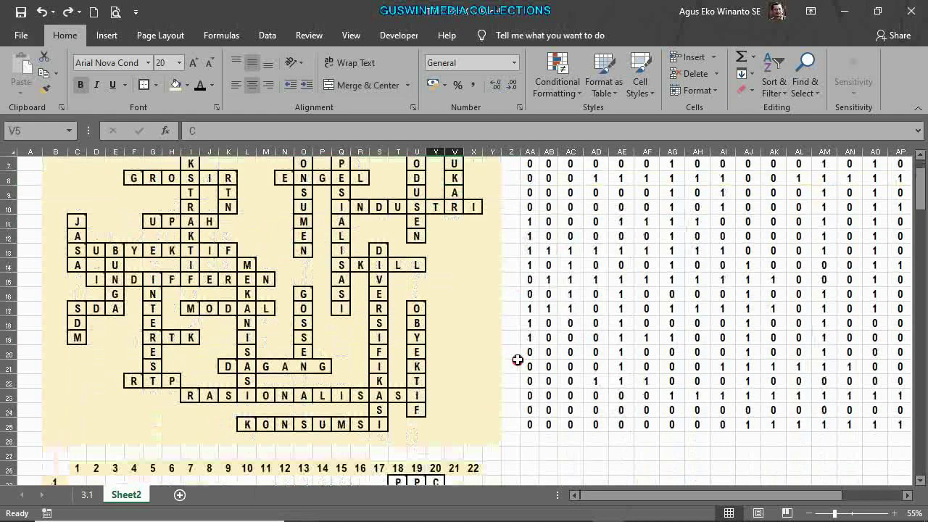
pyautogui.scroll(-2, 517, 360)
pyautogui.scroll(4, 730, 283)
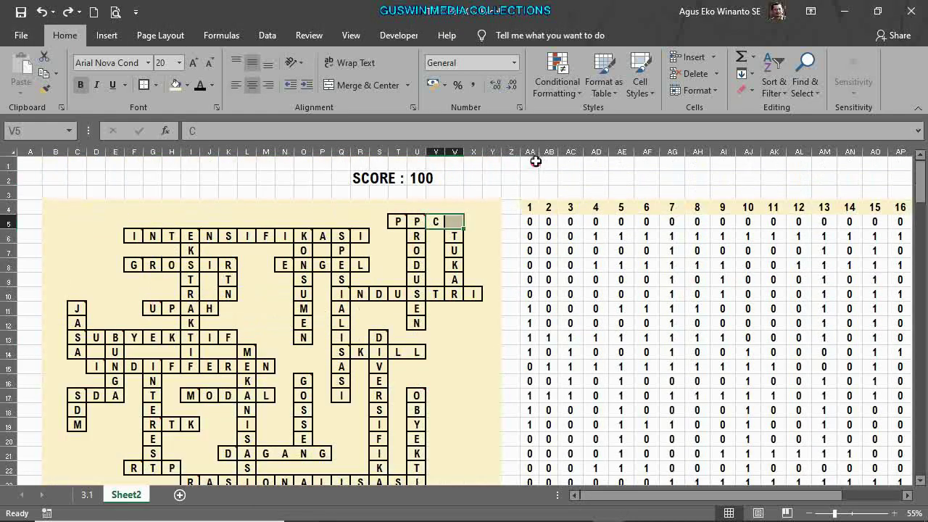
# - Hide the scoring columns AA to AV beside the crossword
pyautogui.moveTo(530, 151); pyautogui.dragTo(860, 204)
pyautogui.rightClick(797, 221)
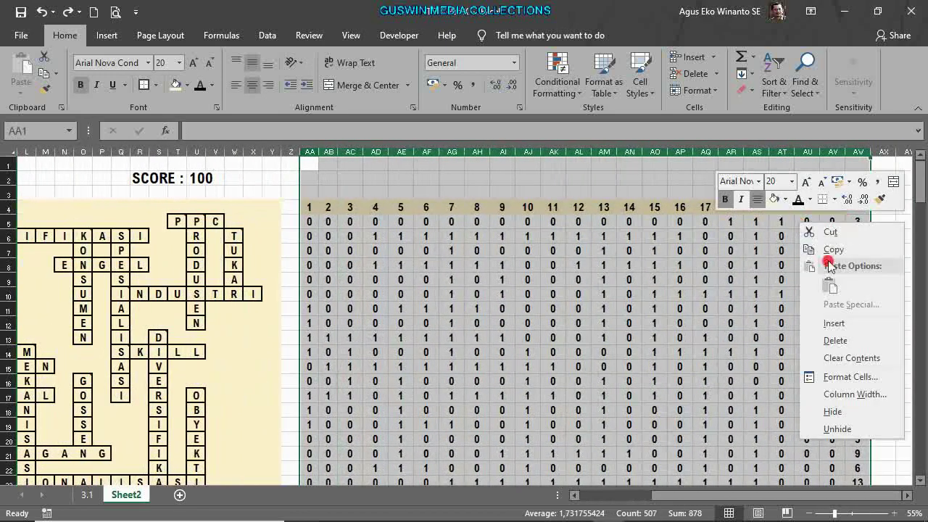
pyautogui.click(841, 411)
# - Hide the answer-key rows 28 to 146 below the puzzle
pyautogui.moveTo(723, 493); pyautogui.dragTo(456, 486)
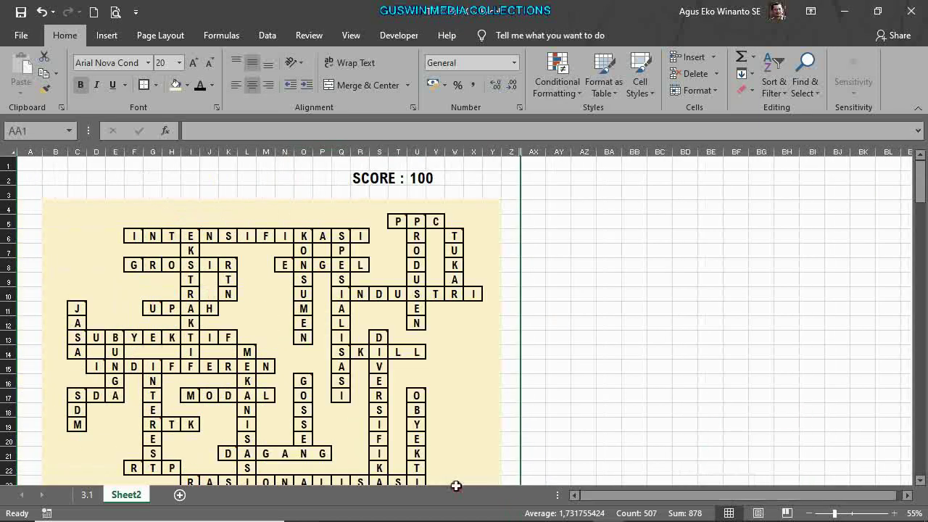
pyautogui.scroll(-6, 419, 370)
pyautogui.click(605, 317)
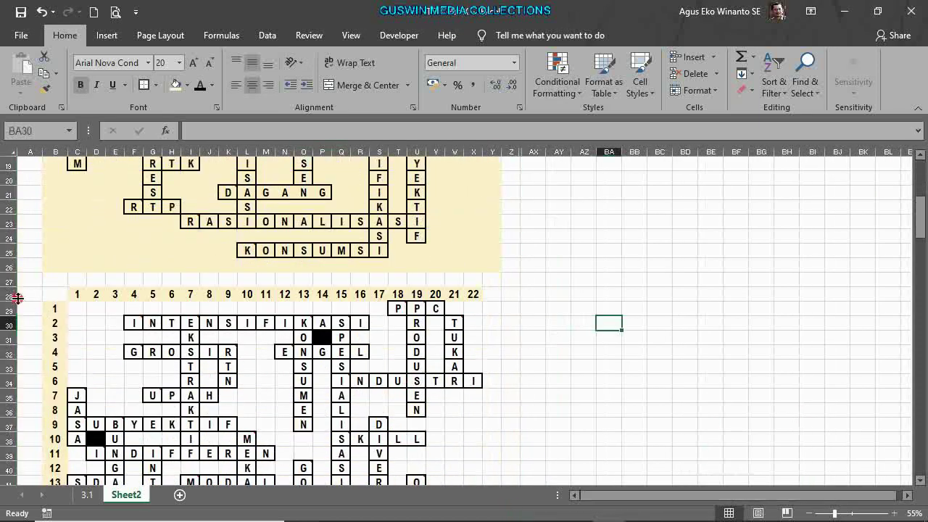
pyautogui.moveTo(16, 297); pyautogui.dragTo(16, 479)
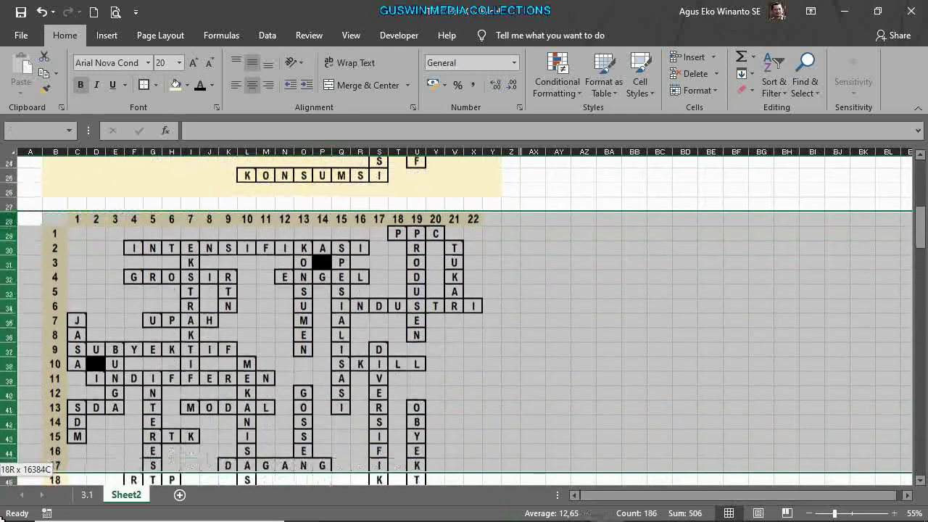
pyautogui.moveTo(16, 478); pyautogui.dragTo(16, 327)
pyautogui.rightClick(179, 226)
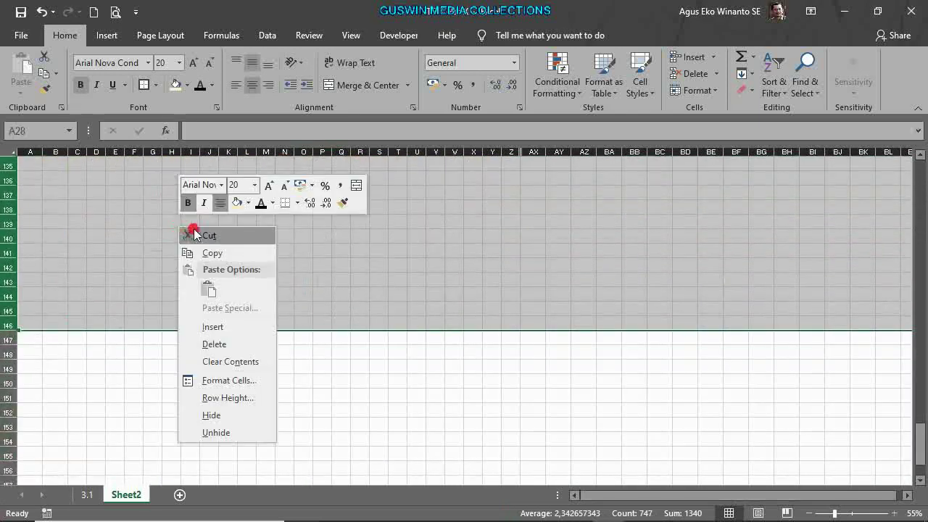
pyautogui.click(195, 416)
pyautogui.click(542, 306)
pyautogui.scroll(6, 471, 241)
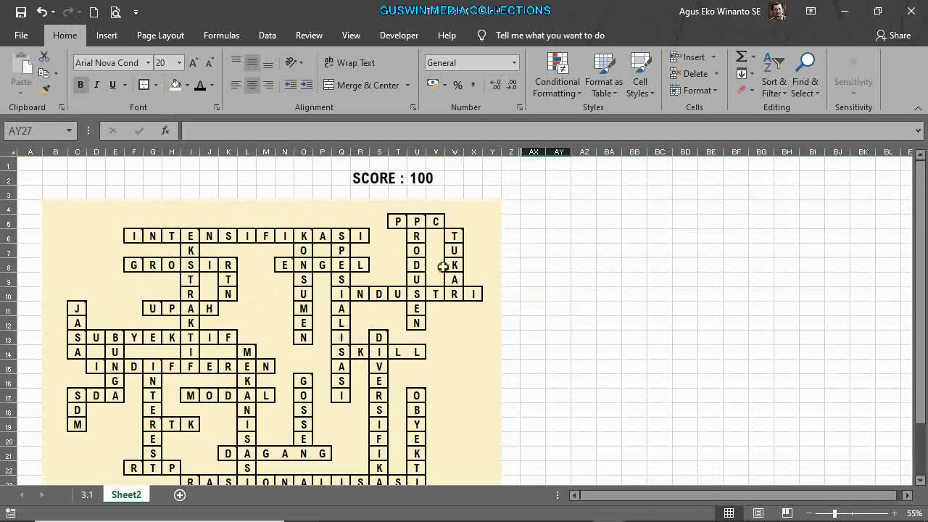
# - Select the SCORE label and score cells R2:V2 on Sheet2, after a brief look at sheet 3.1
pyautogui.click(605, 250)
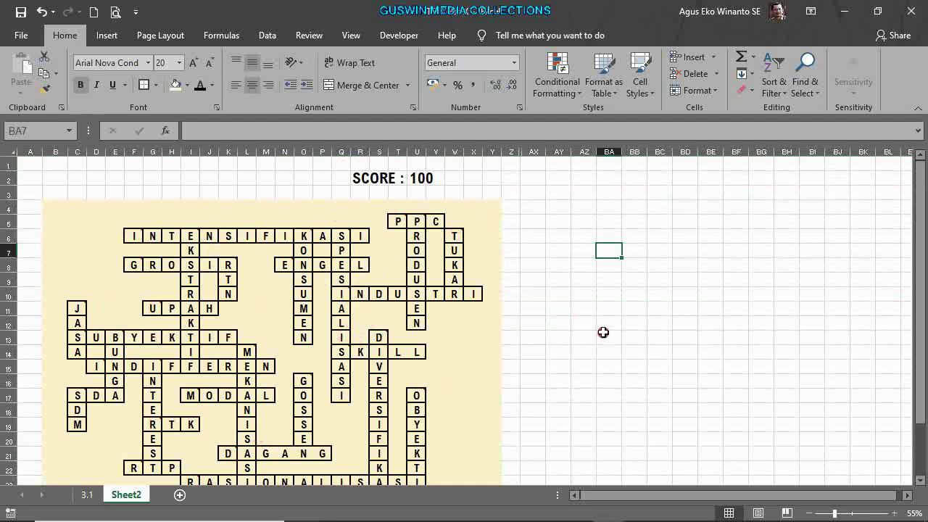
pyautogui.scroll(-2, 584, 339)
pyautogui.scroll(2, 581, 335)
pyautogui.click(375, 176)
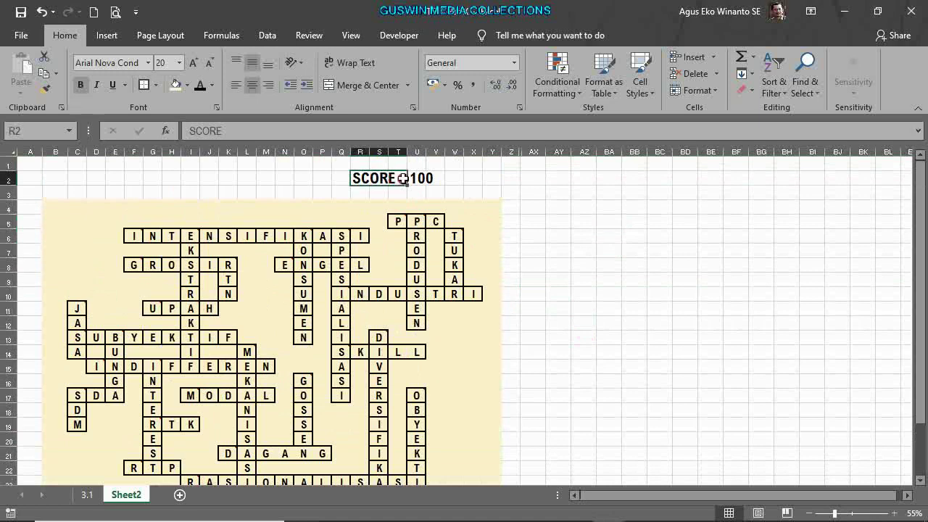
pyautogui.moveTo(403, 178); pyautogui.dragTo(425, 180)
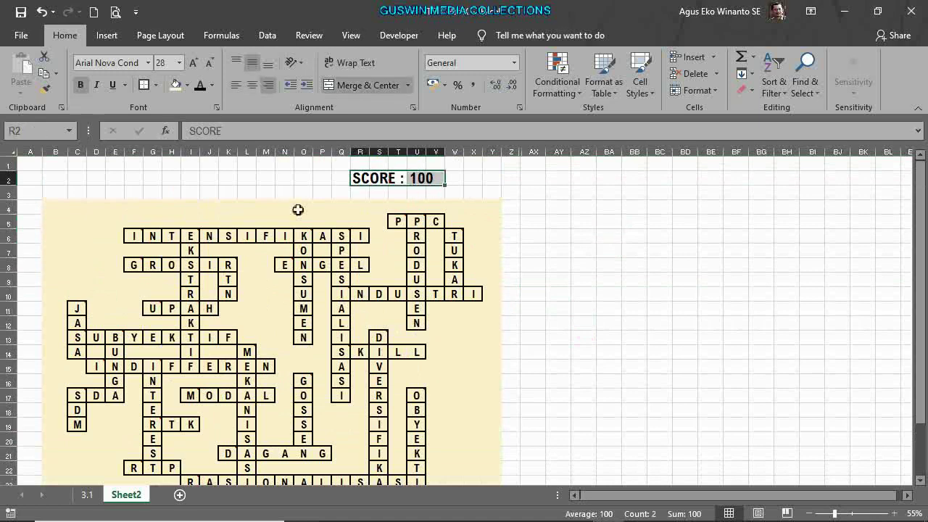
pyautogui.click(84, 494)
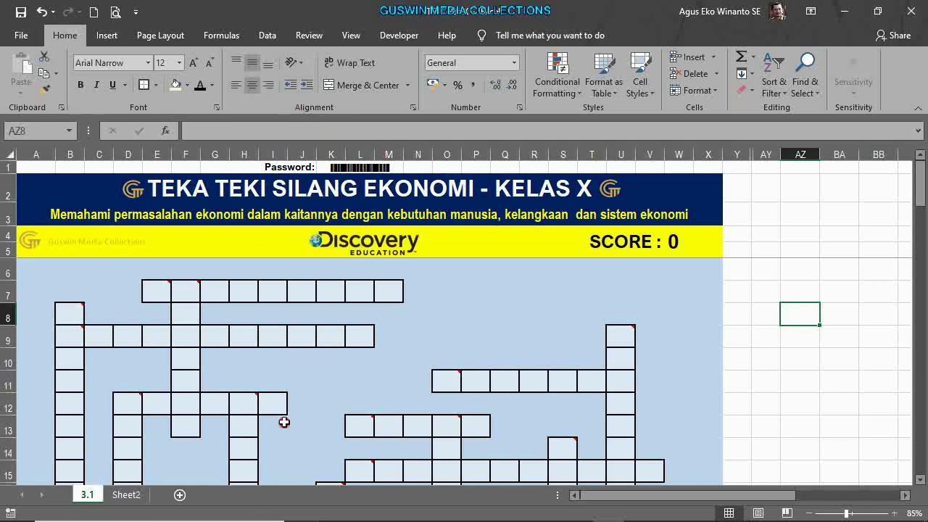
pyautogui.click(126, 495)
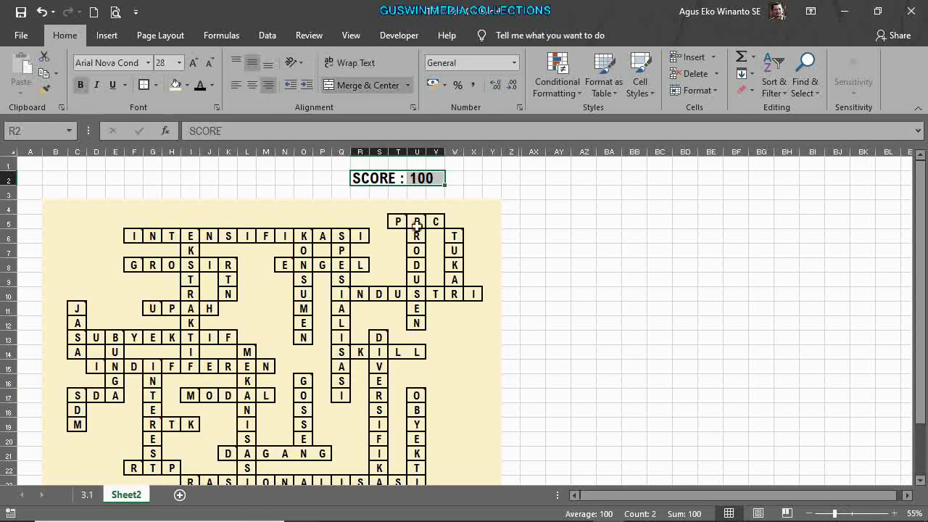
# - Turn on Hidden in the score cells' Format Cells protection settings
pyautogui.rightClick(378, 178)
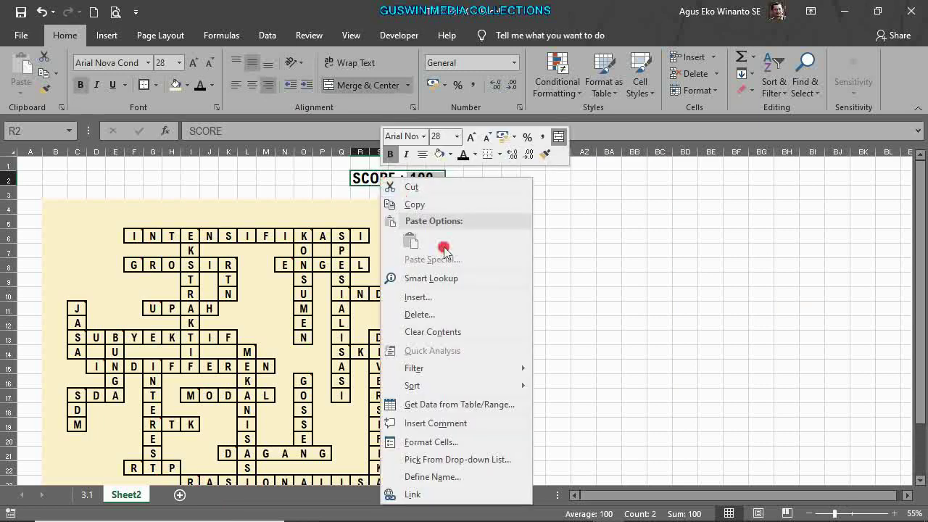
pyautogui.click(422, 434)
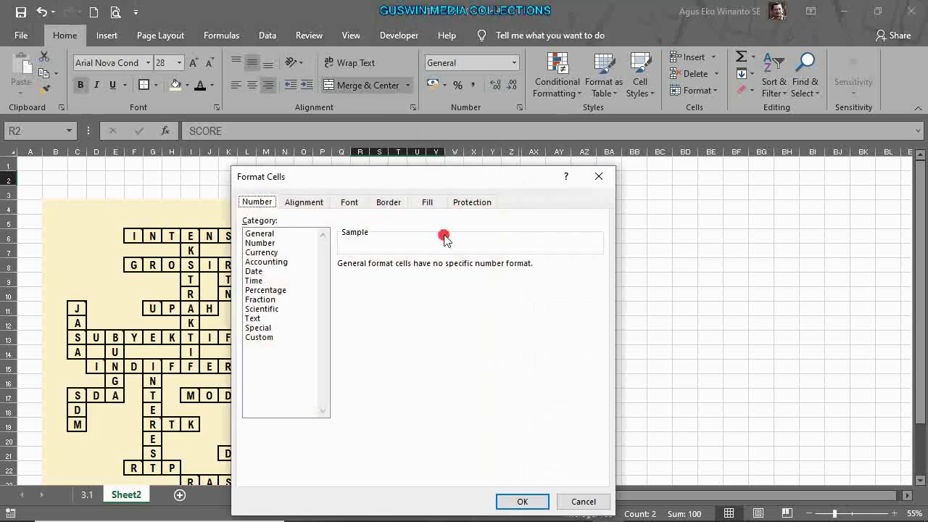
pyautogui.click(467, 203)
pyautogui.click(247, 236)
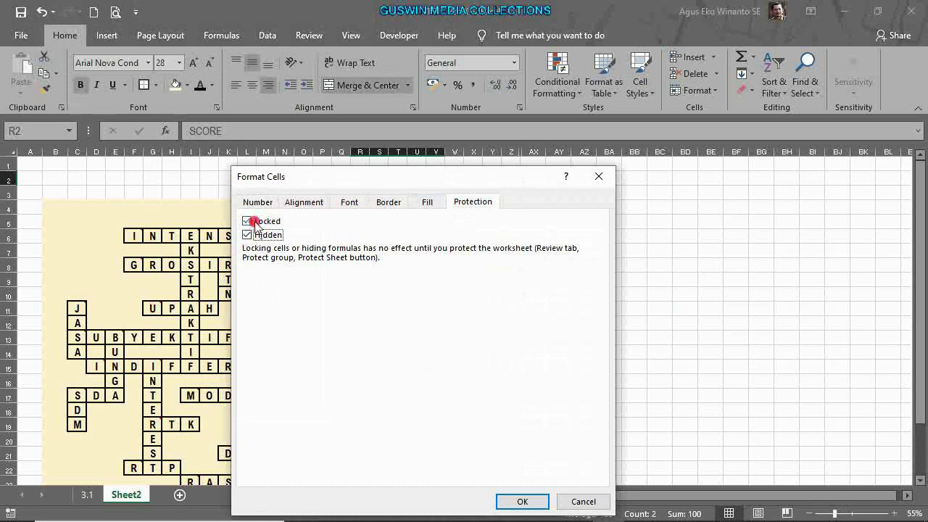
pyautogui.click(527, 502)
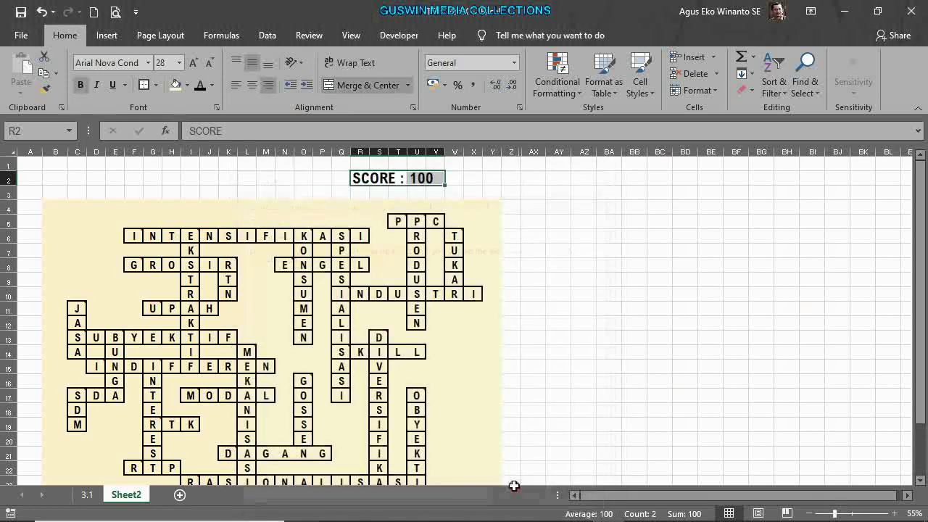
pyautogui.click(608, 353)
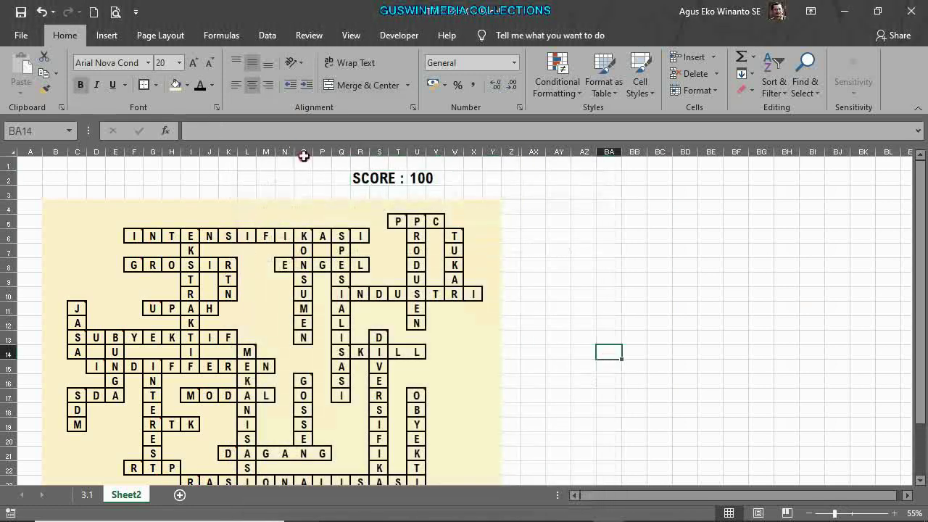
pyautogui.click(321, 33)
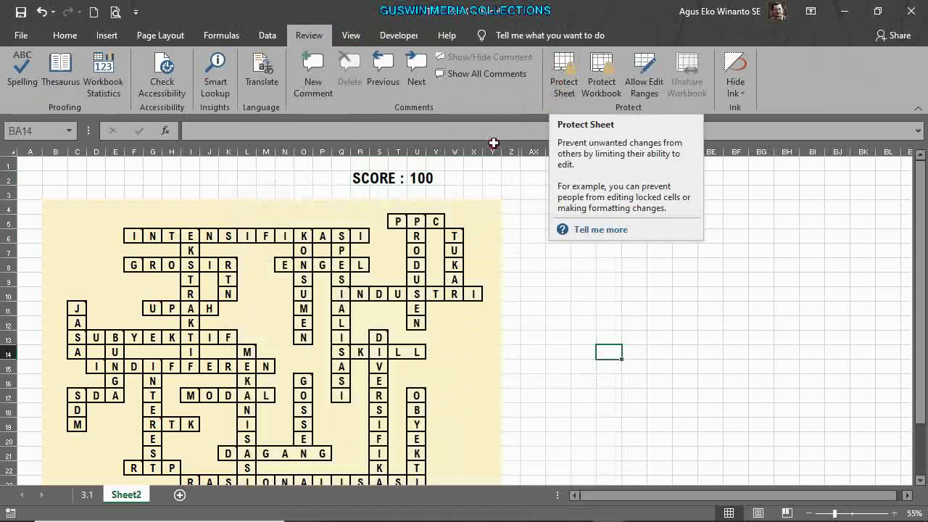
pyautogui.click(568, 68)
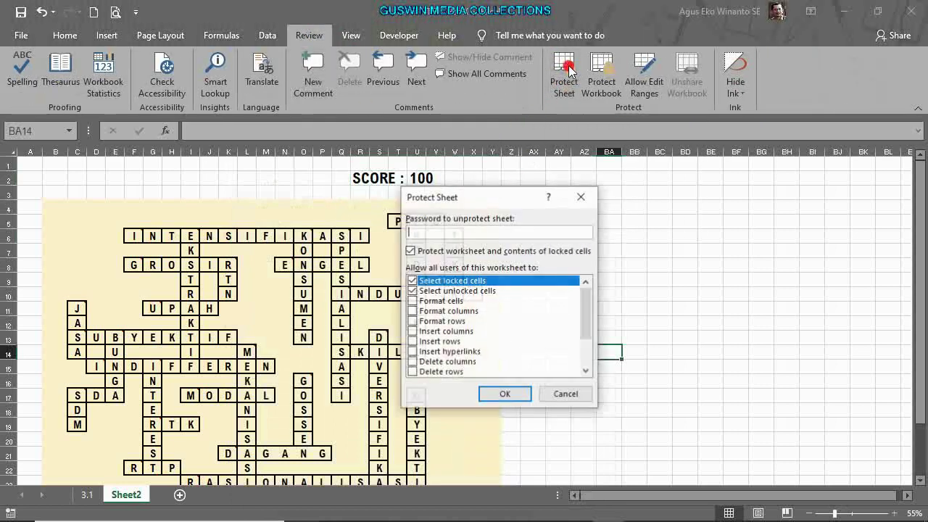
pyautogui.press('Return')
pyautogui.click(631, 165)
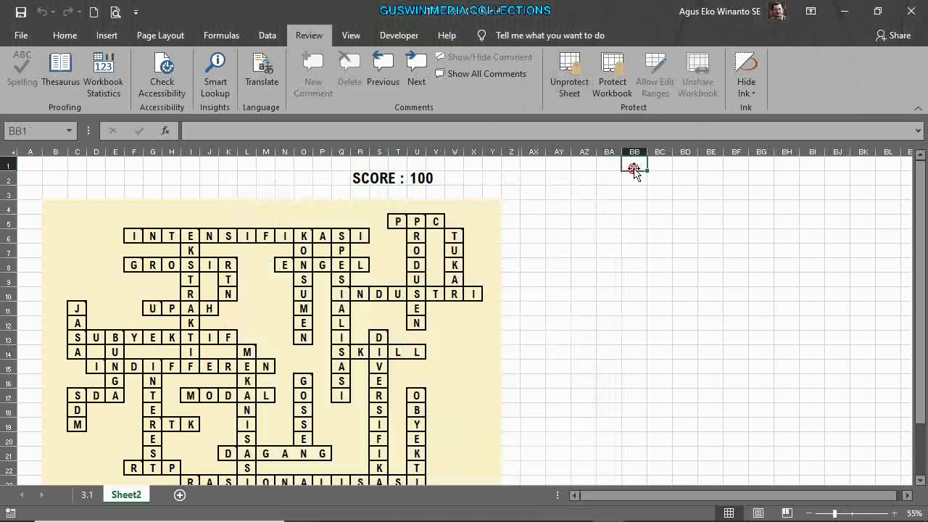
pyautogui.click(442, 179)
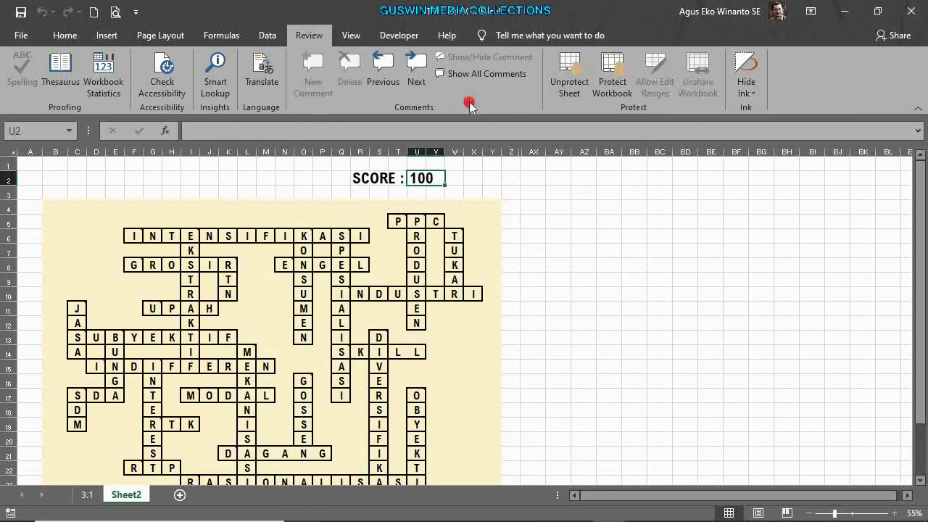
pyautogui.click(569, 84)
pyautogui.click(603, 221)
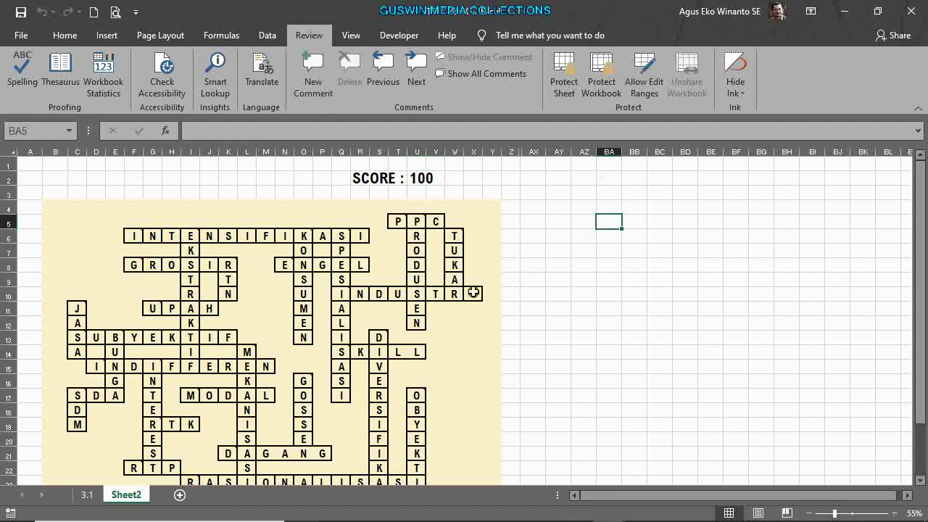
pyautogui.click(259, 264)
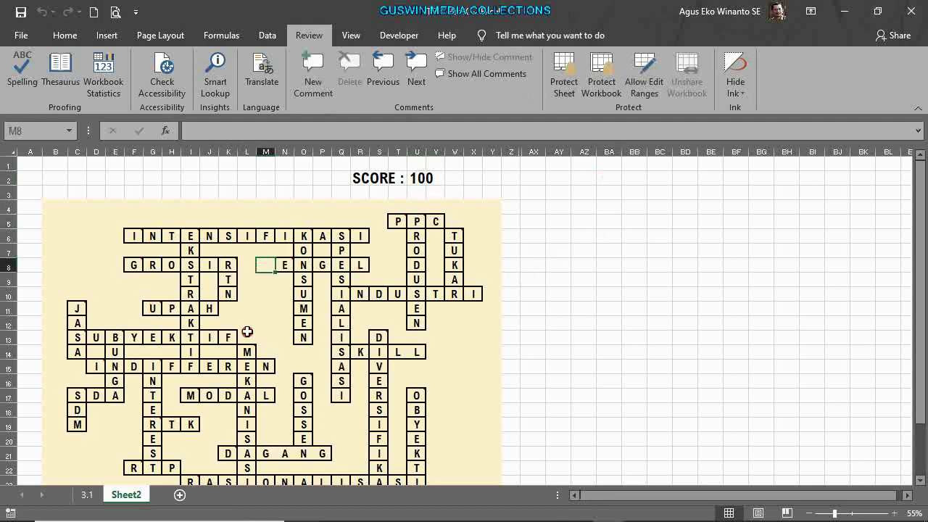
pyautogui.click(581, 280)
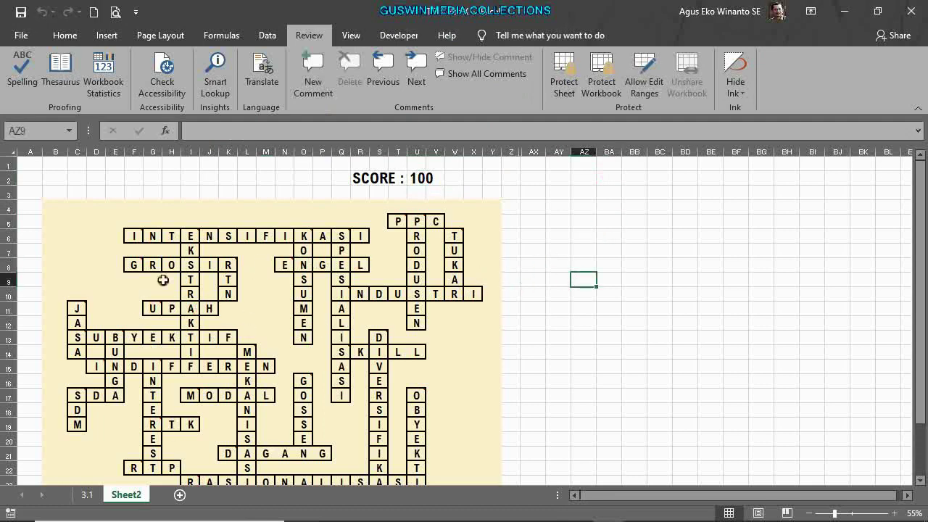
# - Uncheck Locked in Format Cells protection for the crossword block B4:Y26
pyautogui.moveTo(55, 209)
pyautogui.mouseDown()
pyautogui.moveTo(481, 308)
pyautogui.moveTo(488, 424)
pyautogui.moveTo(530, 317)
pyautogui.mouseUp()
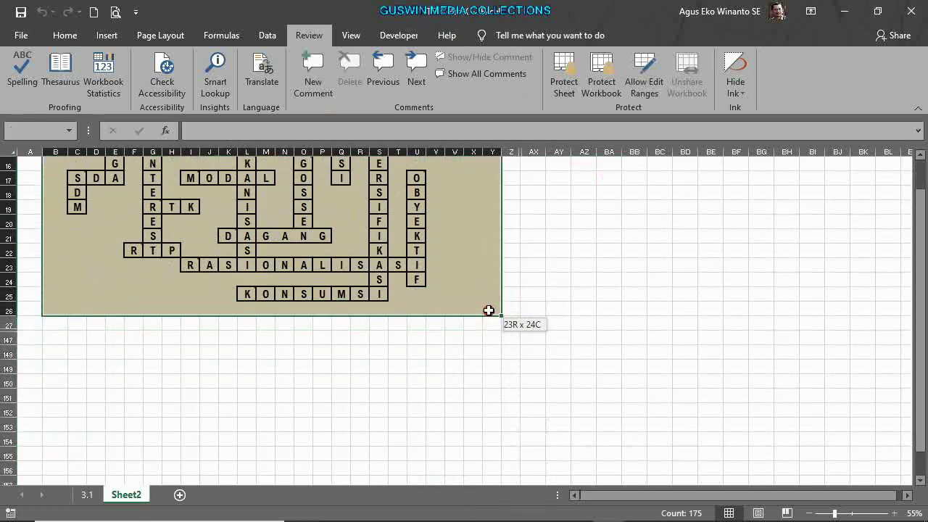
pyautogui.scroll(4, 530, 317)
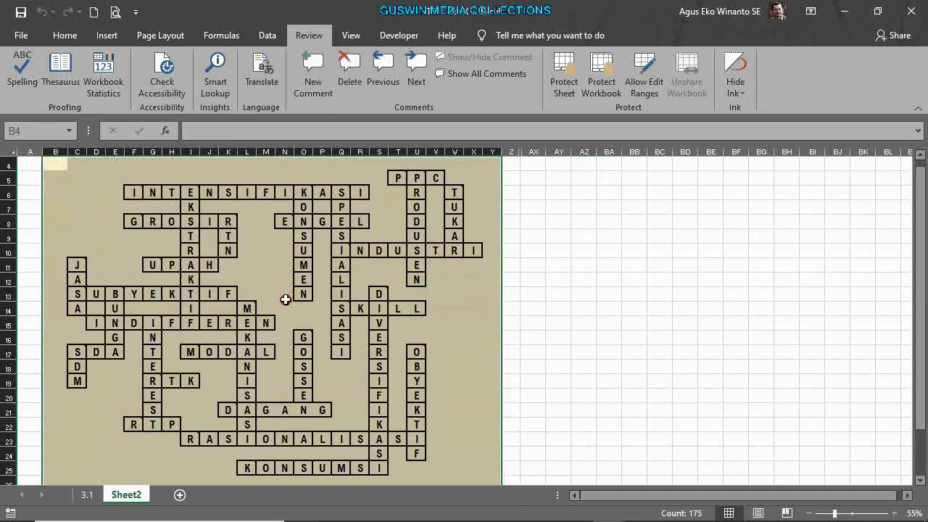
pyautogui.rightClick(320, 257)
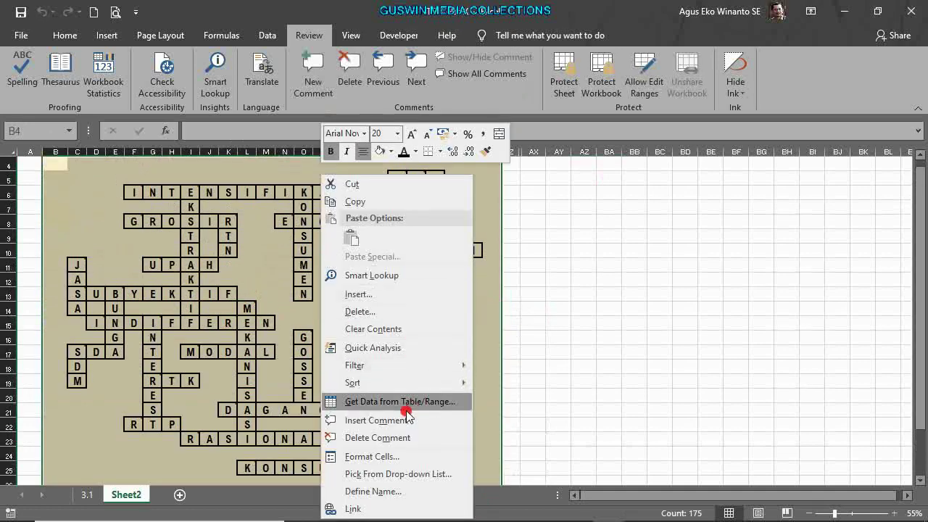
pyautogui.click(388, 457)
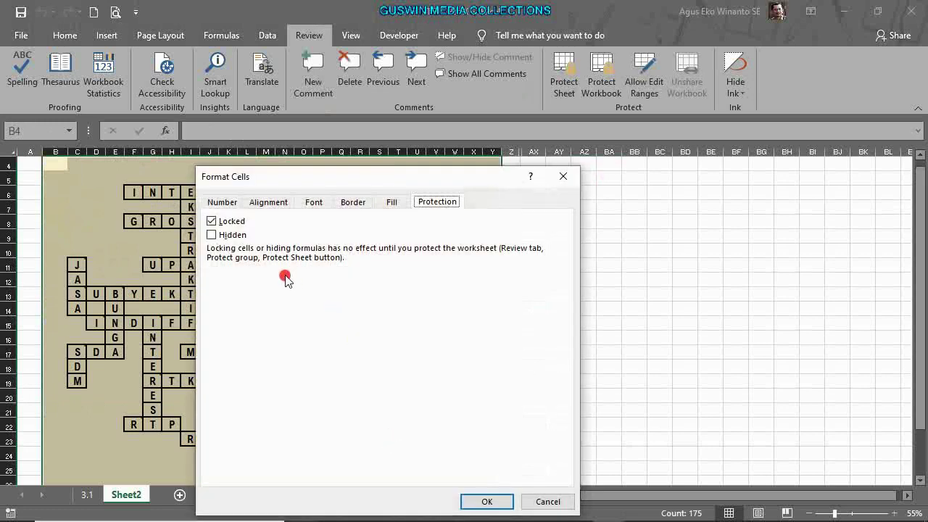
pyautogui.click(211, 221)
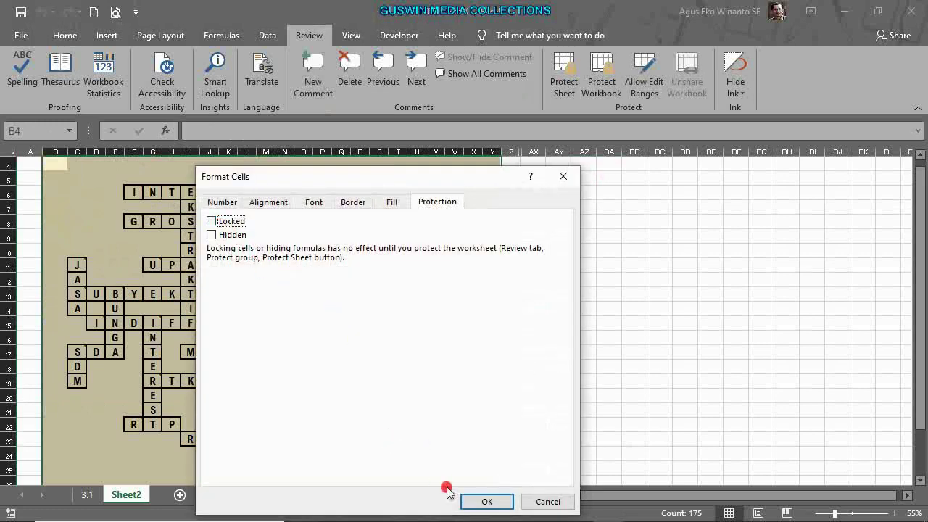
pyautogui.click(484, 502)
pyautogui.click(579, 386)
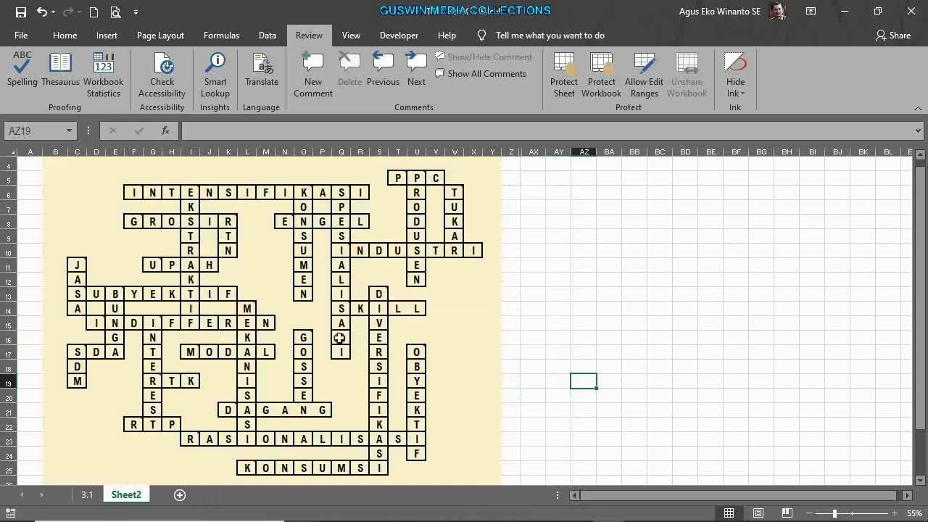
pyautogui.scroll(1, 339, 337)
pyautogui.click(599, 277)
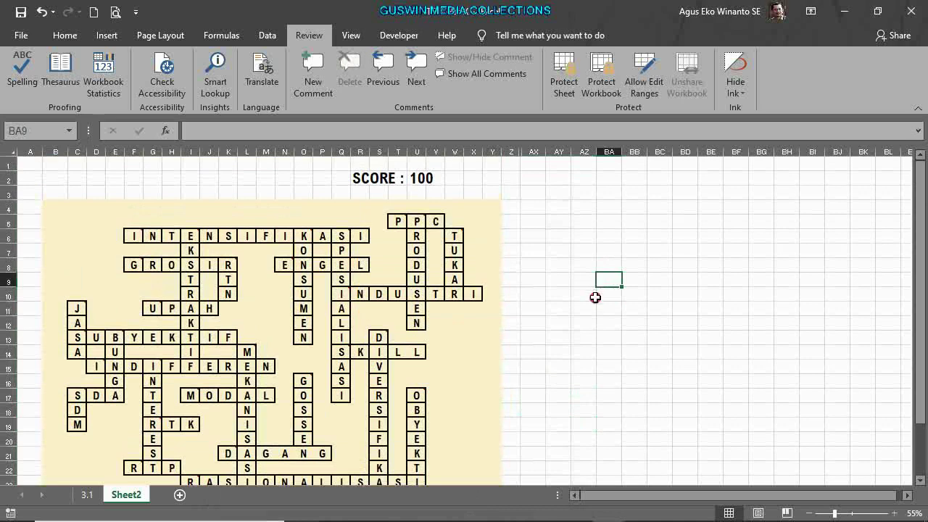
pyautogui.click(582, 334)
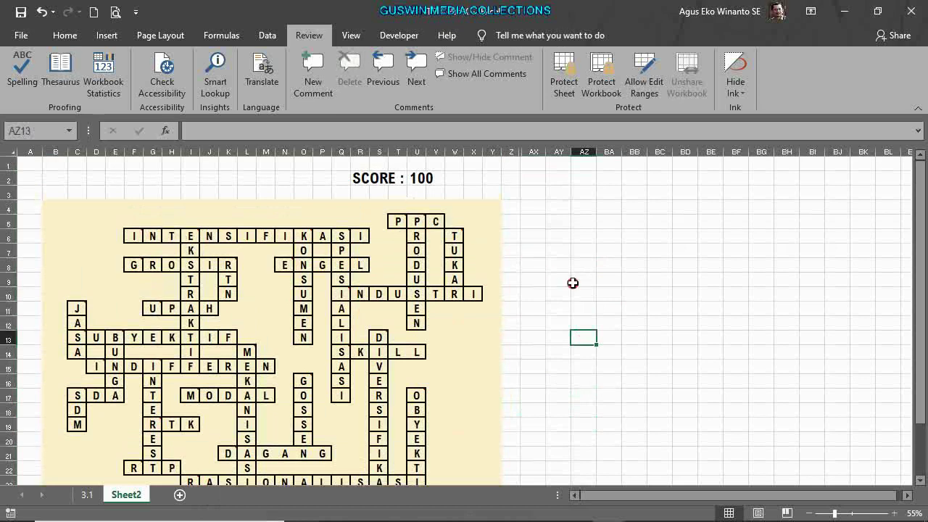
pyautogui.click(86, 495)
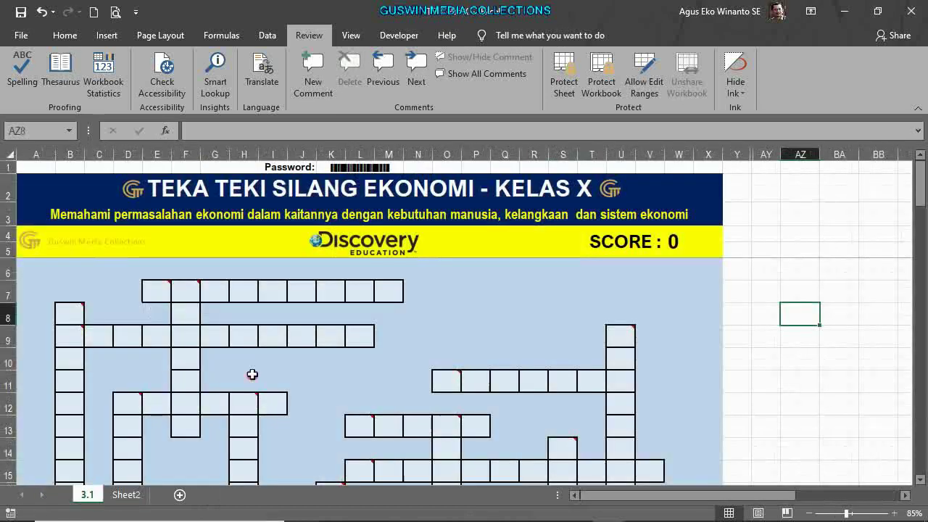
pyautogui.click(361, 169)
pyautogui.press('Delete')
pyautogui.moveTo(793, 316); pyautogui.dragTo(790, 298)
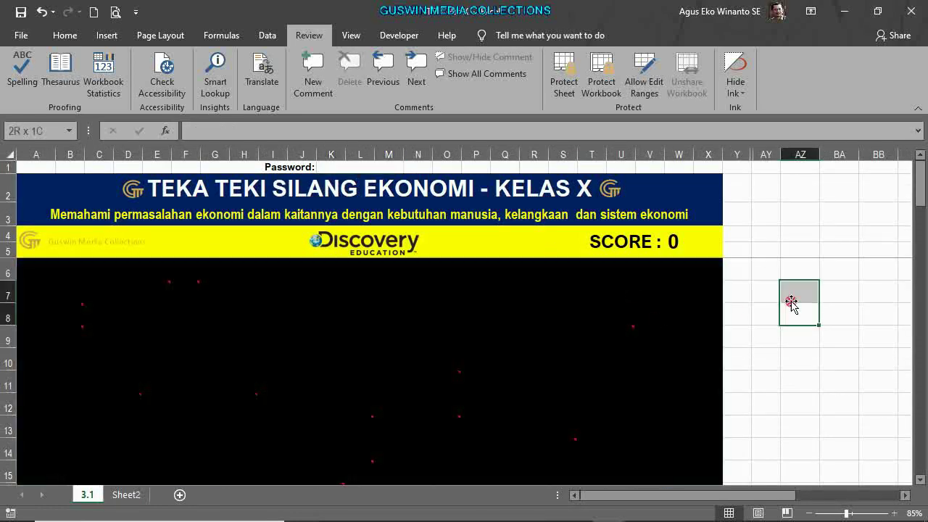
pyautogui.click(333, 168)
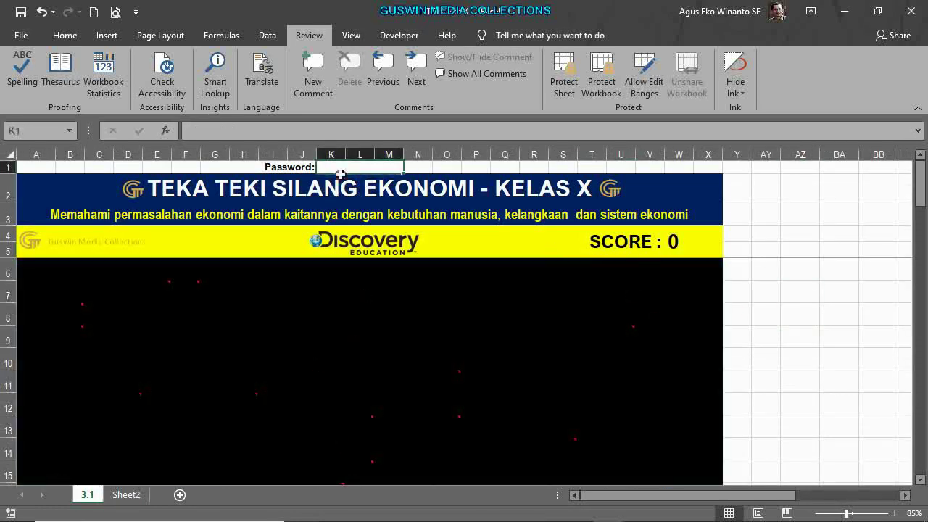
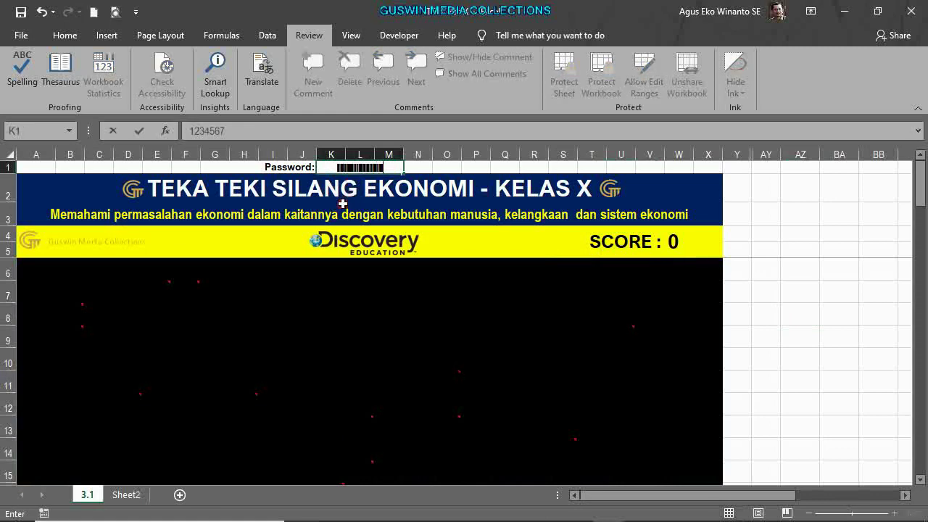
pyautogui.click(751, 246)
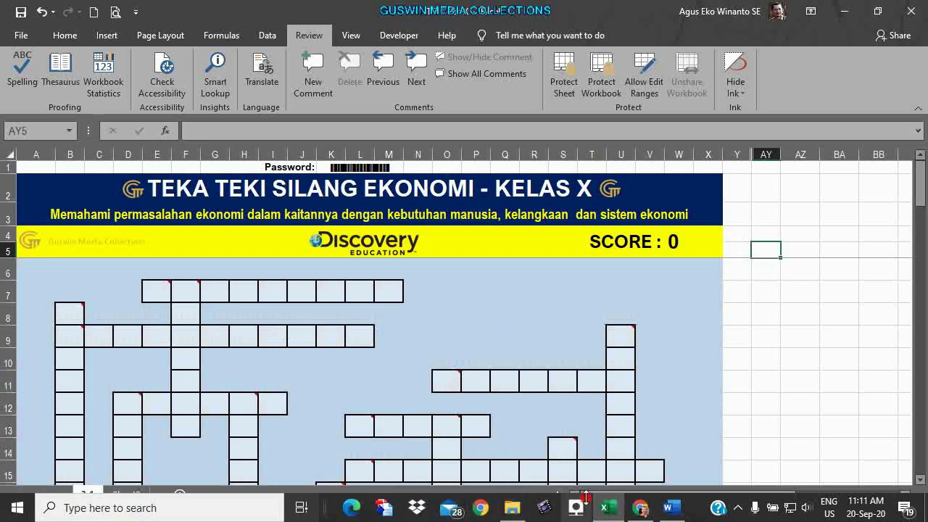
pyautogui.click(128, 493)
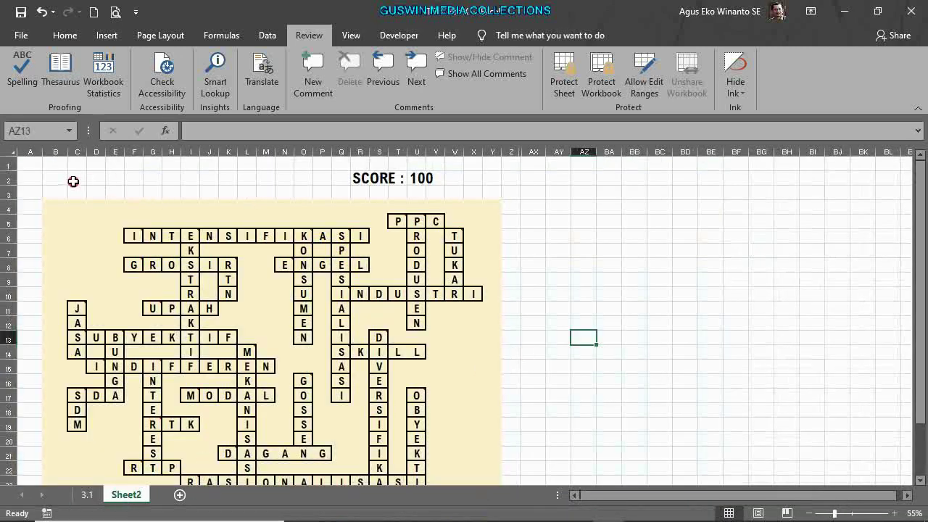
# - Merge and center C2:E2 and enter the label 'Password:'
pyautogui.moveTo(84, 179); pyautogui.dragTo(117, 177)
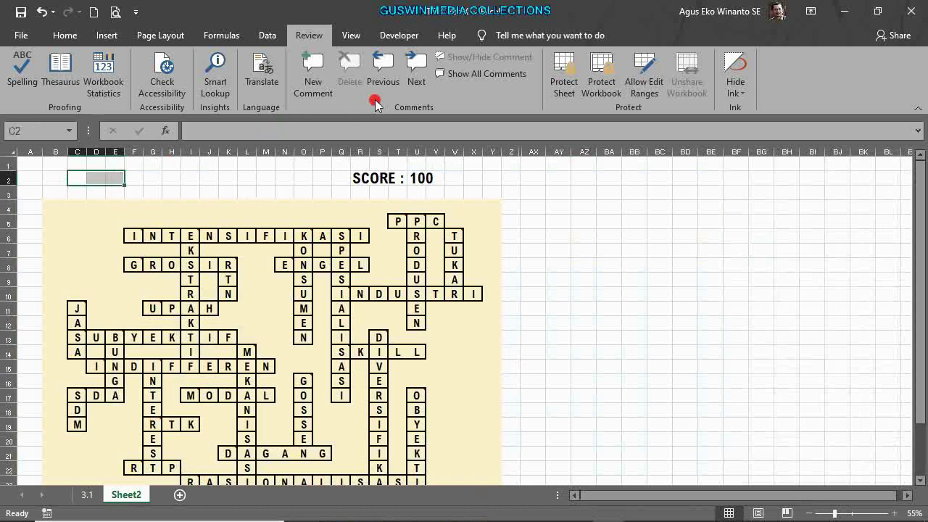
pyautogui.click(65, 35)
pyautogui.click(359, 86)
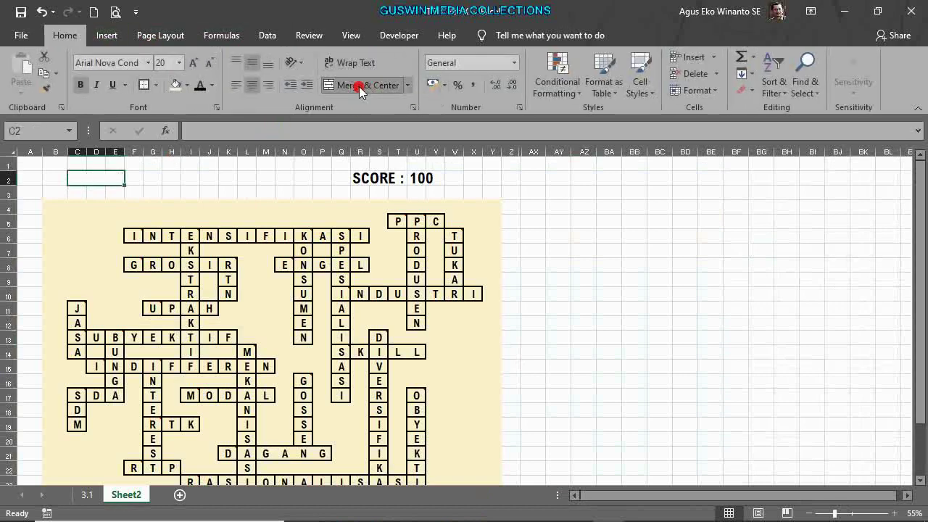
pyautogui.write('P')
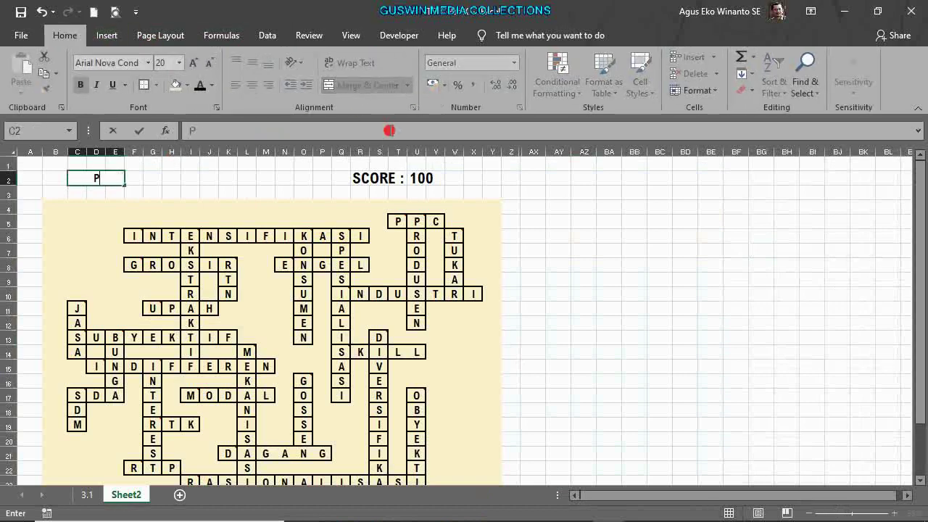
pyautogui.write('assword')
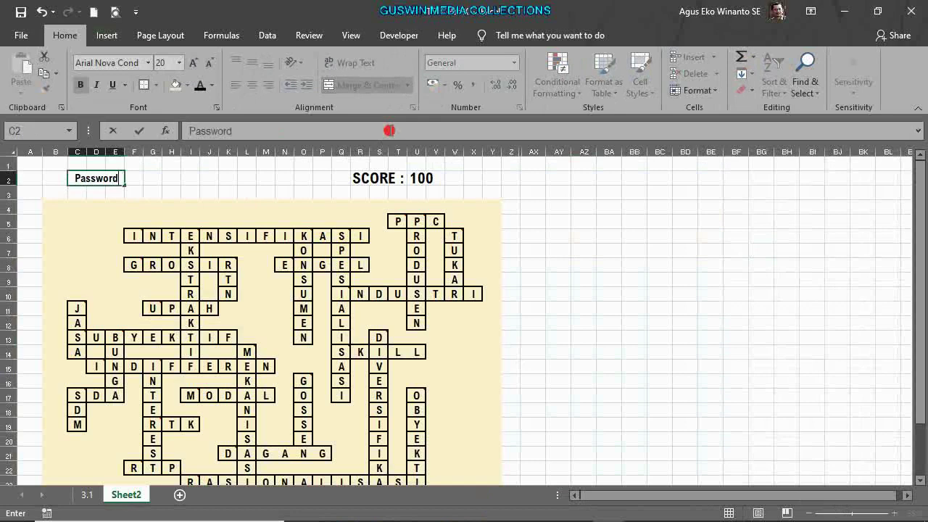
pyautogui.write(':')
pyautogui.click(817, 252)
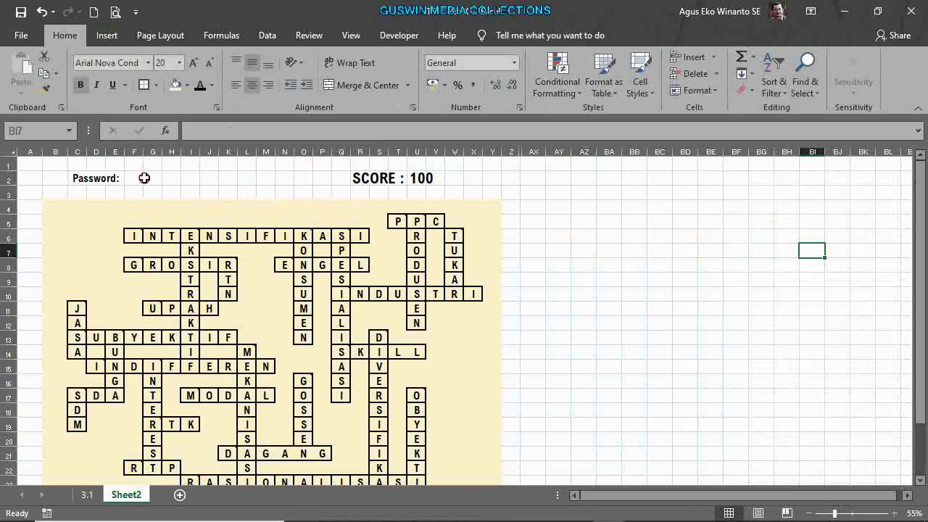
# - Merge and center F2:L2 into one blank password entry cell
pyautogui.moveTo(144, 177); pyautogui.dragTo(238, 178)
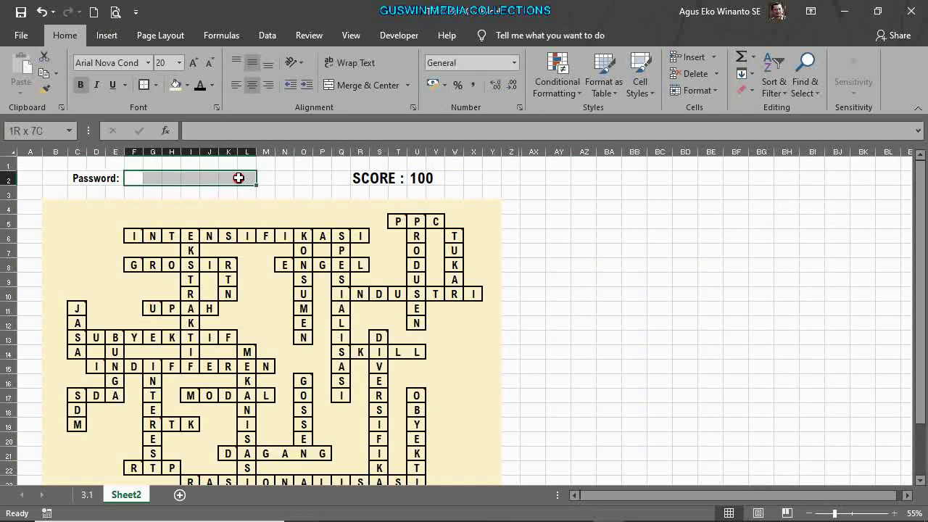
pyautogui.click(327, 85)
pyautogui.click(653, 340)
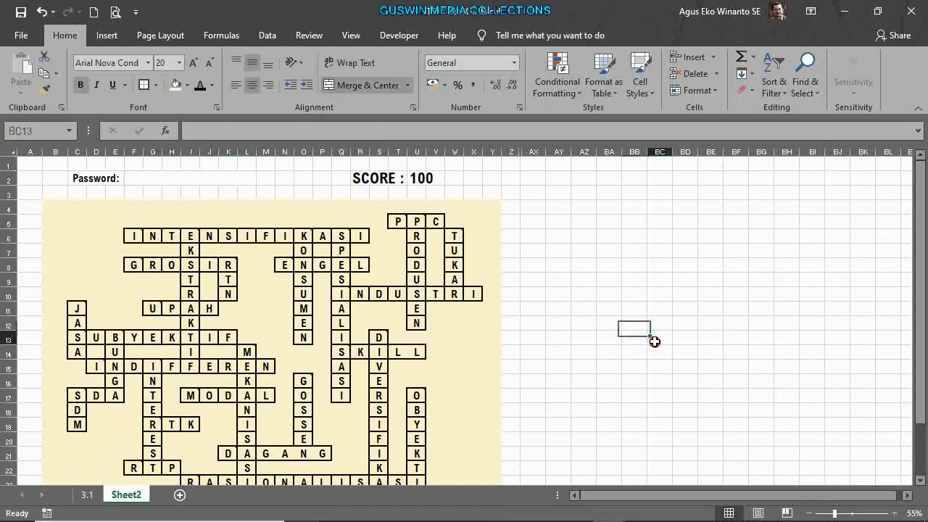
# - Select the whole crossword grid area
pyautogui.click(187, 177)
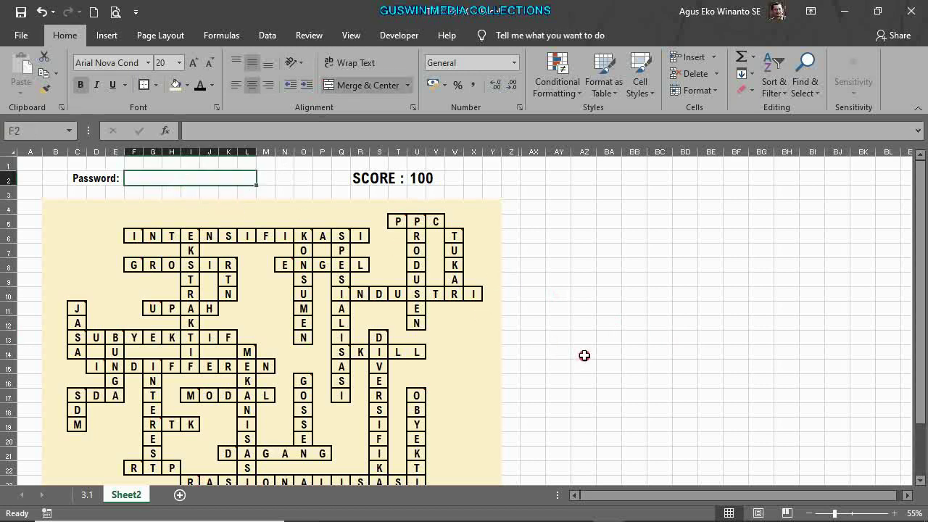
pyautogui.click(608, 335)
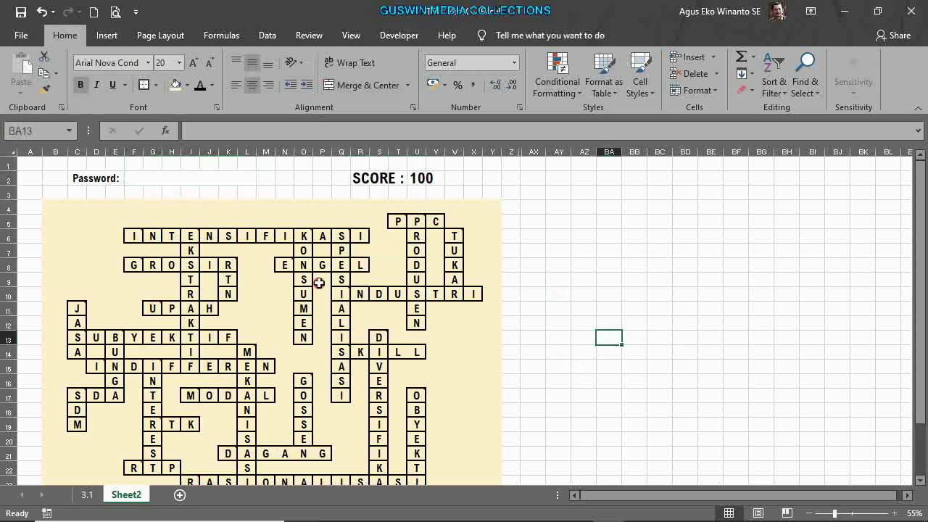
pyautogui.click(611, 307)
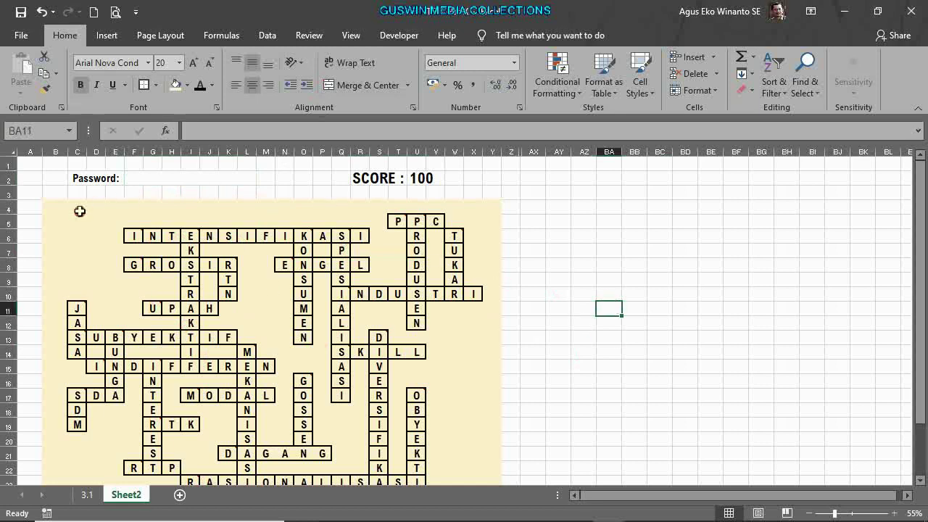
pyautogui.moveTo(57, 211)
pyautogui.mouseDown()
pyautogui.moveTo(494, 399)
pyautogui.moveTo(493, 497)
pyautogui.moveTo(482, 425)
pyautogui.moveTo(495, 423)
pyautogui.mouseUp()
pyautogui.scroll(3, 590, 373)
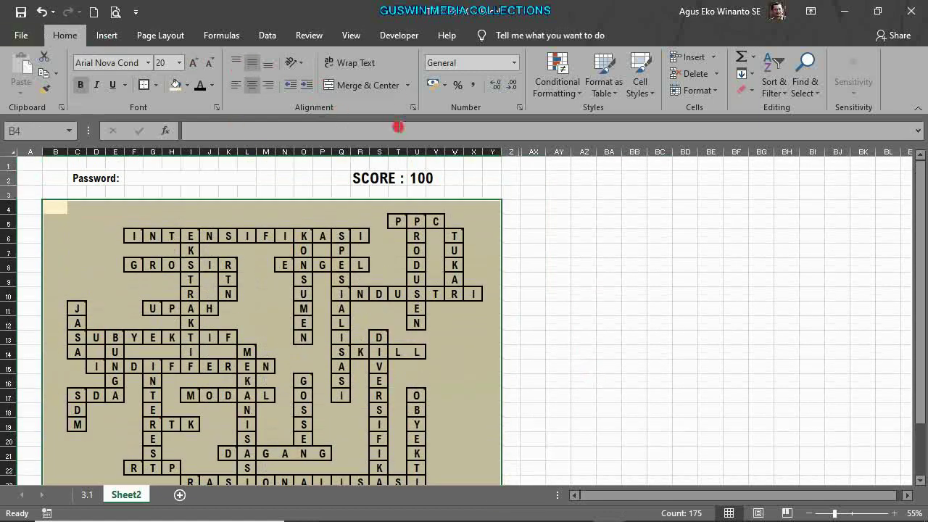
# - Add a formula rule, $F$2 not equal to the password, that fills the crossword black
pyautogui.click(575, 92)
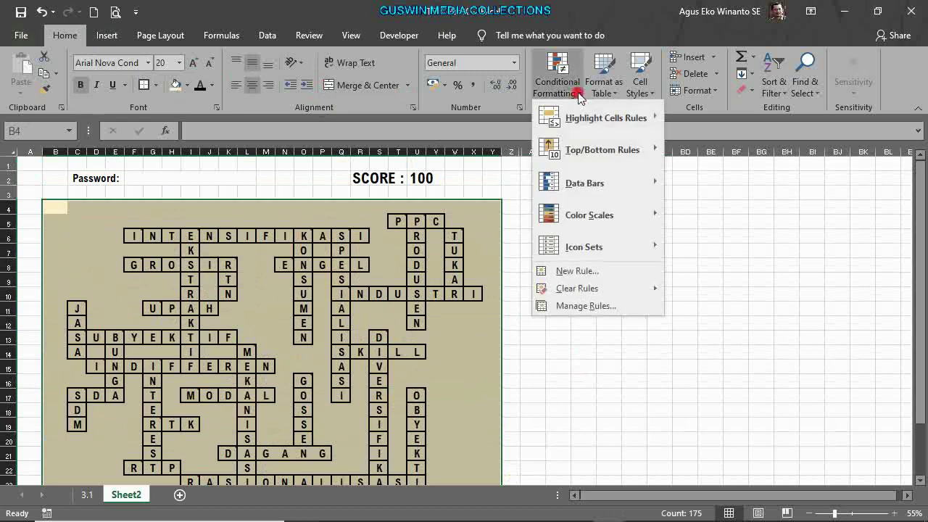
pyautogui.click(613, 276)
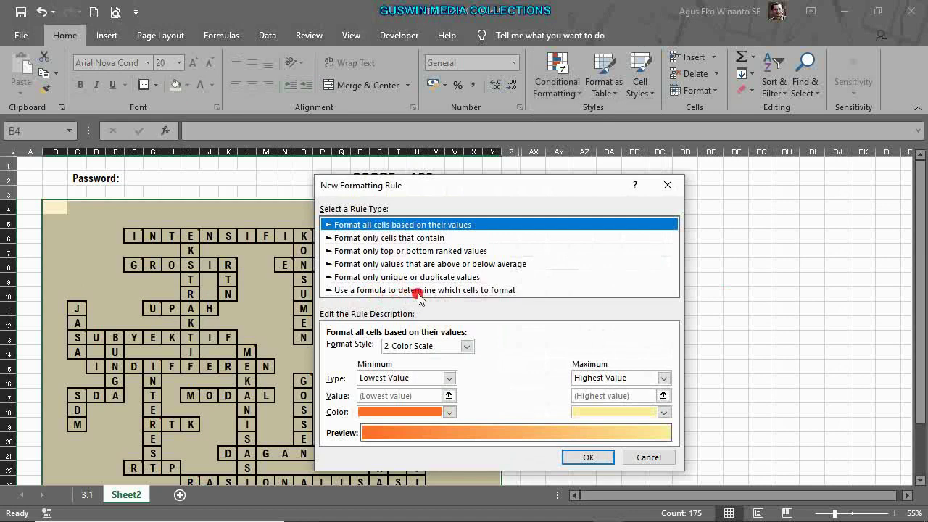
pyautogui.click(424, 291)
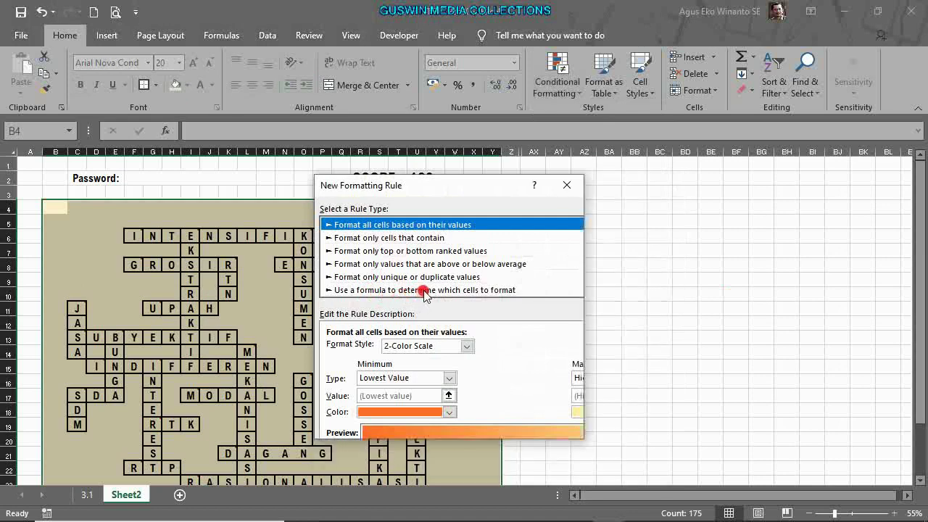
pyautogui.click(412, 349)
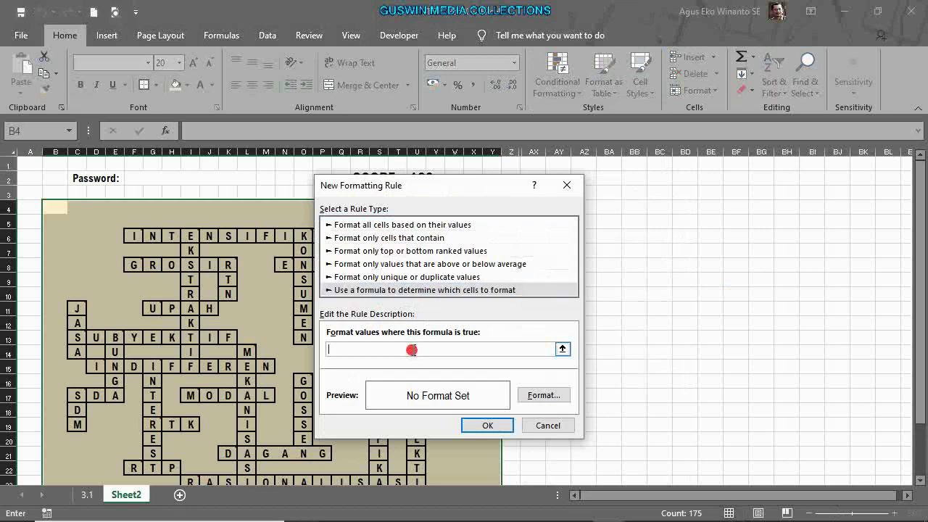
pyautogui.moveTo(438, 190); pyautogui.dragTo(571, 209)
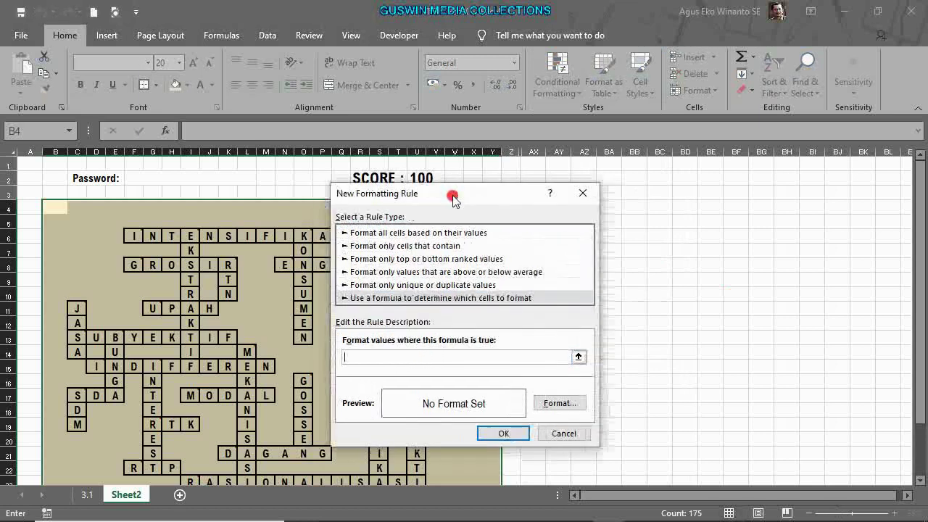
pyautogui.click(209, 178)
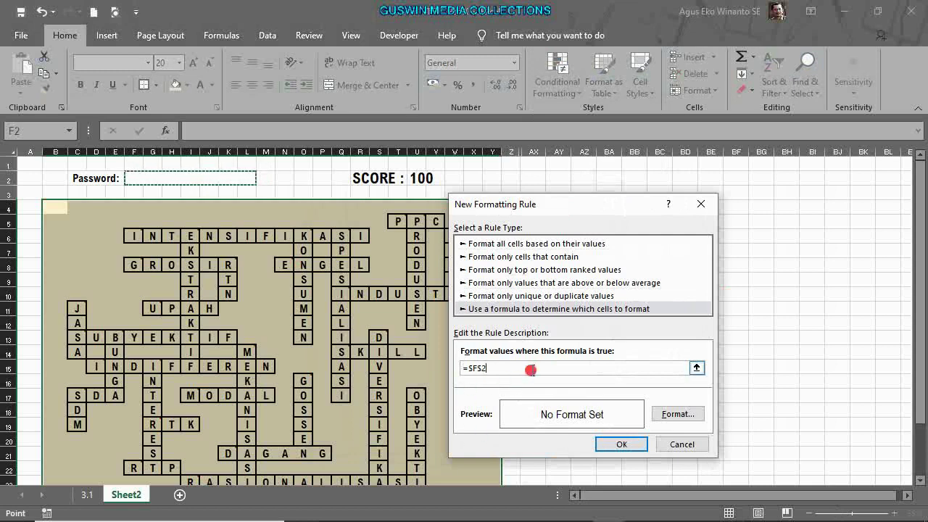
pyautogui.write('<>123456')
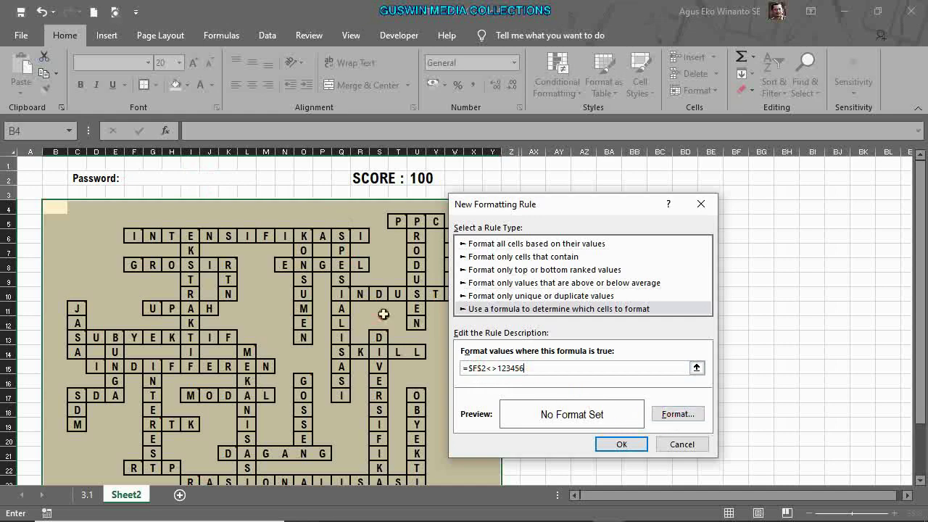
pyautogui.click(675, 414)
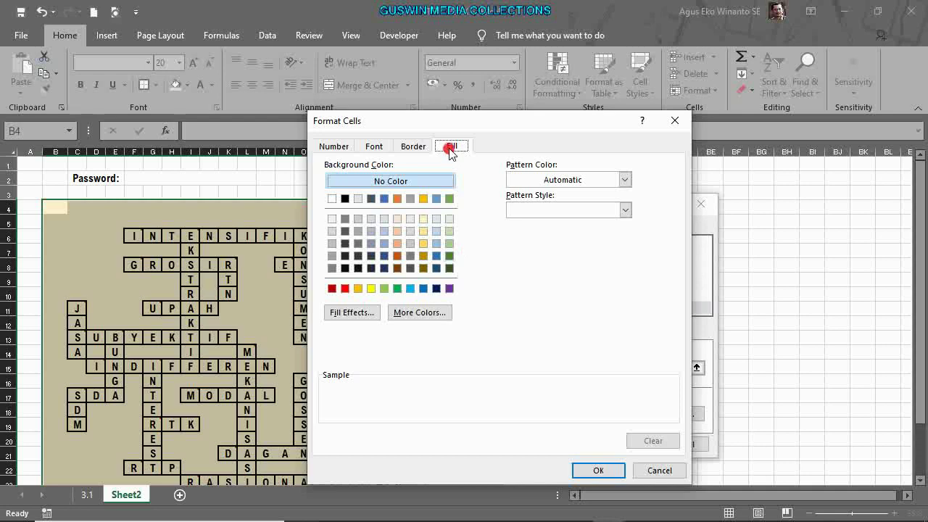
pyautogui.click(344, 198)
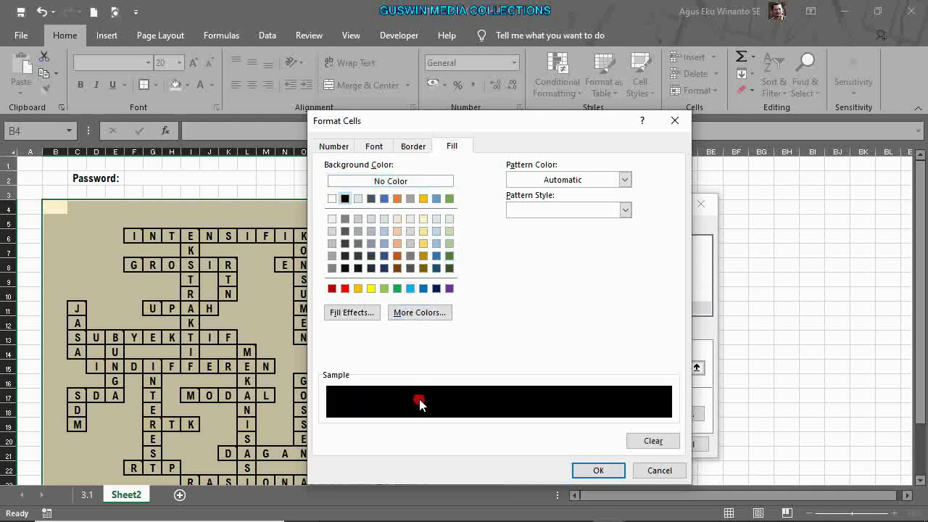
pyautogui.click(608, 471)
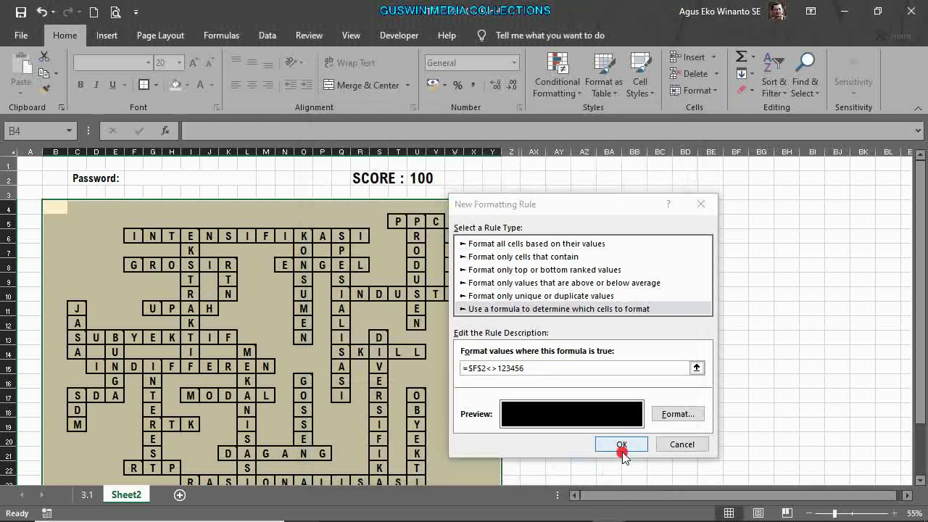
pyautogui.click(621, 445)
pyautogui.click(634, 380)
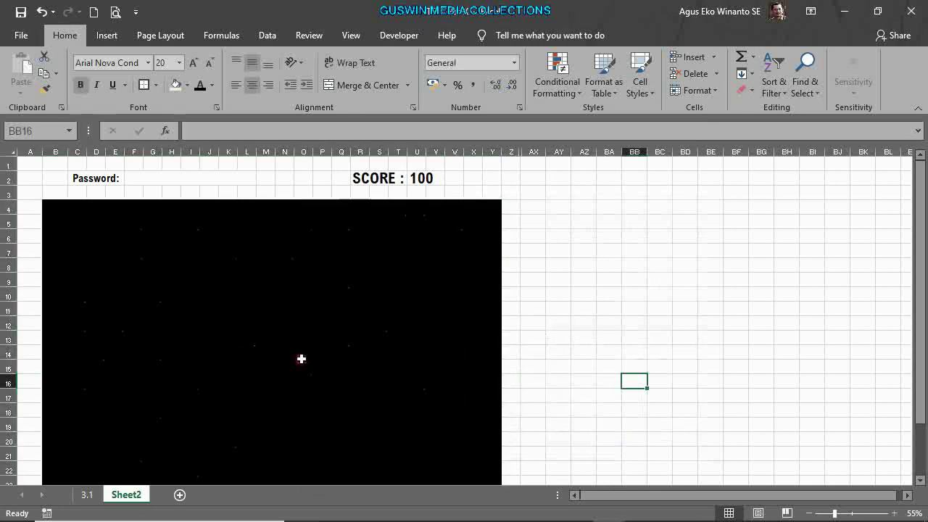
# - Type the correct password into password cell F2 to reveal the crossword
pyautogui.click(155, 178)
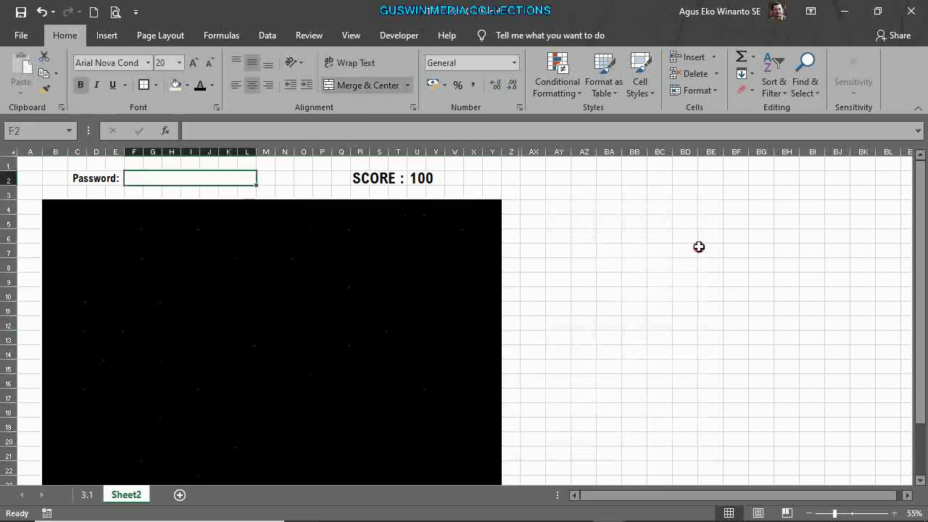
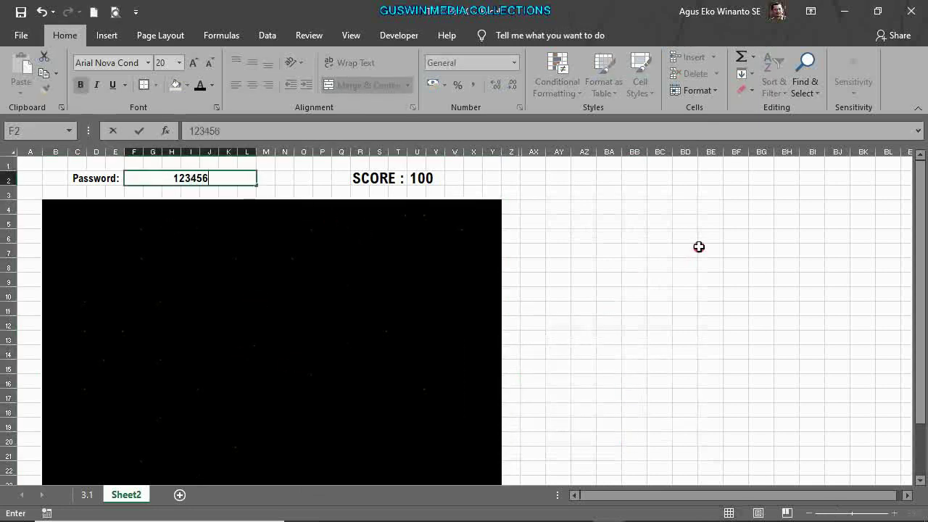
pyautogui.press('Return')
pyautogui.click(707, 338)
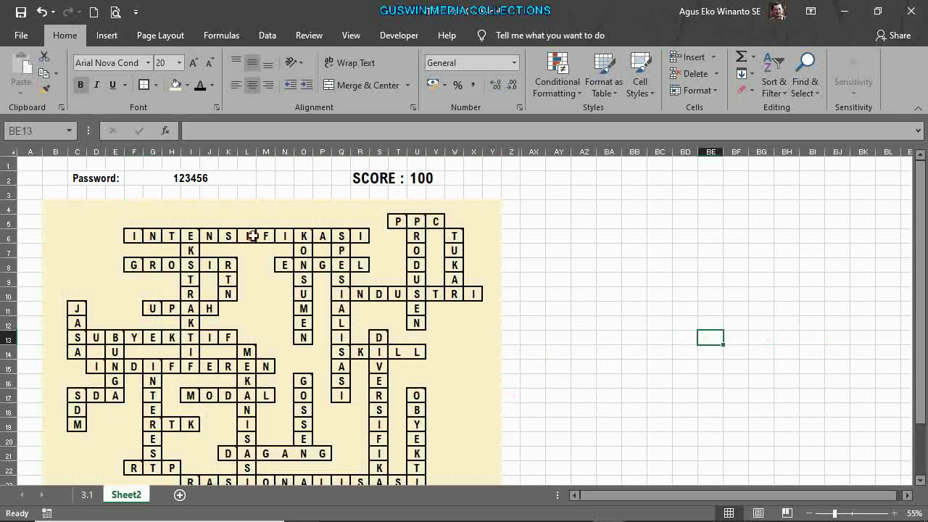
pyautogui.click(217, 181)
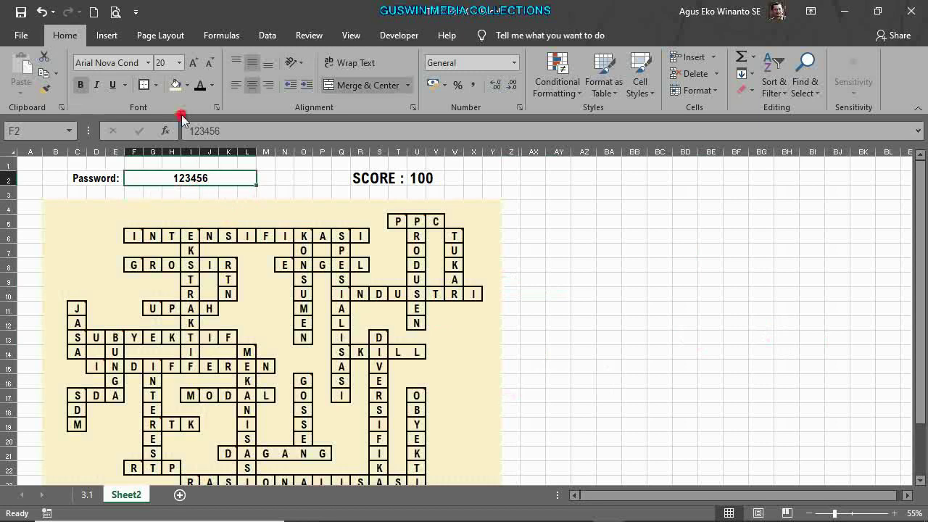
# - Try the 3 of 9 Barcode font on the password cell
pyautogui.click(148, 62)
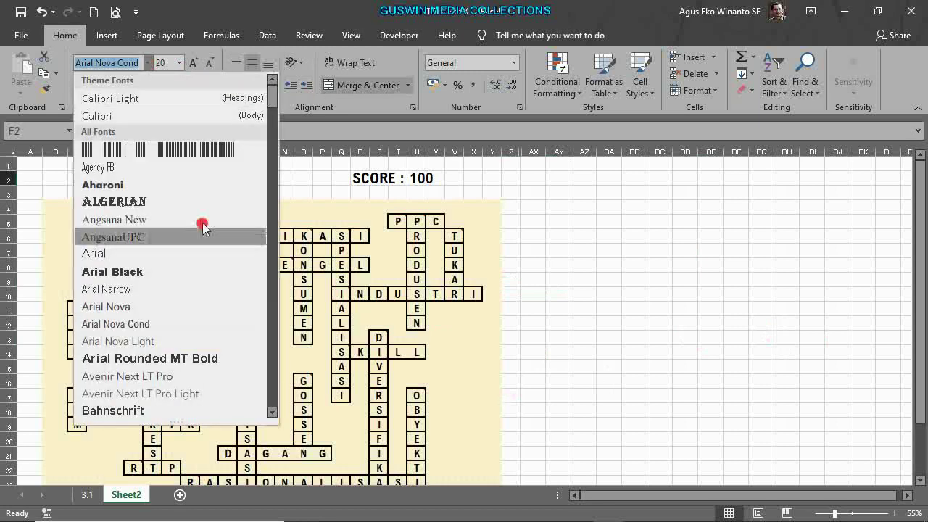
pyautogui.click(635, 263)
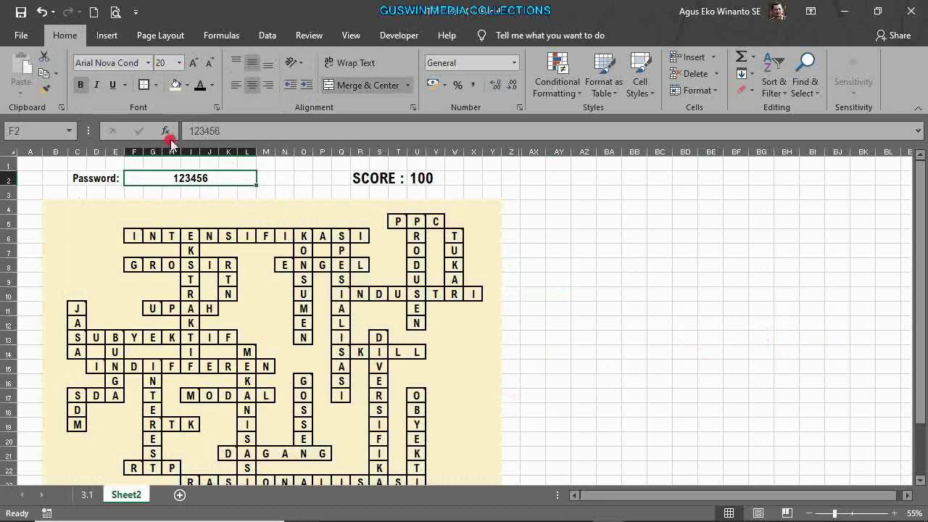
pyautogui.click(147, 63)
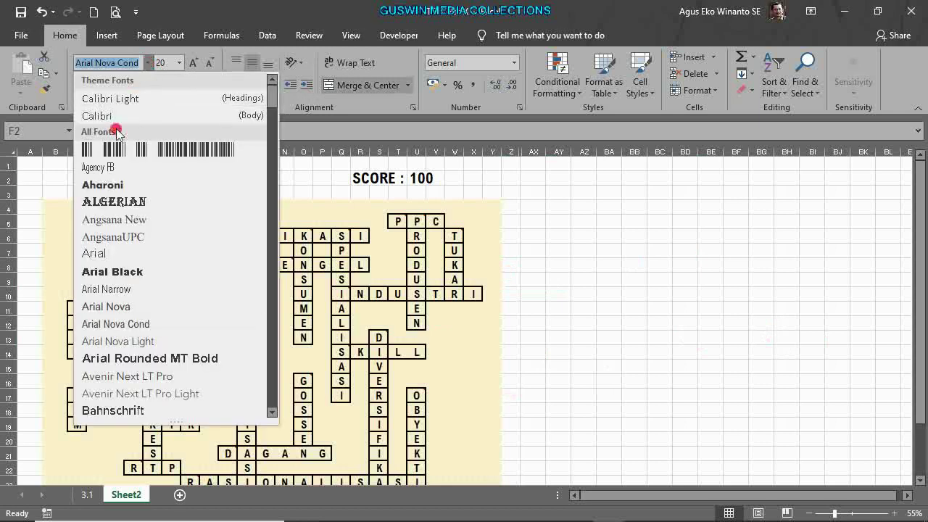
pyautogui.click(153, 150)
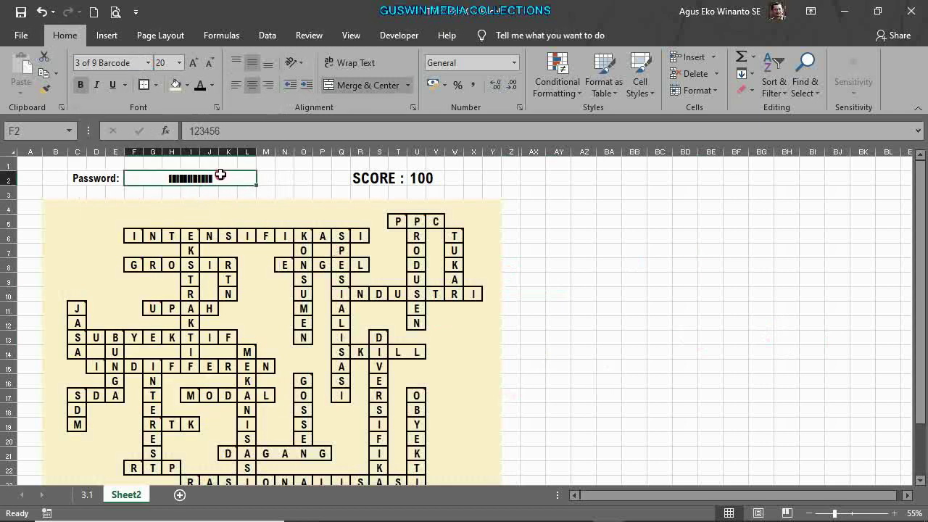
# - Change the password cell's font to Wingdings 3
pyautogui.click(148, 62)
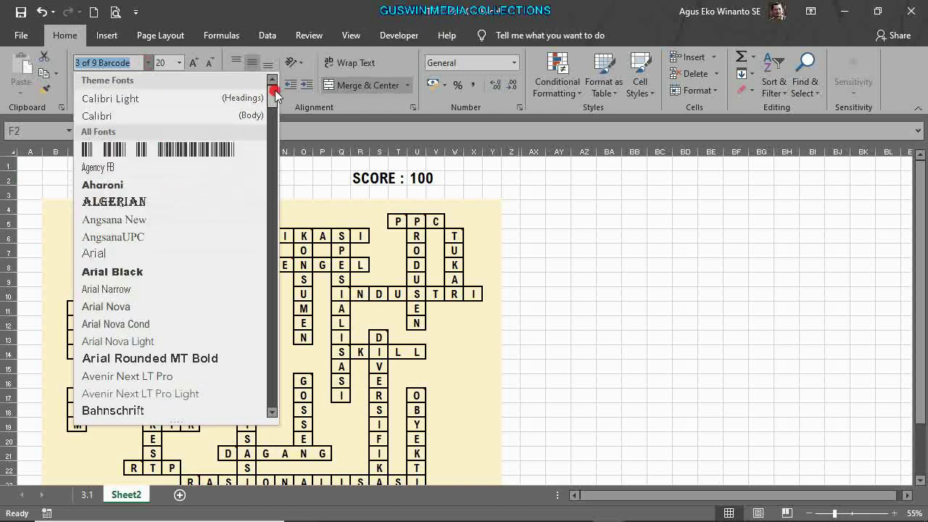
pyautogui.moveTo(275, 89); pyautogui.dragTo(235, 330)
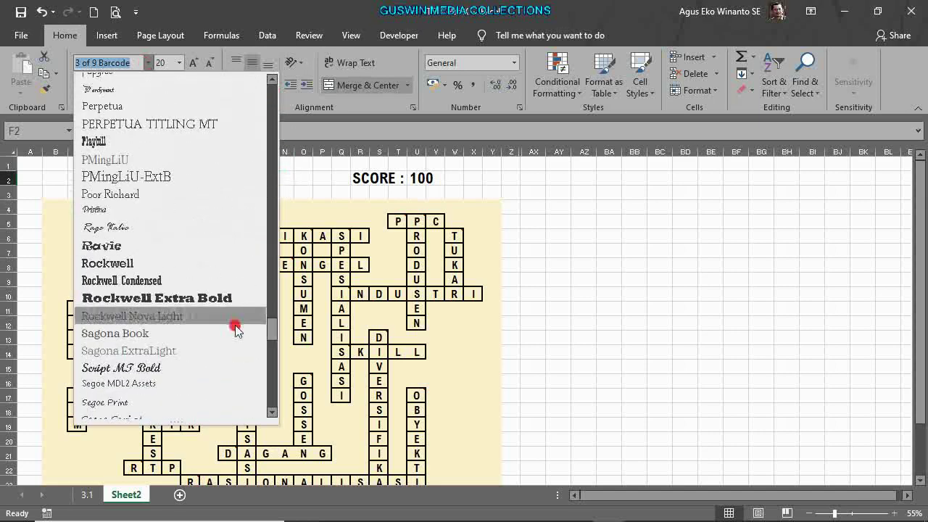
pyautogui.scroll(-2, 203, 341)
pyautogui.scroll(-4, 166, 354)
pyautogui.scroll(-6, 163, 356)
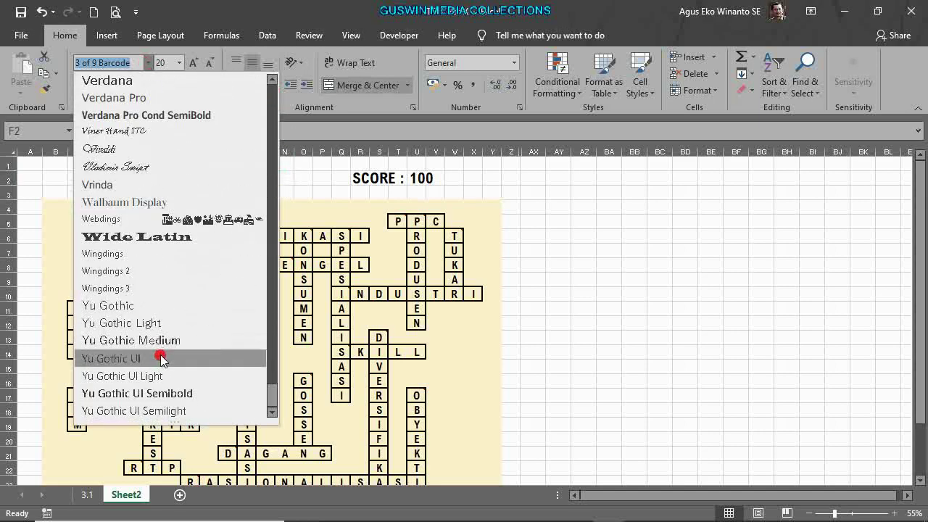
pyautogui.scroll(2, 159, 348)
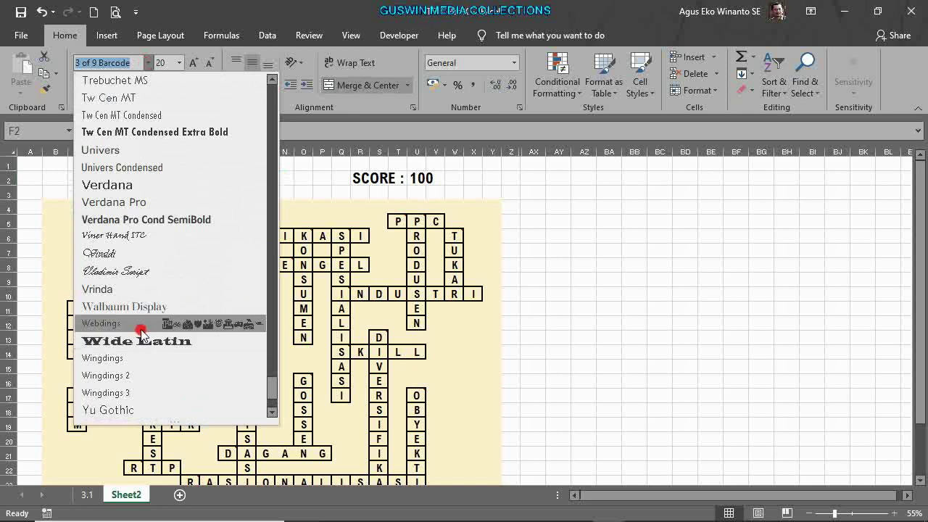
pyautogui.scroll(-2, 97, 356)
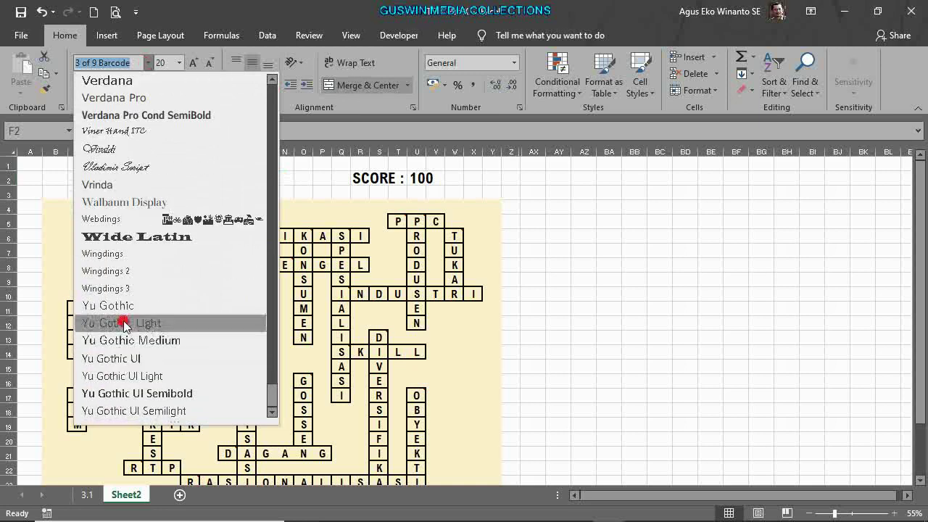
pyautogui.click(119, 289)
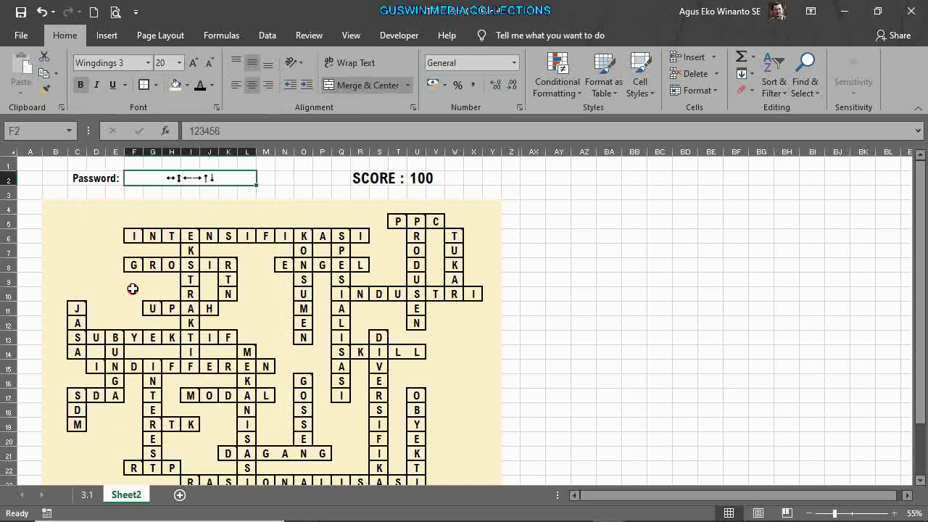
# - Replace the password in F2 with a wrong test value to check the blackout
pyautogui.click(493, 217)
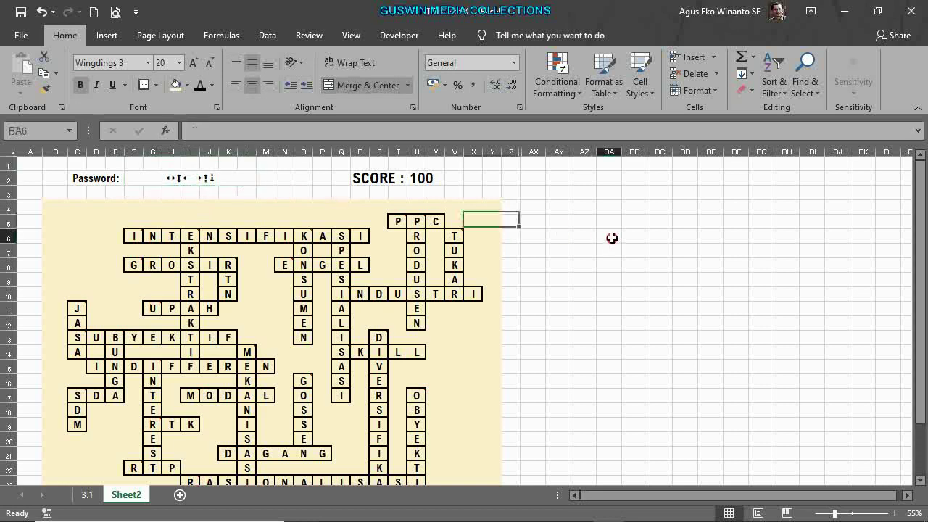
pyautogui.click(611, 235)
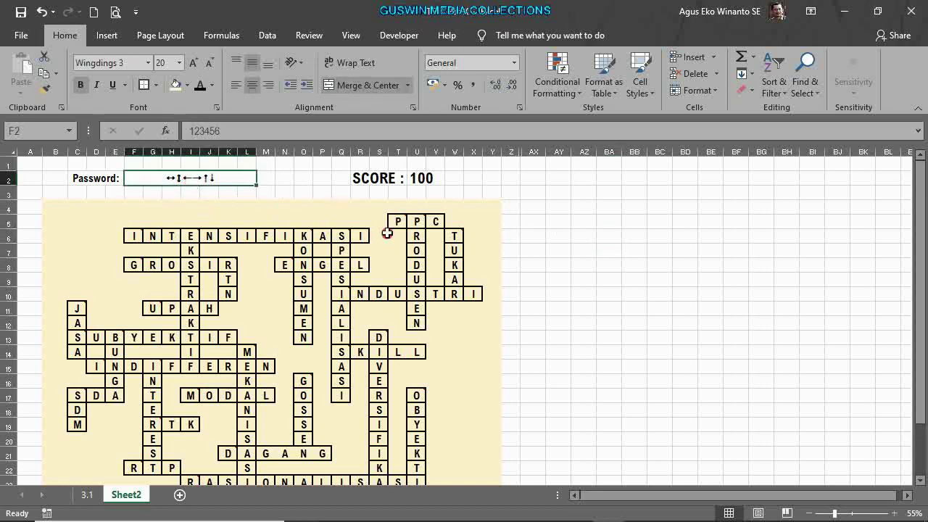
pyautogui.press('Delete')
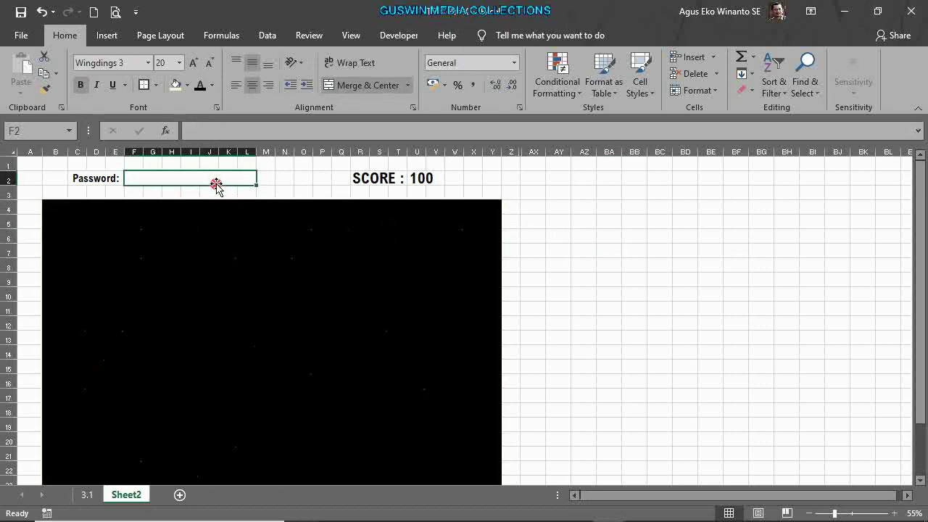
pyautogui.write('123')
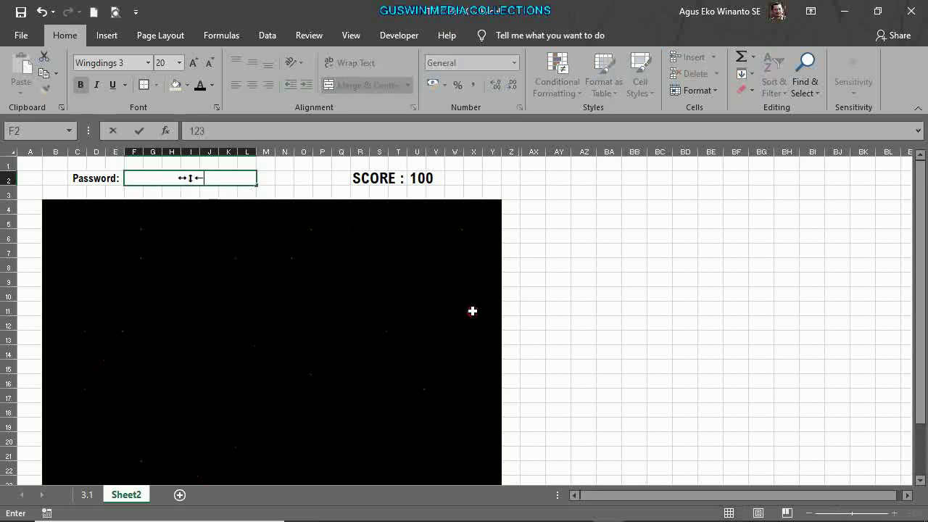
pyautogui.write('45')
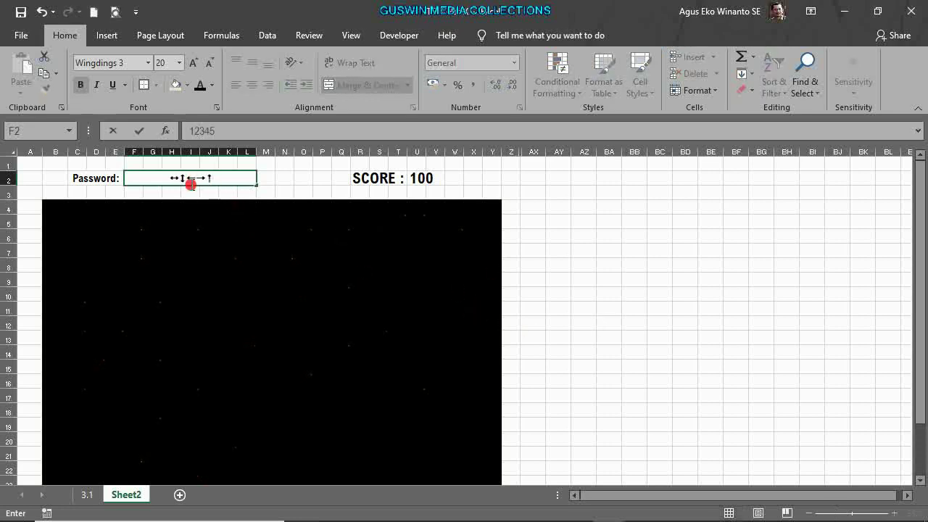
pyautogui.click(592, 315)
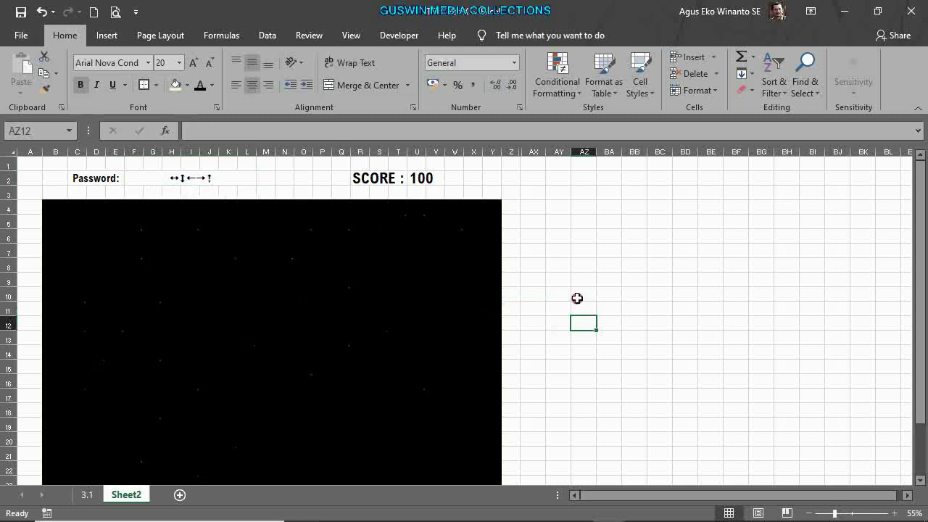
pyautogui.click(572, 299)
pyautogui.press('Down')
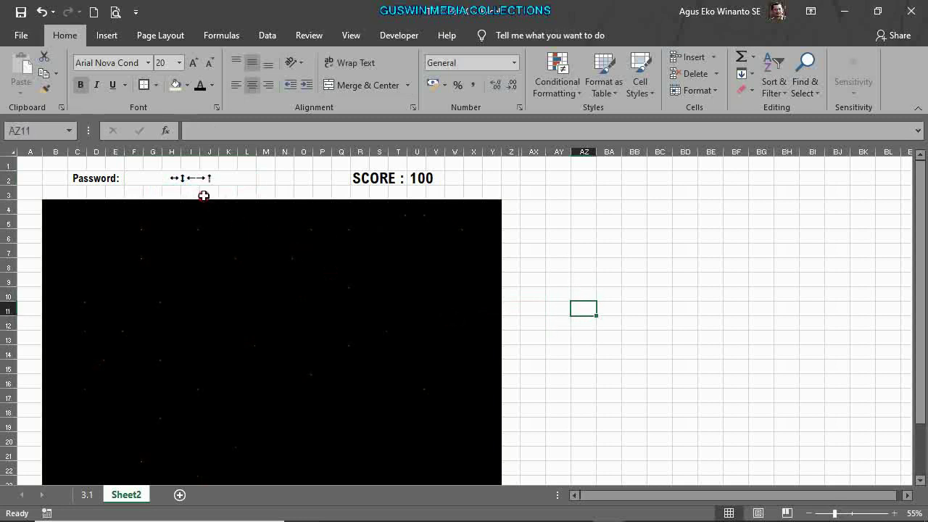
# - Re-enter the correct password in F2 so the answer crossword shows again
pyautogui.click(190, 177)
pyautogui.write('1234')
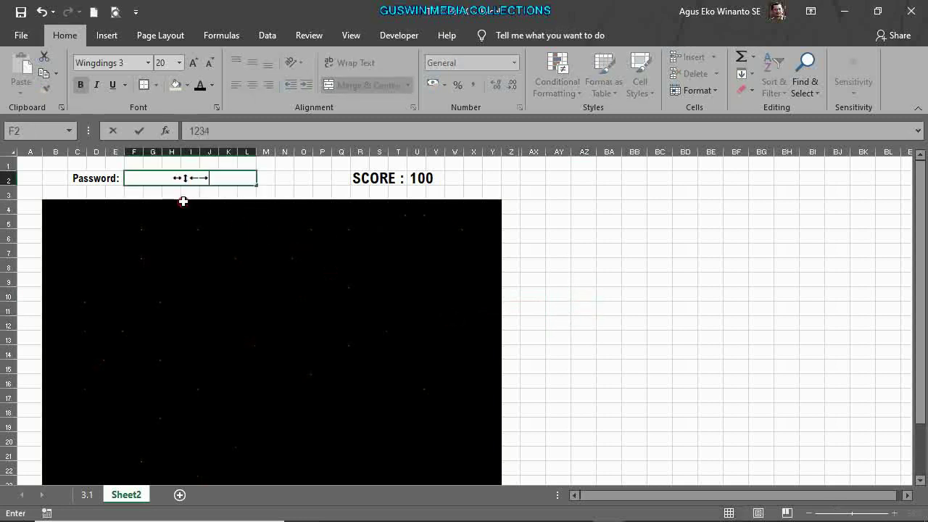
pyautogui.write('56')
pyautogui.press('Return')
pyautogui.click(581, 332)
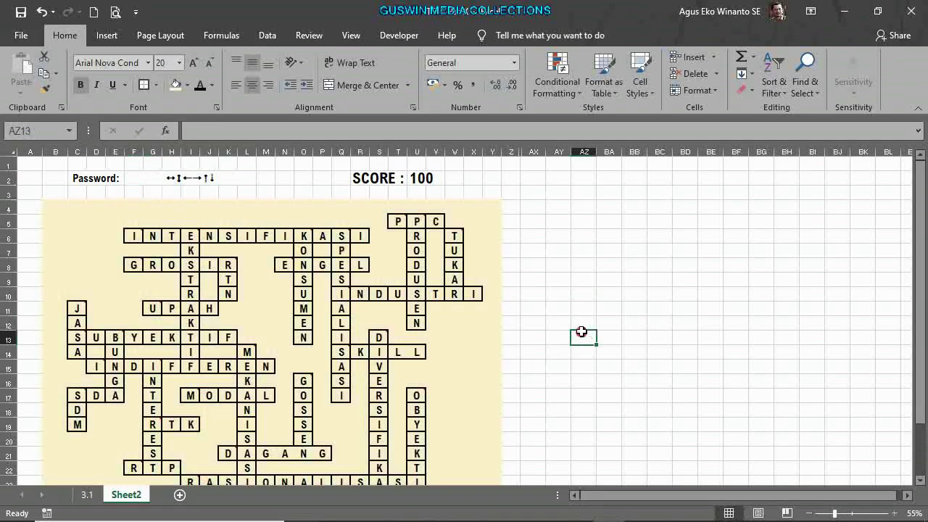
pyautogui.scroll(-3, 508, 370)
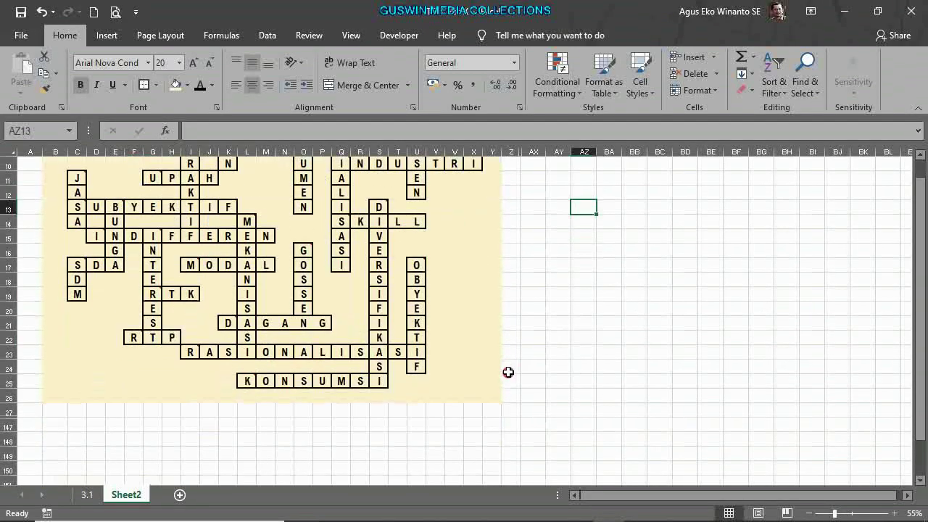
pyautogui.scroll(3, 508, 371)
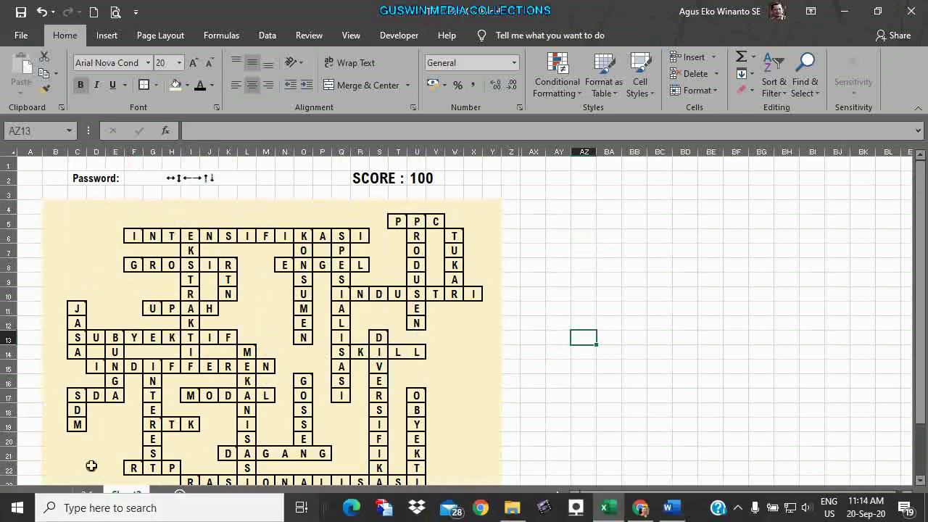
pyautogui.click(86, 494)
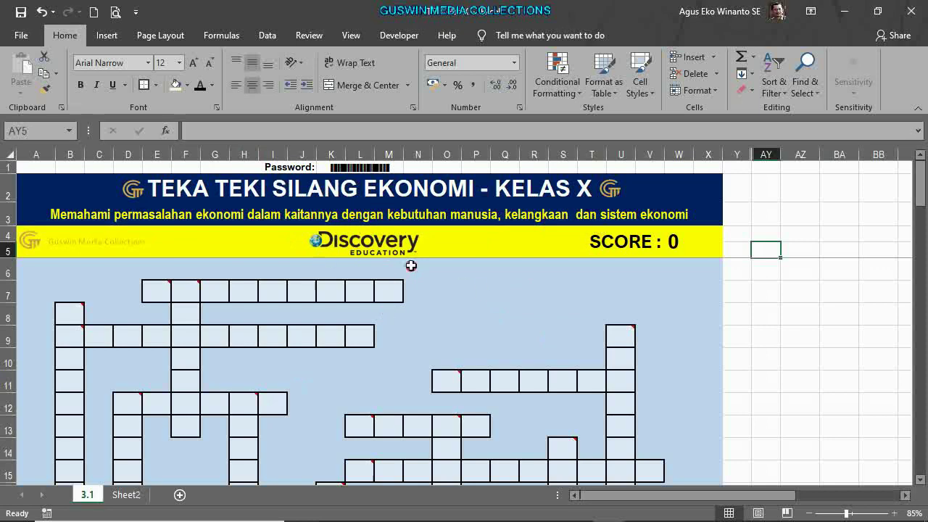
pyautogui.click(136, 493)
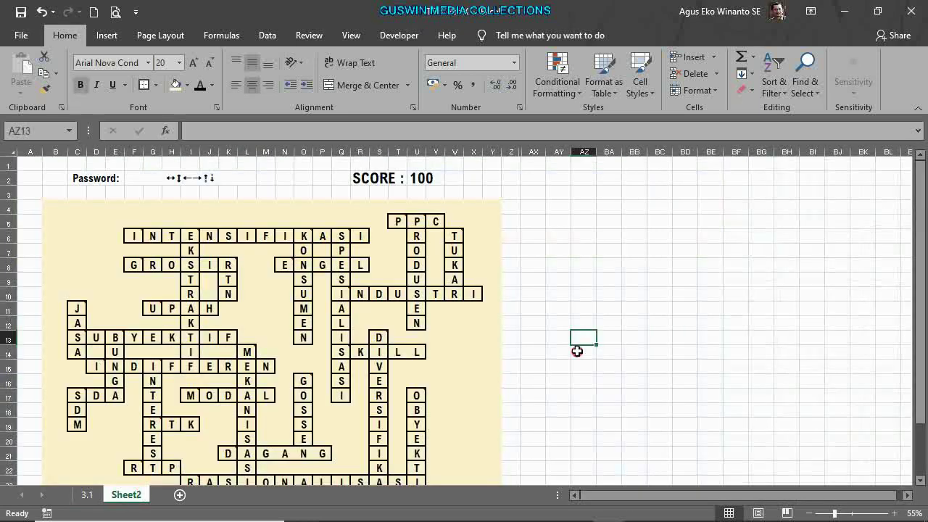
pyautogui.scroll(-3, 584, 338)
pyautogui.scroll(3, 581, 339)
pyautogui.click(394, 268)
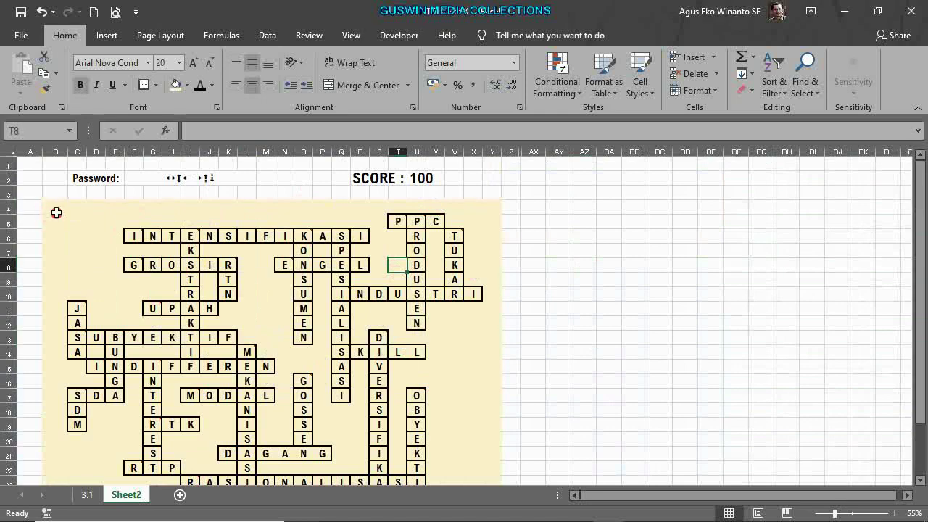
# - Delete all letters in B4:Y26, leaving a blank grid with SCORE 0
pyautogui.moveTo(56, 211)
pyautogui.mouseDown()
pyautogui.moveTo(475, 495)
pyautogui.moveTo(489, 353)
pyautogui.mouseUp()
pyautogui.press('Delete')
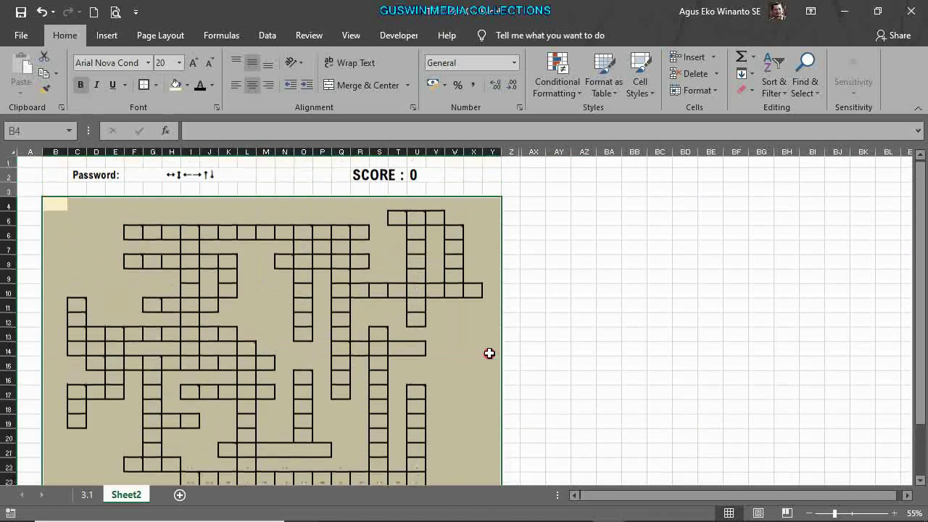
pyautogui.click(489, 353)
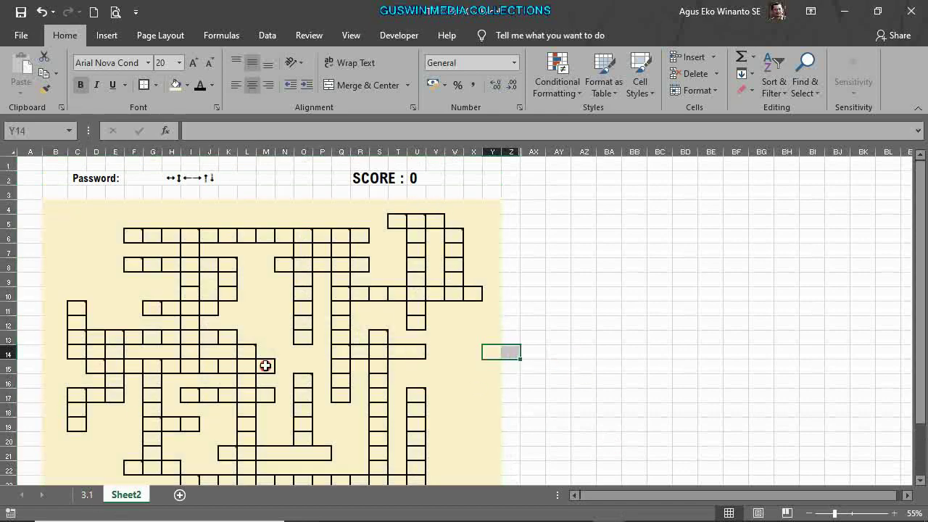
pyautogui.keyDown('ctrl'); pyautogui.scroll(1, 266, 365); pyautogui.keyUp('ctrl')
pyautogui.scroll(-2, 581, 359)
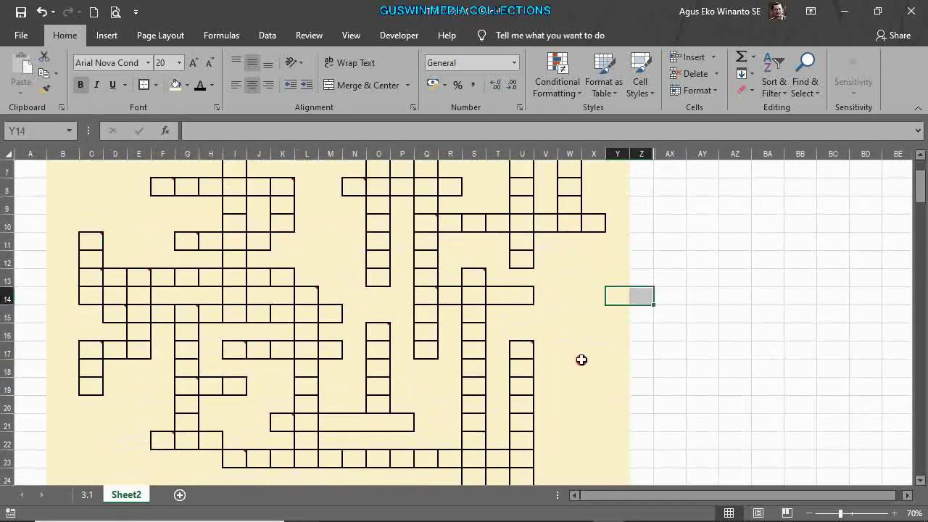
pyautogui.scroll(2, 581, 359)
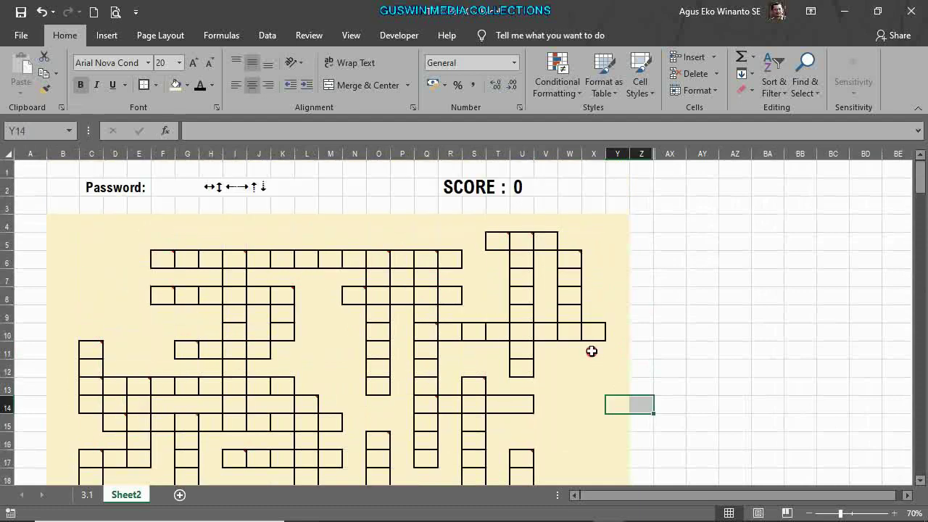
pyautogui.scroll(-3, 587, 353)
pyautogui.scroll(3, 578, 358)
pyautogui.scroll(-2, 328, 225)
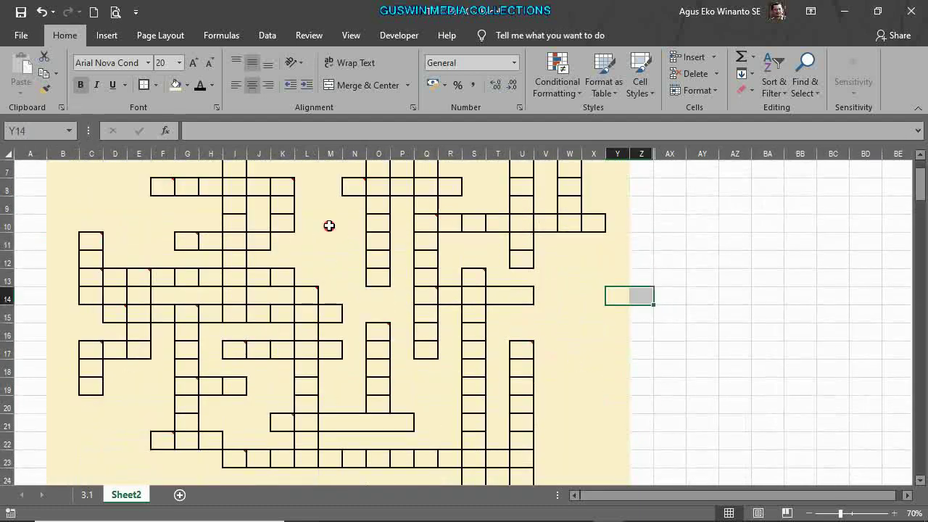
pyautogui.scroll(2, 329, 225)
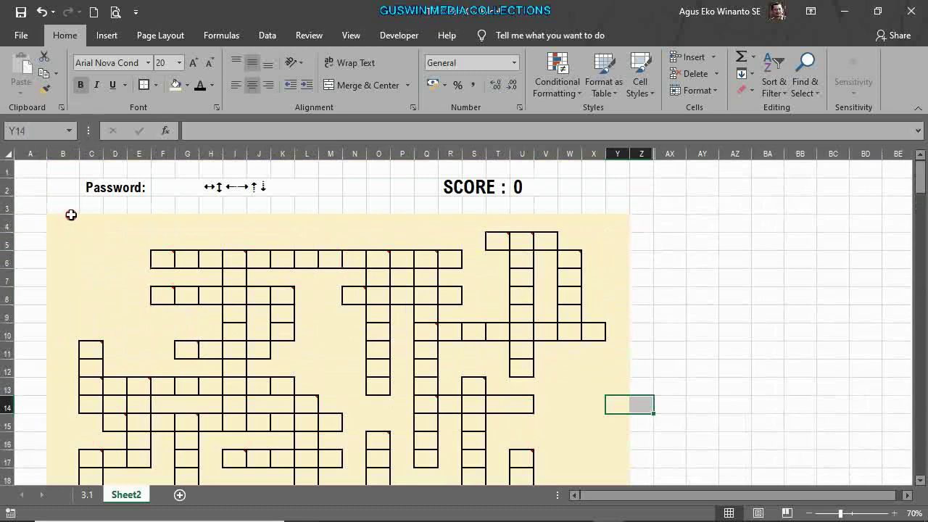
# - Freeze panes at cell B4 so rows 1 to 3 stay fixed
pyautogui.click(68, 222)
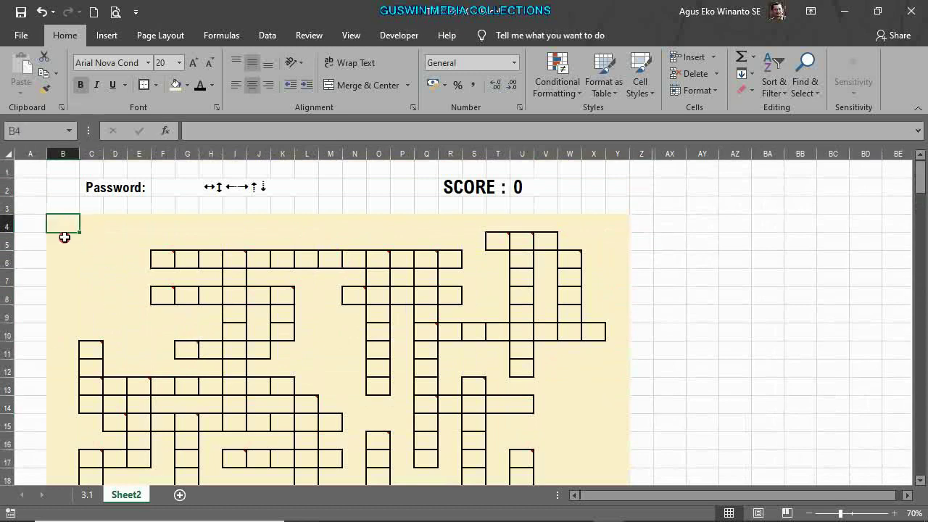
pyautogui.click(351, 35)
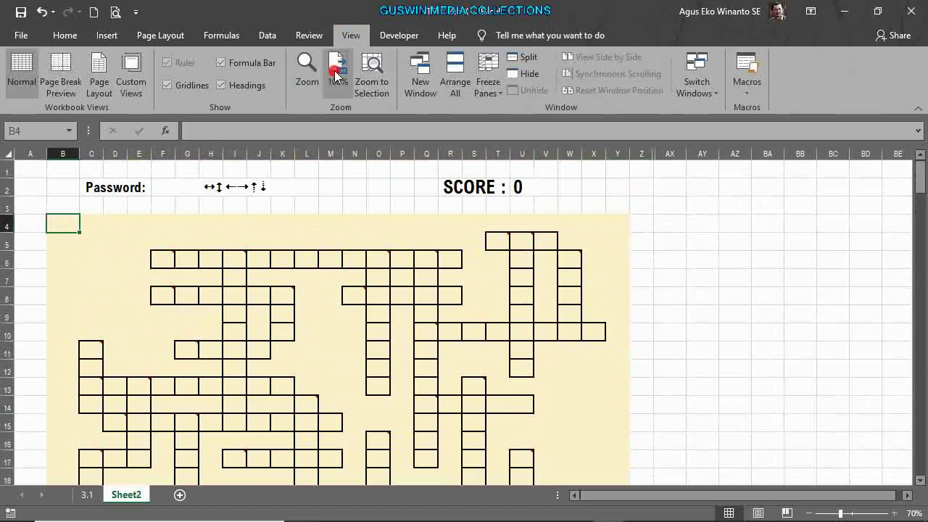
pyautogui.click(490, 85)
pyautogui.click(516, 117)
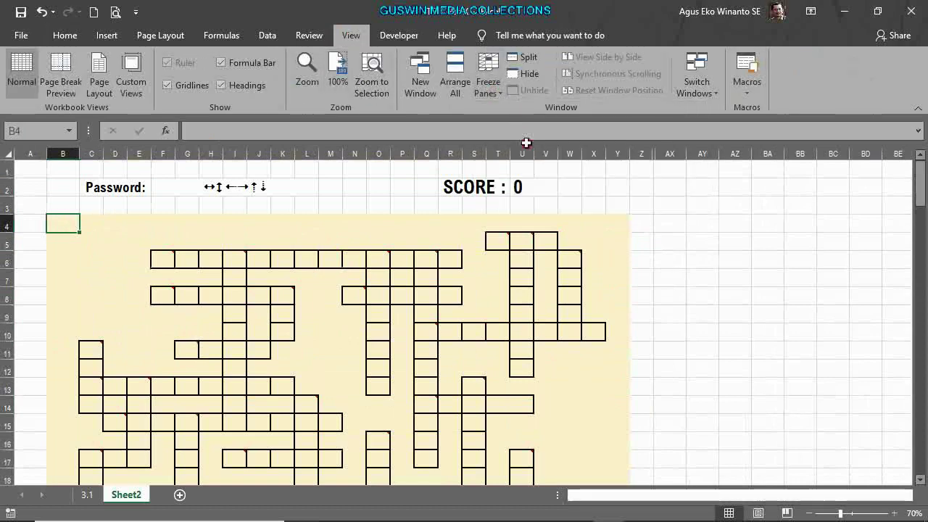
# - Scroll the crossword to confirm the Password and SCORE rows stay fixed
pyautogui.scroll(-1, 716, 337)
pyautogui.scroll(-5, 716, 336)
pyautogui.scroll(3, 703, 331)
pyautogui.scroll(3, 696, 330)
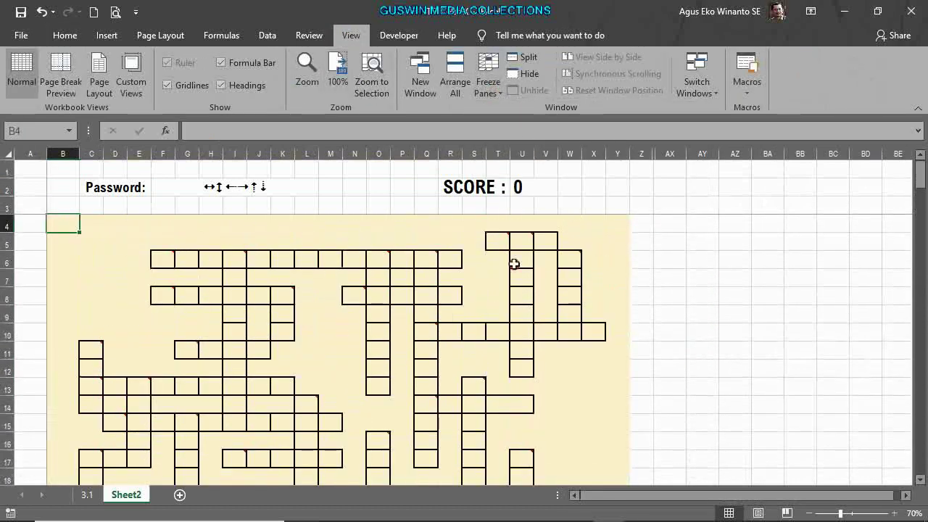
pyautogui.scroll(-4, 603, 406)
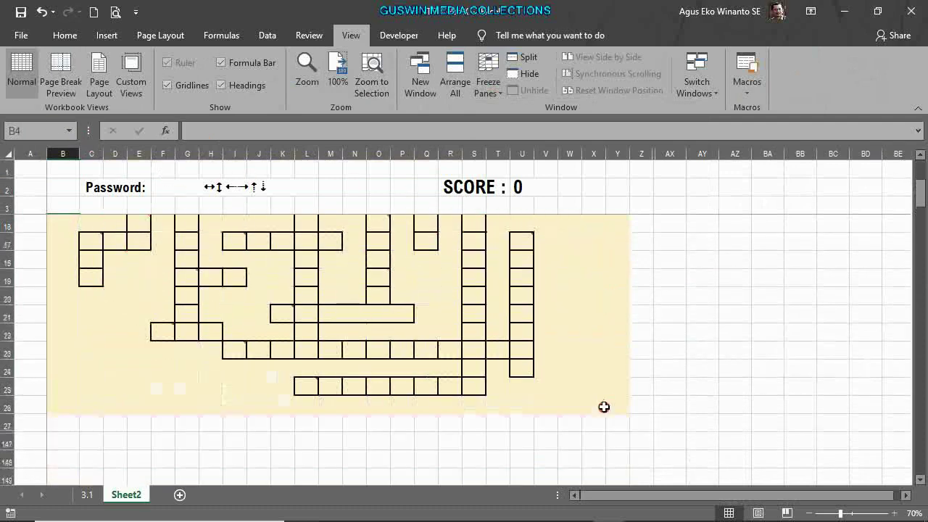
pyautogui.scroll(-2, 591, 410)
pyautogui.scroll(6, 592, 410)
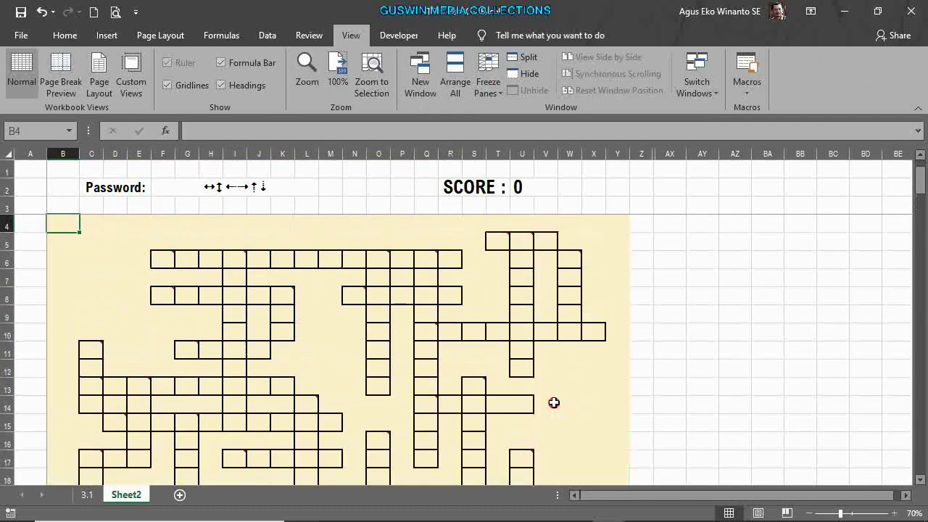
pyautogui.click(362, 321)
pyautogui.scroll(-5, 331, 310)
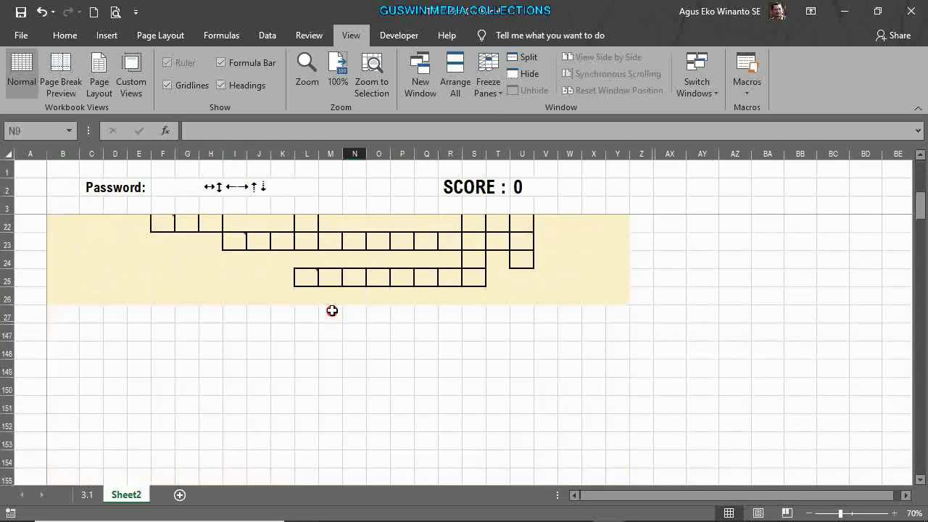
pyautogui.scroll(5, 331, 310)
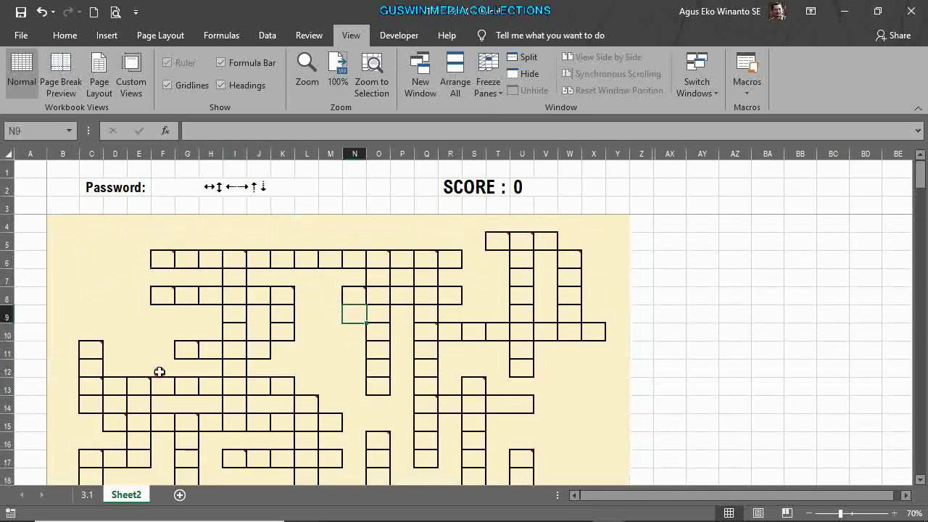
pyautogui.moveTo(92, 349)
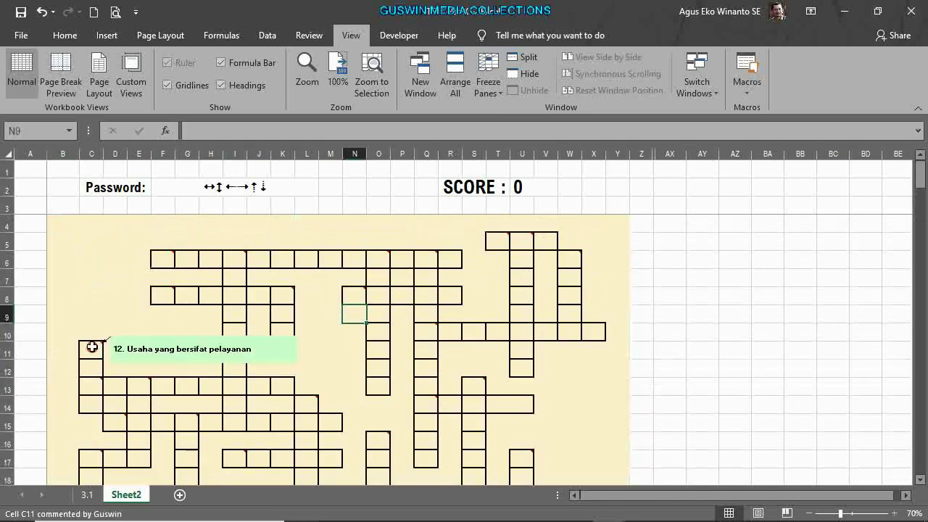
# - Enter the letters J, A, S, A down the crossword cells C11 to C14
pyautogui.click(92, 347)
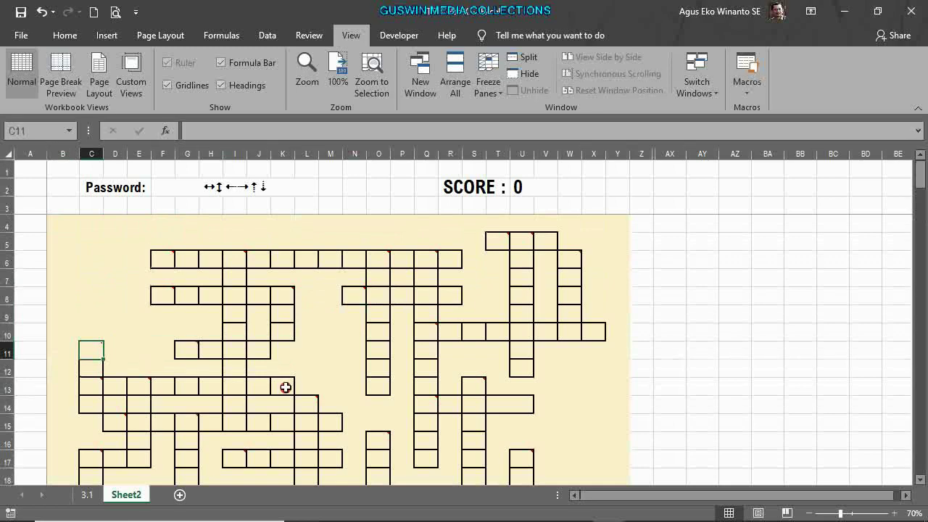
pyautogui.write('J')
pyautogui.press('Return')
pyautogui.write('A')
pyautogui.press('Return')
pyautogui.write('S')
pyautogui.press('Return')
pyautogui.write('A')
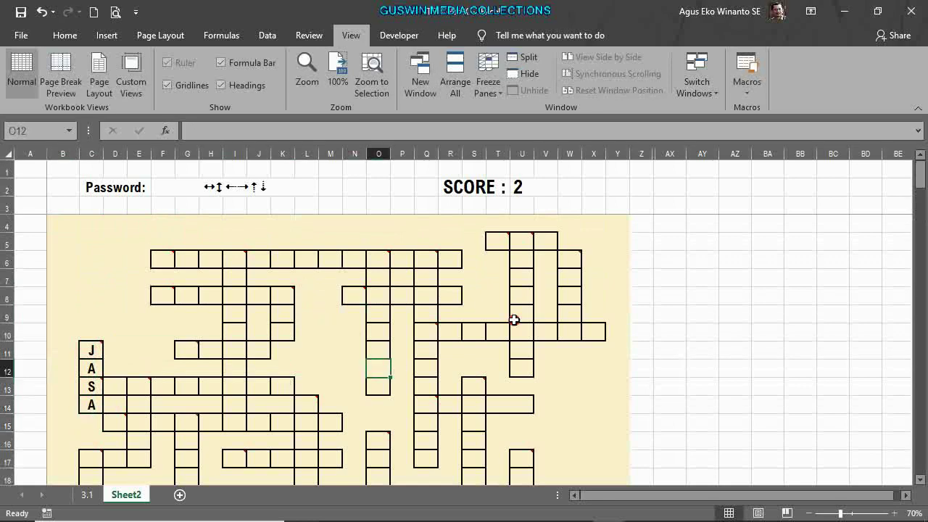
# - Move the selection off the grid to AZ11 and AX8, confirming the heading shows SCORE : 2
pyautogui.click(749, 343)
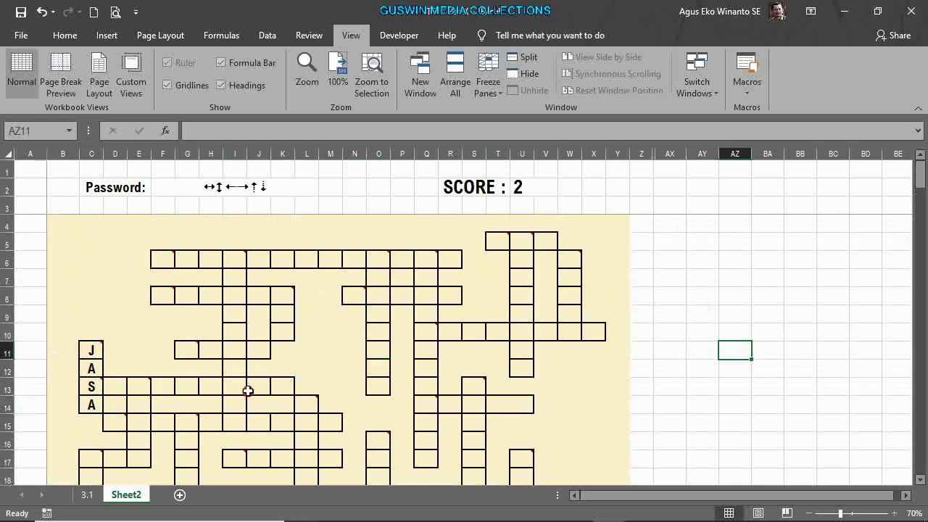
pyautogui.scroll(-1, 248, 390)
pyautogui.scroll(1, 567, 368)
pyautogui.click(672, 287)
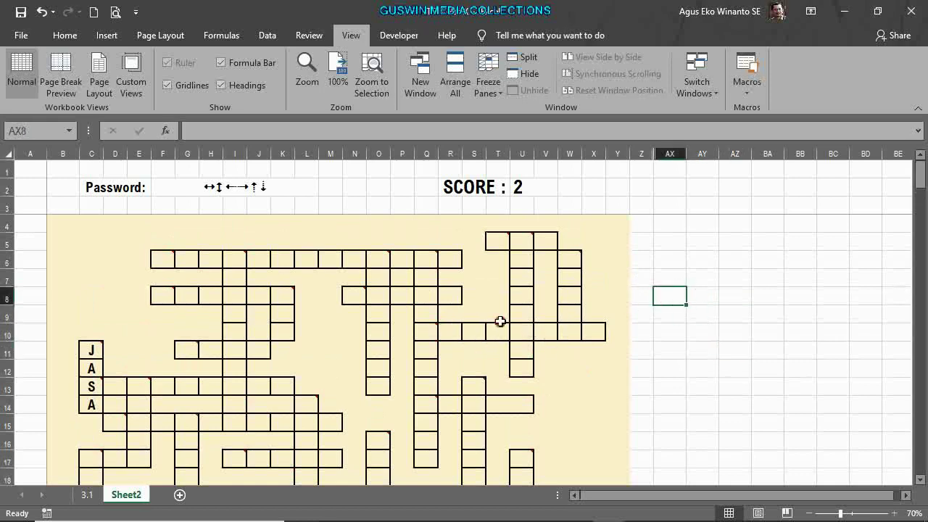
pyautogui.scroll(-2, 500, 321)
pyautogui.scroll(2, 479, 309)
pyautogui.scroll(-2, 638, 362)
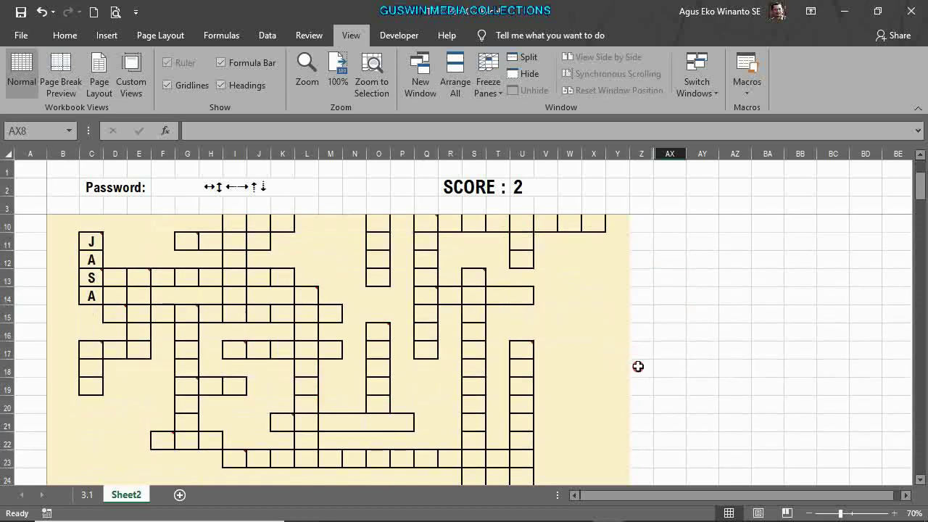
pyautogui.scroll(-1, 638, 368)
pyautogui.scroll(3, 638, 360)
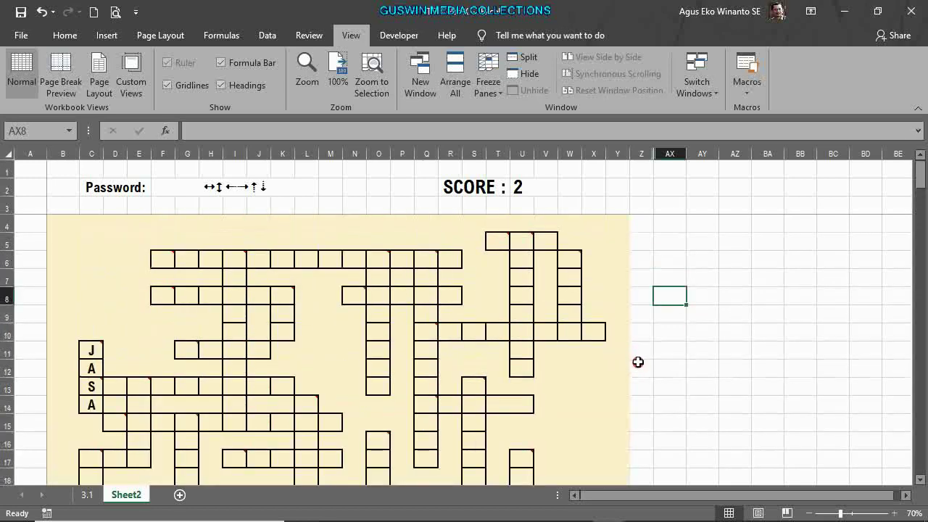